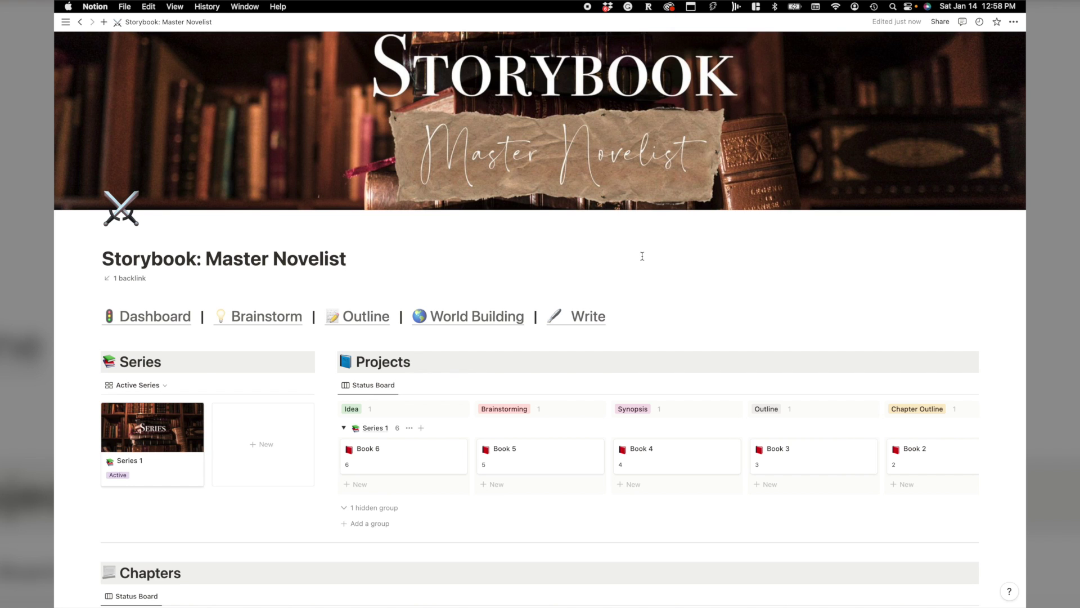
# Examine the Series, Projects, Chapters and Navigation sections of the Storybook: Master Novelist dashboard
pyautogui.scroll(-1, 645, 254)
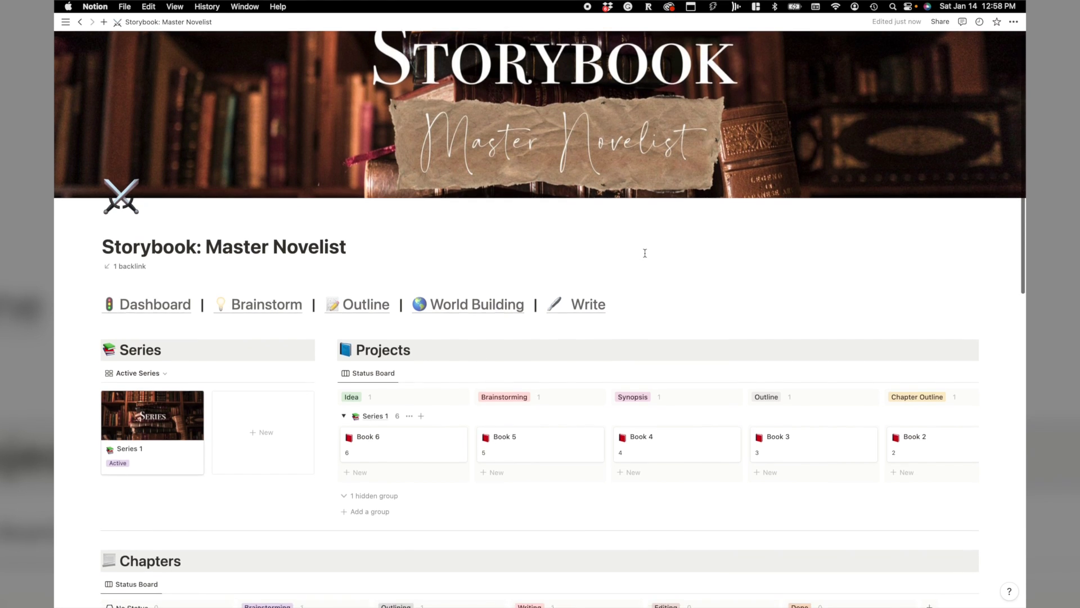
pyautogui.scroll(-4, 645, 253)
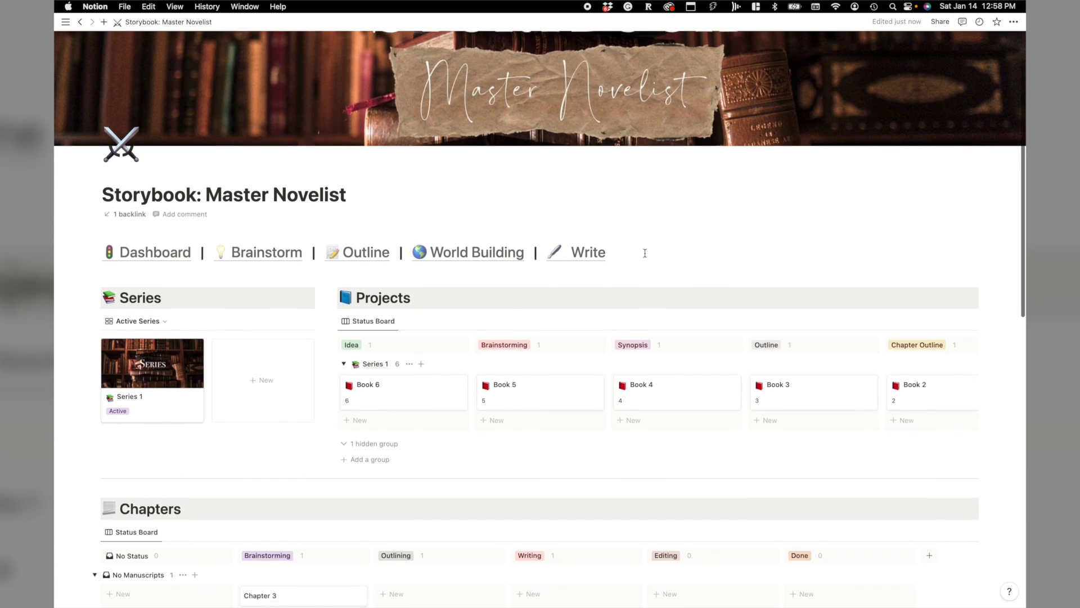
pyautogui.scroll(-1, 645, 253)
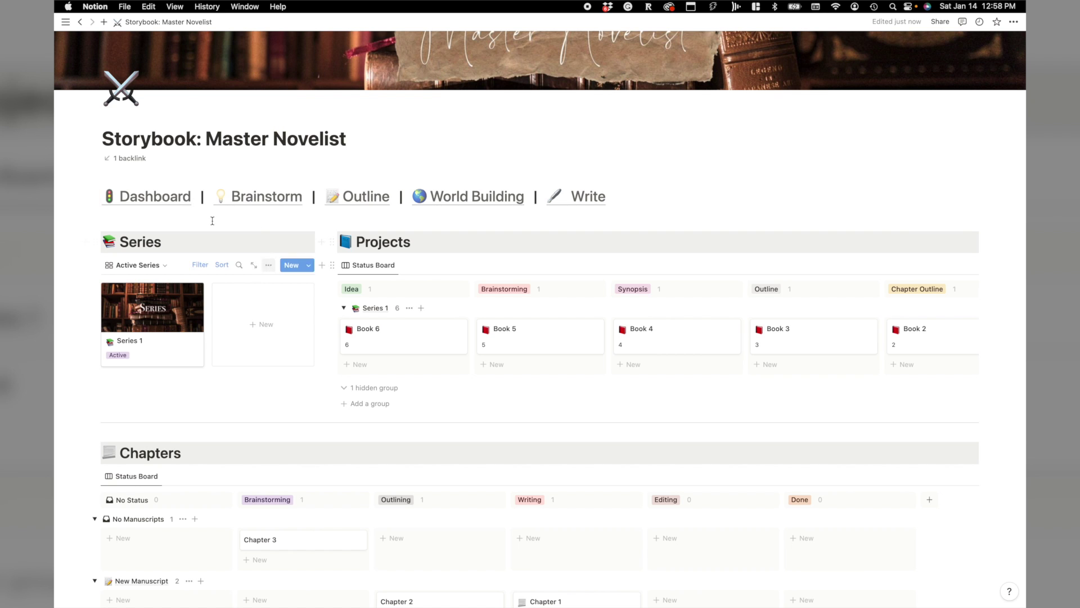
pyautogui.scroll(-10, 128, 196)
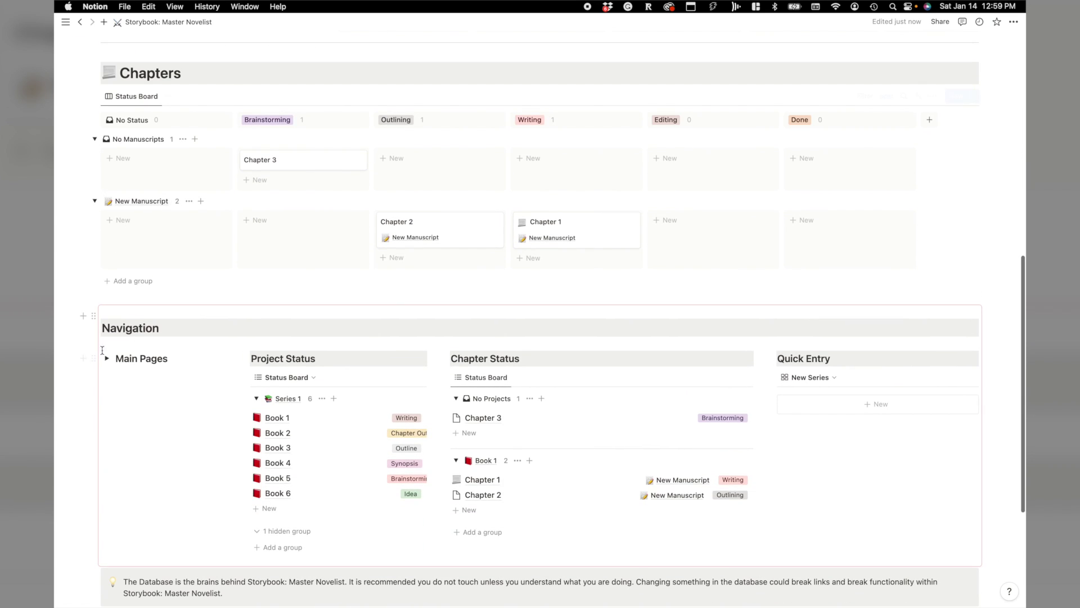
pyautogui.scroll(8, 141, 335)
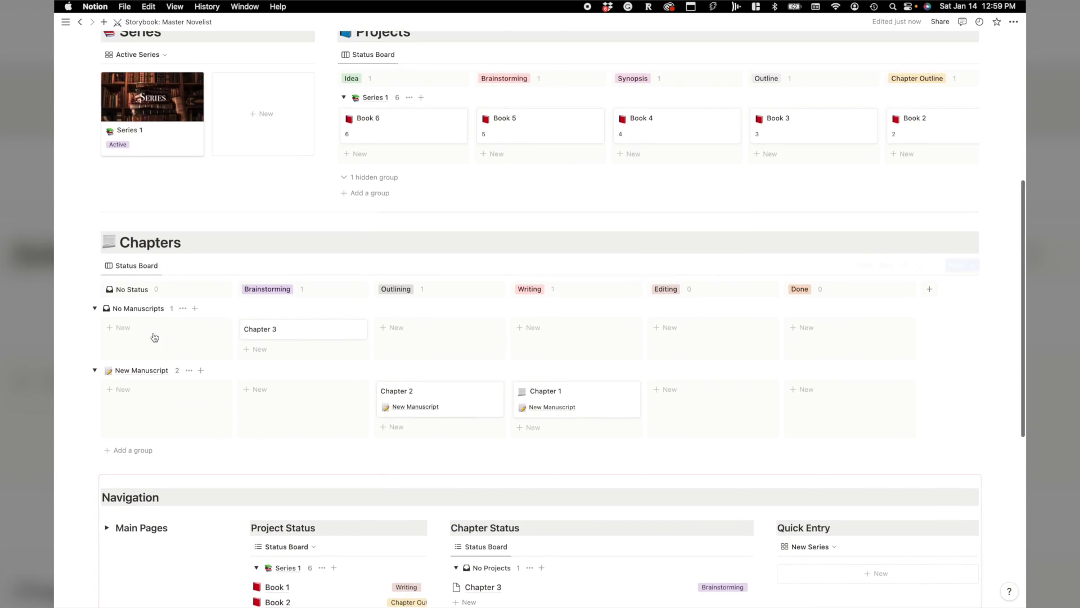
pyautogui.scroll(2, 152, 334)
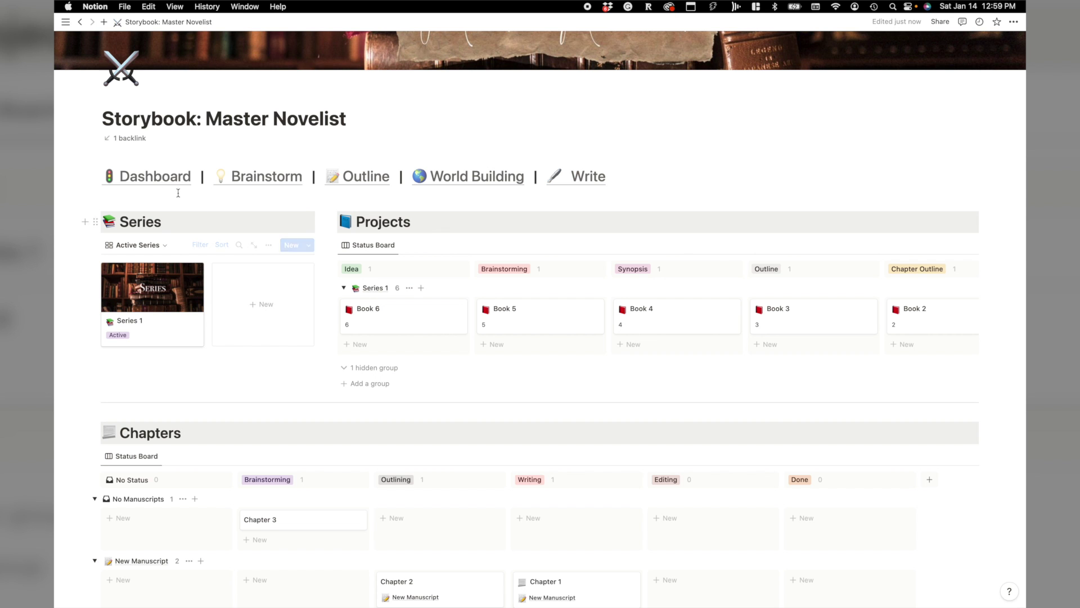
pyautogui.scroll(-11, 304, 304)
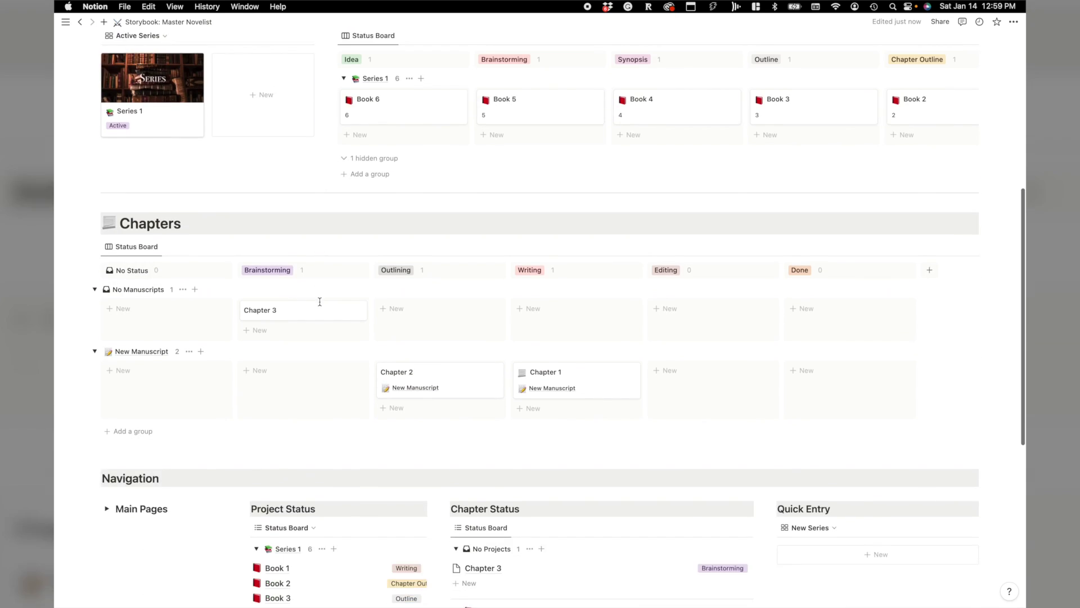
pyautogui.scroll(10, 333, 410)
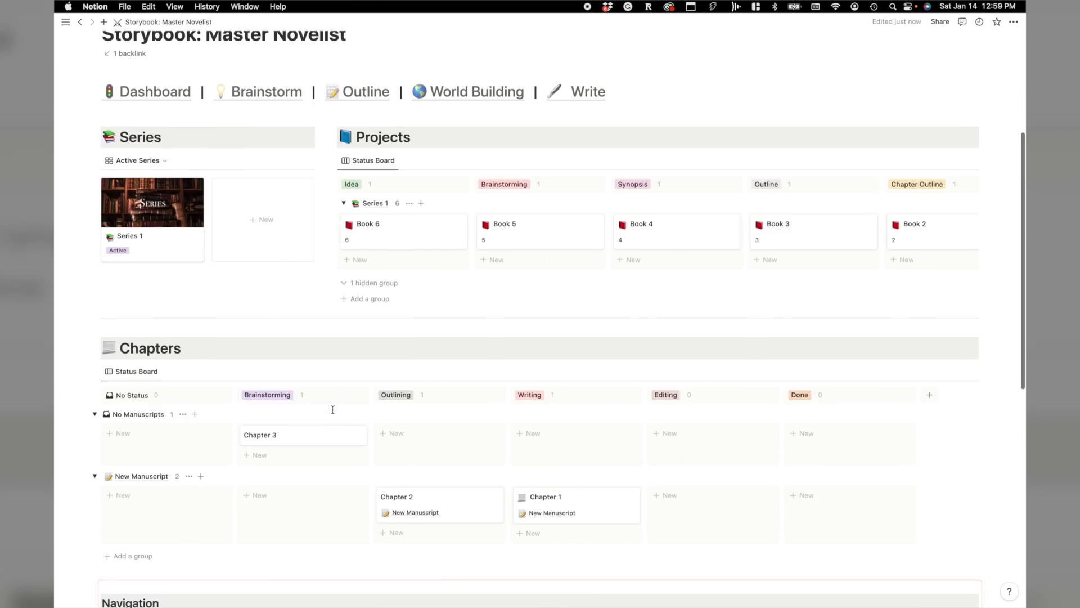
pyautogui.scroll(-1, 398, 282)
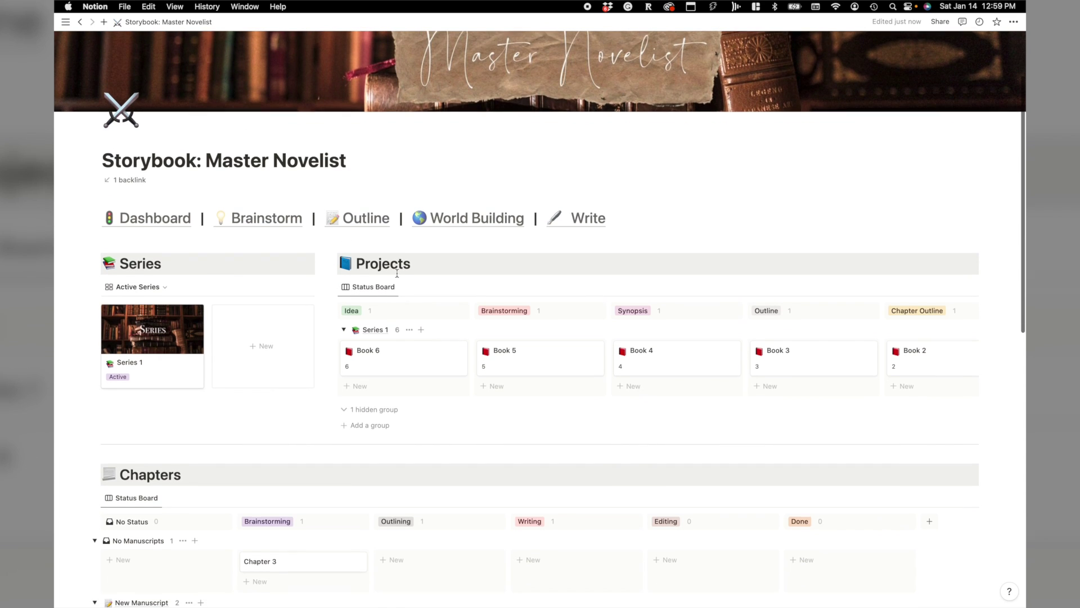
pyautogui.scroll(-3, 400, 323)
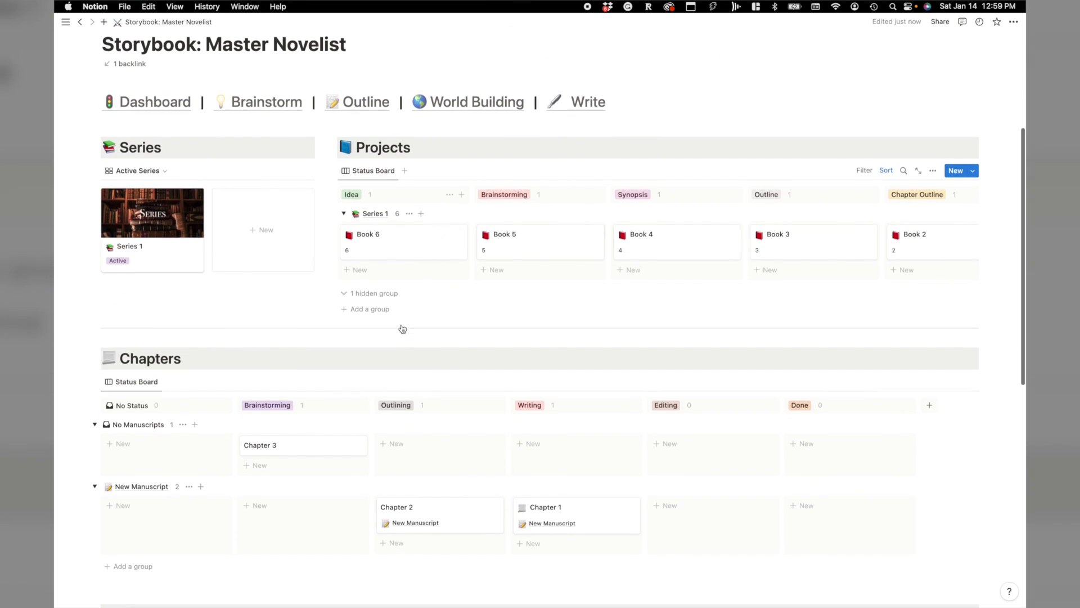
pyautogui.scroll(-1, 401, 325)
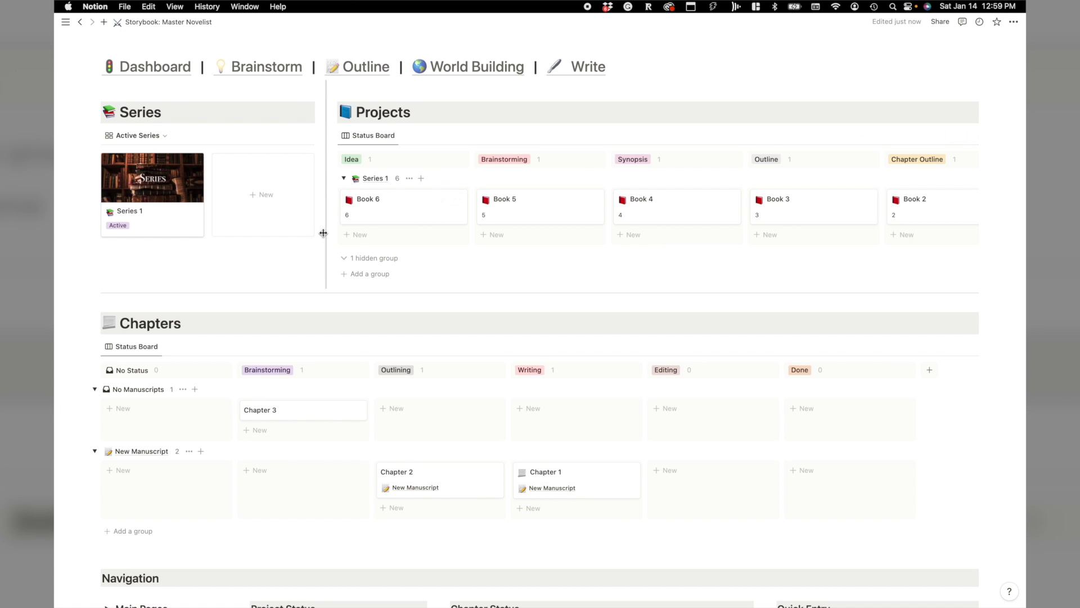
# Create a new page in the dashboard's Series gallery from the New Series template
pyautogui.scroll(-1, 304, 219)
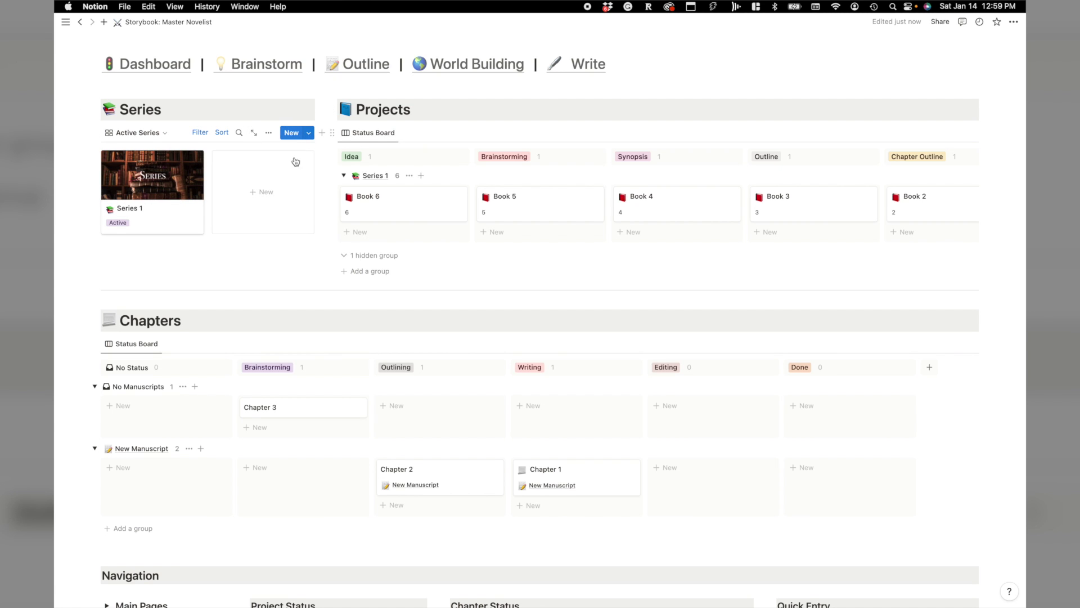
pyautogui.click(278, 174)
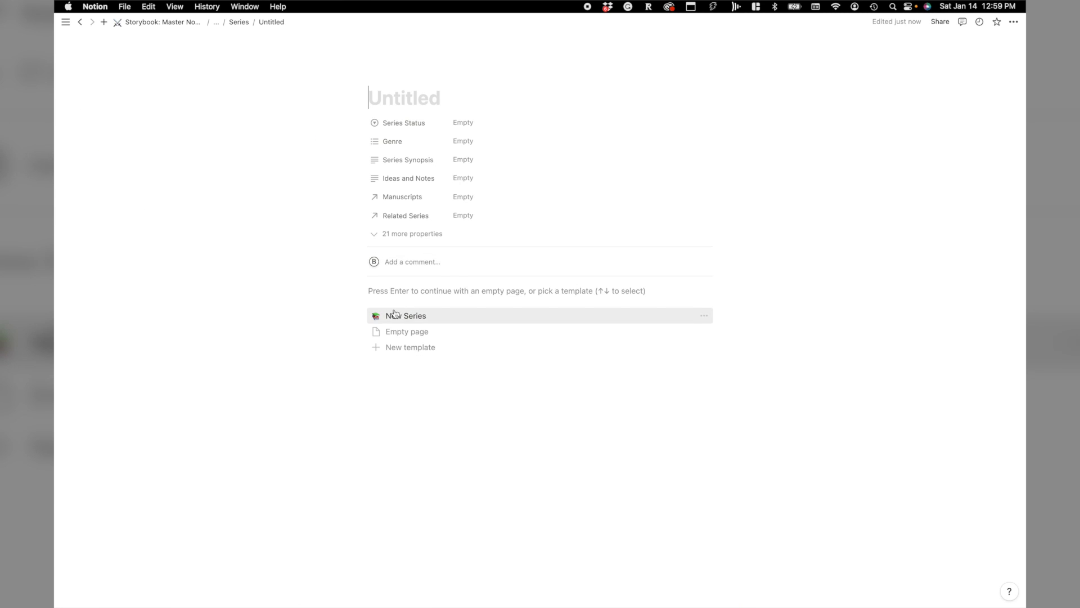
pyautogui.click(409, 322)
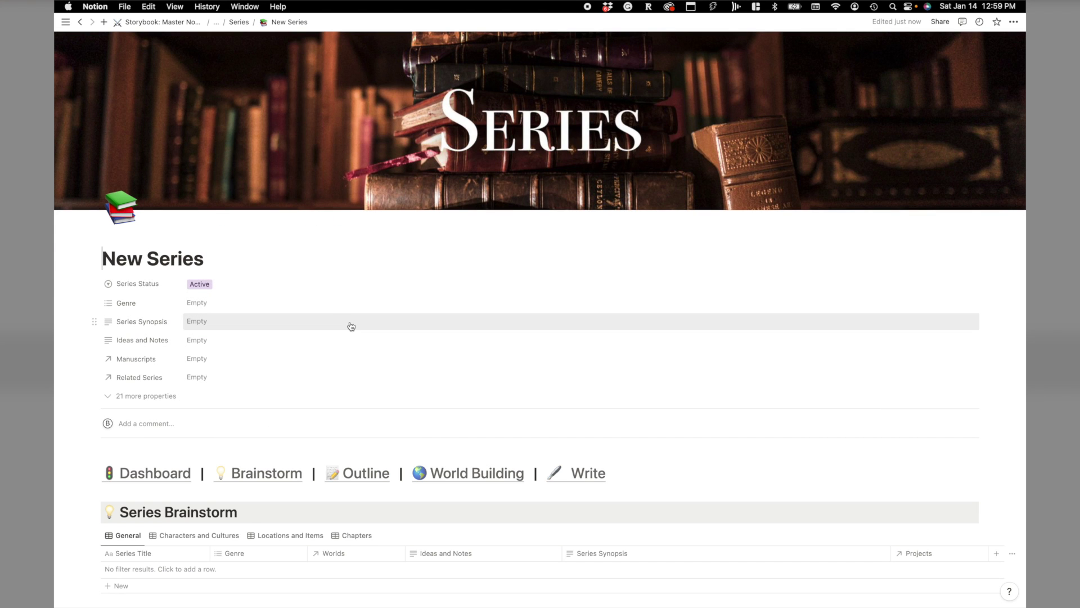
# Go from the new series page to the dashboard and reopen the New Series page from the active series gallery
pyautogui.scroll(-5, 351, 326)
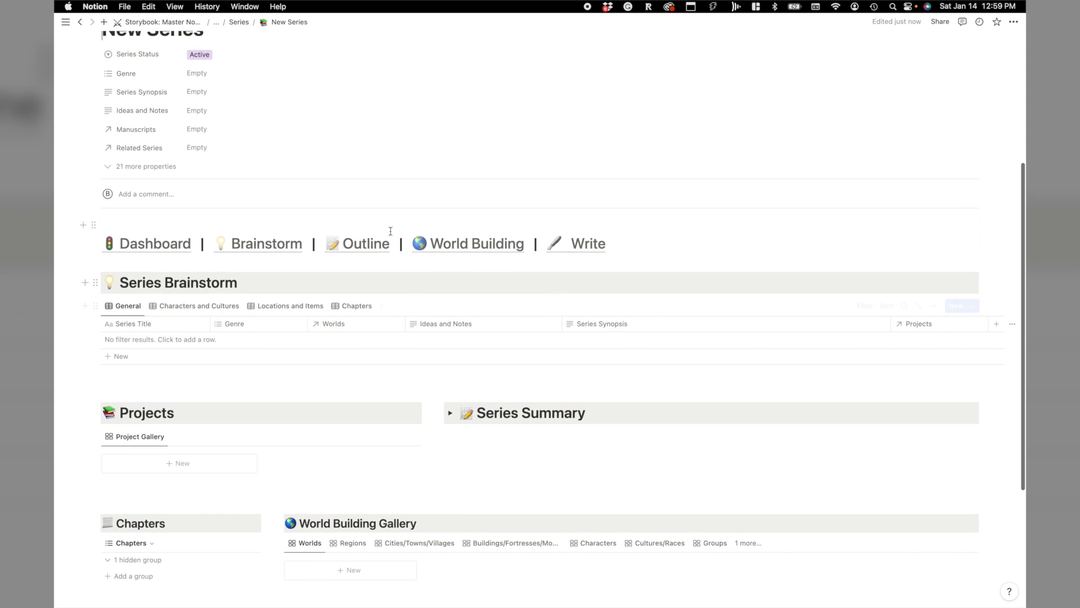
pyautogui.scroll(-4, 391, 497)
pyautogui.scroll(2, 380, 284)
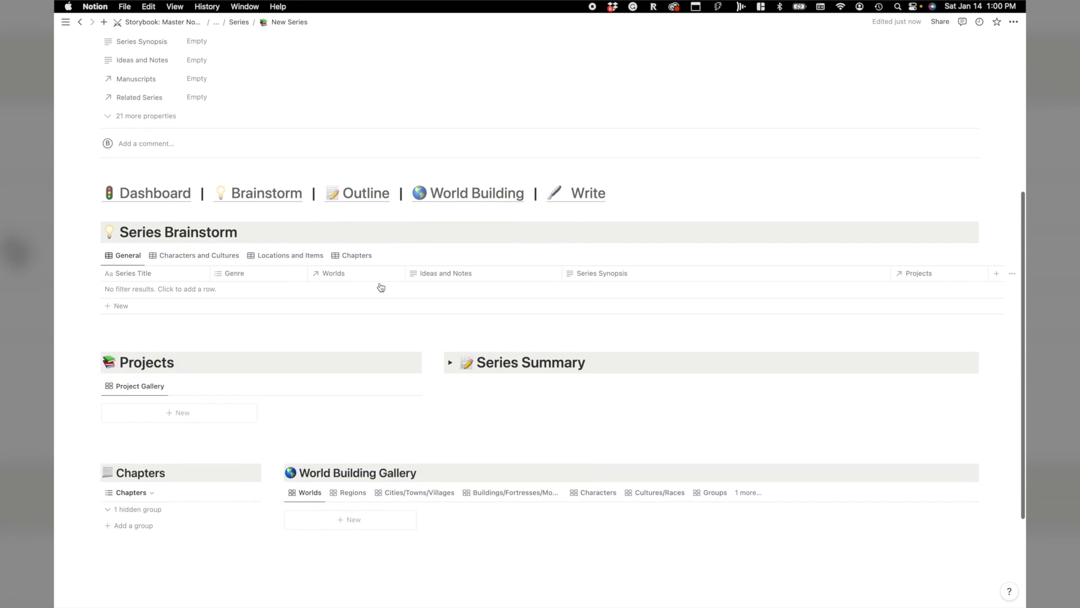
pyautogui.scroll(1, 381, 287)
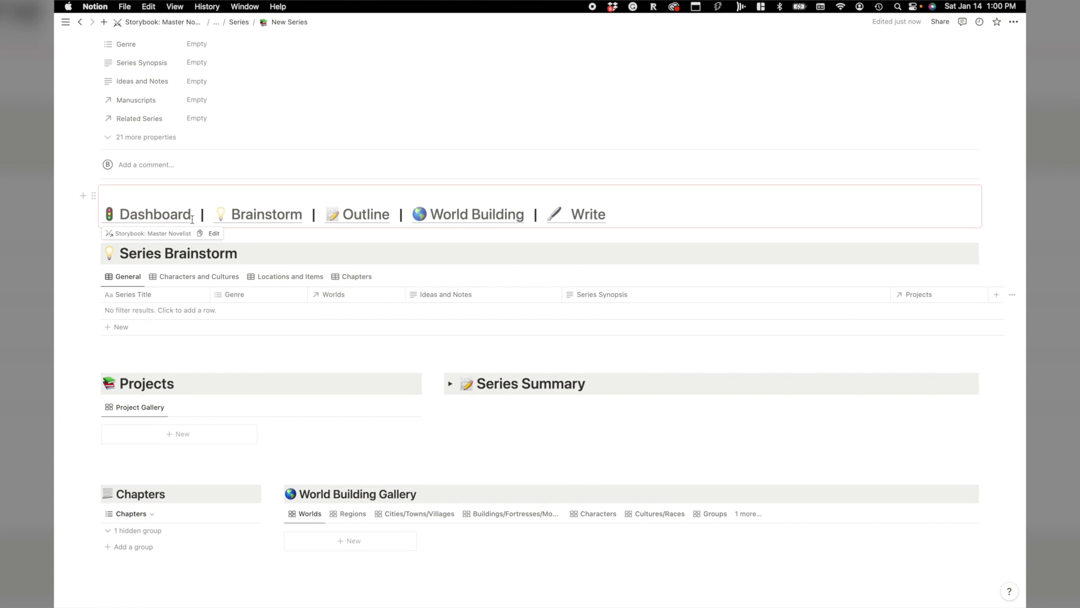
pyautogui.click(158, 216)
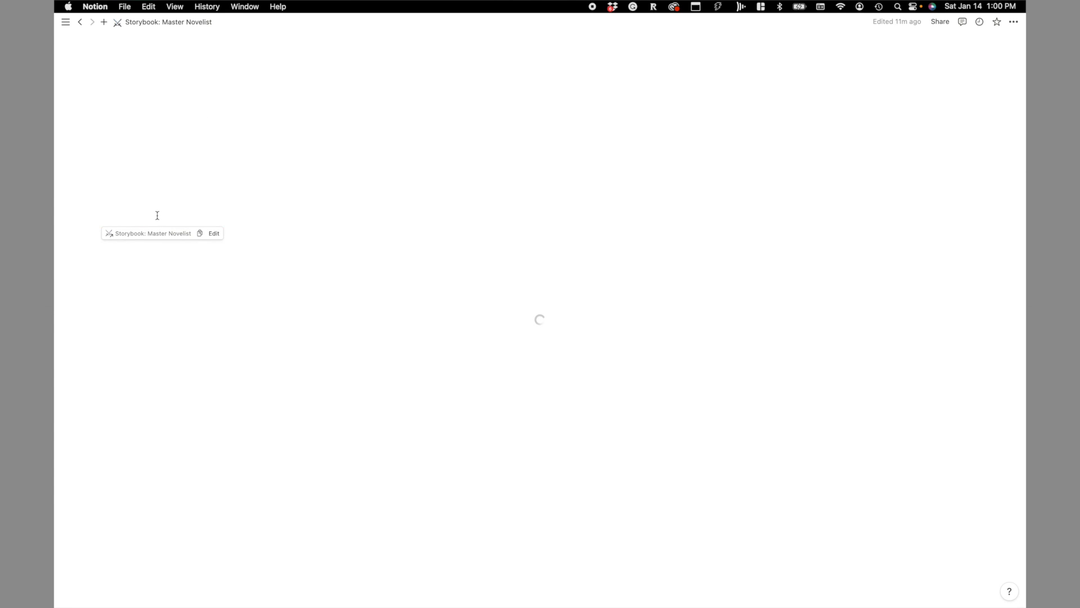
pyautogui.scroll(-3, 251, 299)
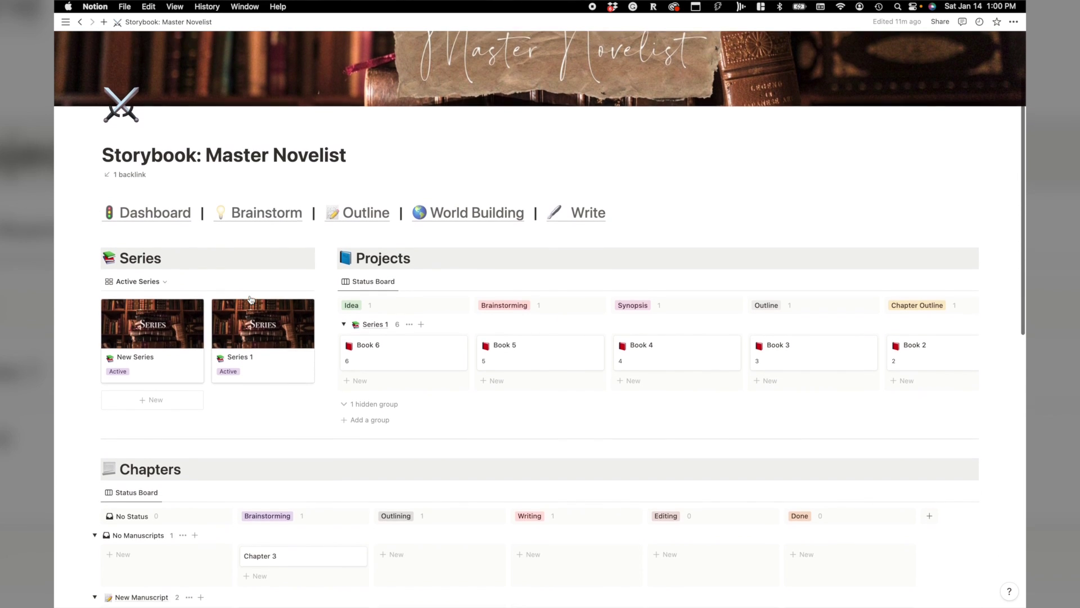
pyautogui.click(157, 299)
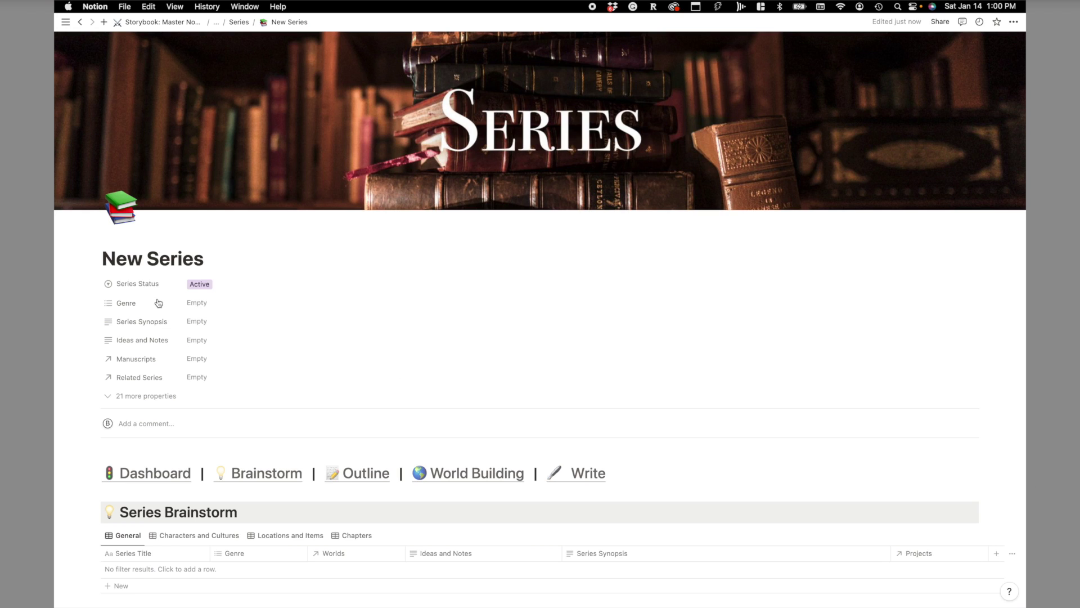
# Set the genre of the new series to High Fantasy
pyautogui.scroll(-3, 277, 310)
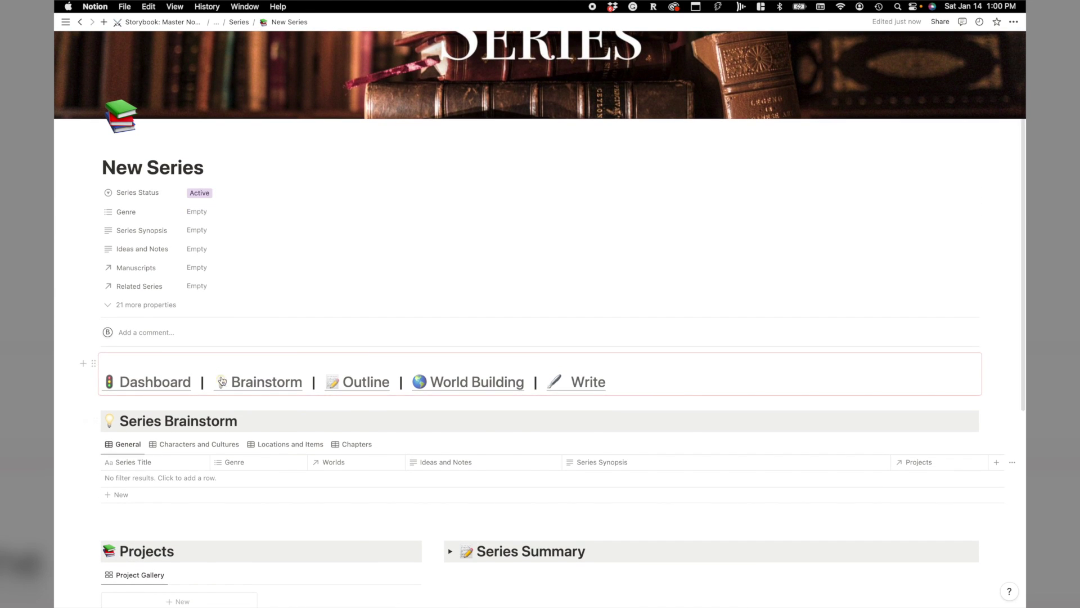
pyautogui.click(218, 214)
pyautogui.click(225, 270)
pyautogui.click(178, 236)
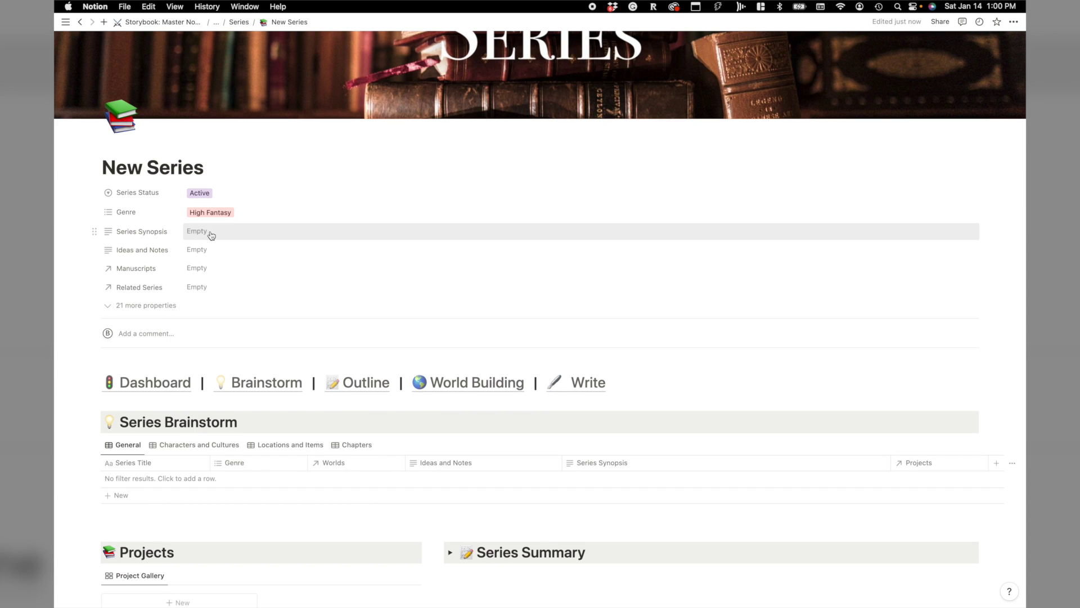
# Link the page New Manuscript in the series' Manuscripts property
pyautogui.click(209, 272)
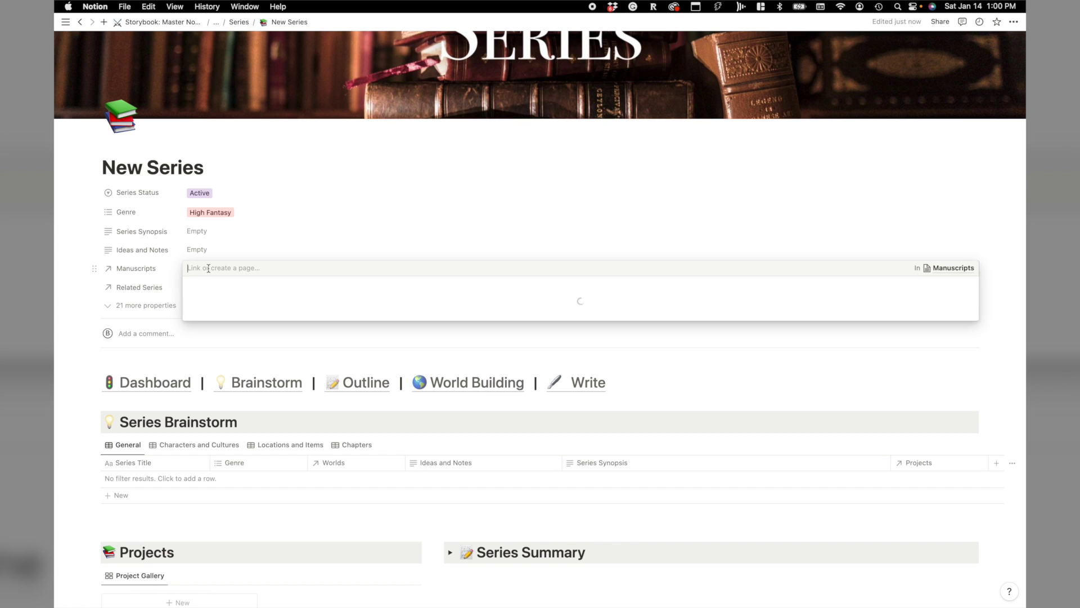
pyautogui.click(222, 300)
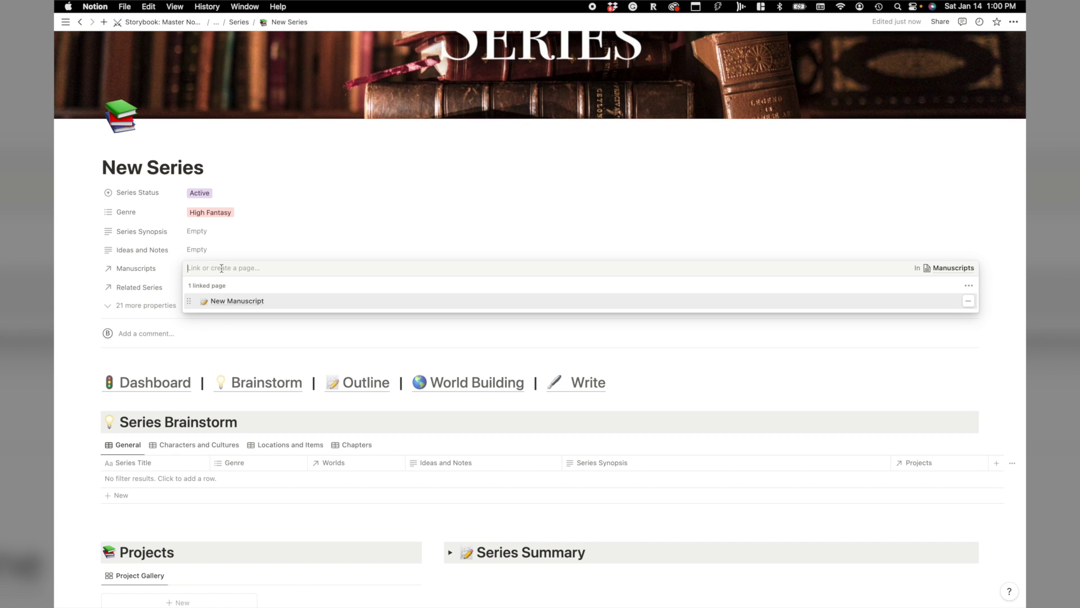
pyautogui.click(208, 252)
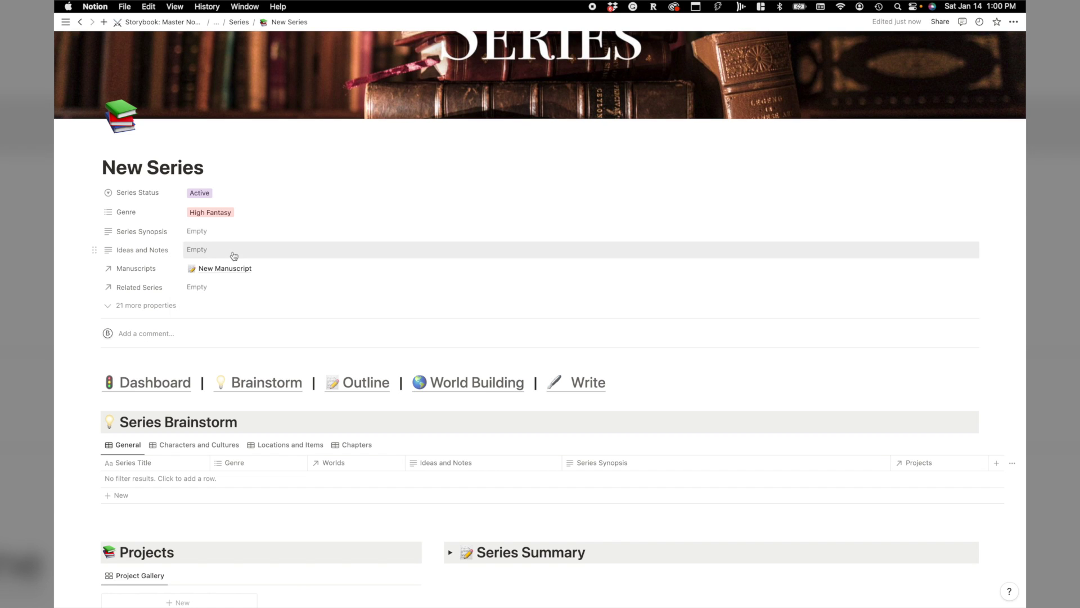
# Link the New Series page itself in its Related Series property
pyautogui.scroll(-2, 267, 272)
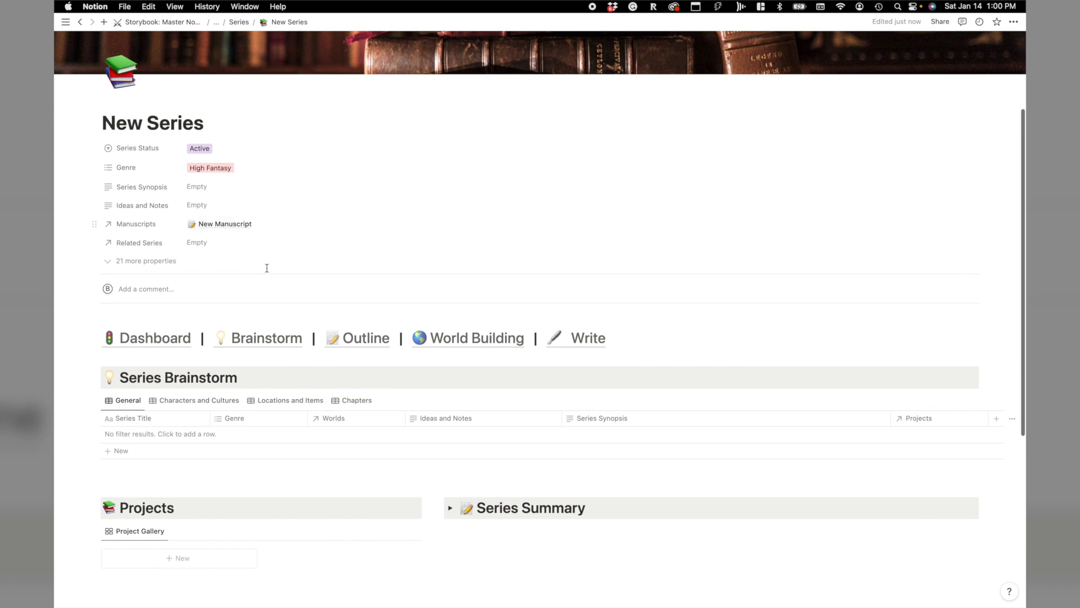
pyautogui.click(216, 245)
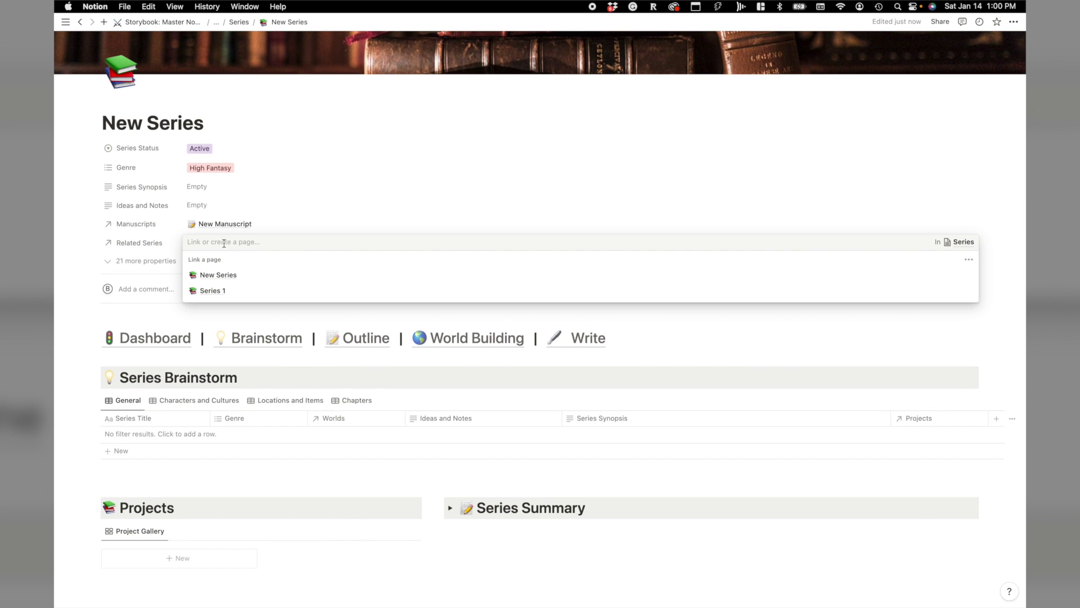
pyautogui.click(235, 279)
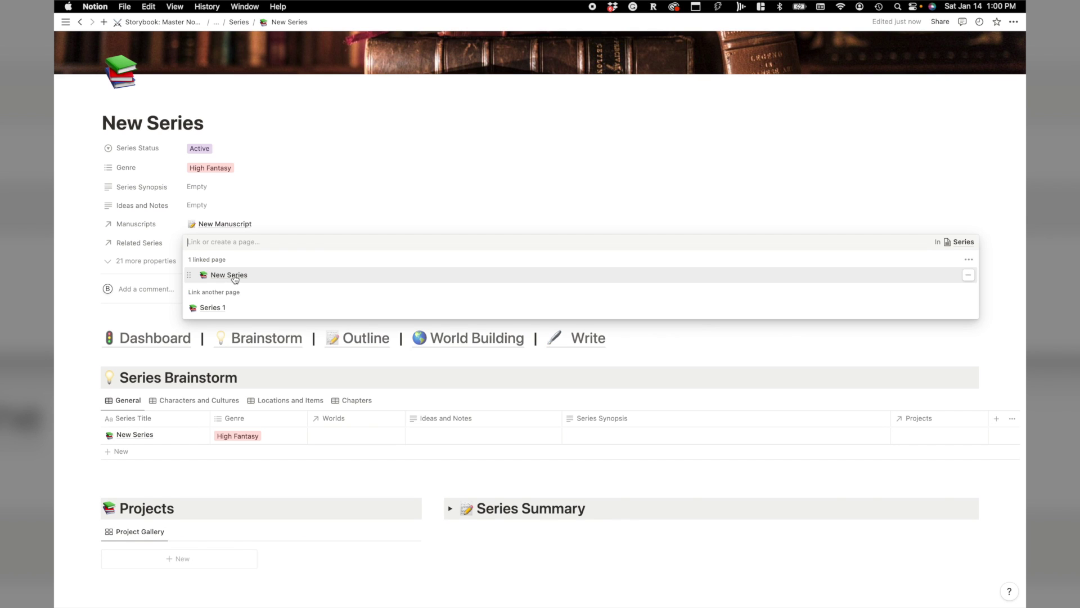
# Rename the series page as Series 2
pyautogui.click(208, 127)
pyautogui.moveTo(206, 125); pyautogui.dragTo(107, 119)
pyautogui.write('Series')
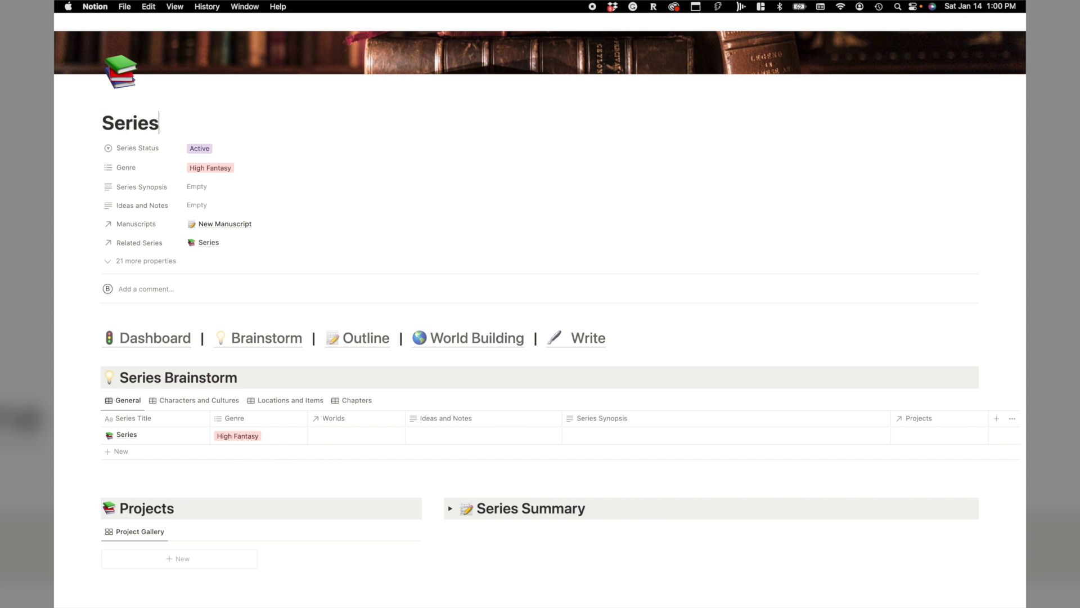
# Look over the sections of the series page and show the Characters and Cultures view of the Series Brainstorm table
pyautogui.scroll(-3, 324, 341)
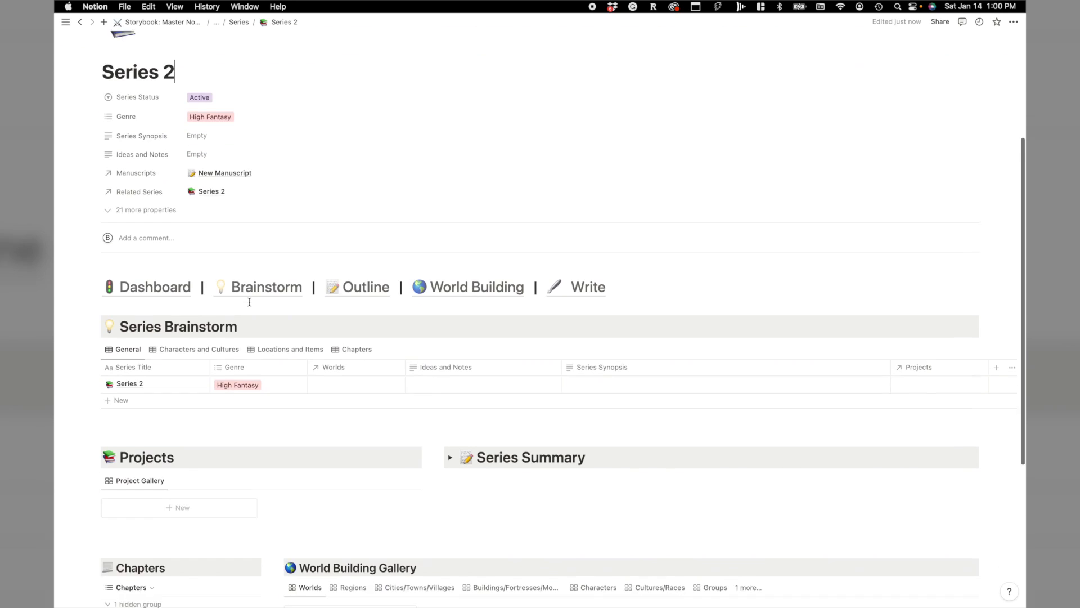
pyautogui.scroll(-2, 324, 342)
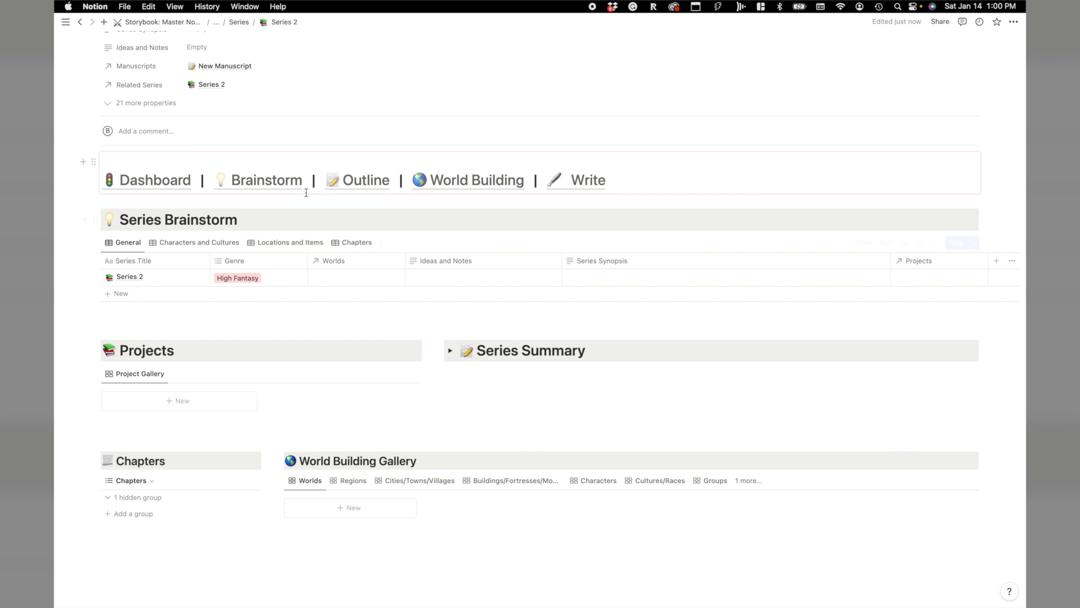
pyautogui.scroll(-1, 342, 268)
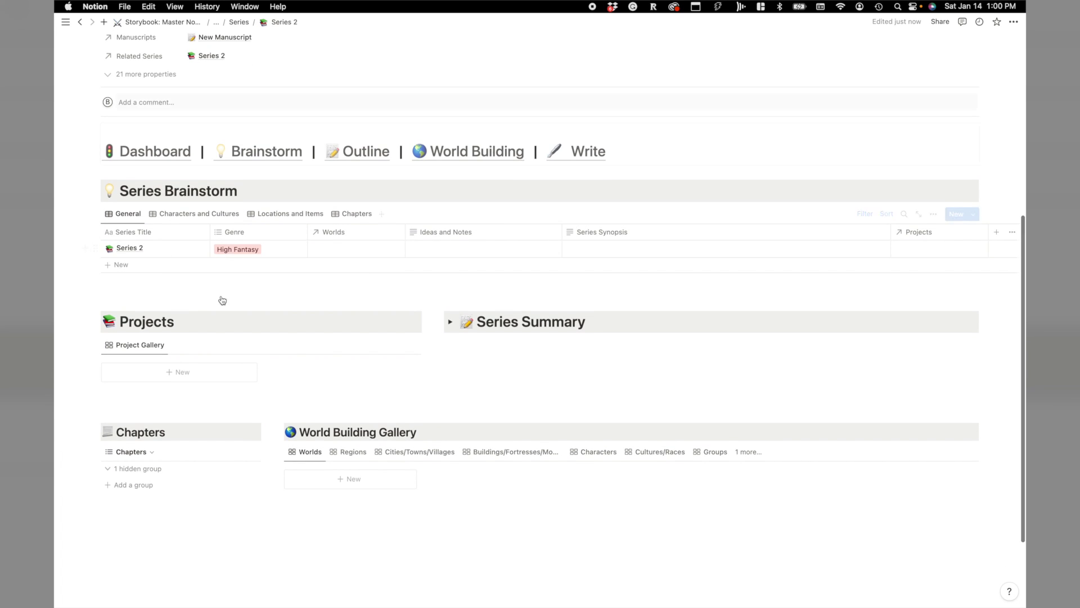
pyautogui.scroll(4, 290, 246)
pyautogui.scroll(4, 267, 184)
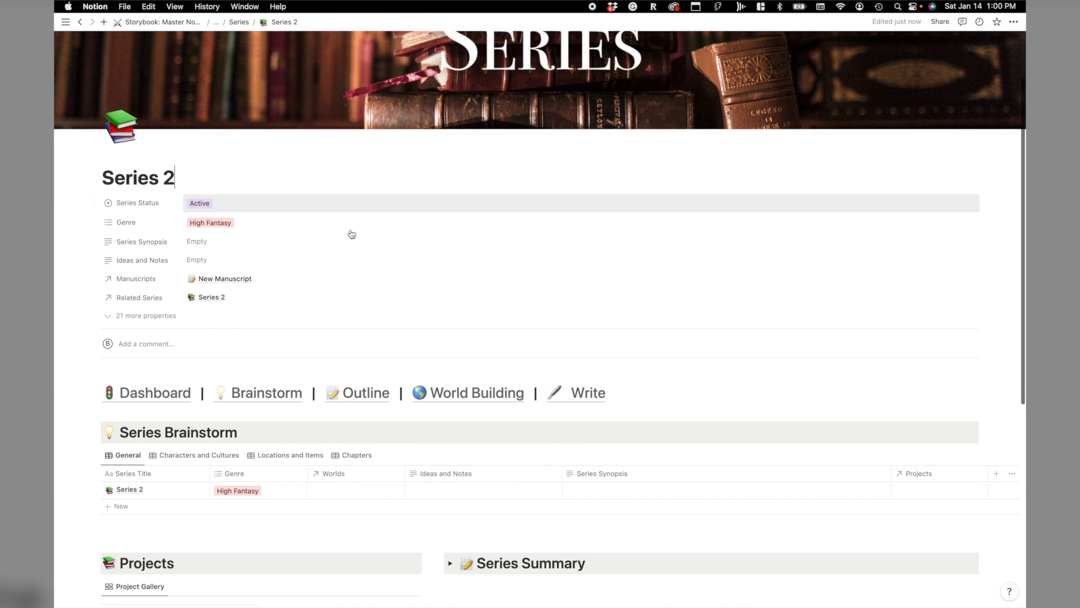
pyautogui.scroll(-6, 467, 313)
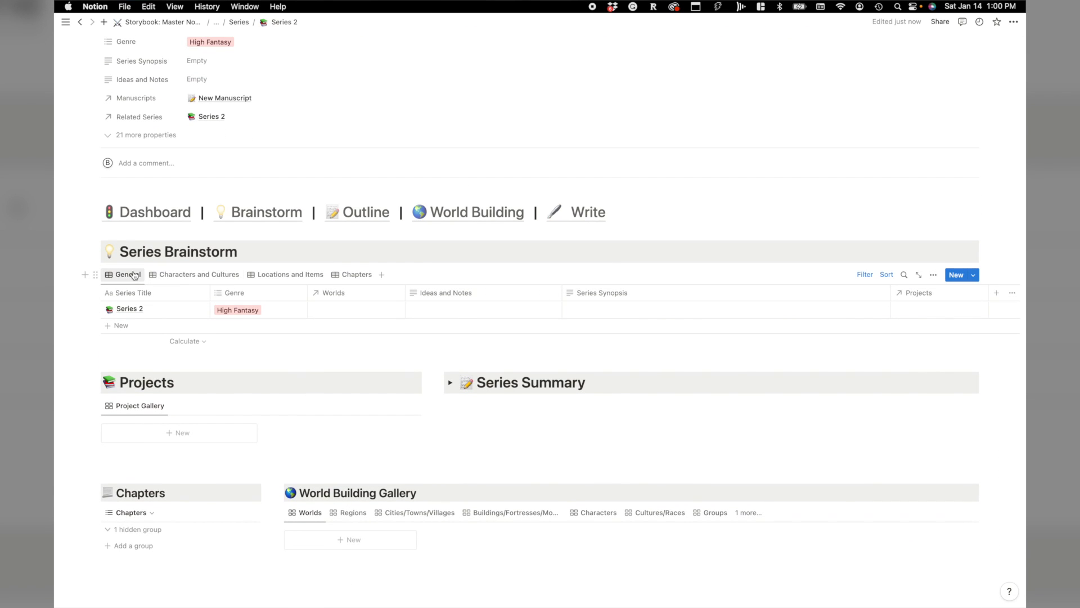
pyautogui.click(197, 275)
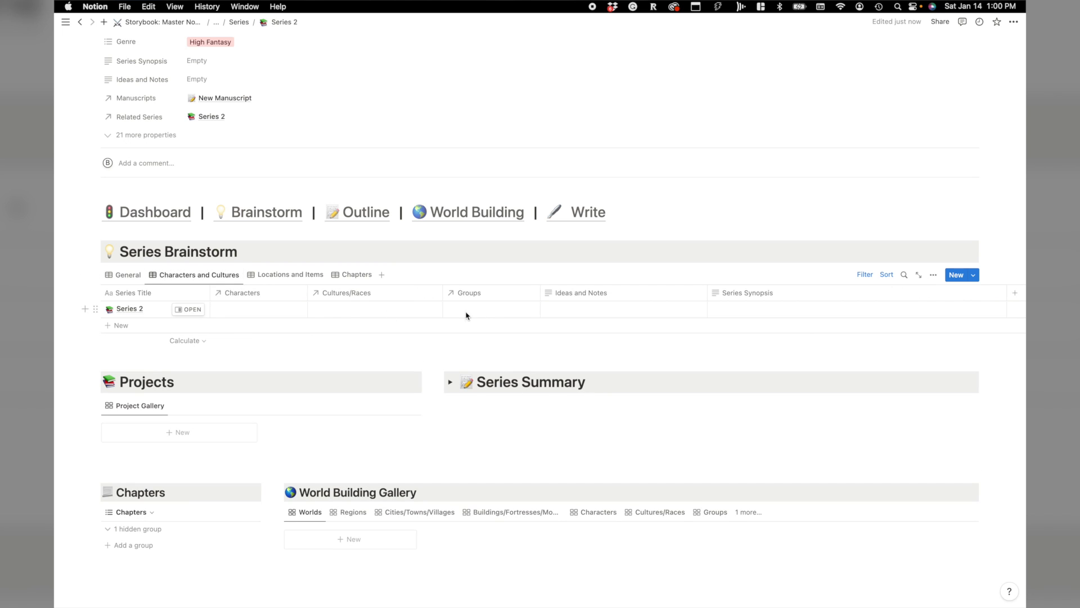
# Look through the Locations and Items and Chapters views of the Series Brainstorm table, and return to the General view
pyautogui.click(272, 275)
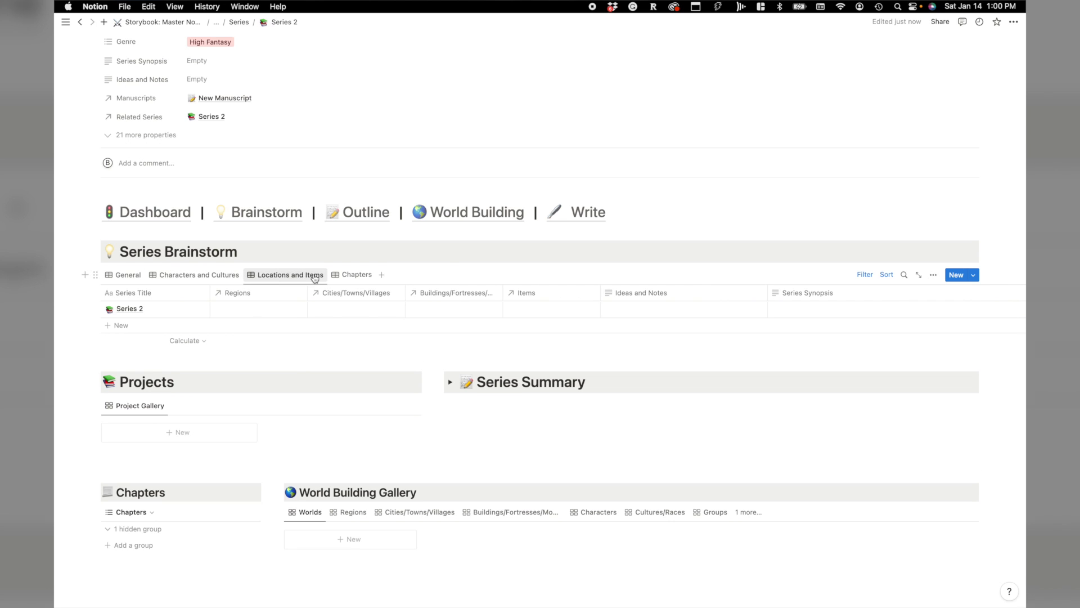
pyautogui.click(356, 275)
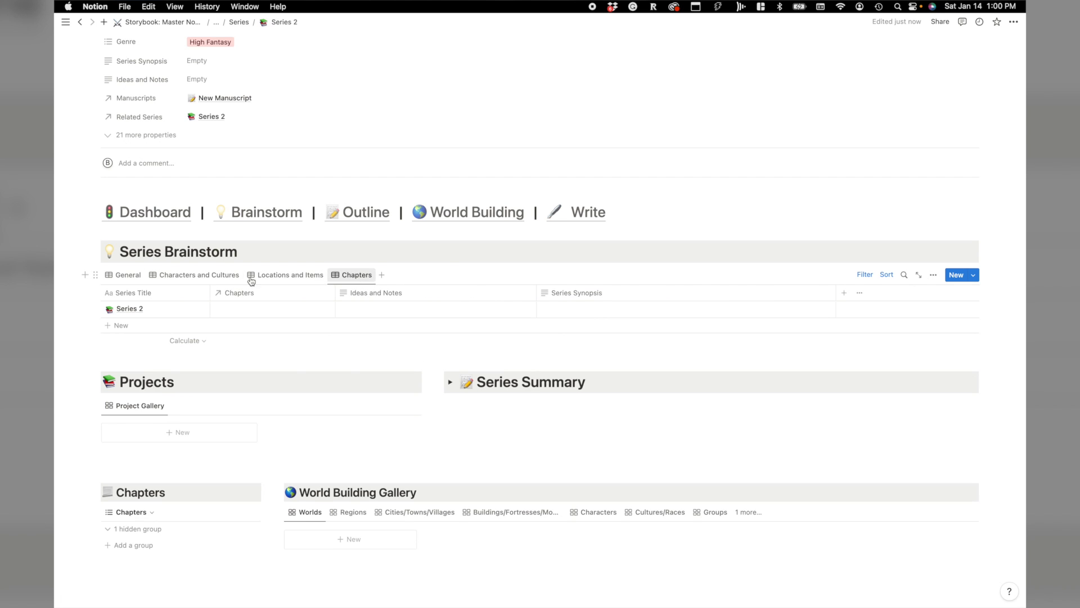
pyautogui.click(125, 276)
# Create a new project named Book 1 and link it in the Projects property of the Series 2 row
pyautogui.scroll(-5, 253, 278)
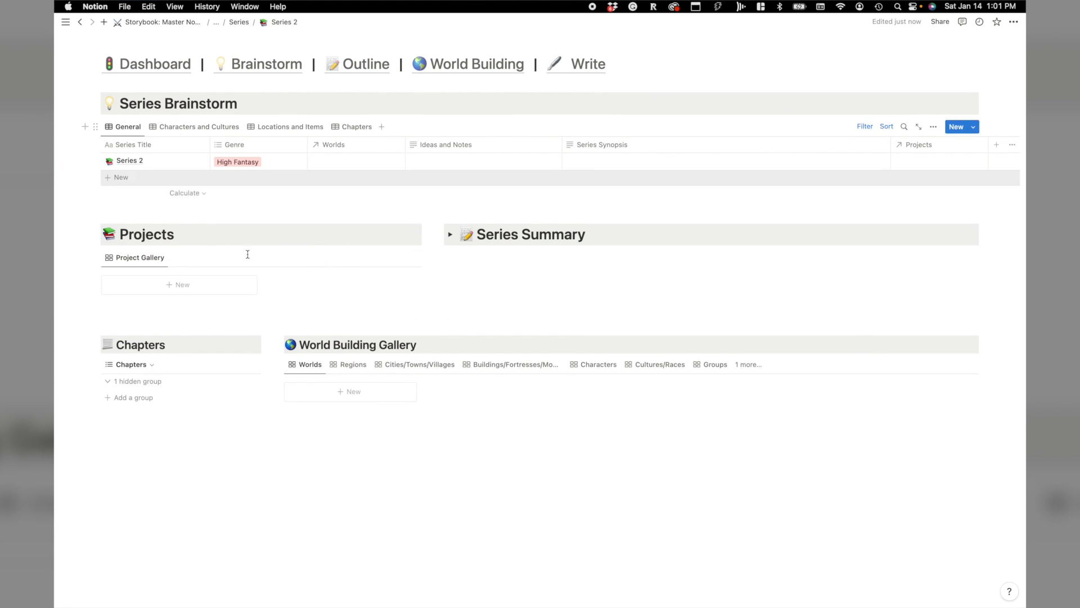
pyautogui.click(914, 161)
pyautogui.write('Bo')
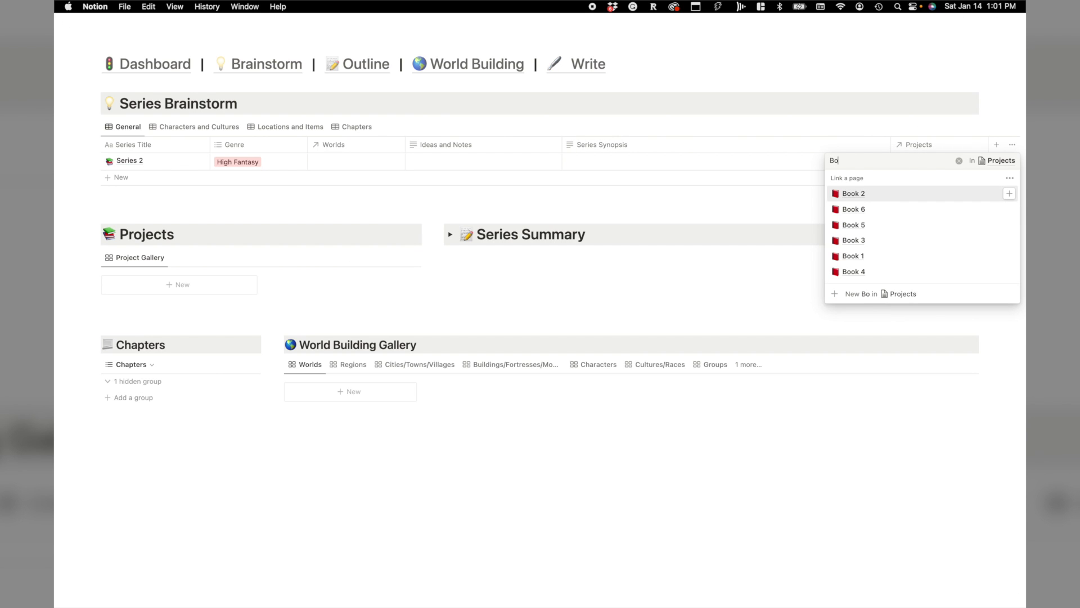
pyautogui.write('ok 1')
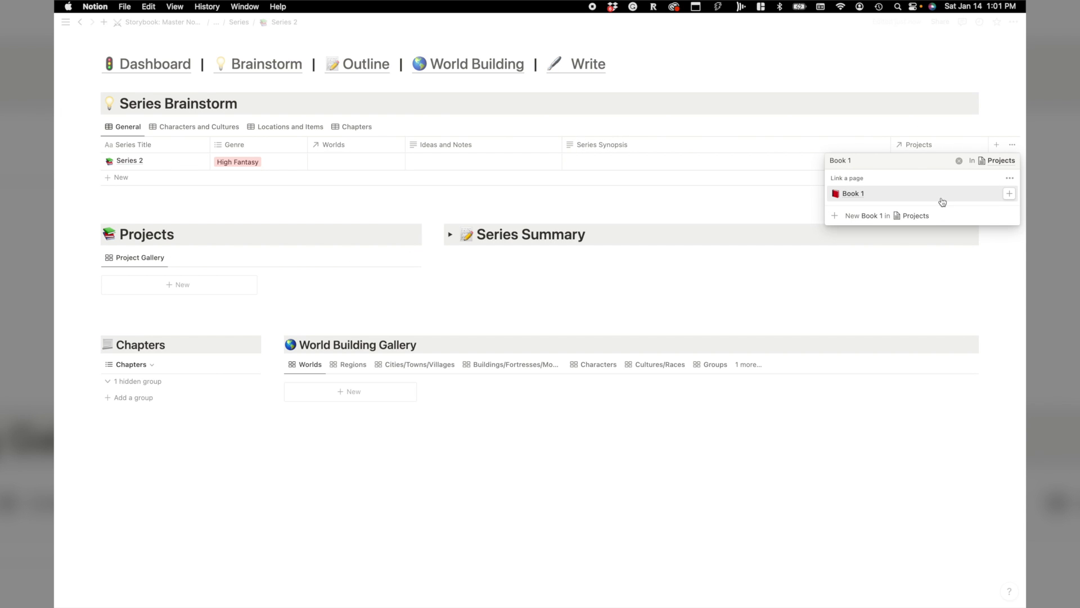
pyautogui.click(873, 217)
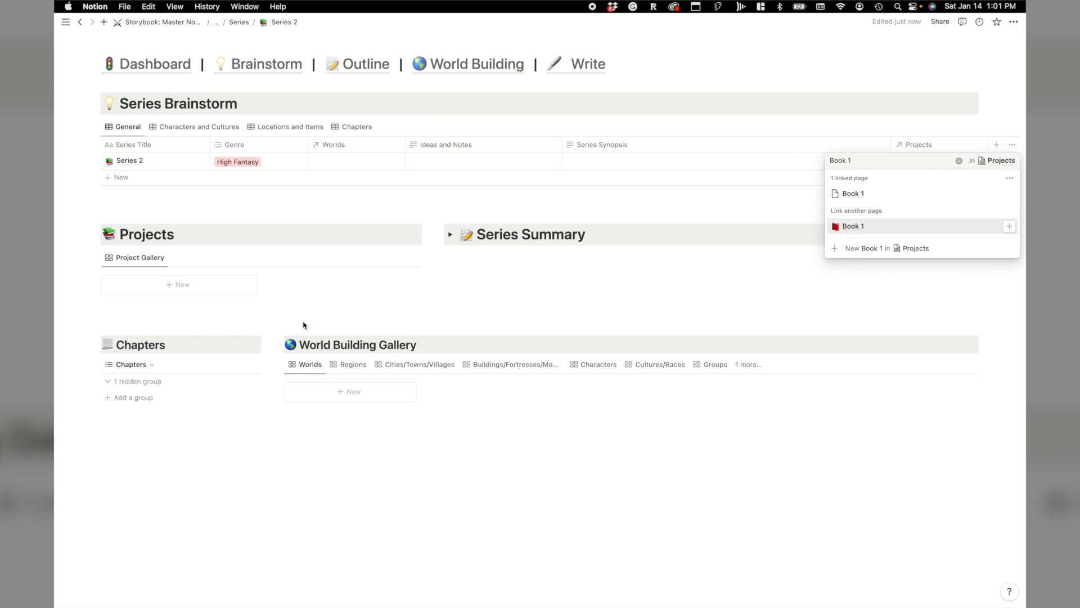
pyautogui.press('Escape')
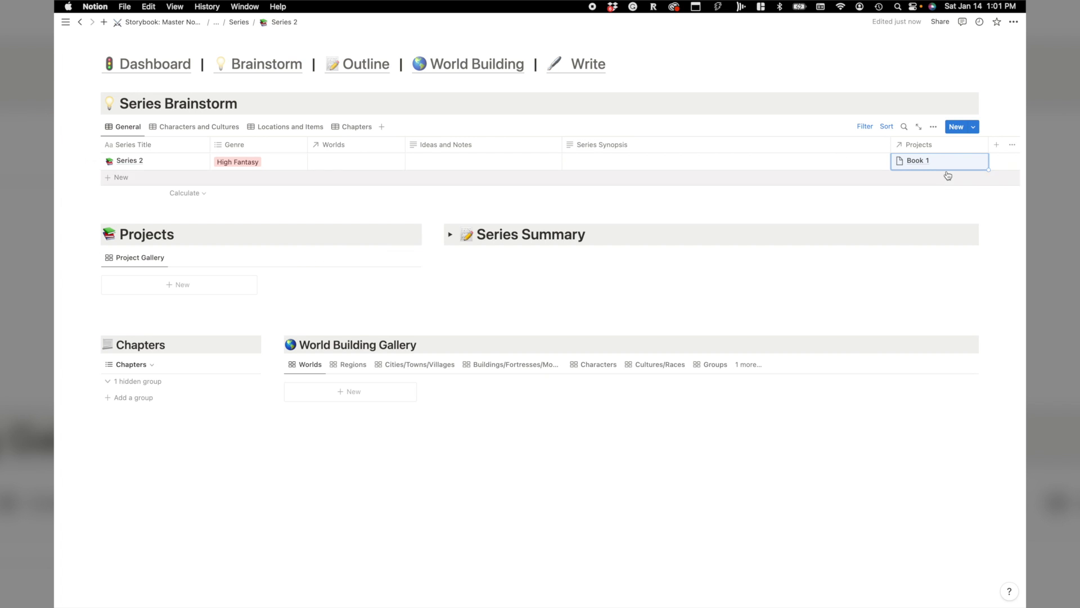
# Open the newly linked Book 1 project page from the Projects property of Series 2
pyautogui.click(921, 162)
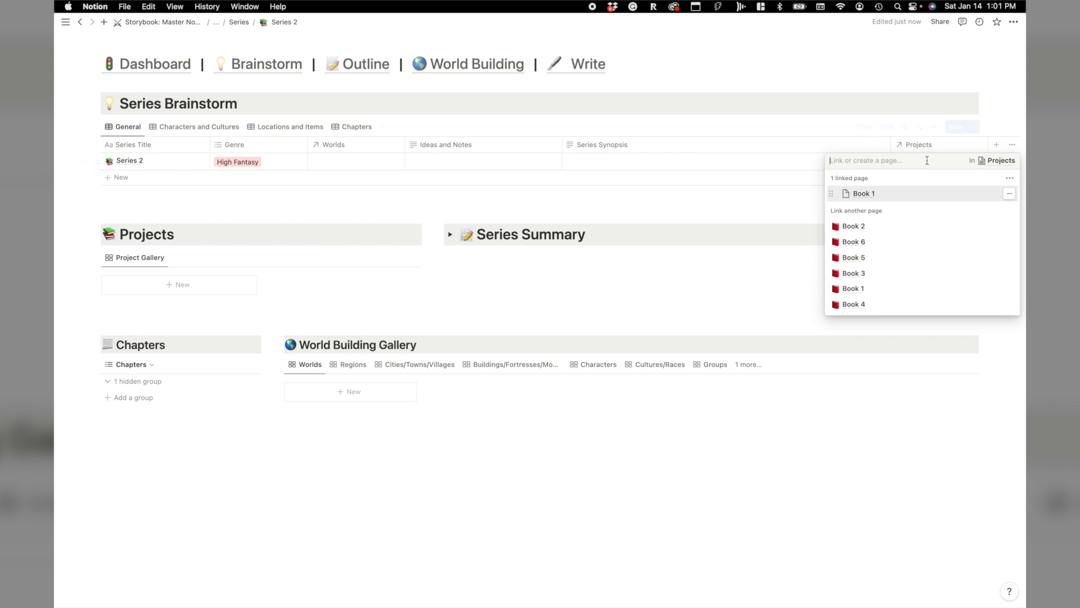
pyautogui.click(884, 198)
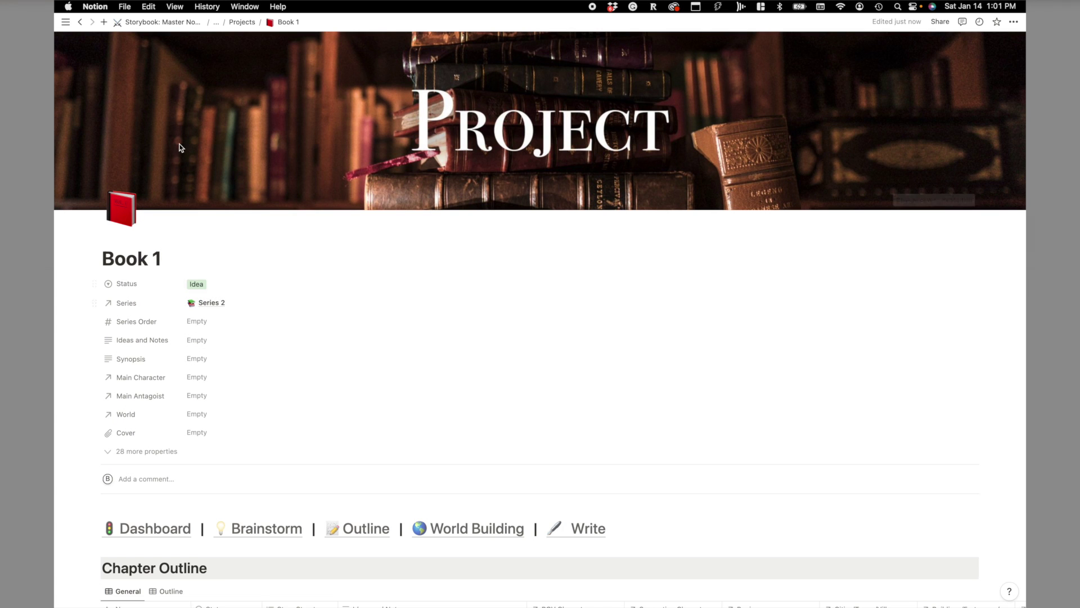
pyautogui.scroll(-2, 202, 275)
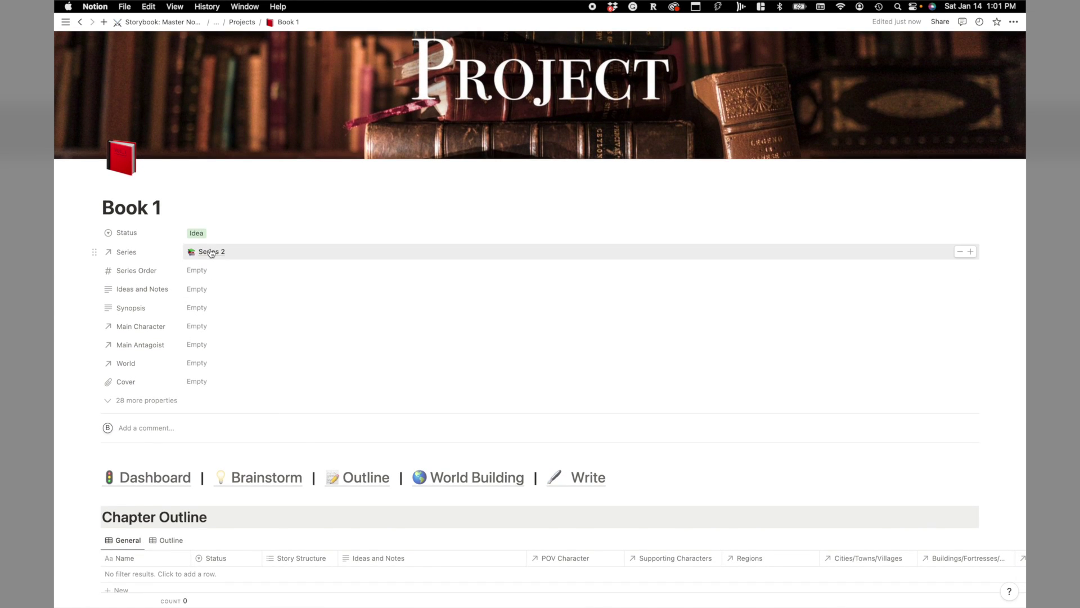
# Open Series 2 from Book 1's Series property as a full page and check the Project Gallery
pyautogui.click(209, 251)
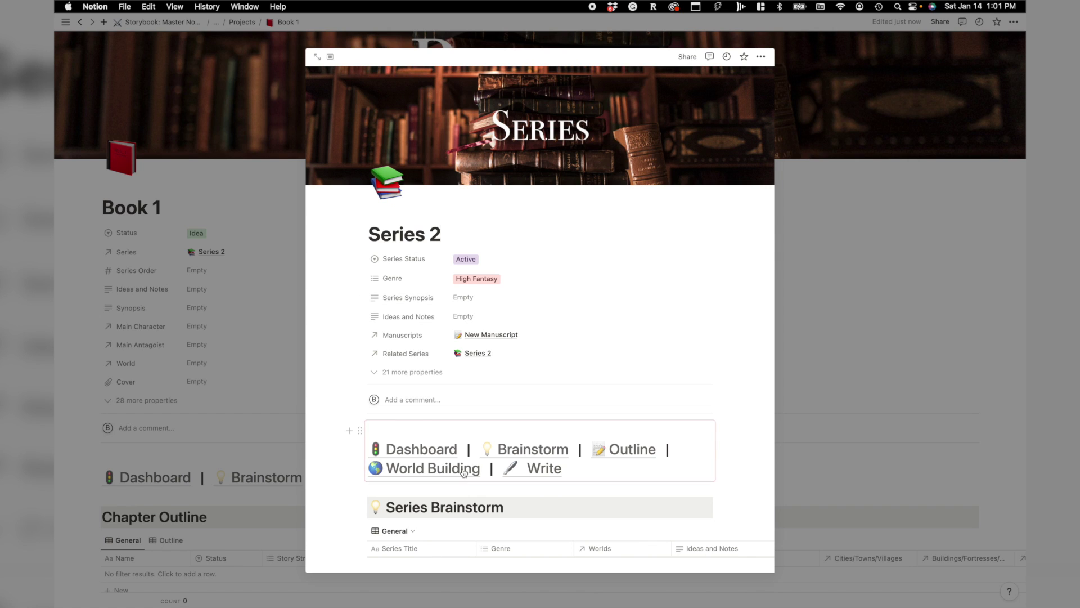
pyautogui.click(329, 59)
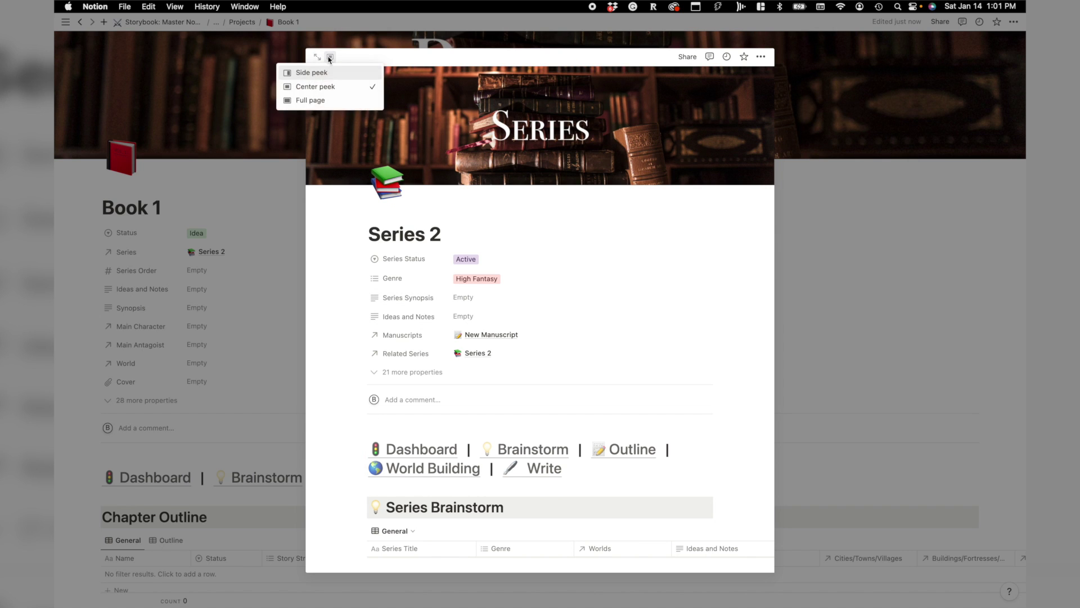
pyautogui.click(327, 99)
pyautogui.scroll(-10, 470, 343)
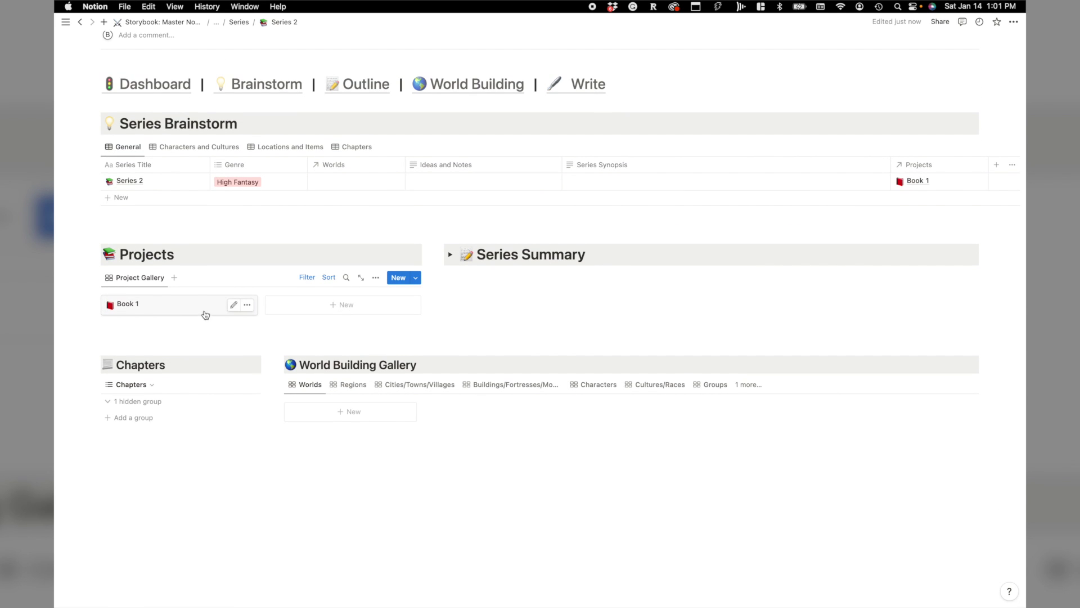
pyautogui.scroll(3, 472, 272)
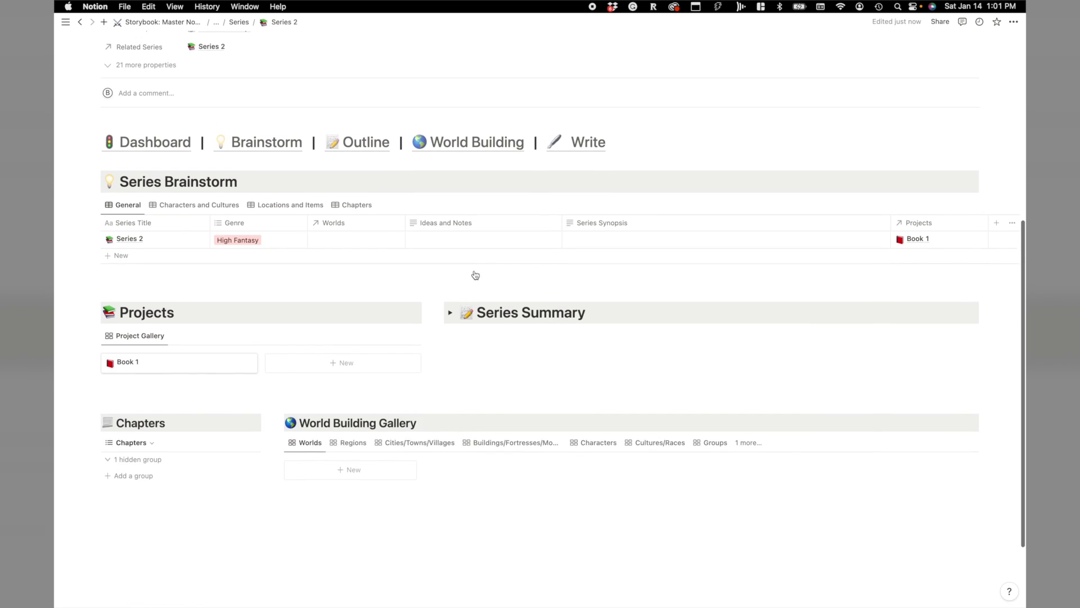
pyautogui.scroll(-2, 543, 290)
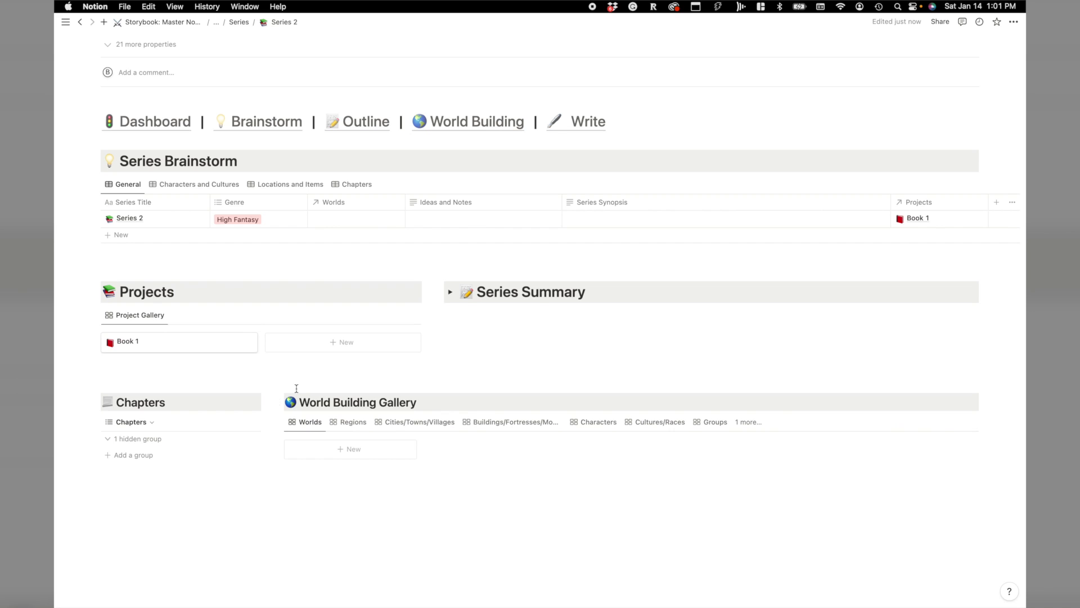
# Expand the Series Summary section and switch between views of the World Building Gallery
pyautogui.click(450, 292)
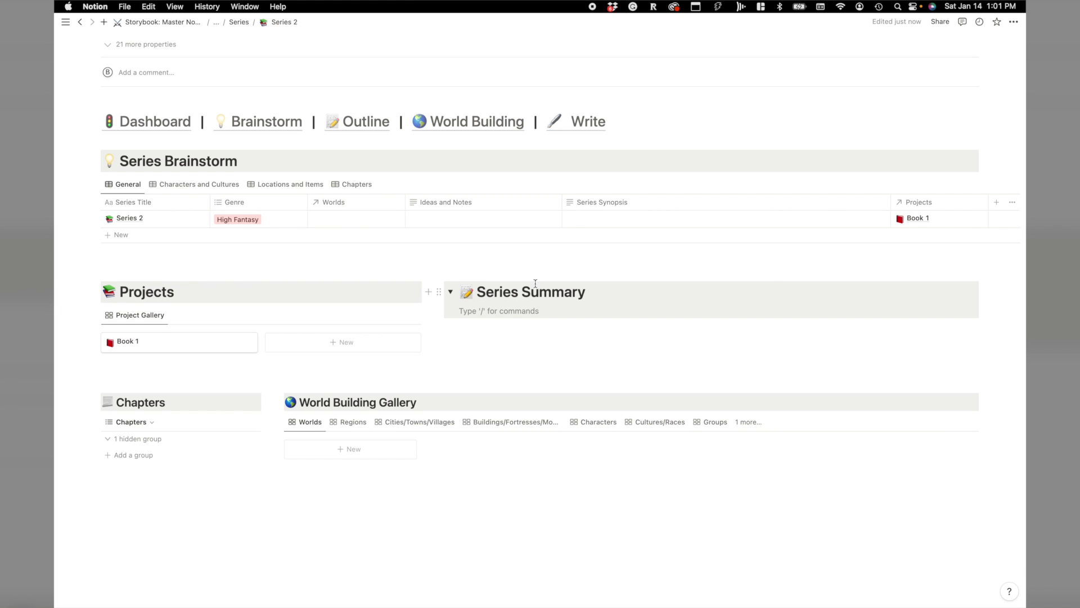
pyautogui.scroll(-3, 535, 283)
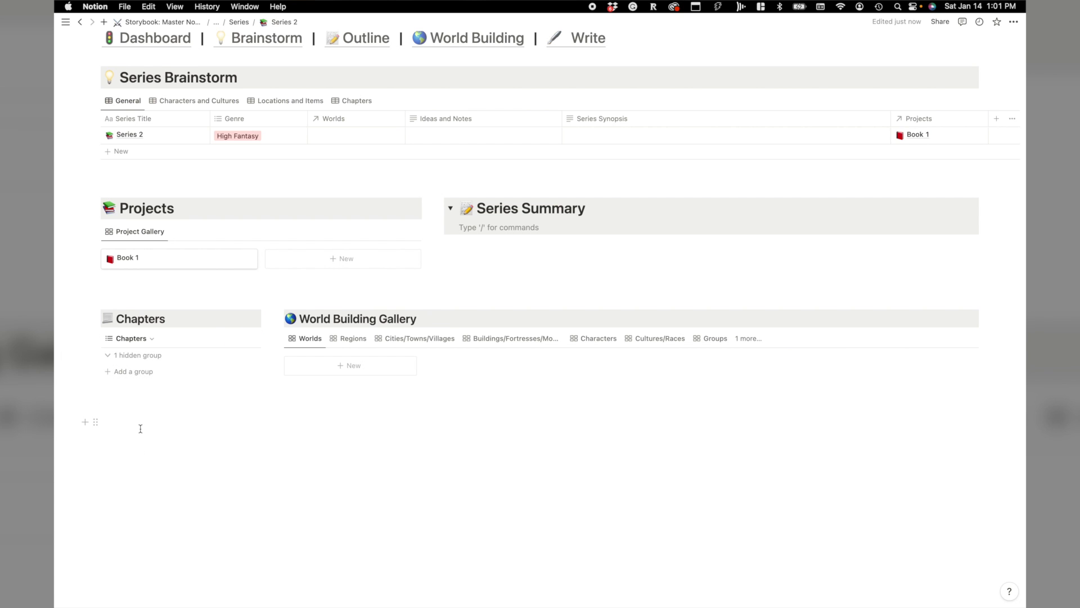
pyautogui.click(352, 339)
pyautogui.click(306, 338)
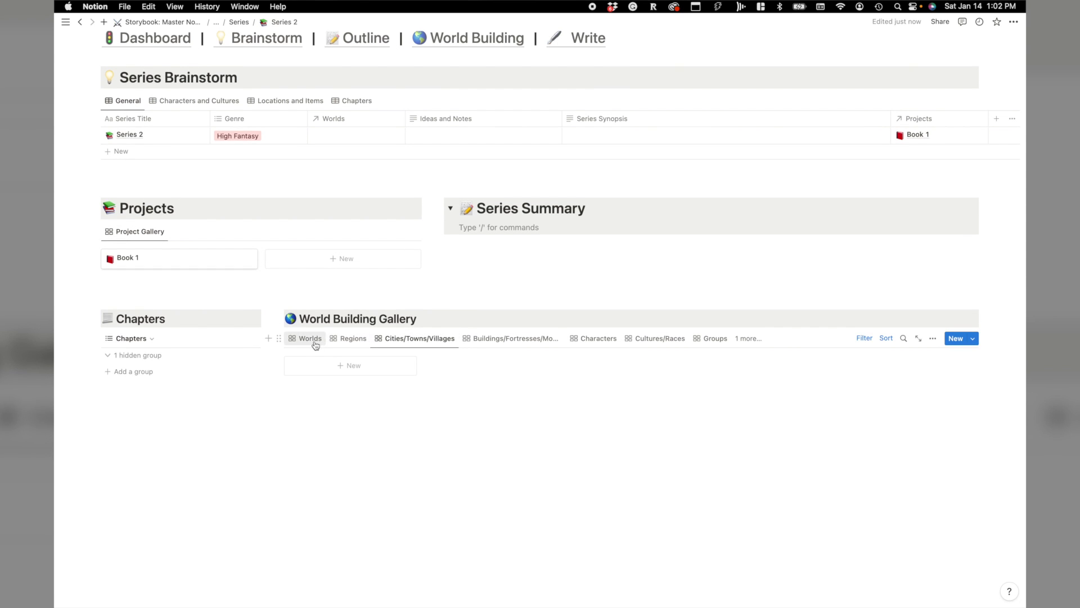
# Return to the dashboard and examine the Projects status board across all its status columns
pyautogui.scroll(8, 331, 366)
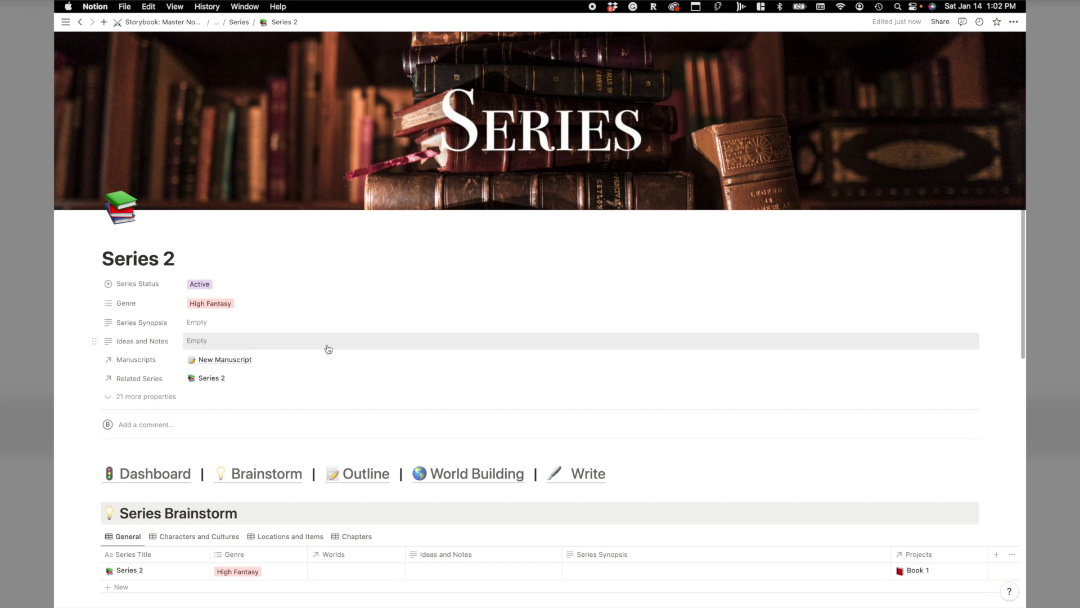
pyautogui.click(160, 474)
pyautogui.scroll(-2, 338, 328)
pyautogui.scroll(-2, 338, 328)
pyautogui.scroll(-3, 321, 366)
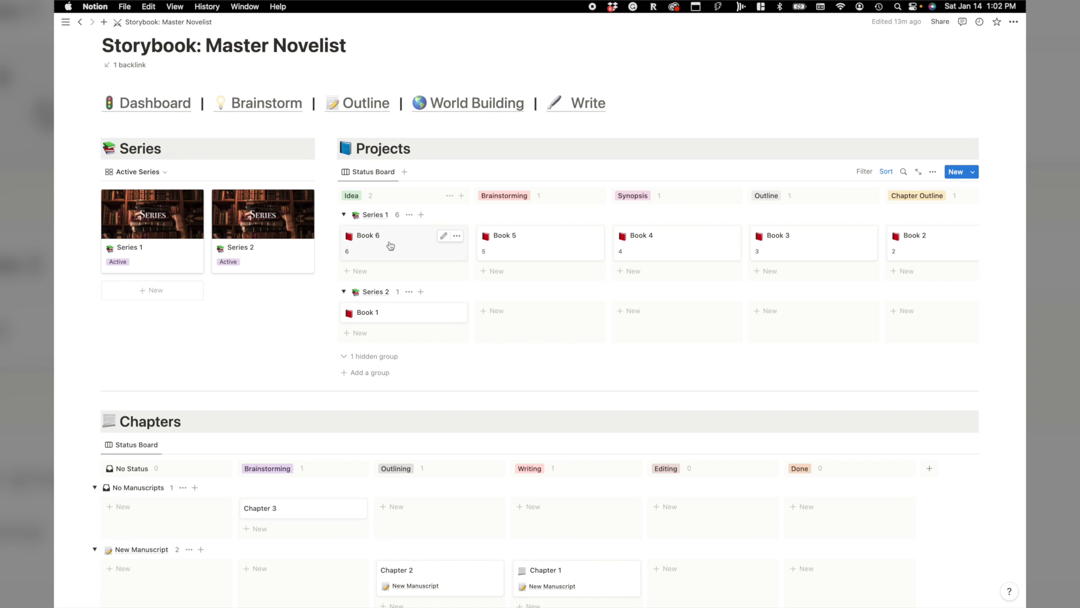
pyautogui.hscroll(2, 526, 243)
pyautogui.hscroll(5, 527, 242)
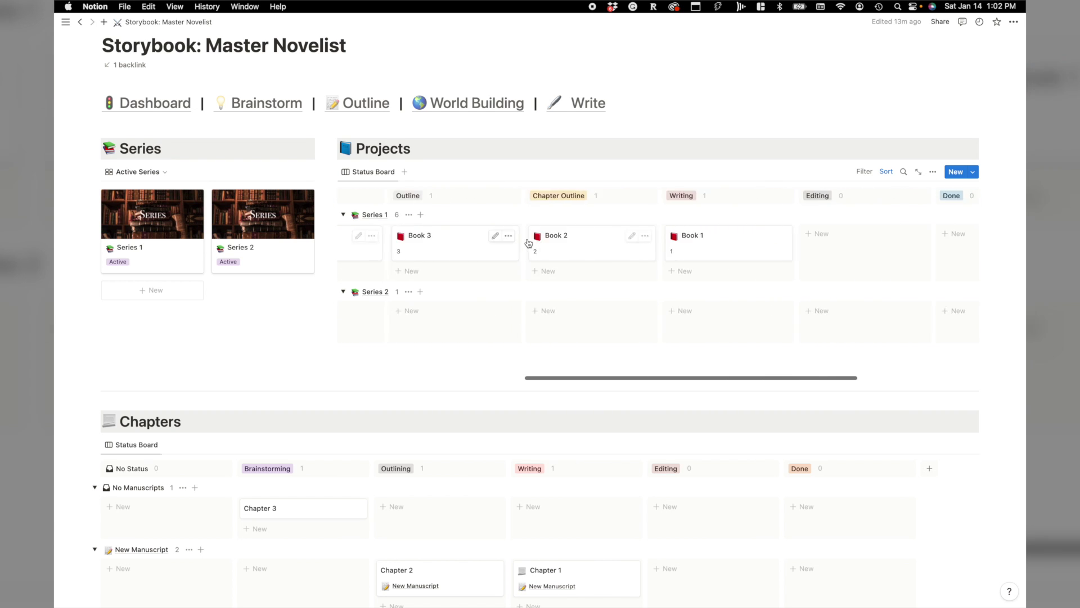
pyautogui.hscroll(-6, 523, 242)
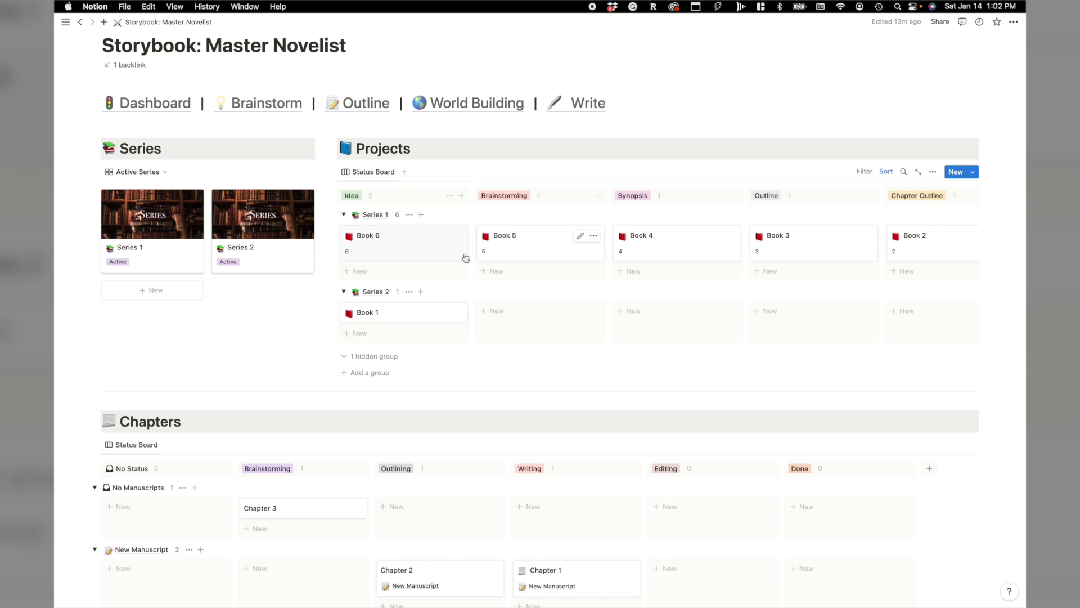
# Collapse and re-expand the Series 2 group in the Projects status board
pyautogui.scroll(-4, 406, 268)
pyautogui.scroll(2, 408, 265)
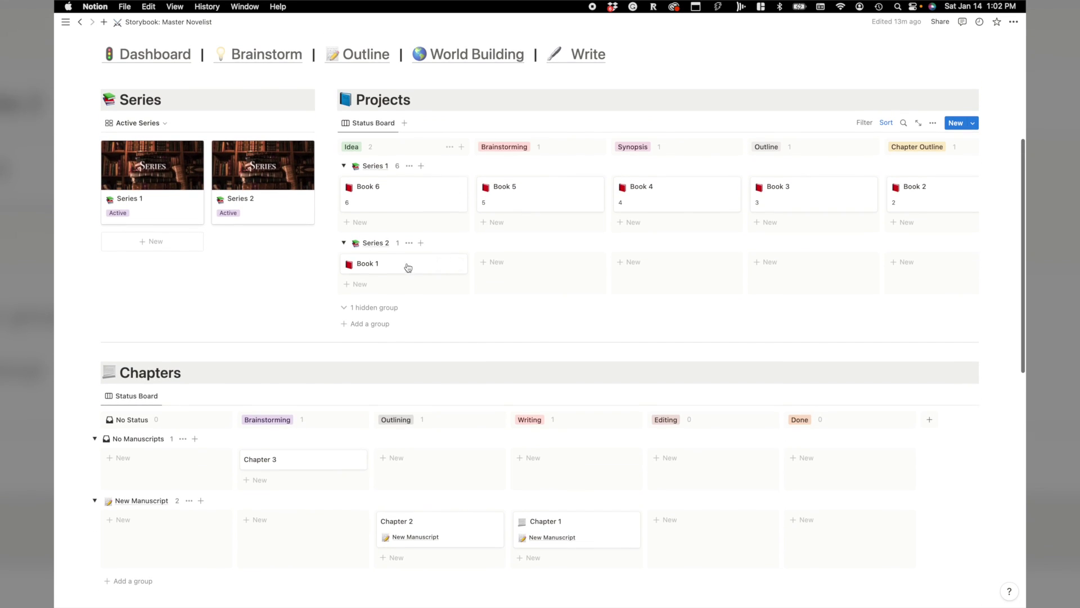
pyautogui.click(343, 242)
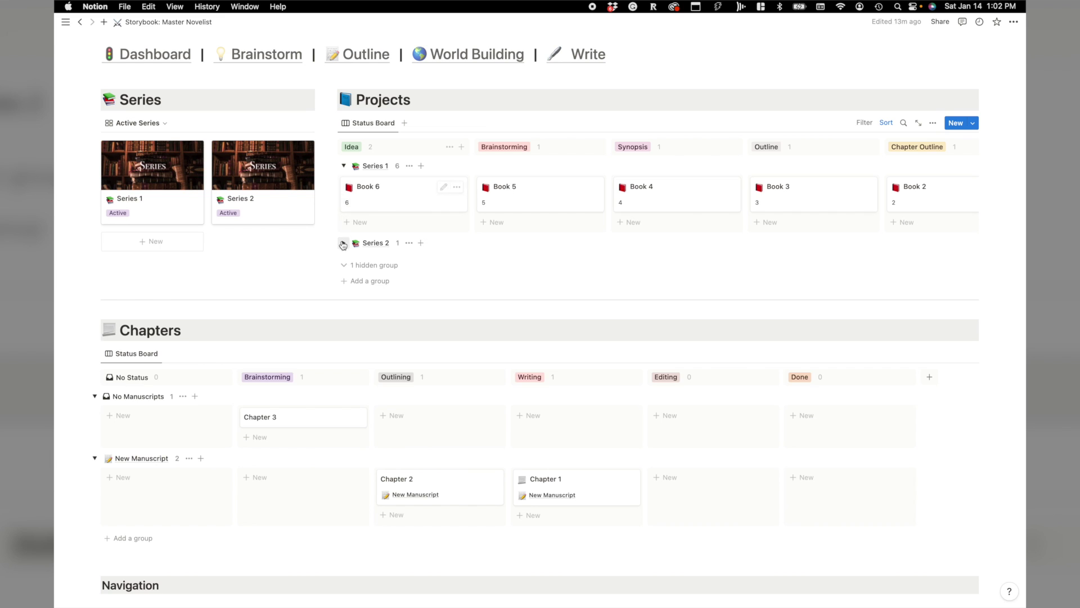
pyautogui.click(343, 243)
pyautogui.click(343, 244)
pyautogui.click(344, 243)
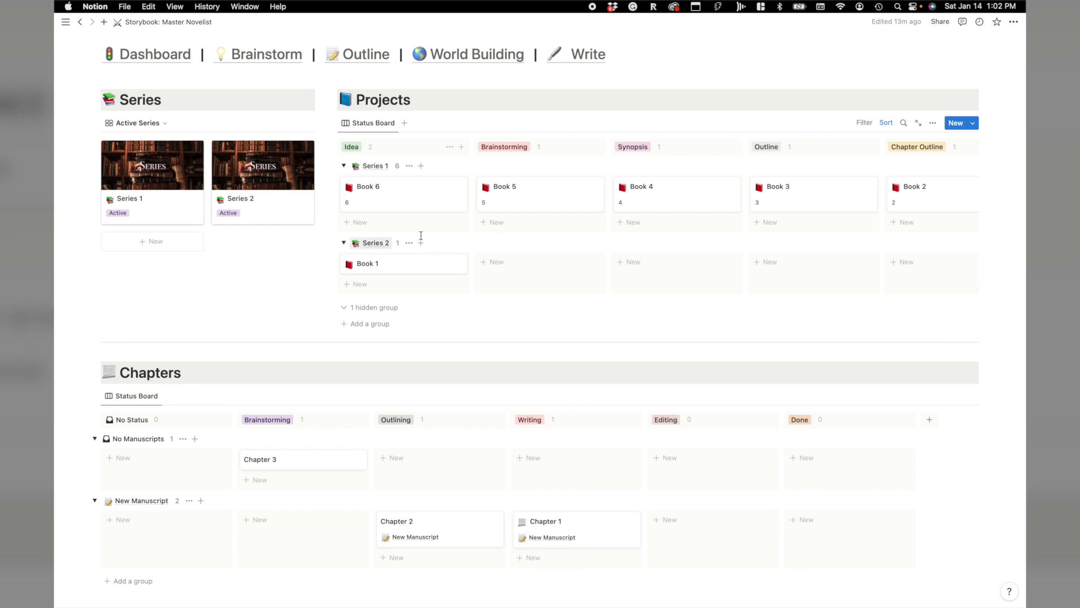
# Examine the Chapters status board on the dashboard, including its manuscript groups and status columns
pyautogui.scroll(1, 433, 273)
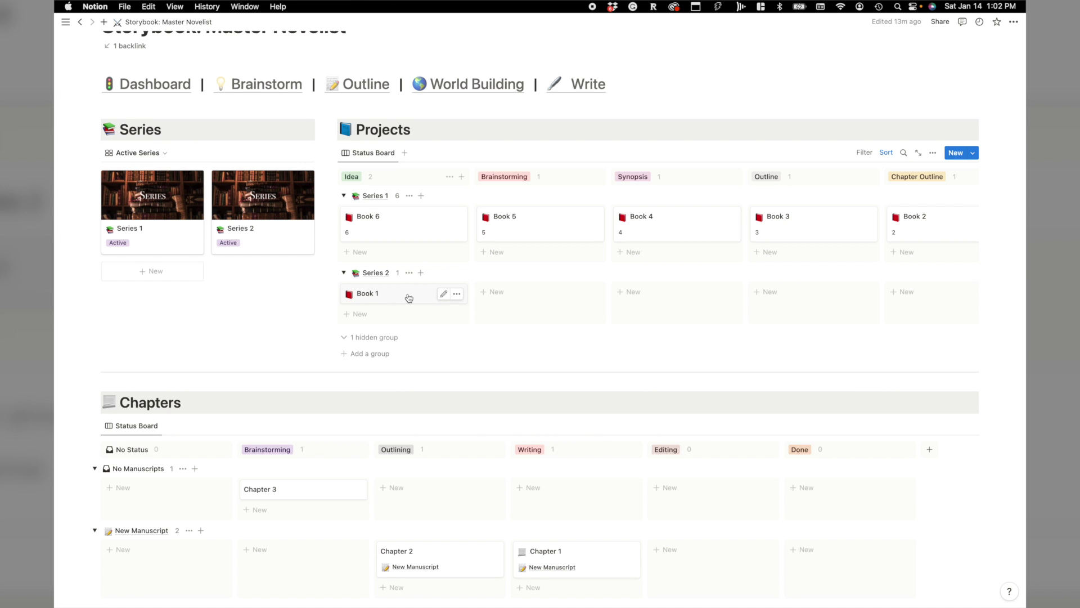
pyautogui.scroll(-5, 387, 326)
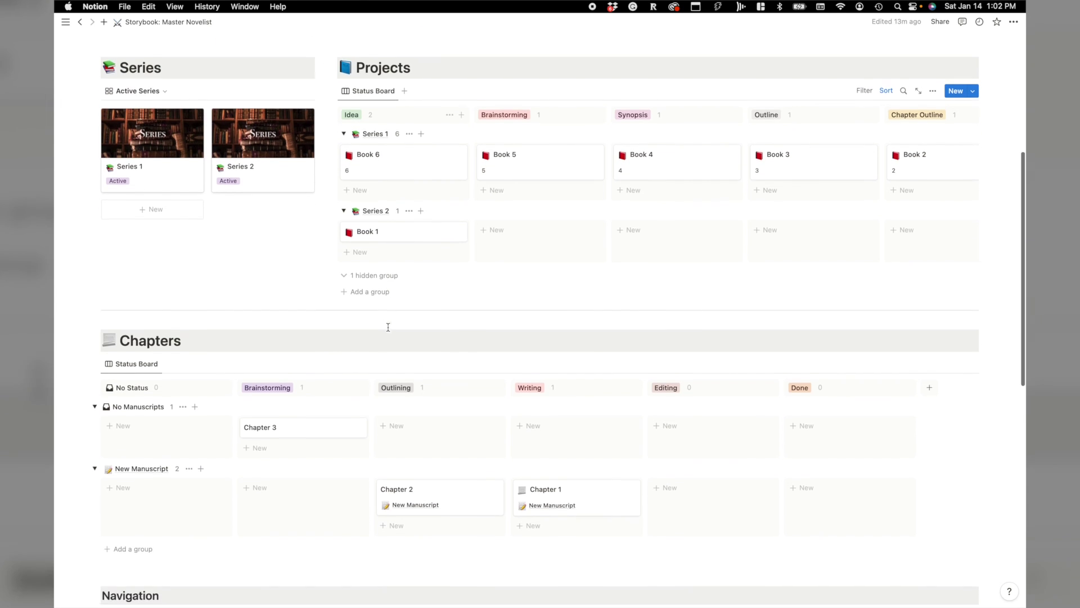
pyautogui.scroll(2, 389, 326)
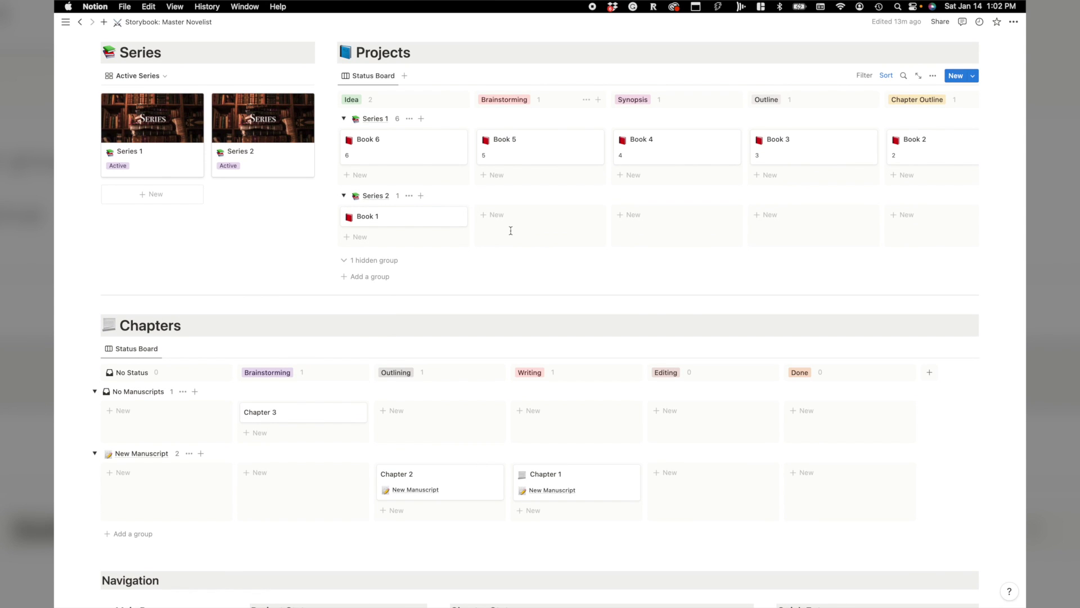
pyautogui.scroll(-5, 512, 232)
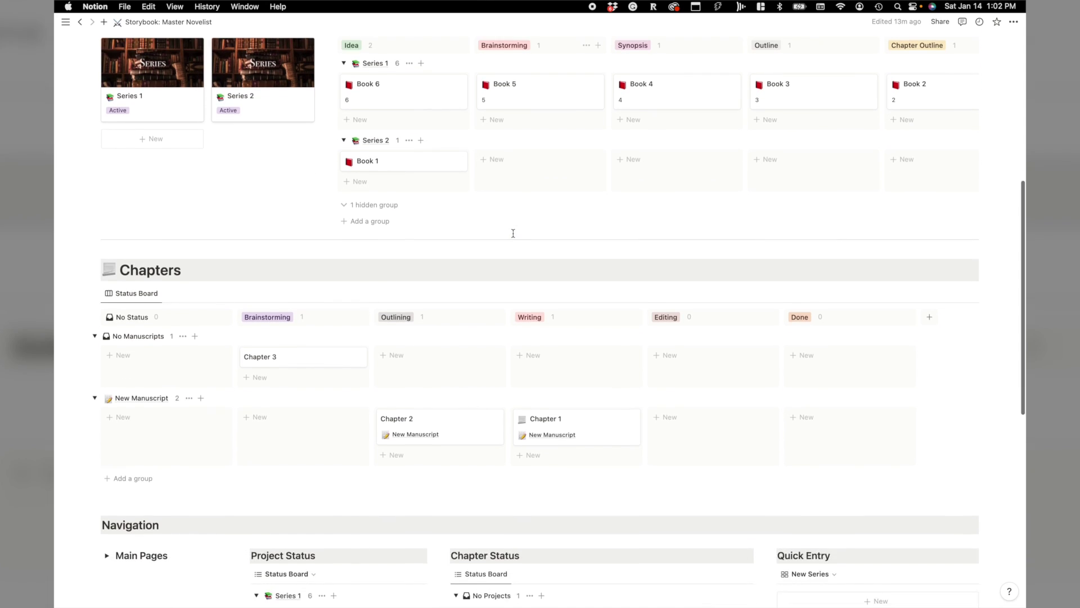
pyautogui.scroll(-1, 453, 269)
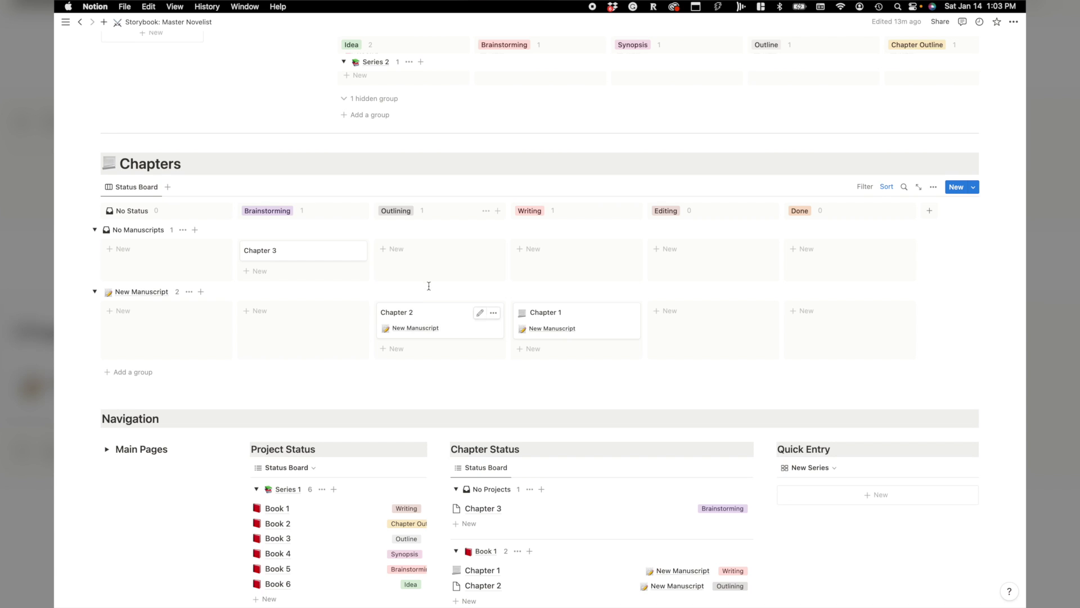
pyautogui.scroll(-1, 345, 301)
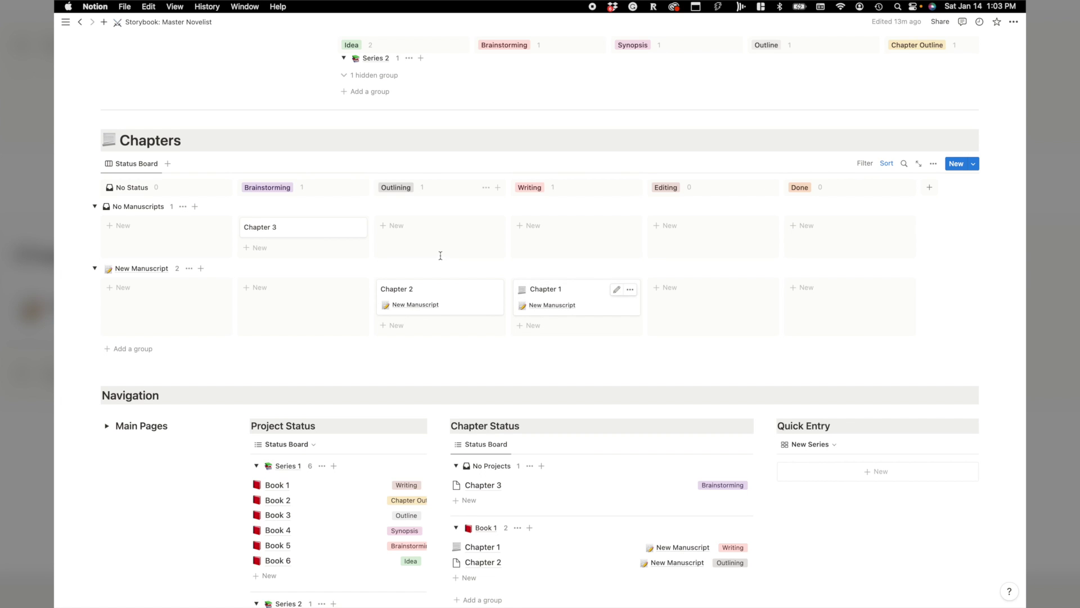
pyautogui.scroll(-1, 407, 274)
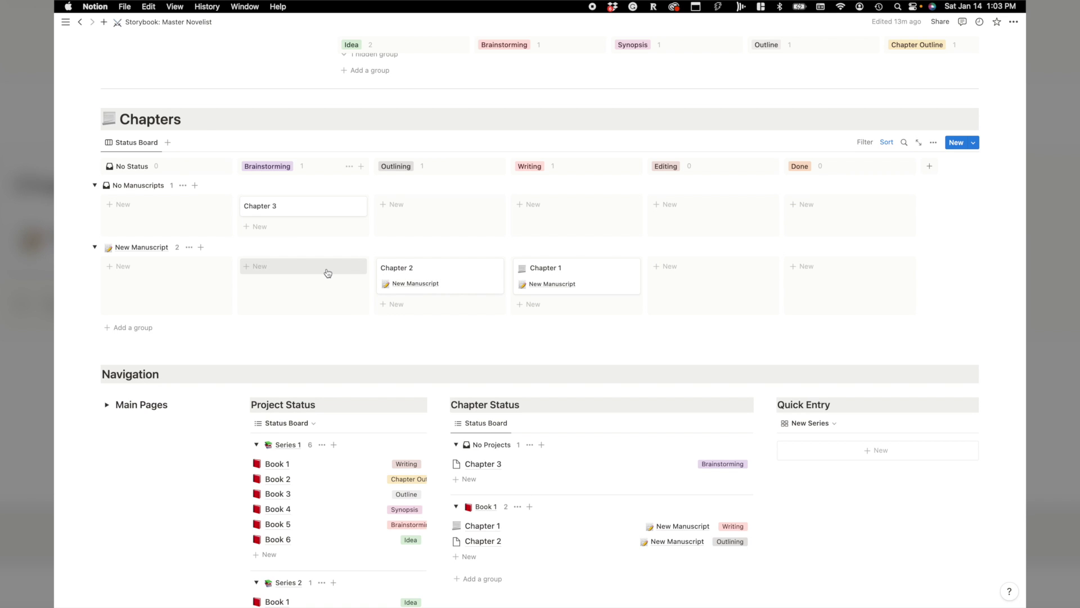
# Expand the Main Pages list in the Navigation section to view its page links, and collapse it again
pyautogui.scroll(-5, 327, 273)
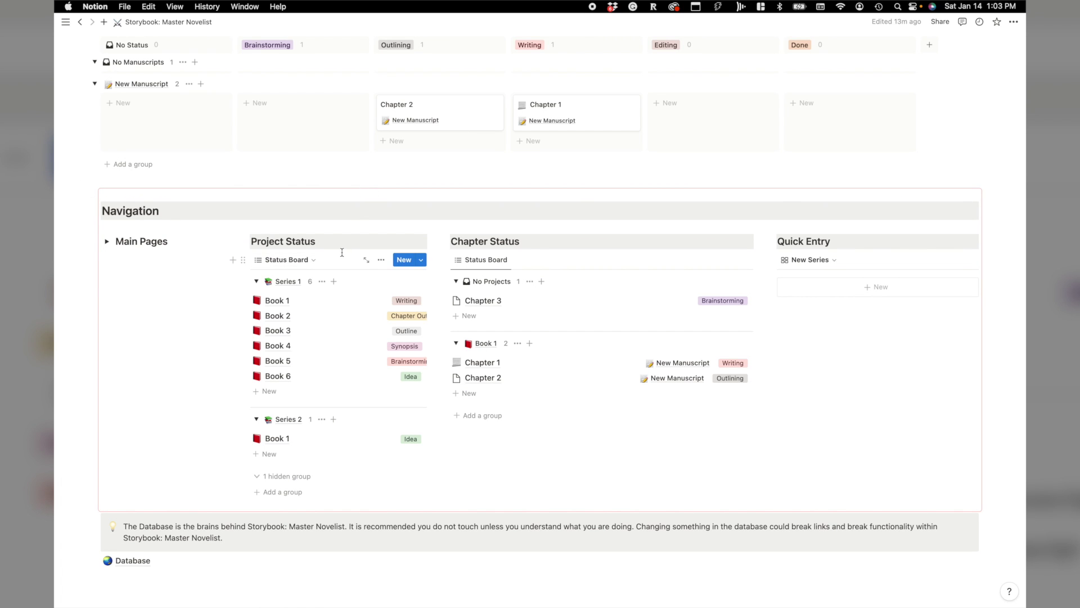
pyautogui.scroll(-2, 377, 269)
pyautogui.click(107, 203)
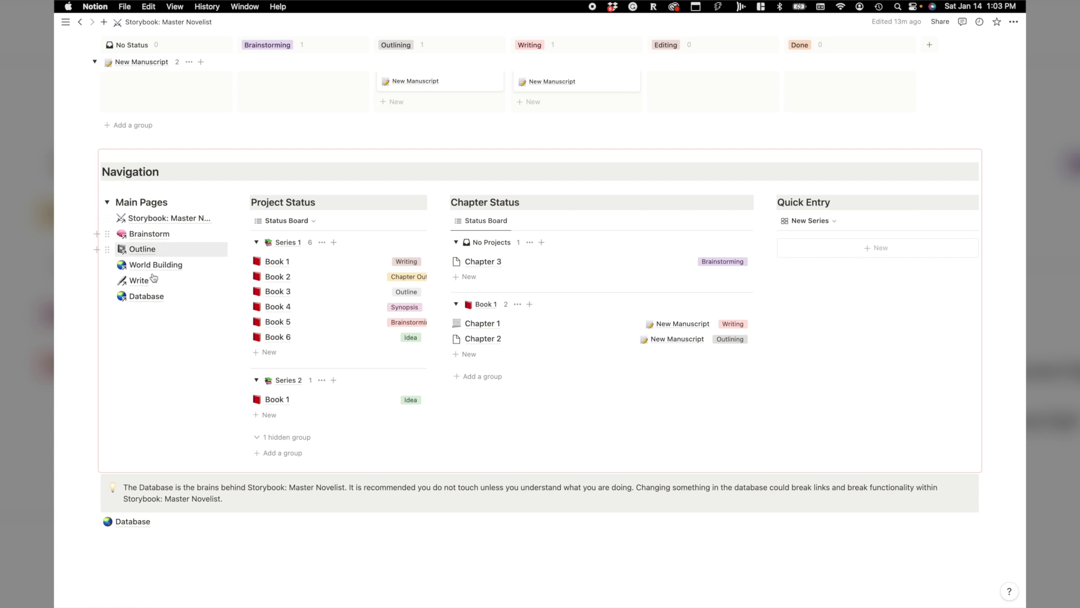
pyautogui.click(108, 203)
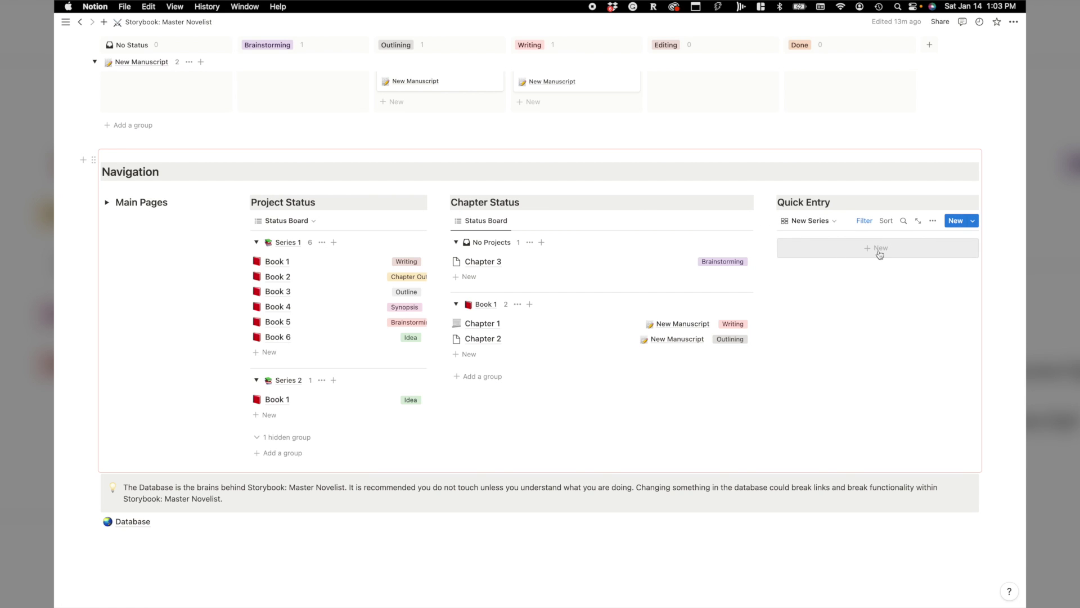
# Switch the Quick Entry view in the Navigation section to New Project
pyautogui.click(825, 221)
pyautogui.click(825, 253)
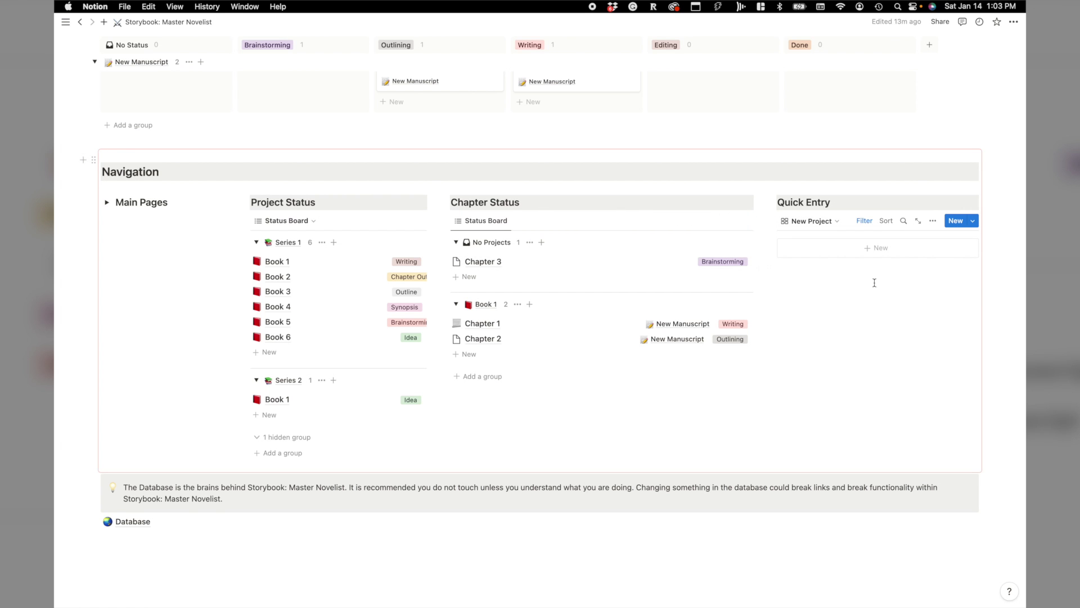
# Open the Brainstorm page from the dashboard and examine its Series and Projects sections
pyautogui.scroll(10, 814, 284)
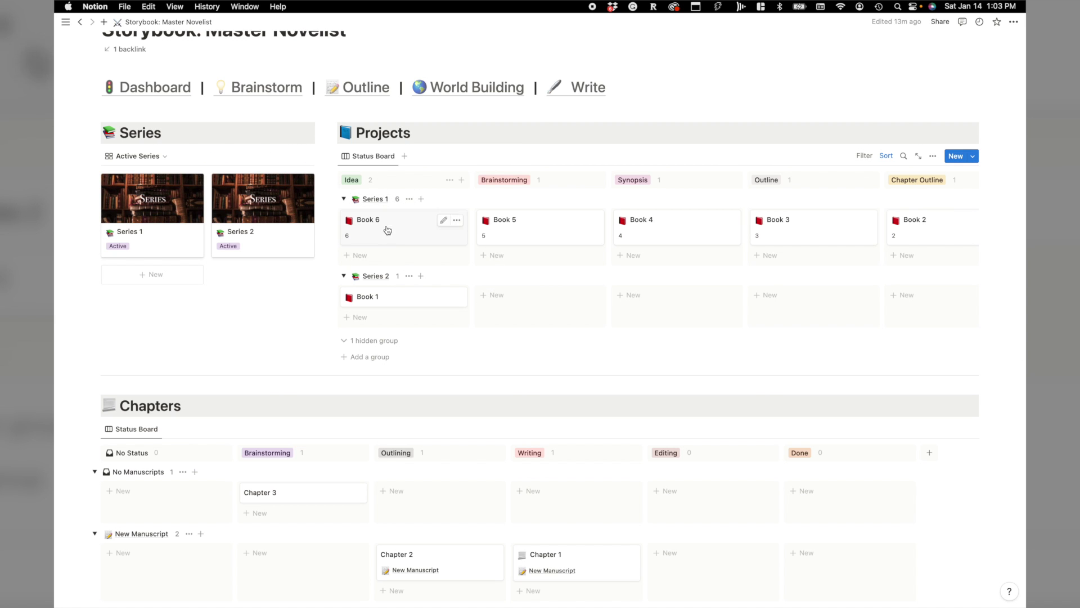
pyautogui.scroll(-1, 405, 279)
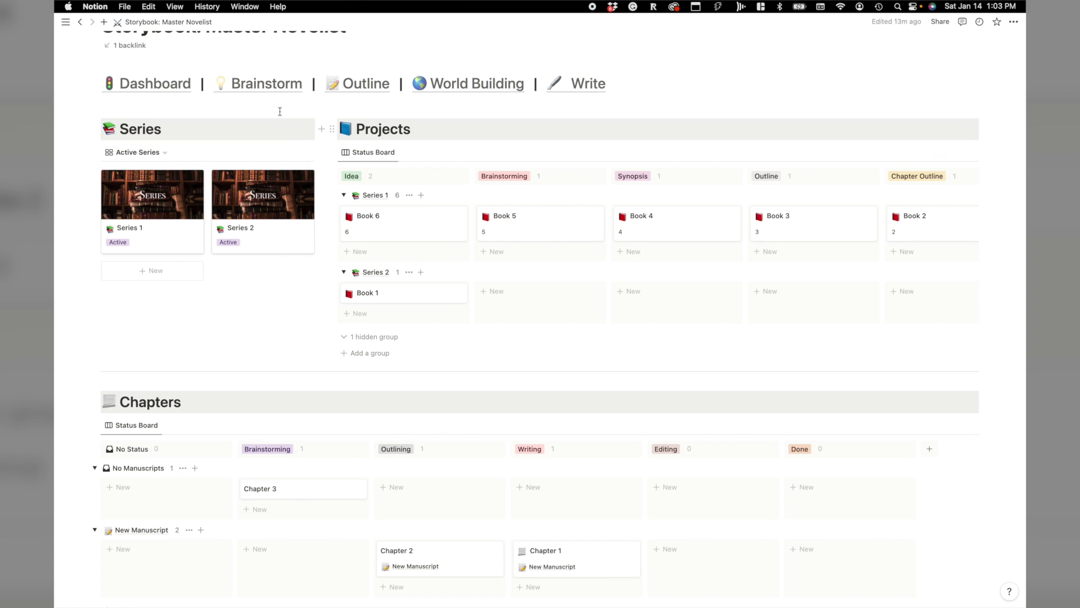
pyautogui.moveTo(270, 94)
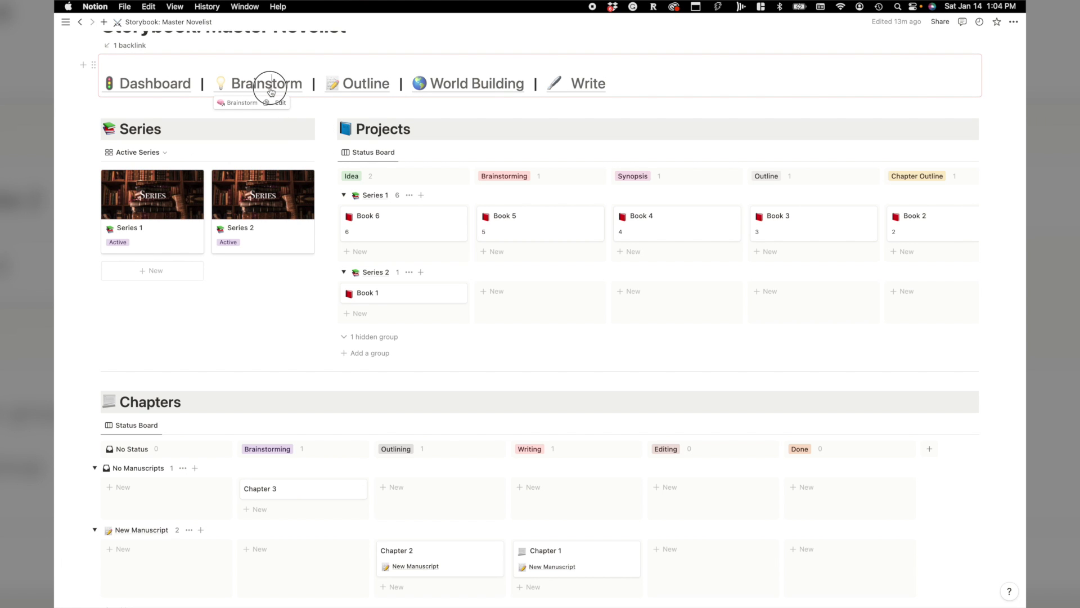
pyautogui.click(270, 90)
pyautogui.scroll(-2, 390, 263)
pyautogui.scroll(-2, 559, 231)
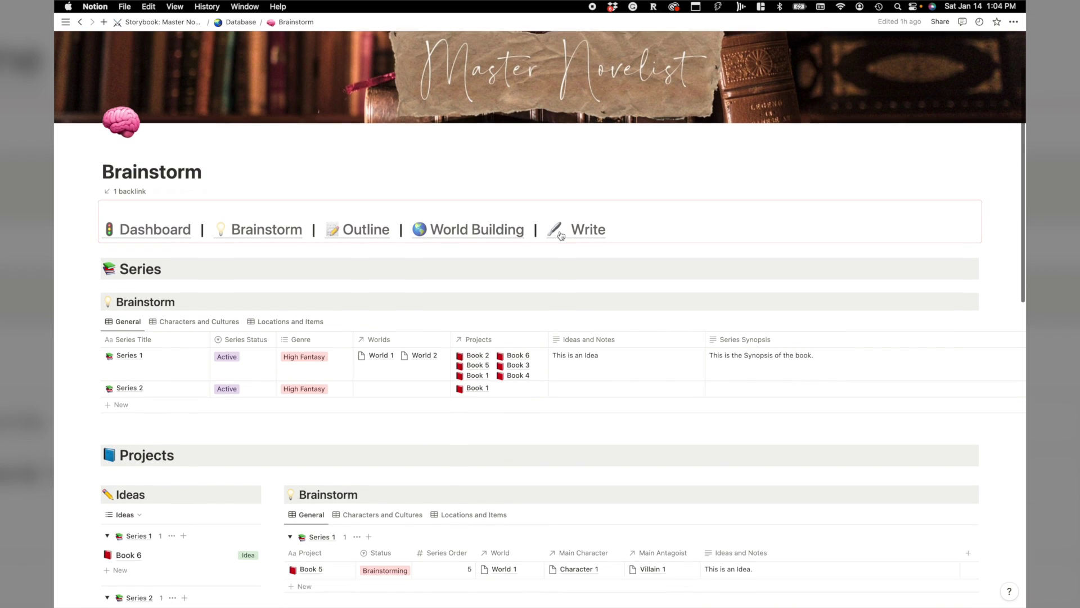
pyautogui.scroll(-2, 565, 262)
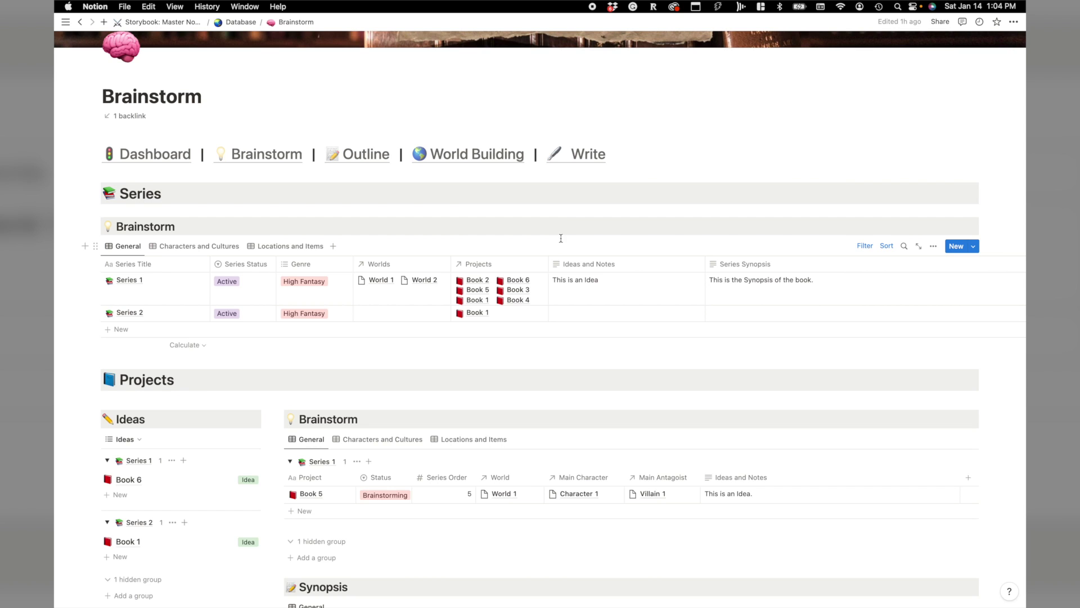
pyautogui.scroll(-2, 561, 238)
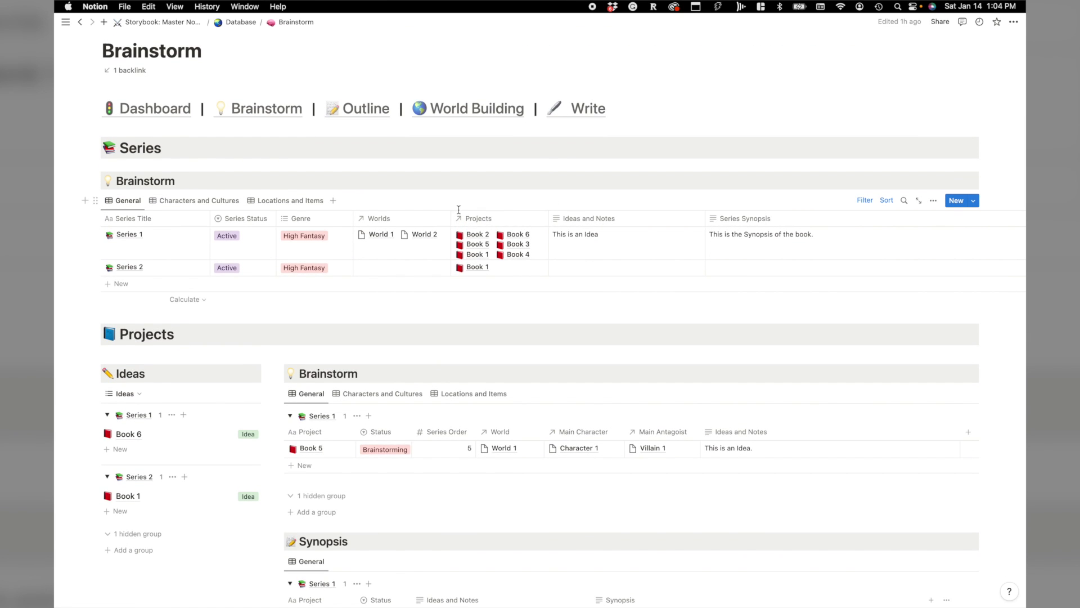
pyautogui.scroll(-2, 495, 197)
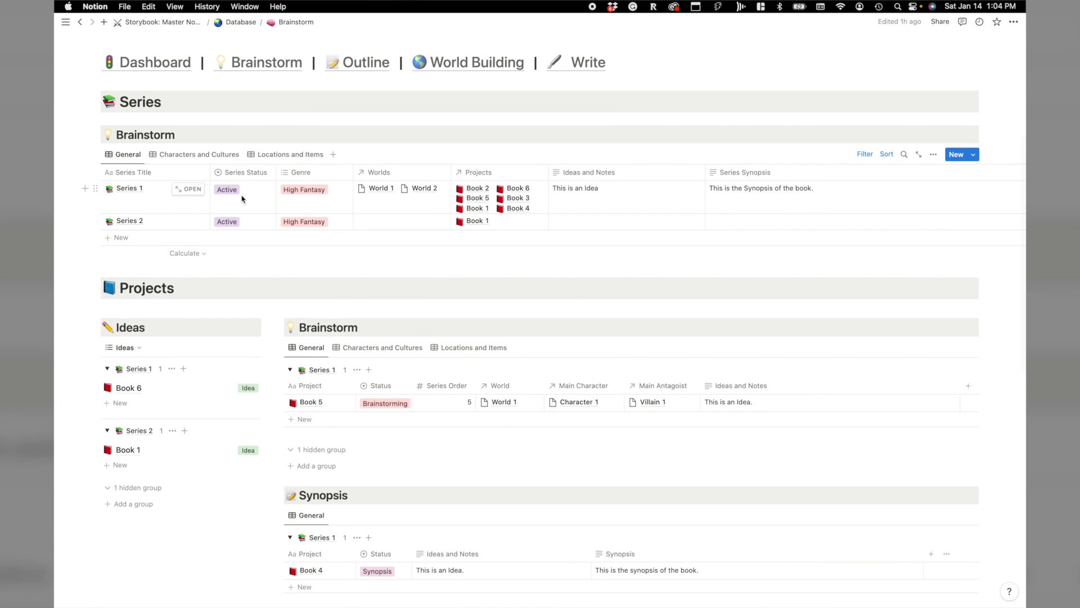
# Set the status of Series 2 to Inactive in the Series Brainstorm table
pyautogui.click(251, 226)
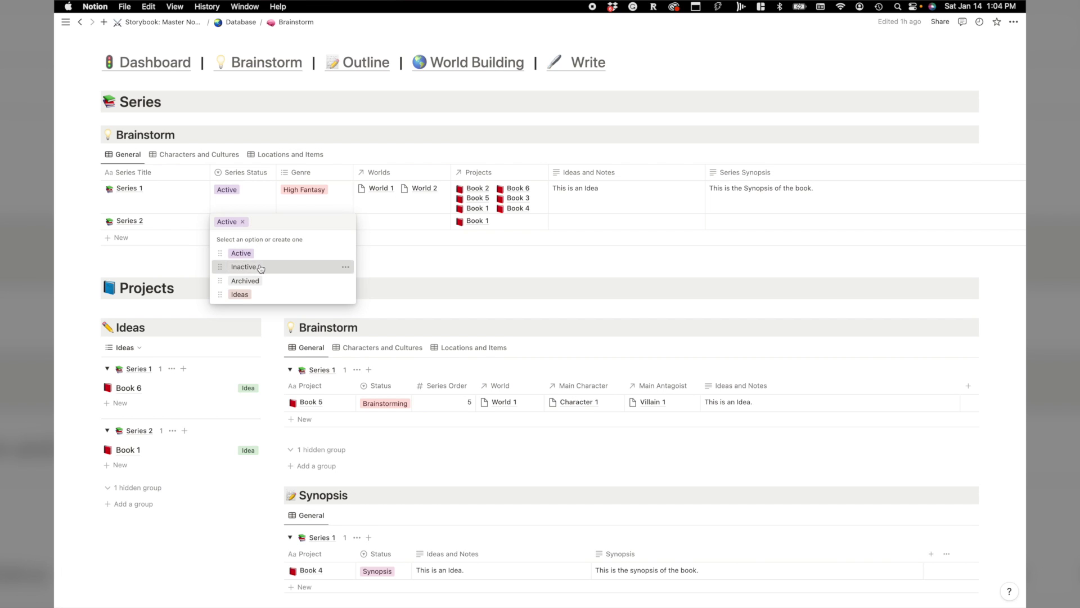
pyautogui.click(260, 267)
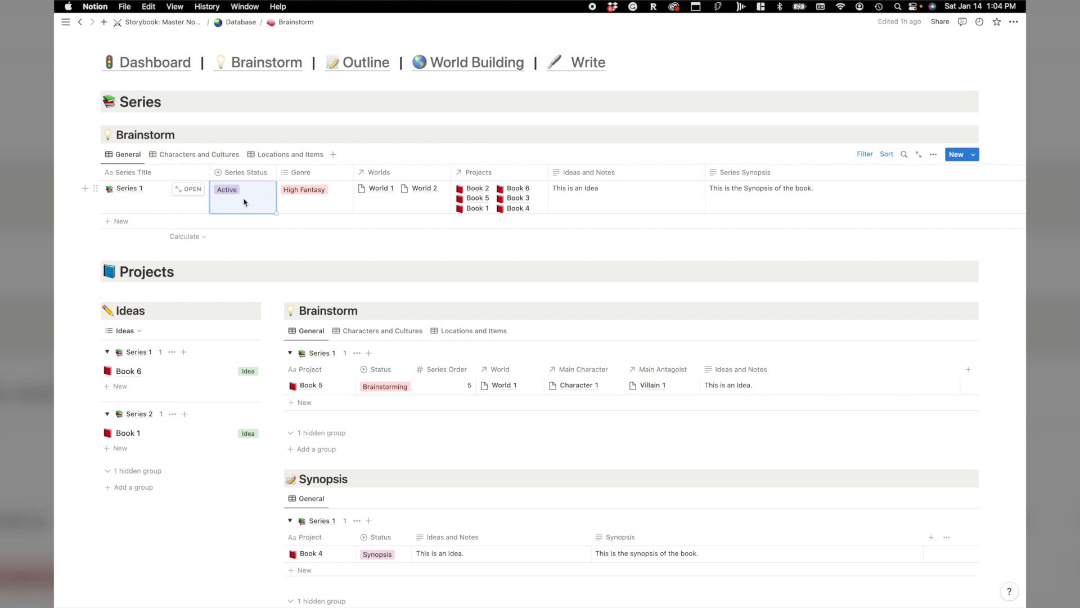
# Open the Series 1 page to view its properties and sections, and return to the Brainstorm page
pyautogui.click(190, 188)
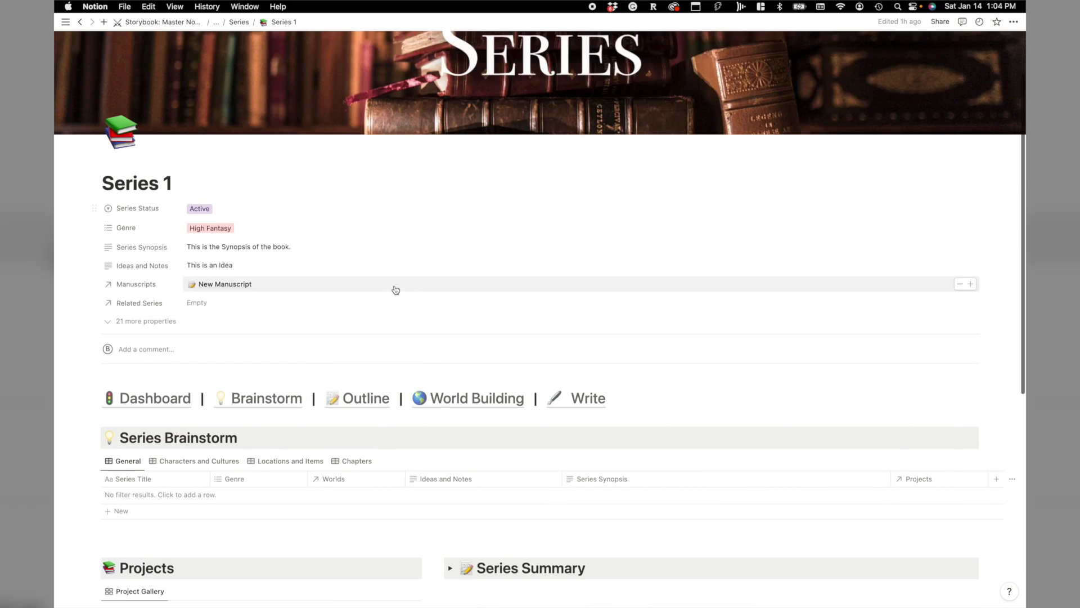
pyautogui.scroll(-5, 394, 286)
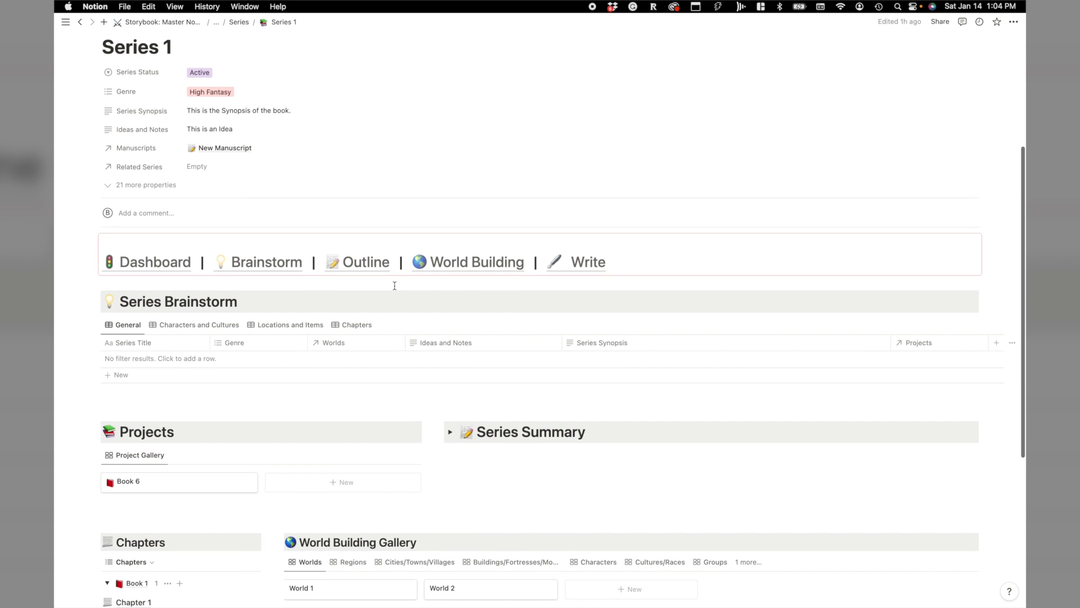
pyautogui.click(285, 261)
pyautogui.scroll(-5, 339, 253)
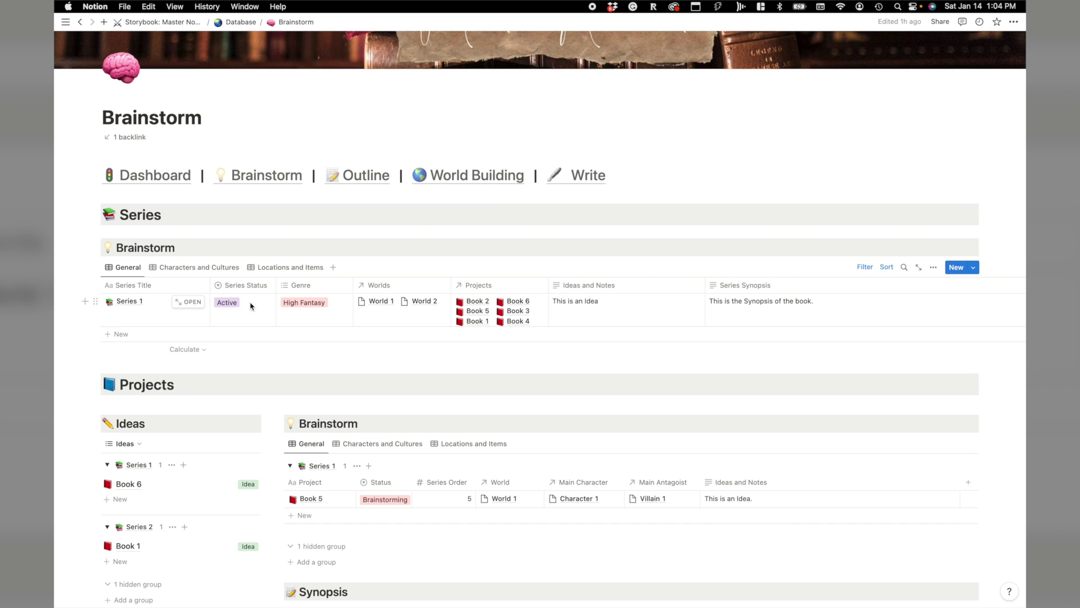
# Add the Western genre to Series 1 in the Series Brainstorm table and remove it again
pyautogui.click(324, 315)
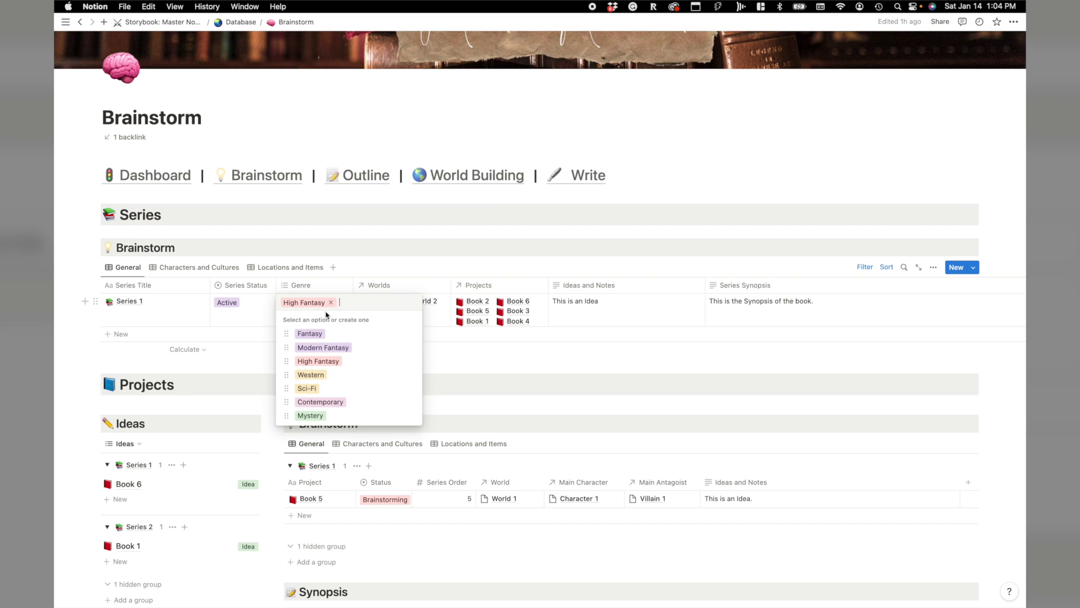
pyautogui.click(336, 376)
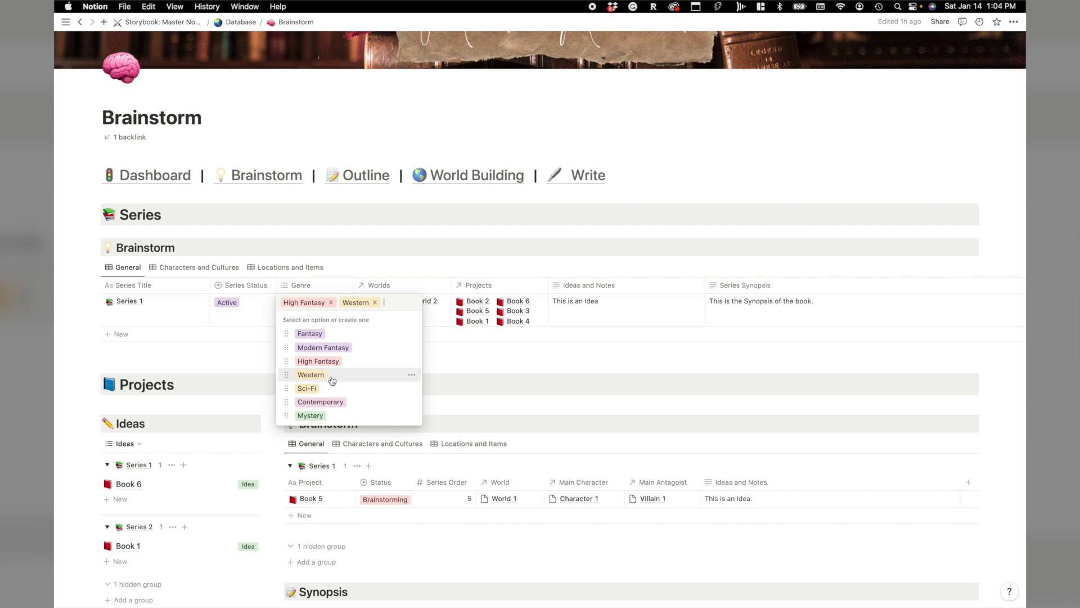
pyautogui.click(251, 319)
pyautogui.click(328, 317)
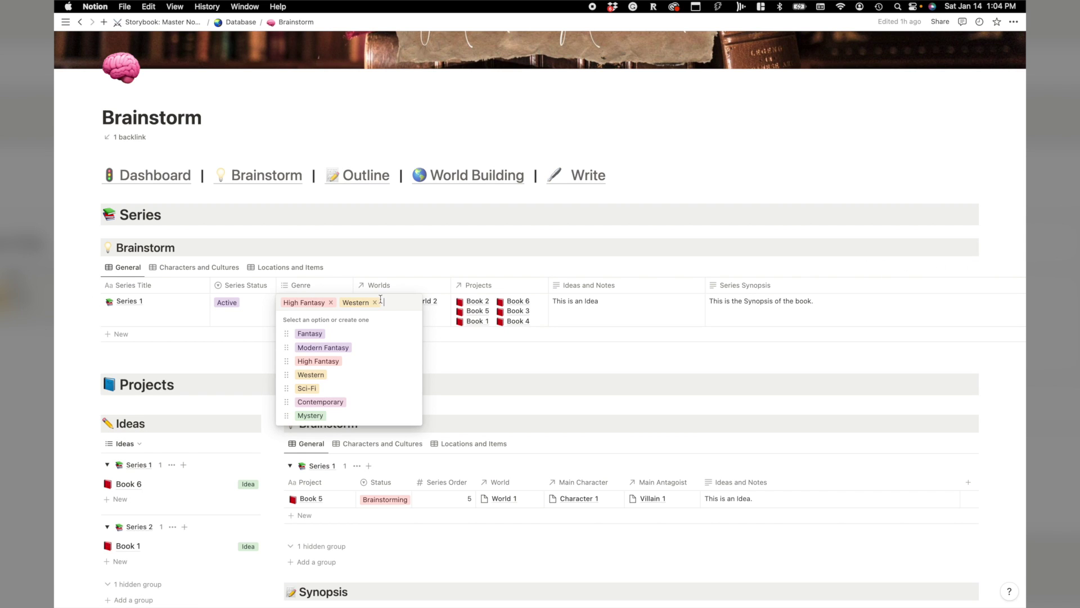
pyautogui.click(377, 303)
pyautogui.press('Escape')
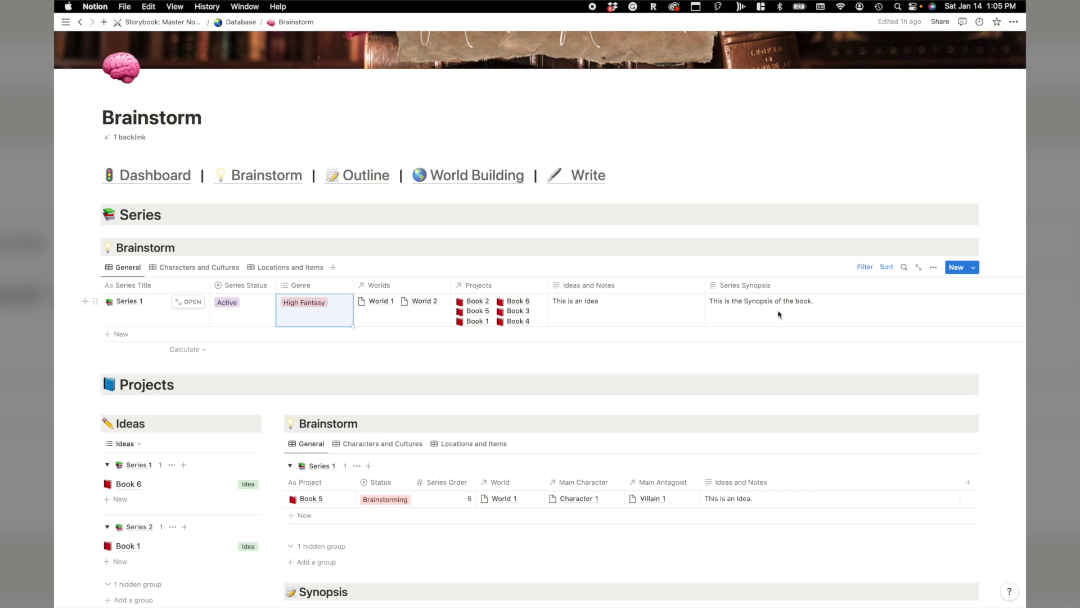
# View the Characters and Cultures and the Locations and Items views of the Series Brainstorm table, and return to General
pyautogui.click(181, 268)
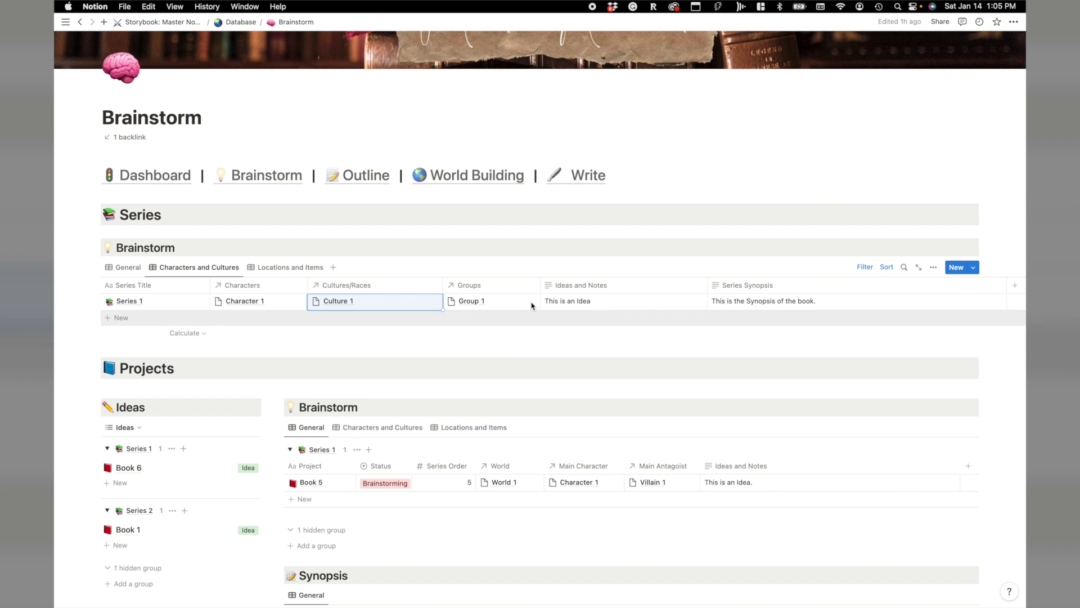
pyautogui.click(296, 265)
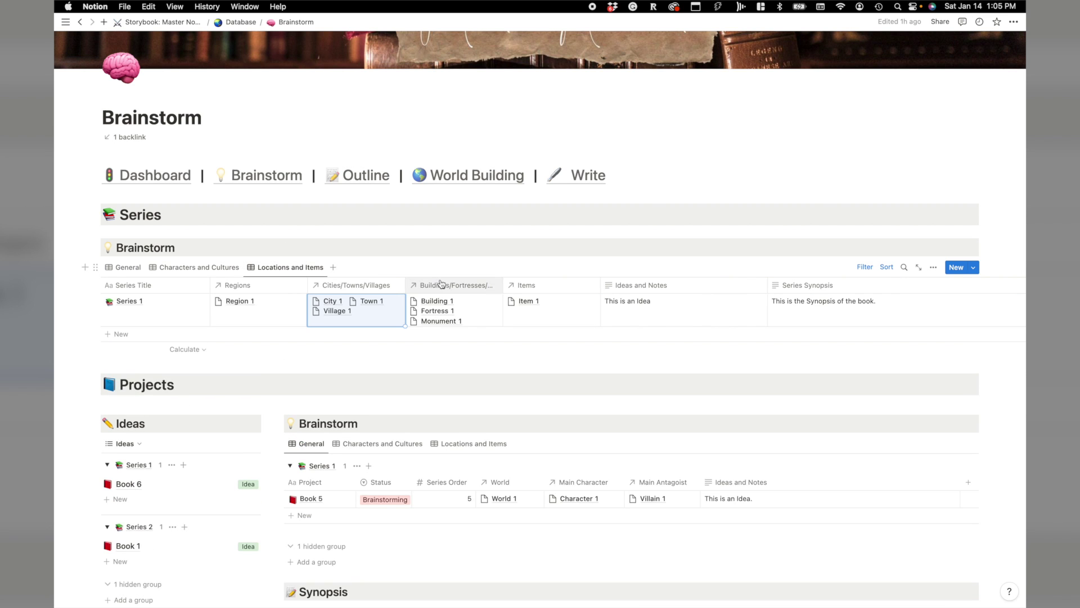
pyautogui.scroll(-3, 463, 263)
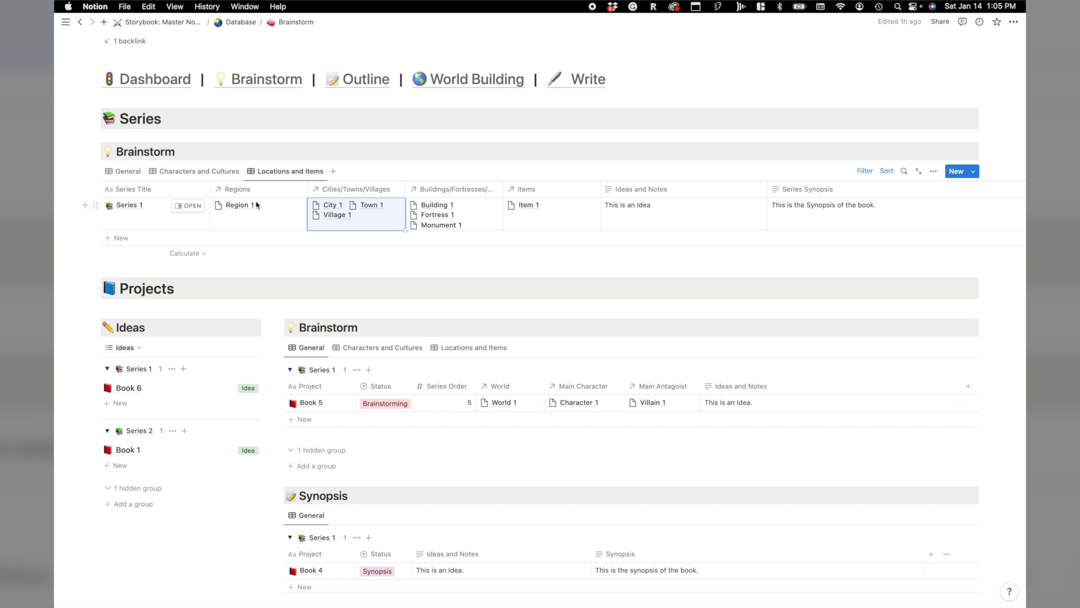
pyautogui.click(123, 171)
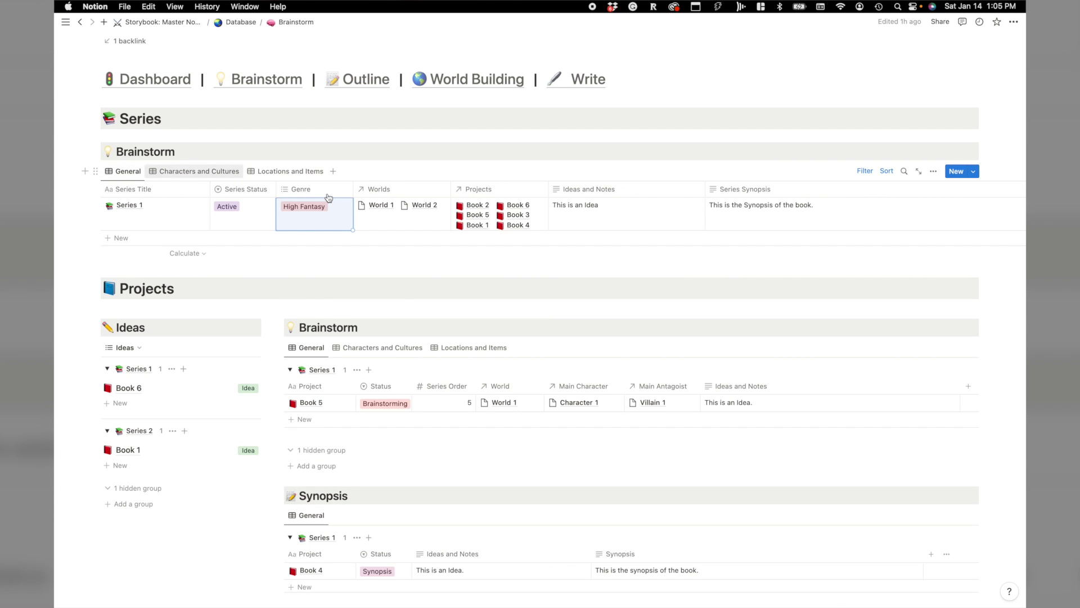
# Examine the Projects section of the Brainstorm page, including its Ideas, Brainstorm and Synopsis lists
pyautogui.scroll(-5, 554, 228)
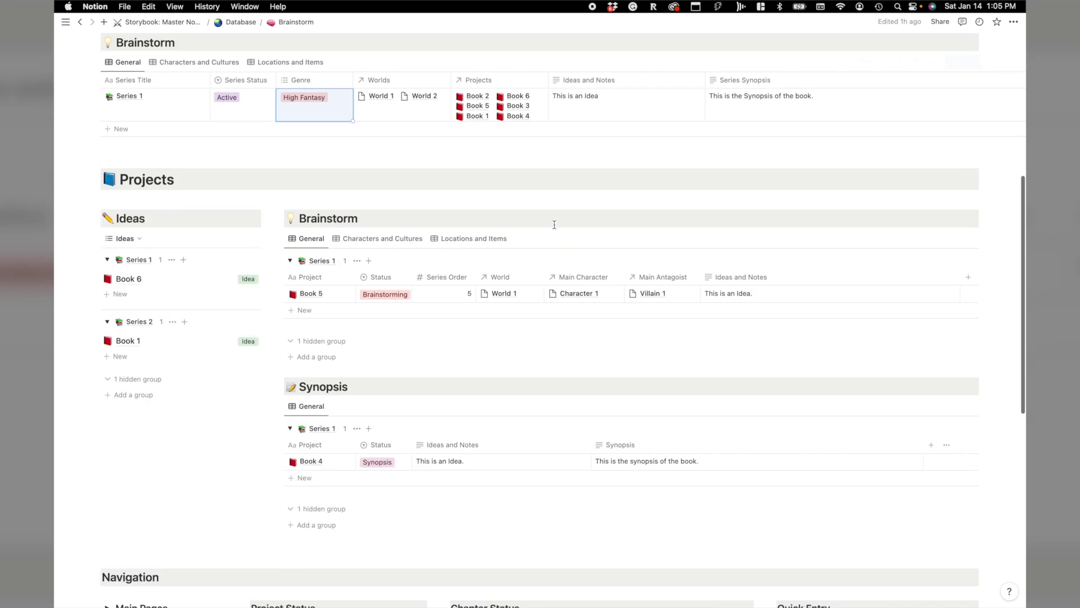
pyautogui.scroll(10, 554, 225)
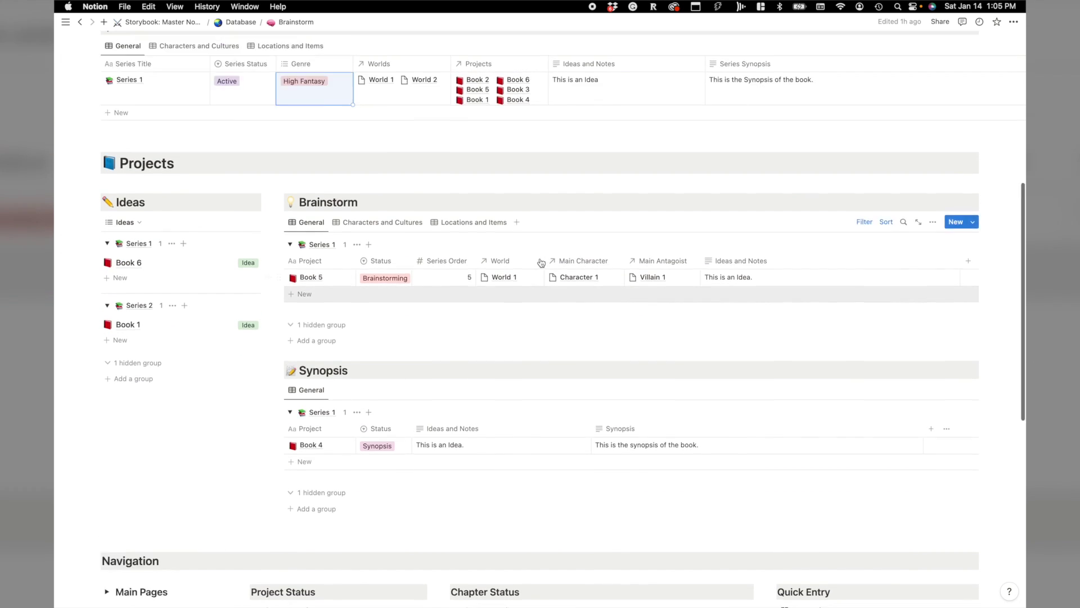
pyautogui.scroll(-5, 540, 259)
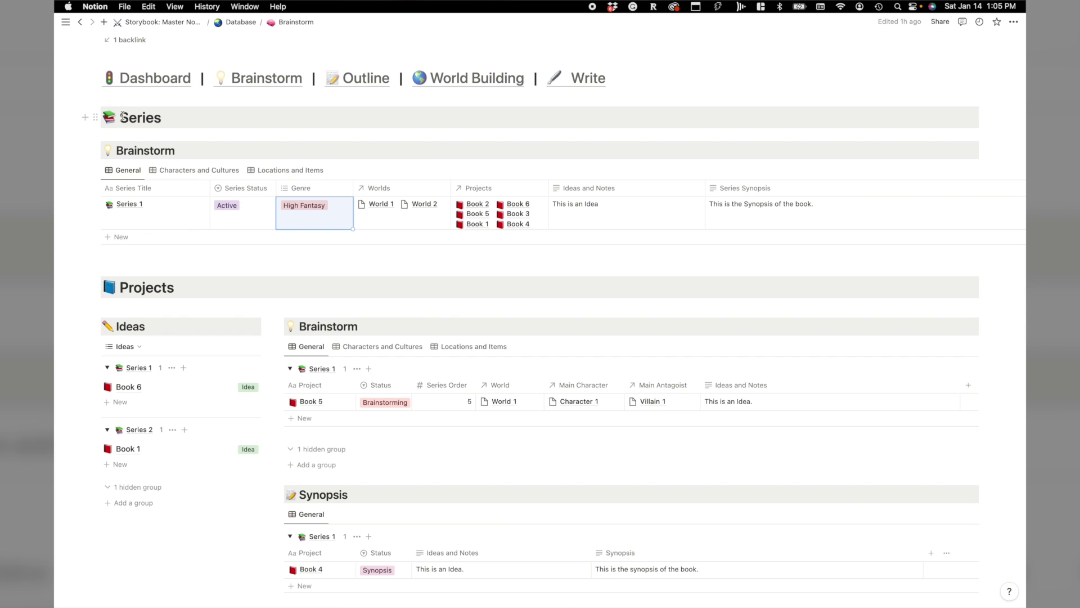
pyautogui.scroll(-5, 233, 307)
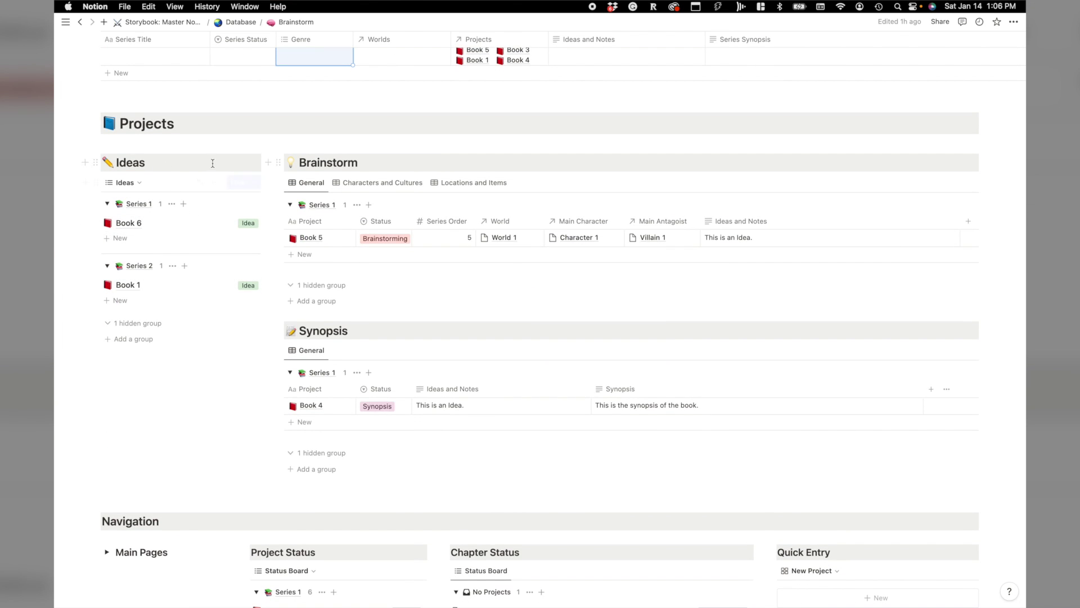
# Return to the dashboard to view the active series and the Projects board, and reopen the Brainstorm page
pyautogui.scroll(8, 211, 169)
pyautogui.click(166, 169)
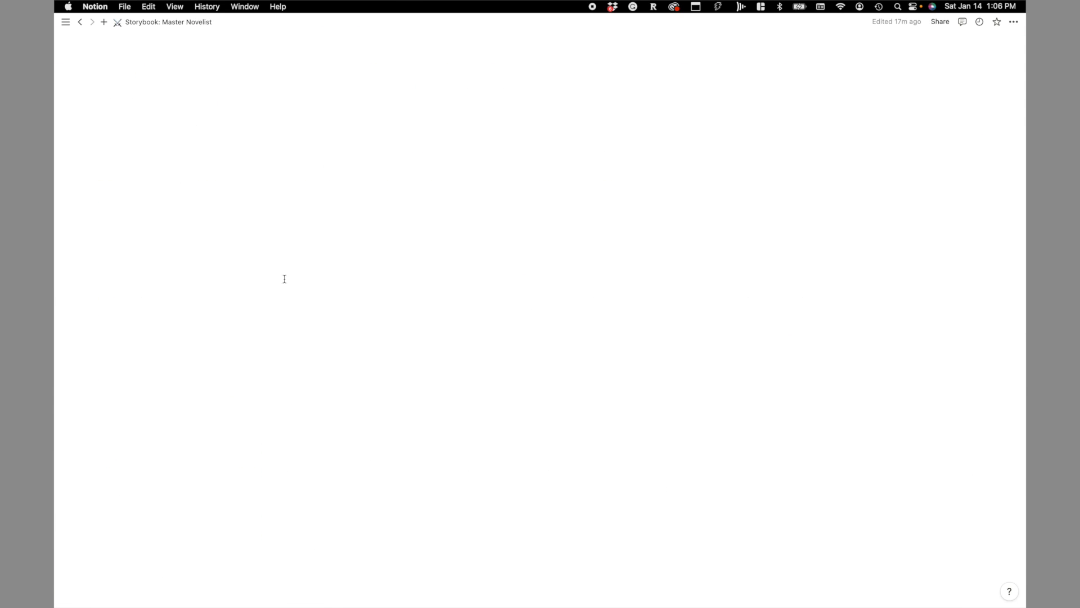
pyautogui.scroll(-3, 390, 378)
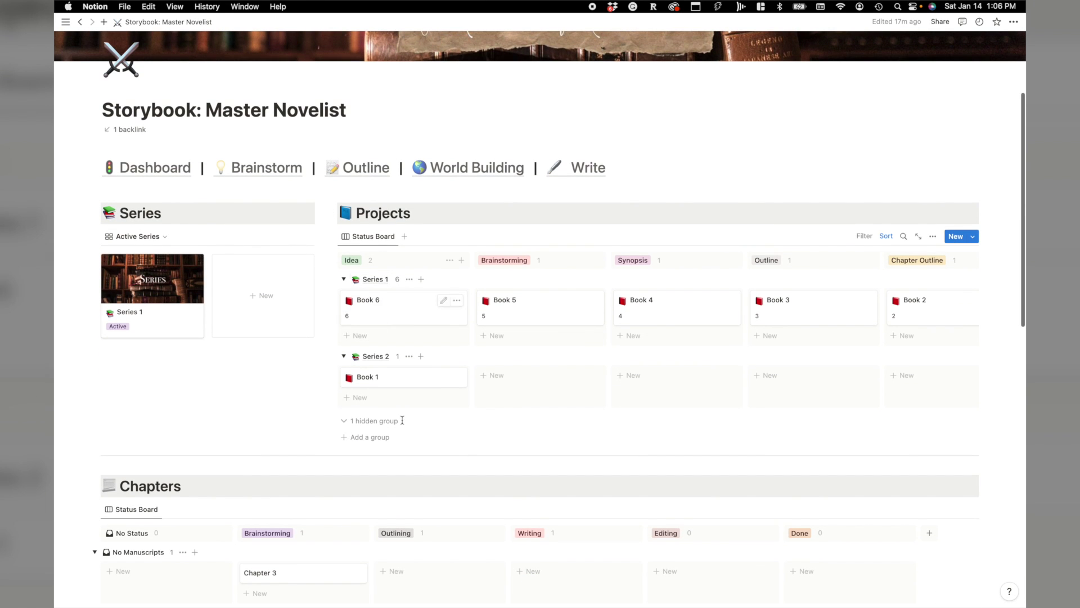
pyautogui.click(267, 169)
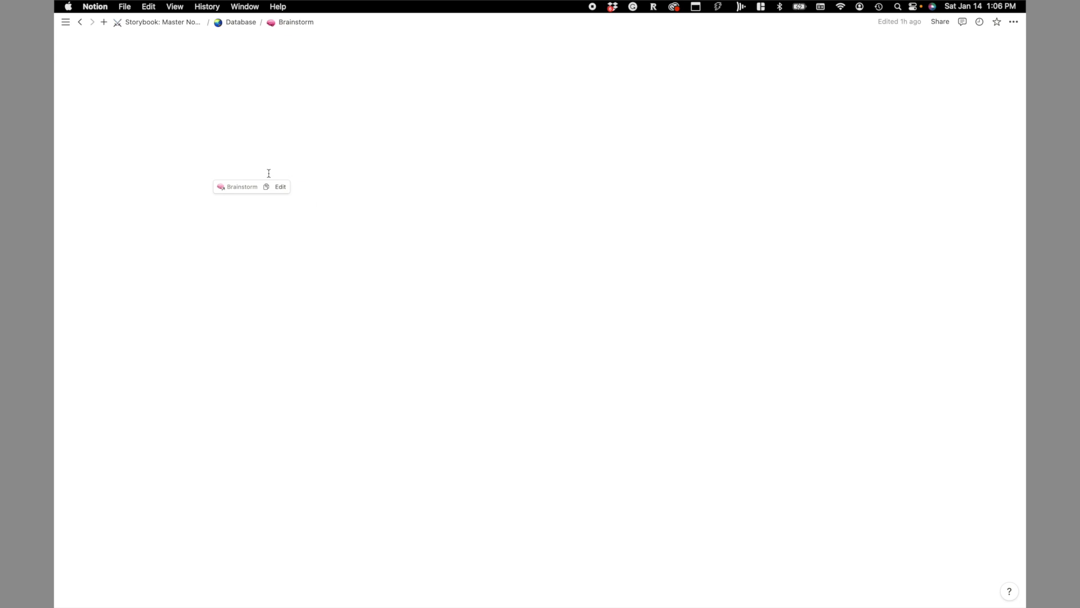
# Set the status of Book 6 in the Projects Ideas list to Brainstorming
pyautogui.scroll(-5, 281, 282)
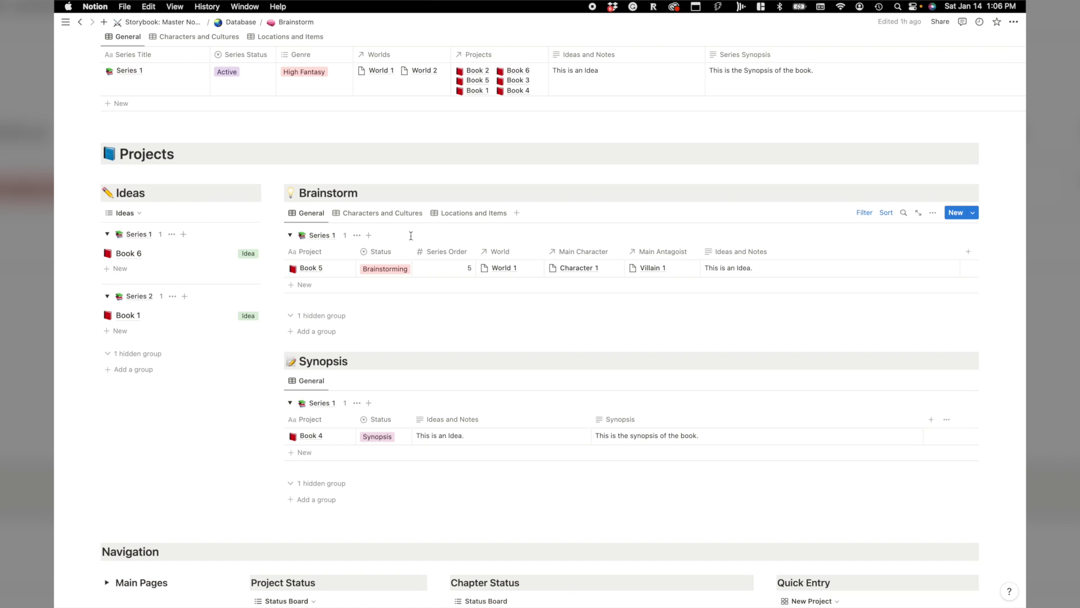
pyautogui.click(248, 254)
pyautogui.click(245, 299)
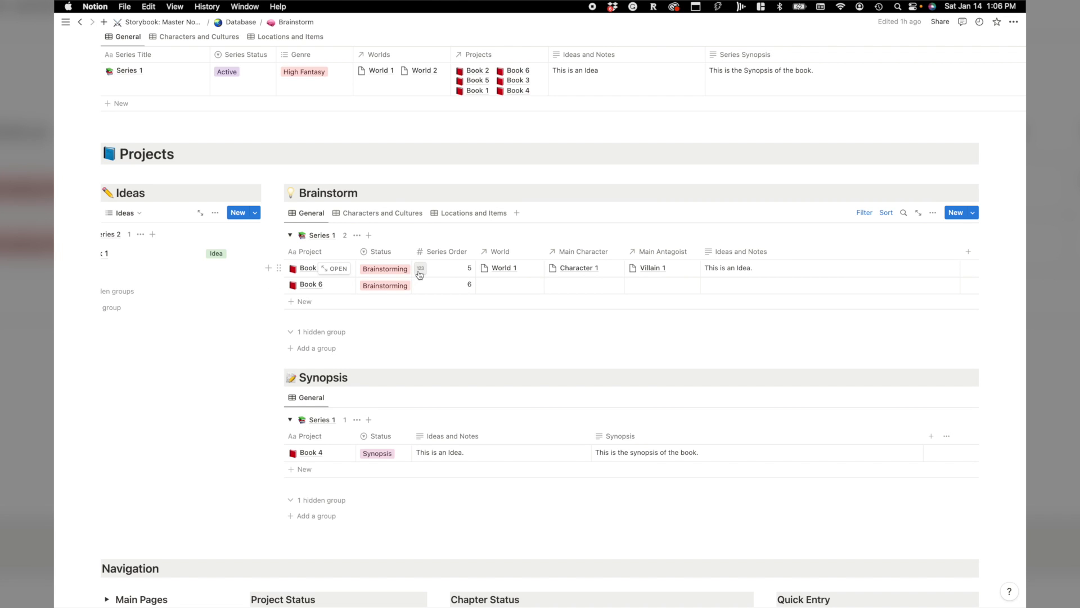
# View the Characters and Cultures and the Locations and Items views of the Projects Brainstorm table, and return to General
pyautogui.scroll(2, 419, 273)
pyautogui.scroll(-2, 450, 310)
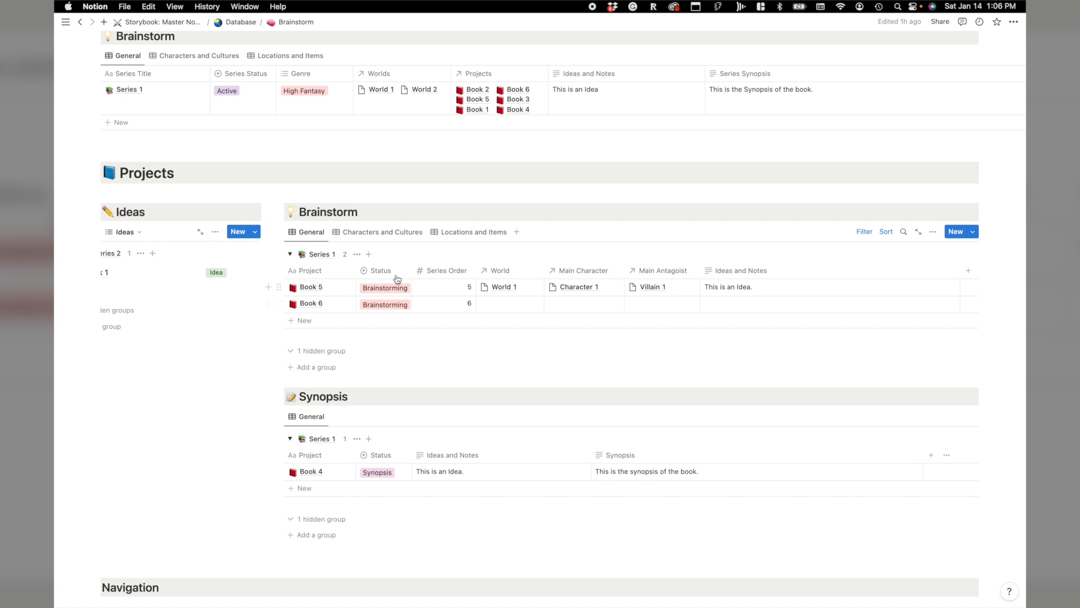
pyautogui.click(366, 233)
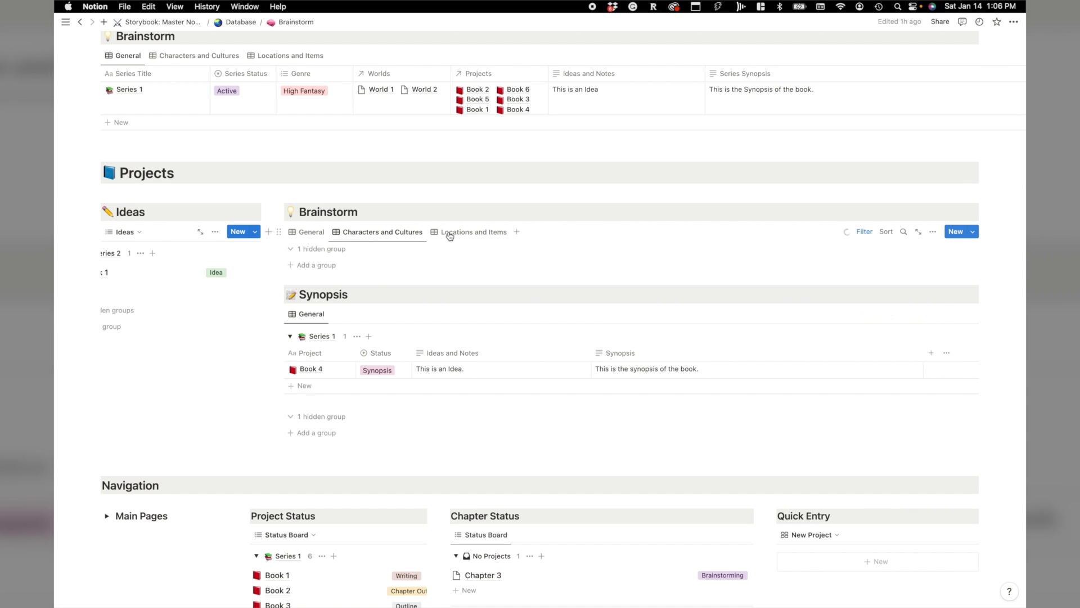
pyautogui.click(358, 233)
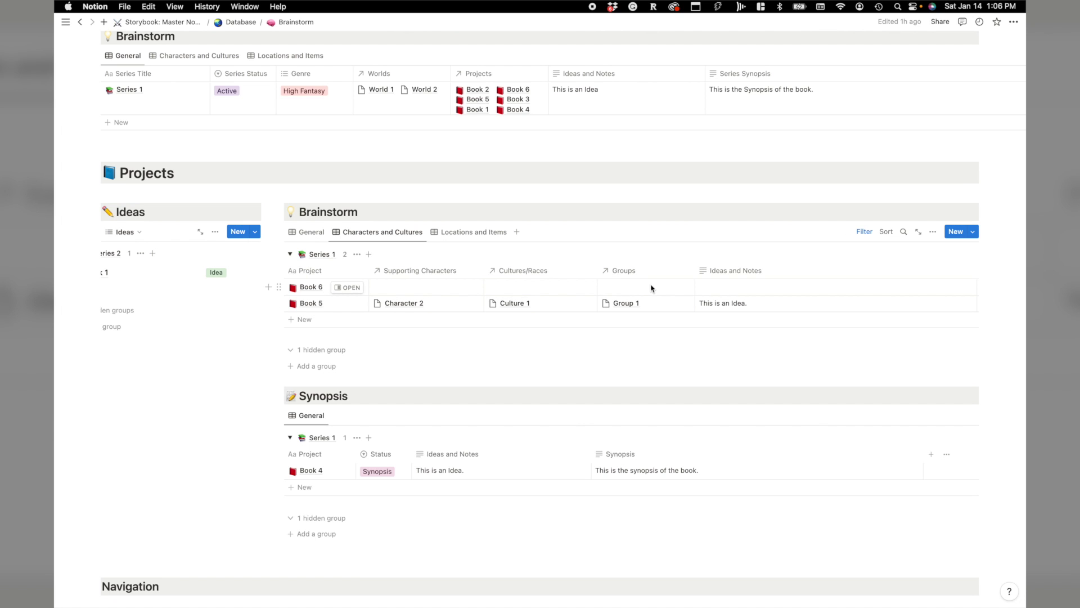
pyautogui.click(452, 239)
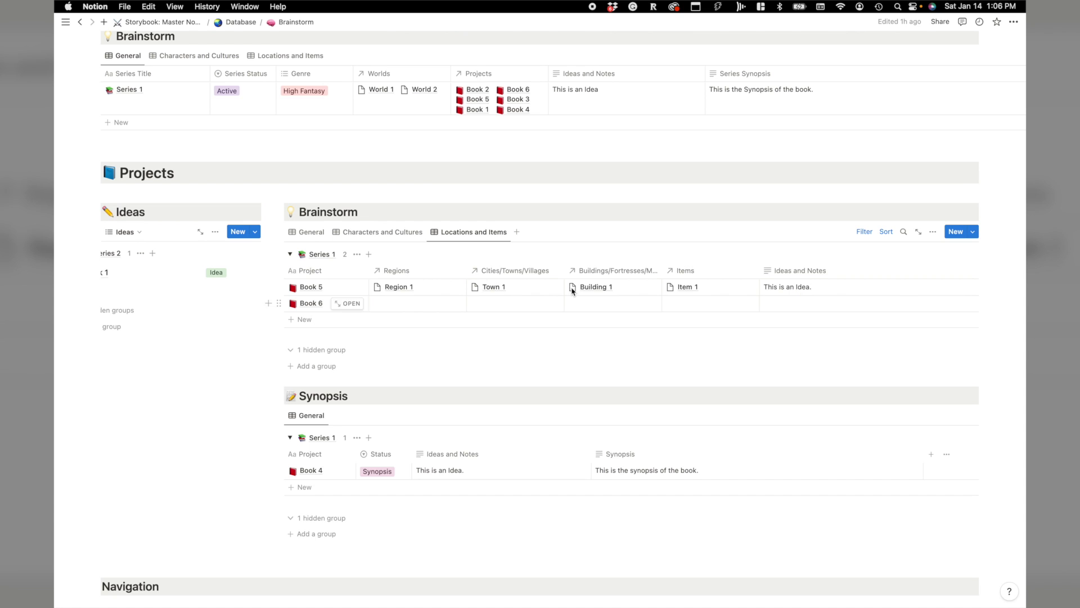
pyautogui.click(308, 232)
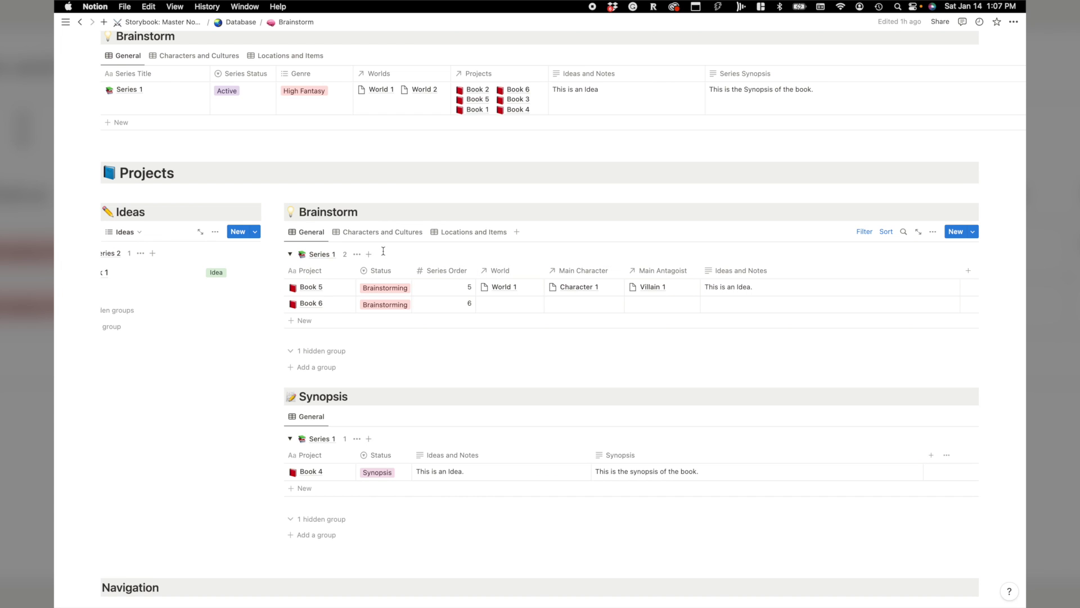
# Examine the Series Brainstorm table and the Projects Brainstorm and Synopsis tables on the Brainstorm page
pyautogui.scroll(5, 422, 289)
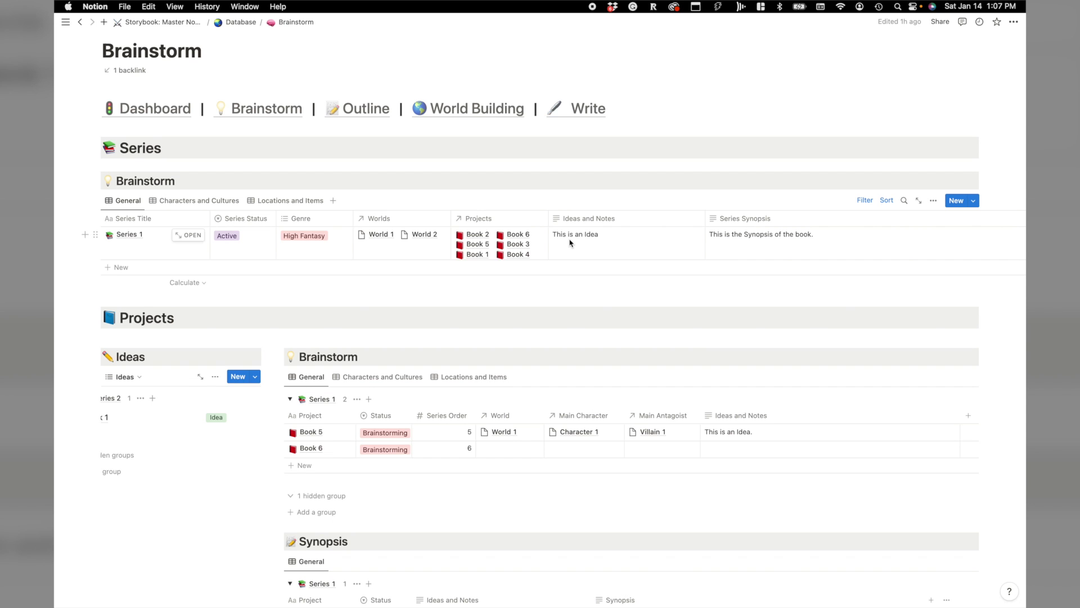
pyautogui.scroll(-4, 570, 243)
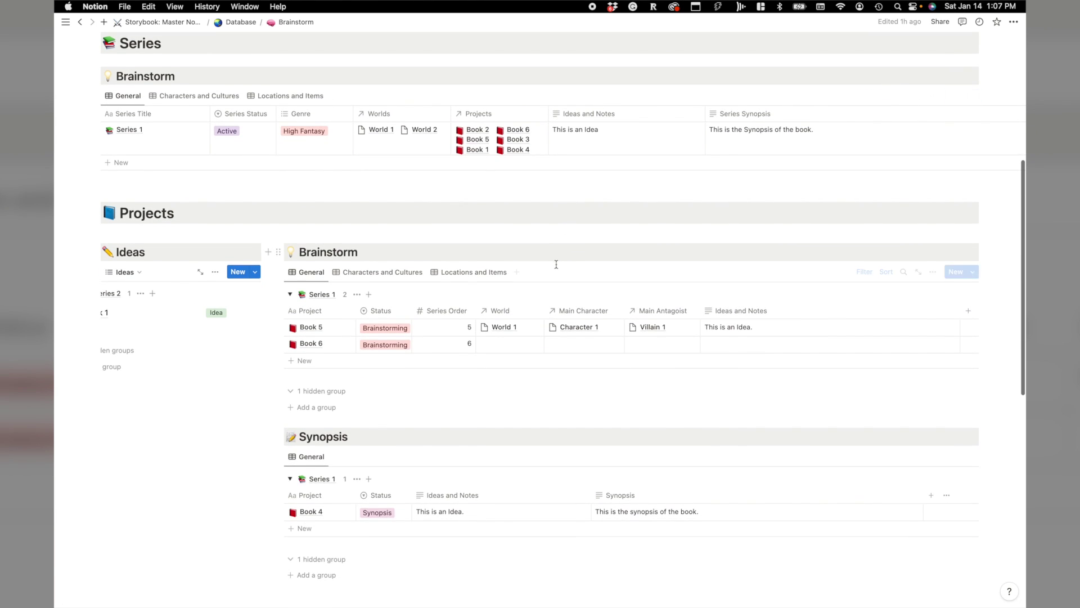
pyautogui.scroll(-1, 554, 262)
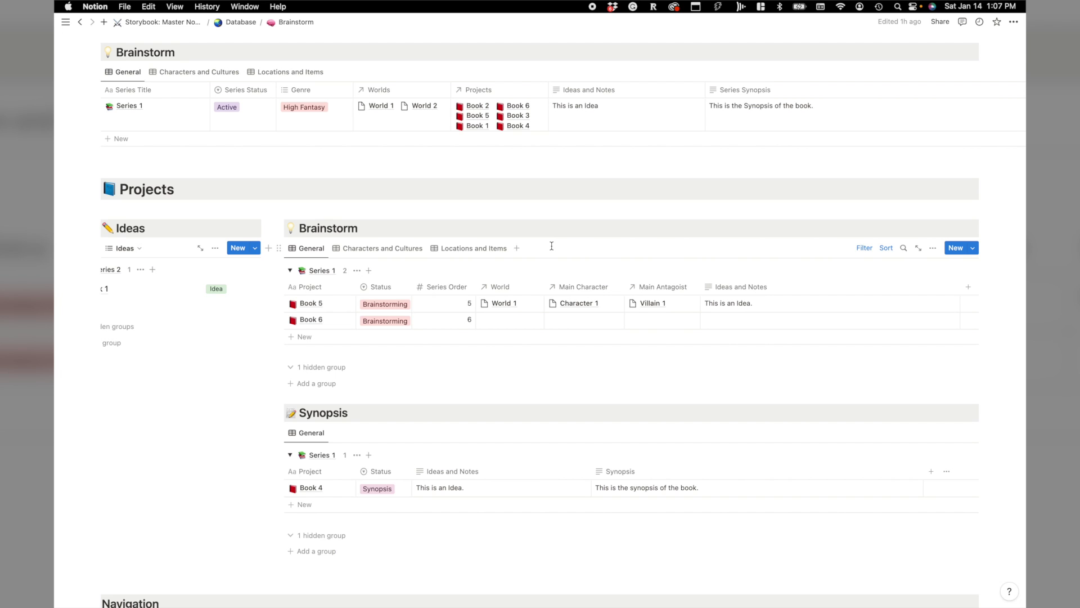
pyautogui.scroll(-2, 522, 238)
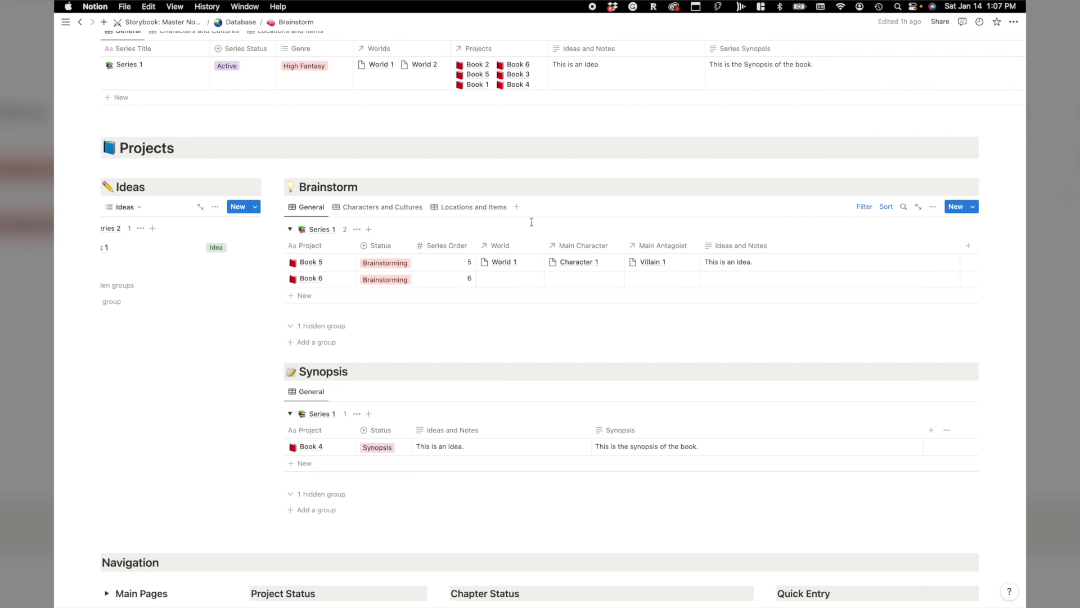
pyautogui.scroll(-3, 532, 222)
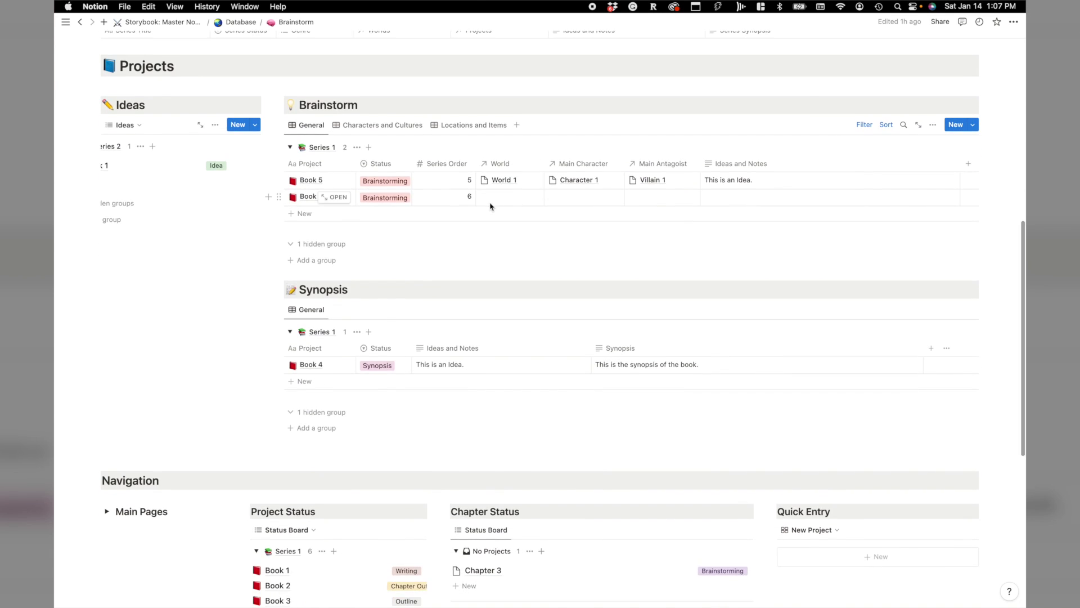
pyautogui.scroll(-1, 511, 200)
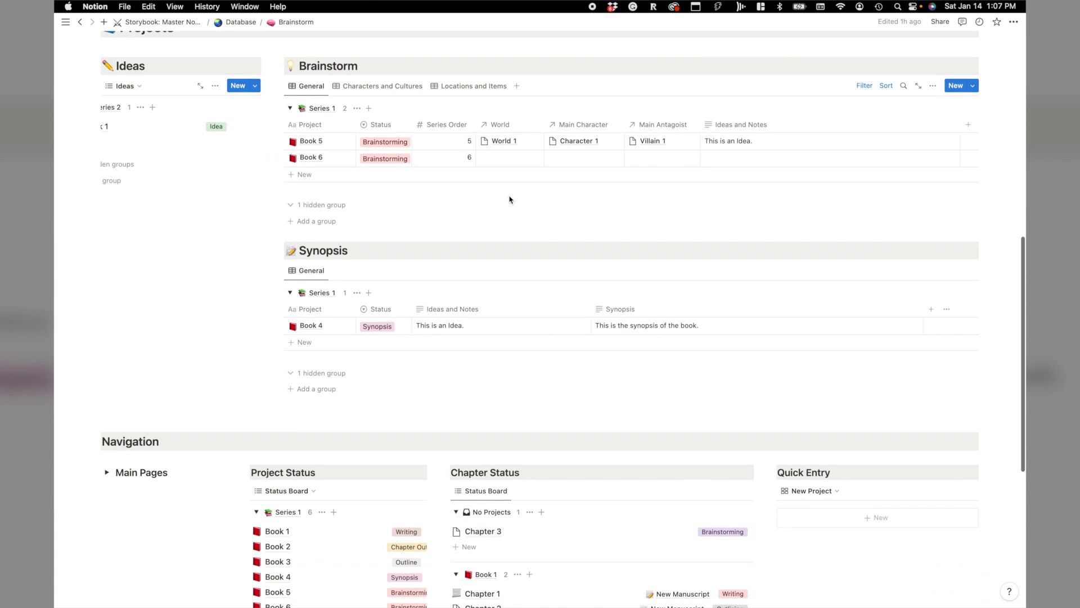
pyautogui.scroll(1, 446, 204)
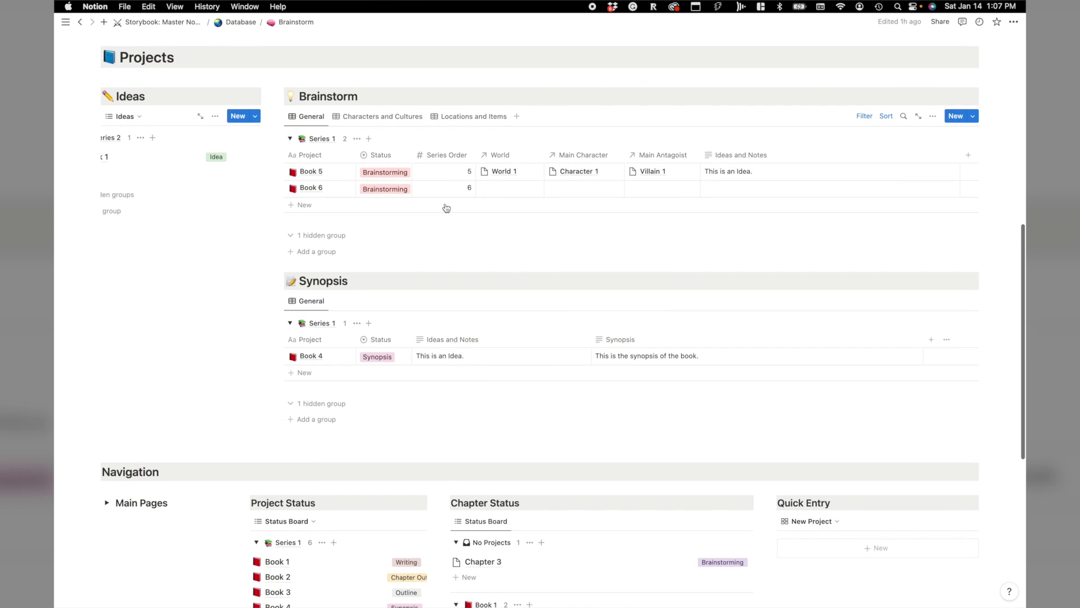
# Check the Projects Brainstorm table in its Characters and Cultures and Locations and Items views, ending on General
pyautogui.click(404, 190)
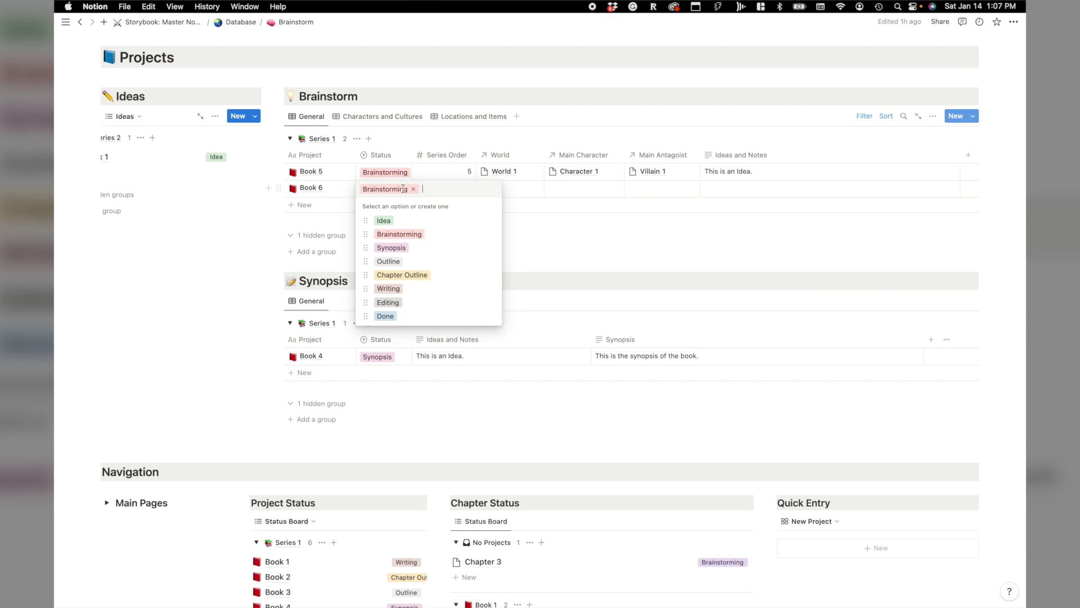
pyautogui.press('Escape')
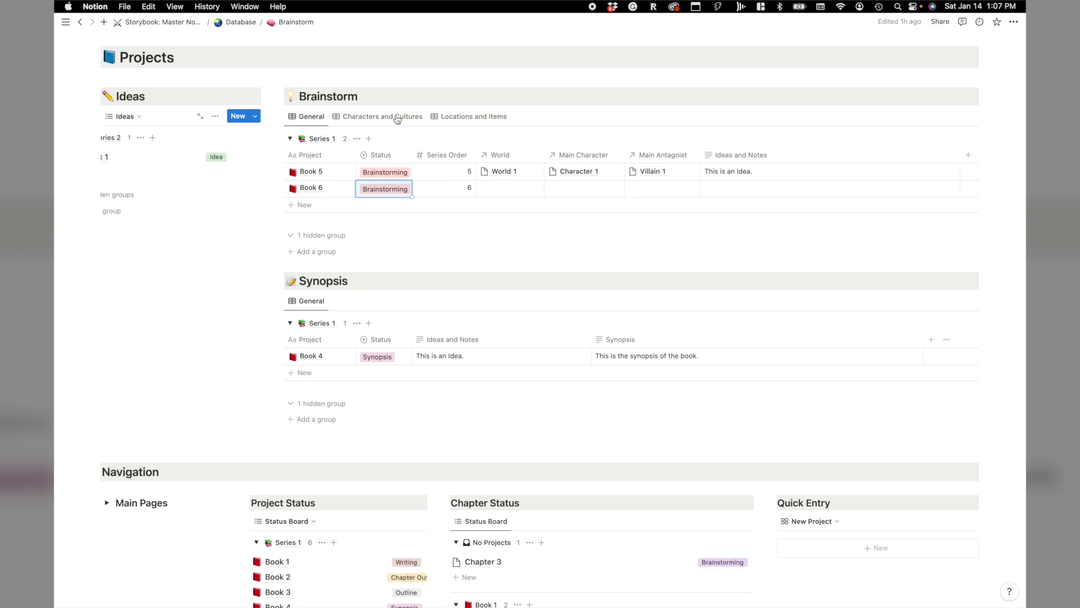
pyautogui.click(378, 116)
pyautogui.click(481, 117)
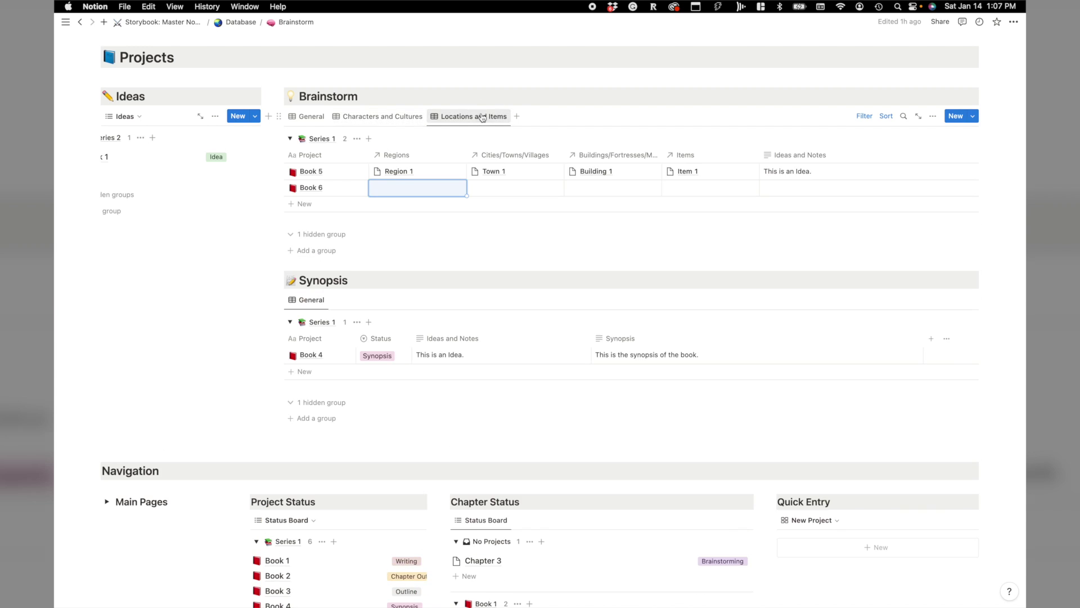
pyautogui.click(308, 117)
# Set the statuses of Book 6 and Book 5 in the Projects Brainstorm table to Synopsis
pyautogui.click(395, 190)
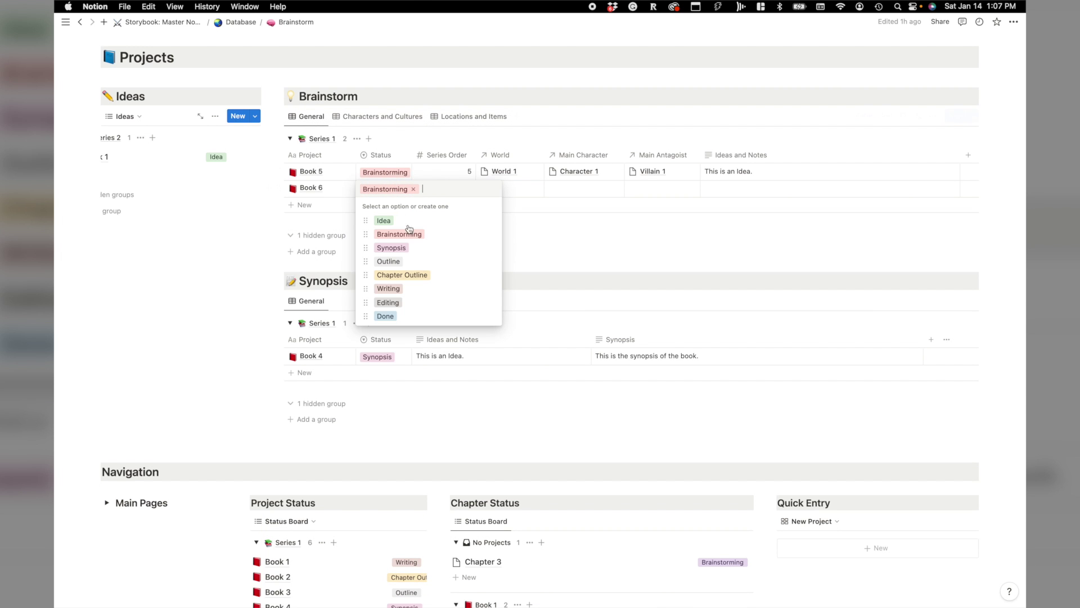
pyautogui.click(413, 248)
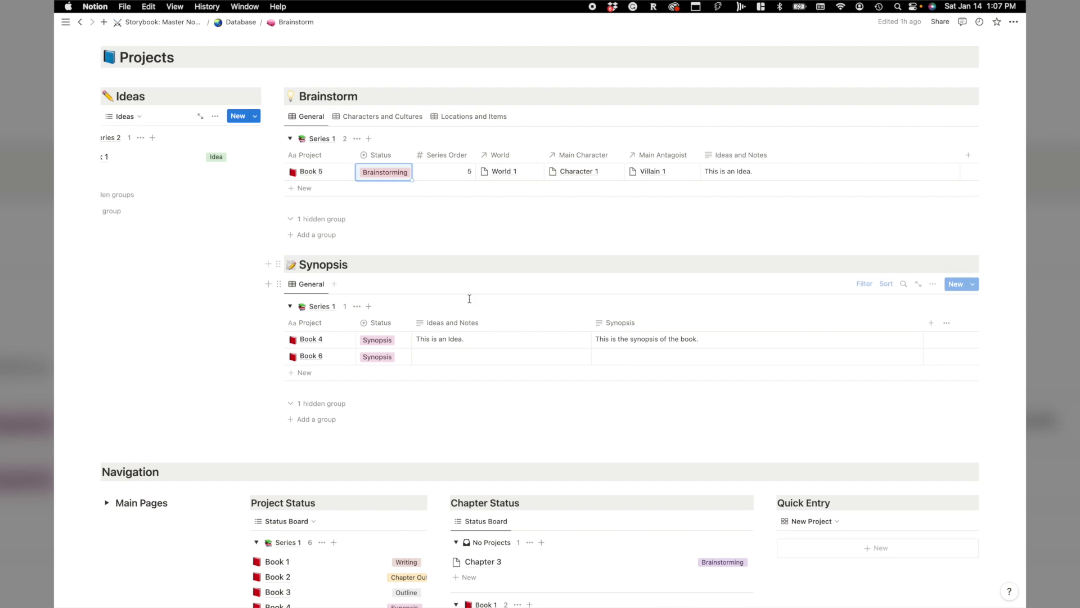
pyautogui.scroll(-2, 470, 299)
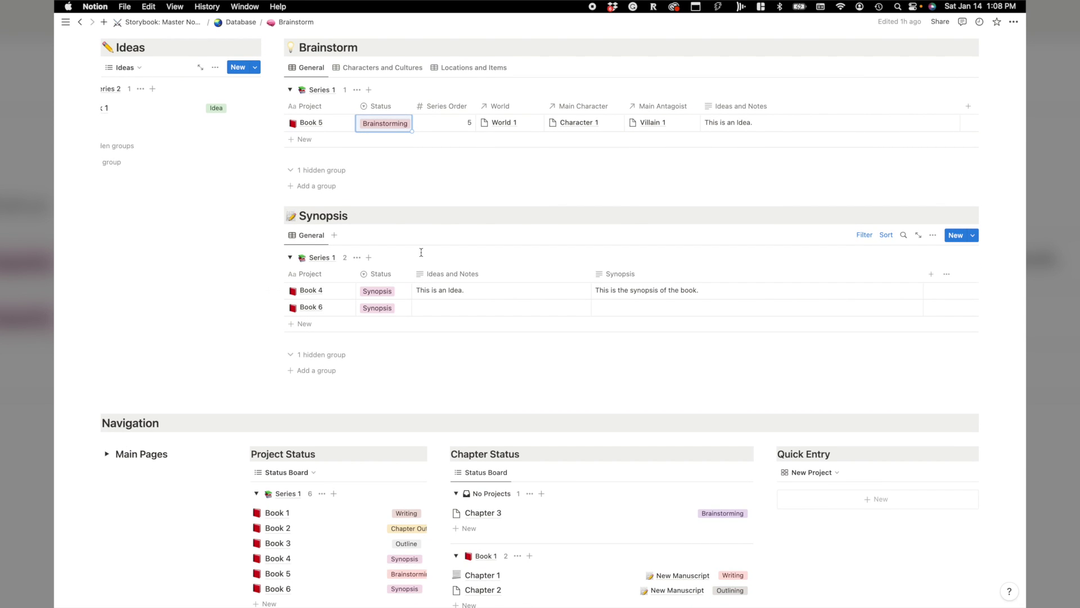
pyautogui.scroll(-1, 421, 254)
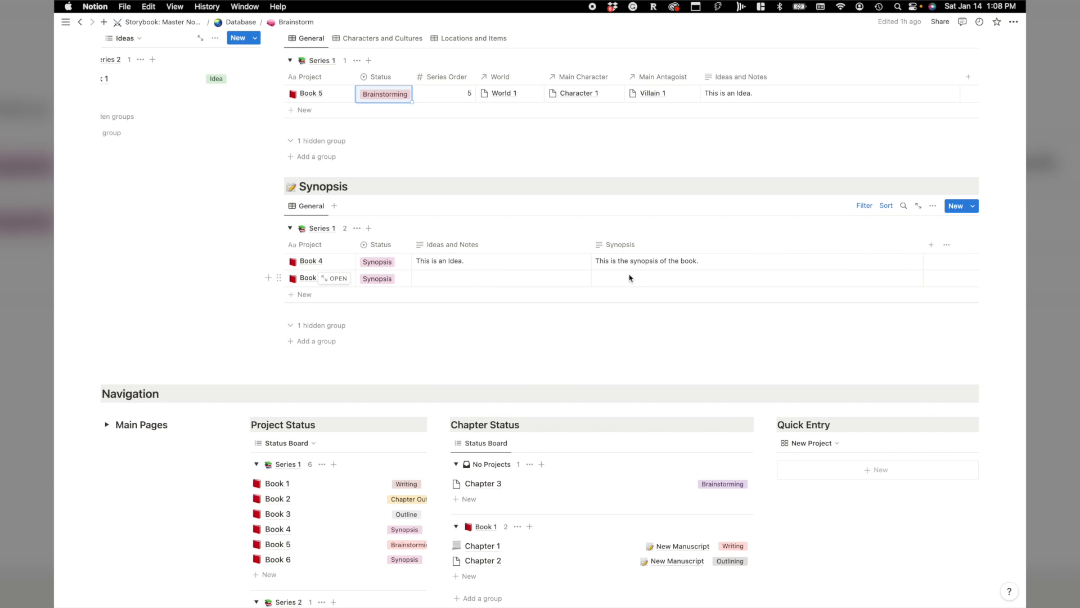
pyautogui.click(386, 94)
pyautogui.click(401, 152)
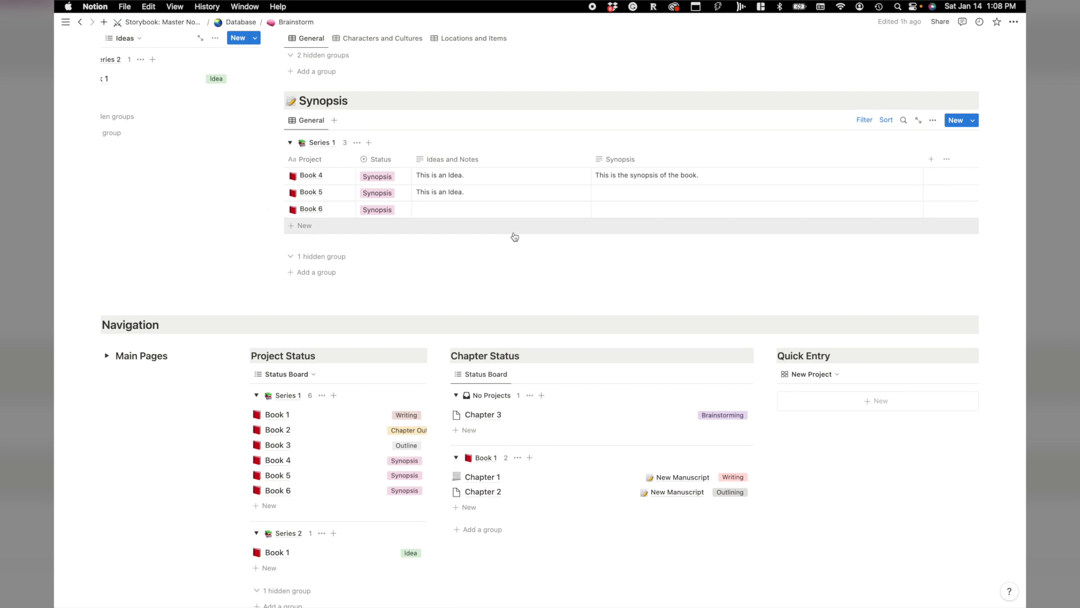
# Set the status of Book 6 in the Projects Synopsis table to Outline
pyautogui.scroll(-1, 496, 253)
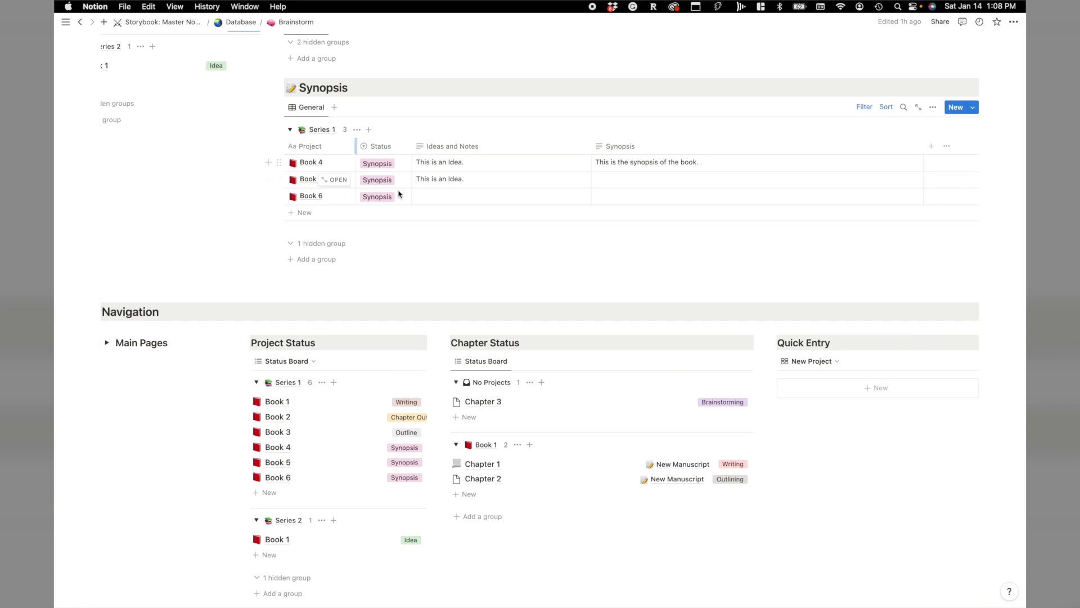
pyautogui.scroll(4, 394, 209)
pyautogui.scroll(-3, 395, 209)
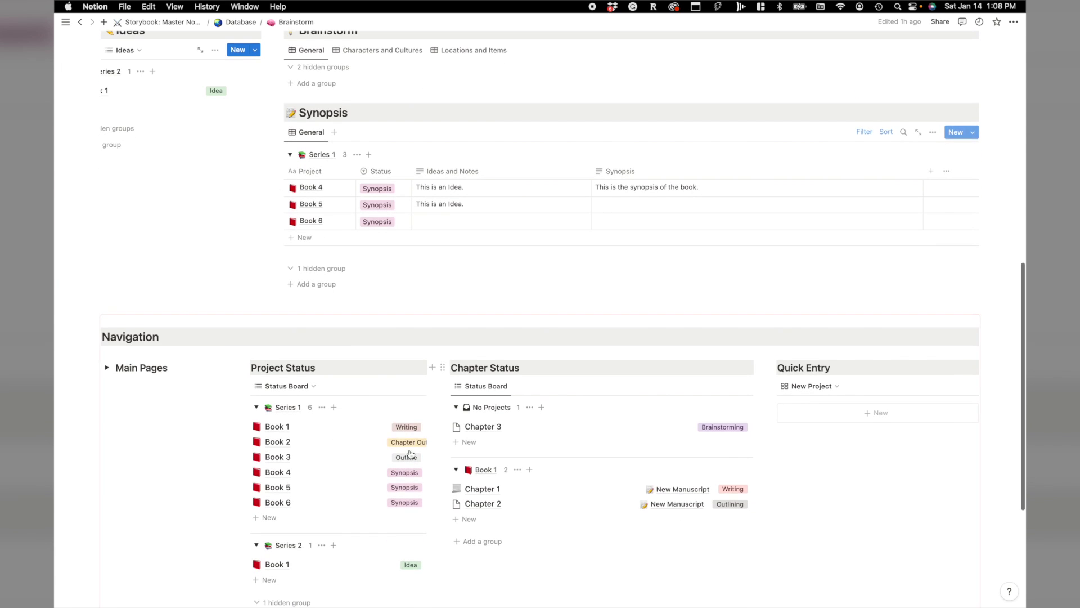
pyautogui.scroll(4, 404, 439)
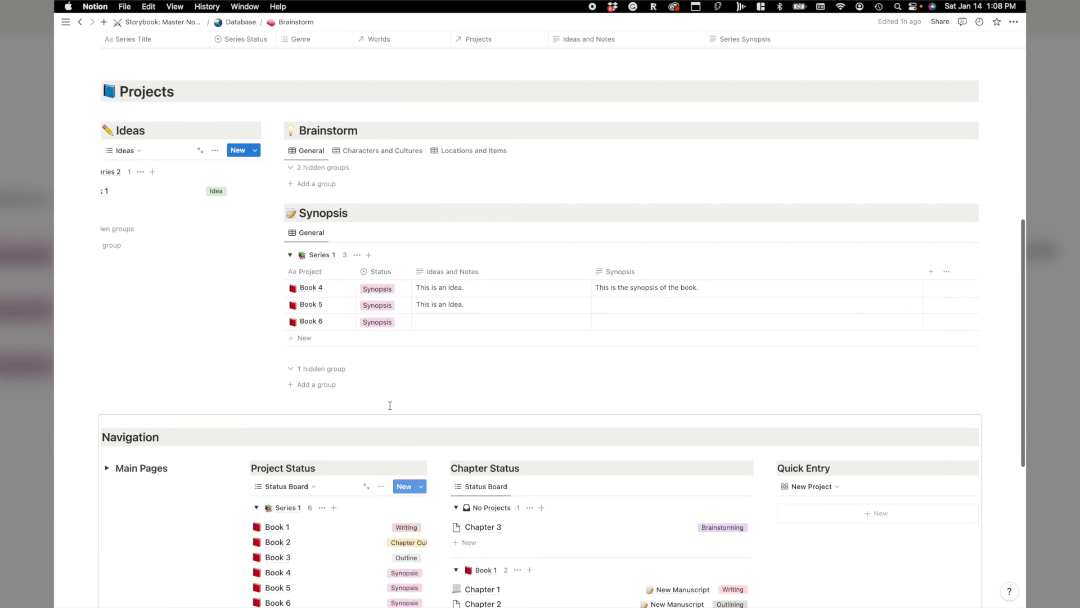
pyautogui.click(390, 333)
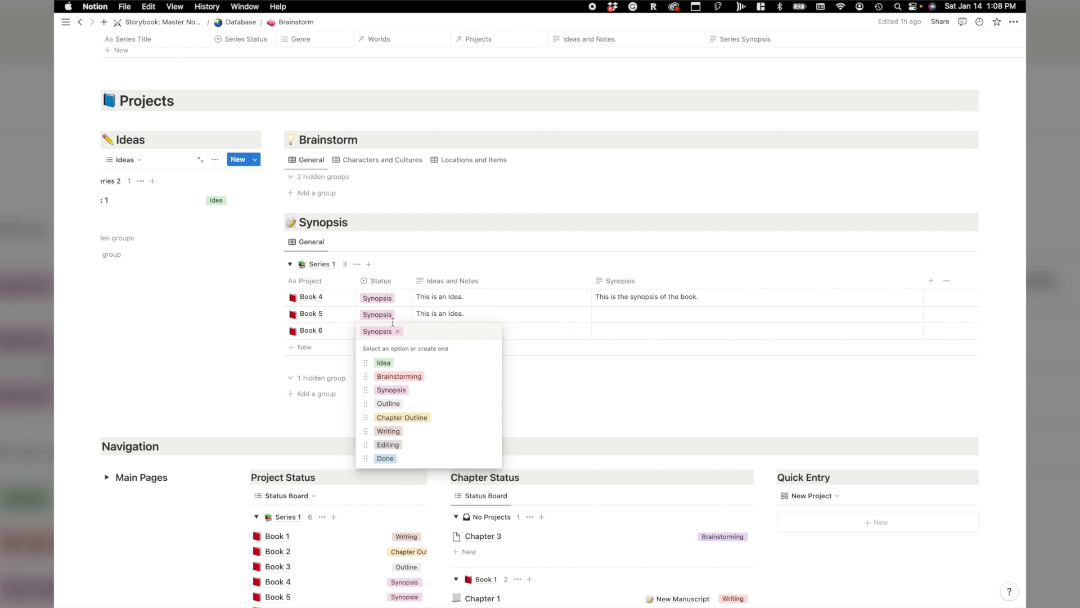
pyautogui.click(393, 322)
pyautogui.click(395, 332)
pyautogui.click(401, 404)
# Open the Outline page and go to its Story Structure table
pyautogui.scroll(3, 445, 316)
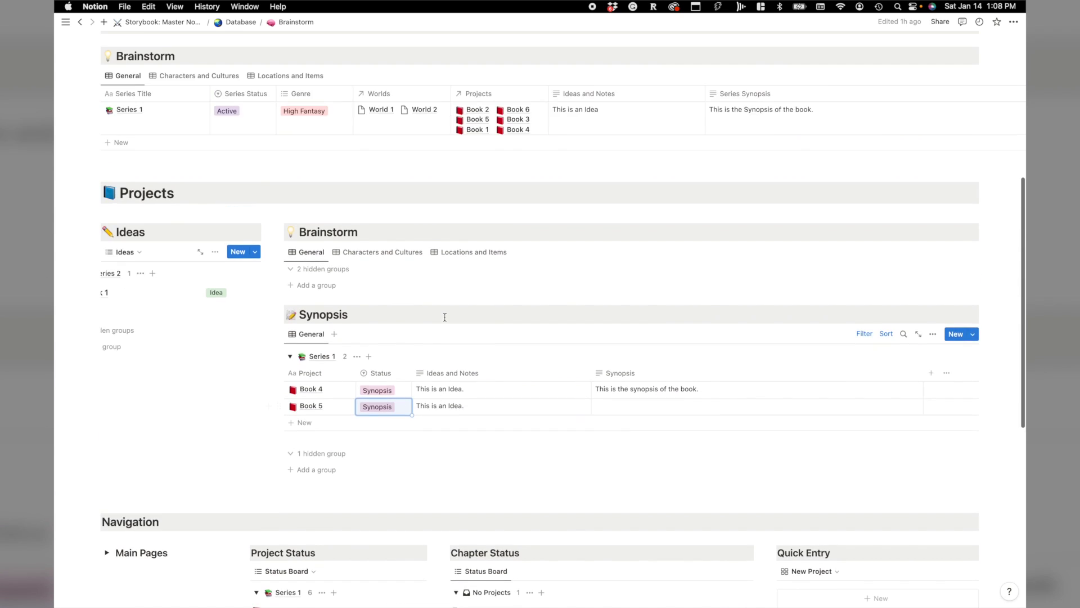
pyautogui.scroll(5, 445, 317)
pyautogui.click(363, 207)
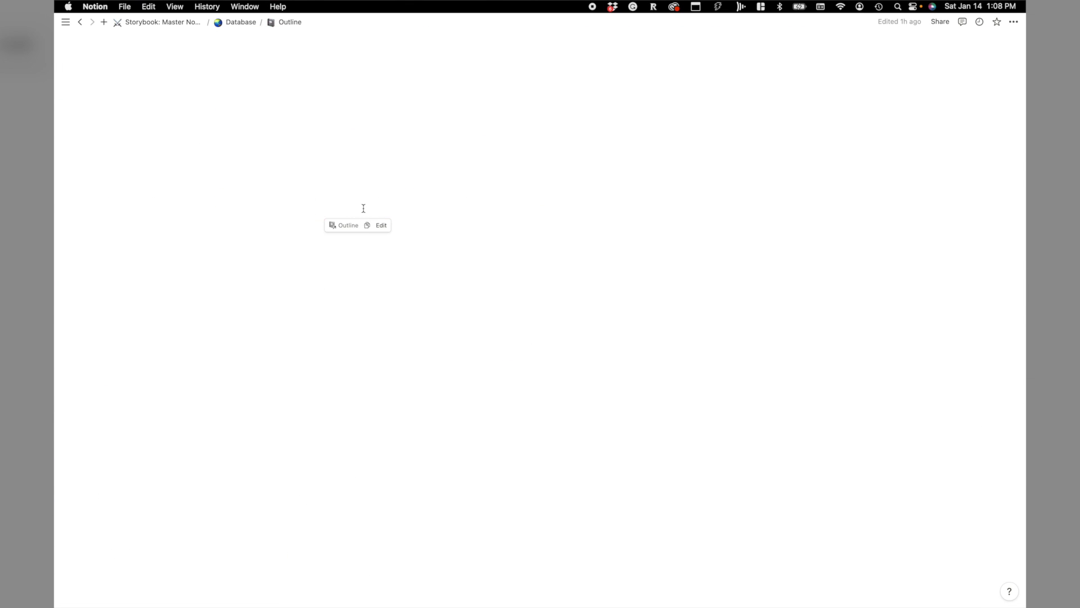
pyautogui.scroll(-4, 428, 360)
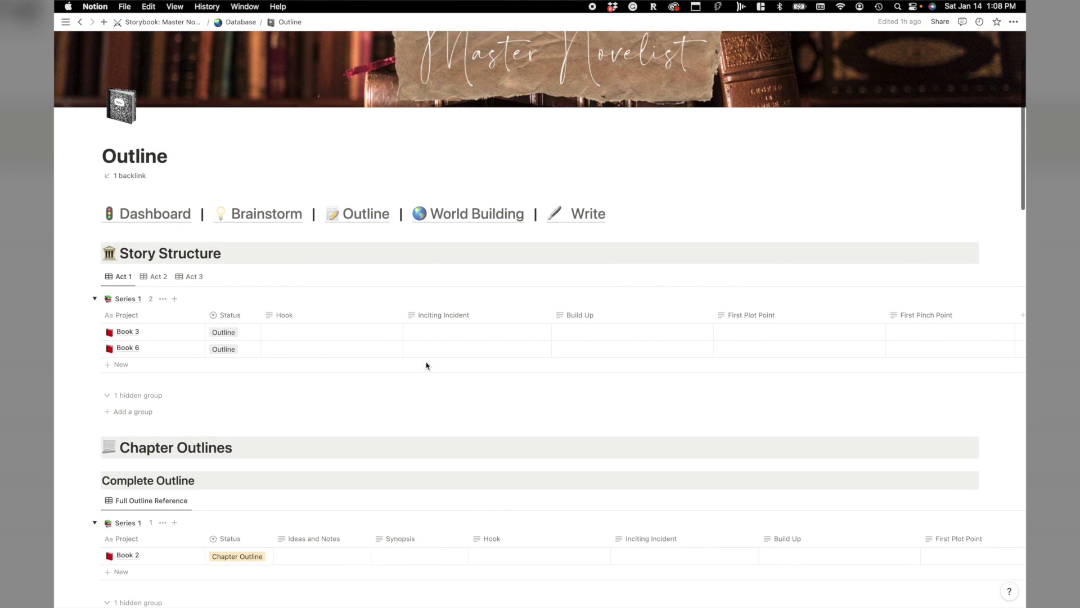
pyautogui.scroll(-3, 299, 255)
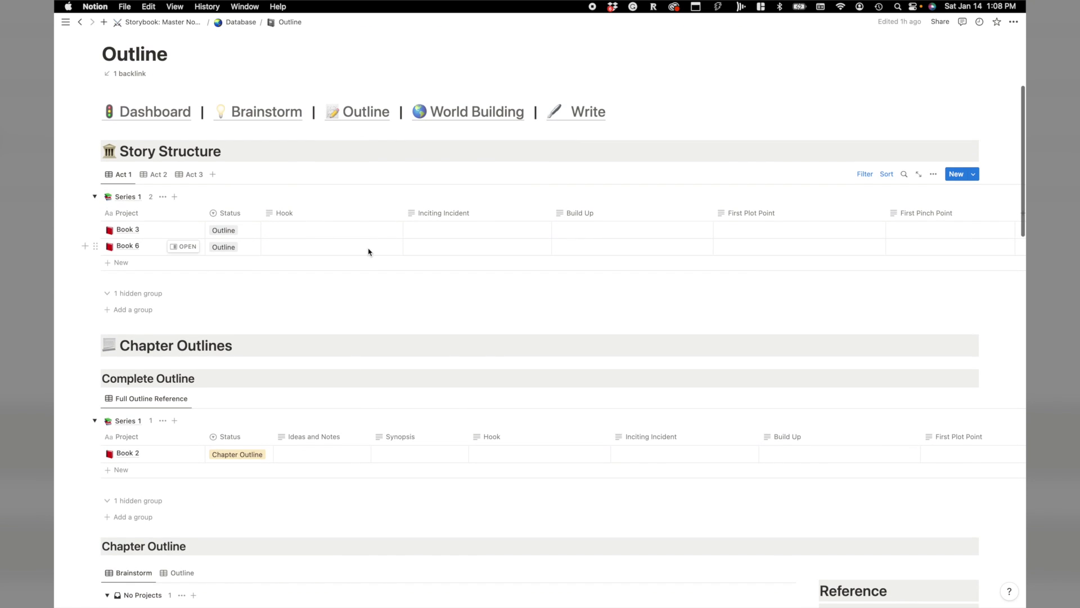
pyautogui.scroll(-1, 375, 293)
pyautogui.scroll(1, 374, 292)
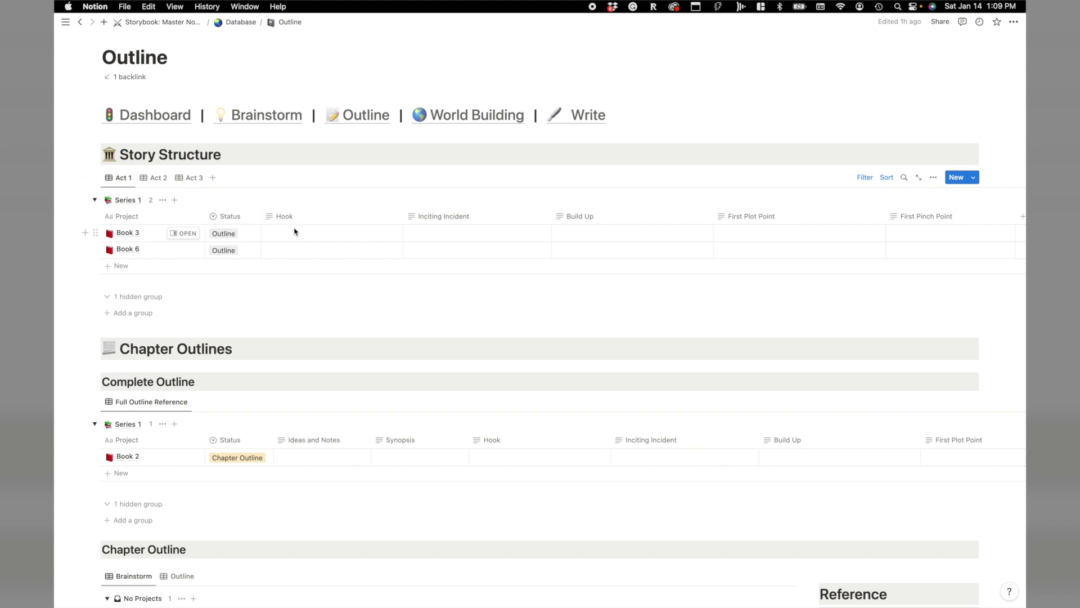
# Examine the plot columns in the Act 1, Act 2 and Act 3 views of the Story Structure table, and return to Act 1
pyautogui.hscroll(3, 364, 241)
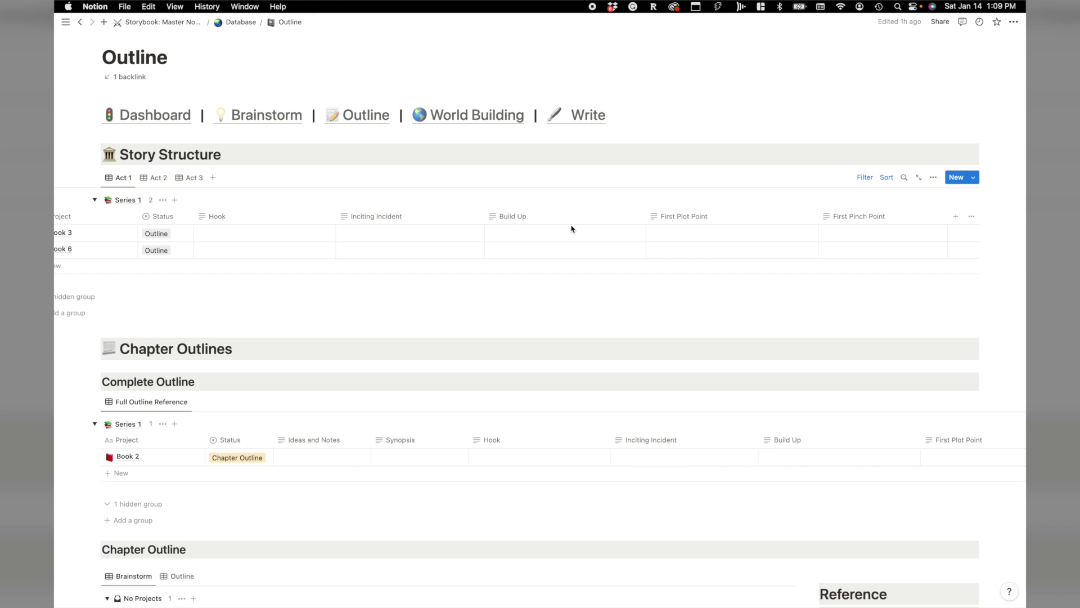
pyautogui.click(158, 177)
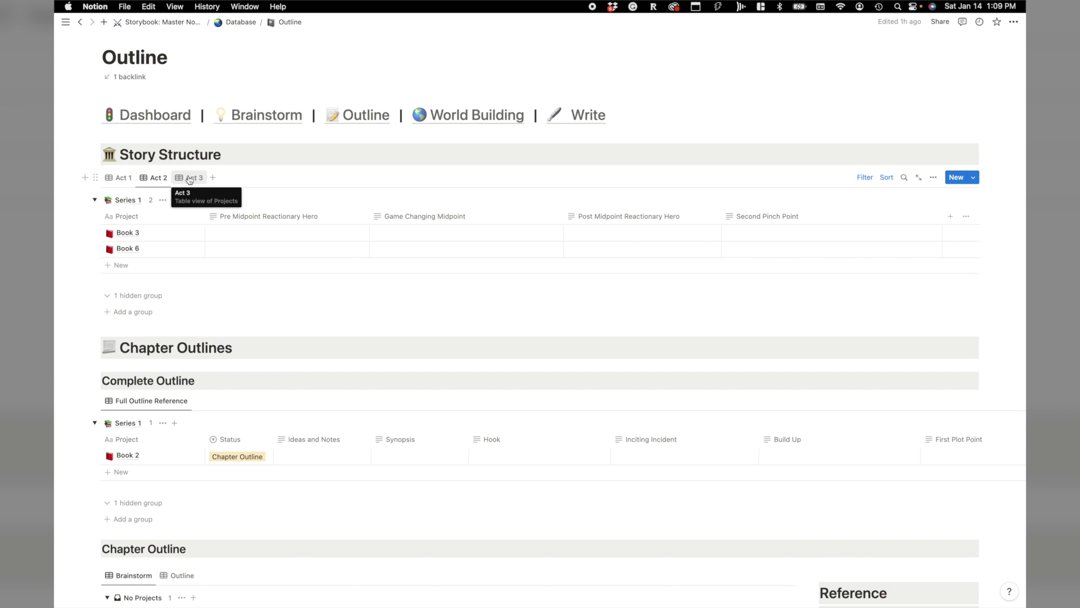
pyautogui.click(189, 179)
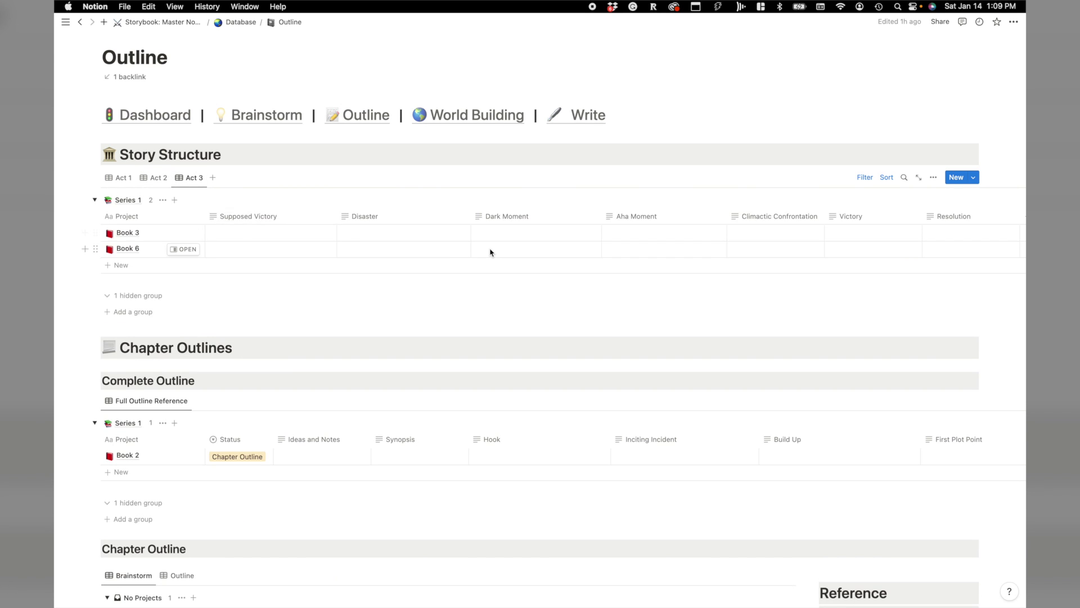
pyautogui.hscroll(3, 491, 253)
pyautogui.hscroll(-3, 490, 253)
pyautogui.click(125, 179)
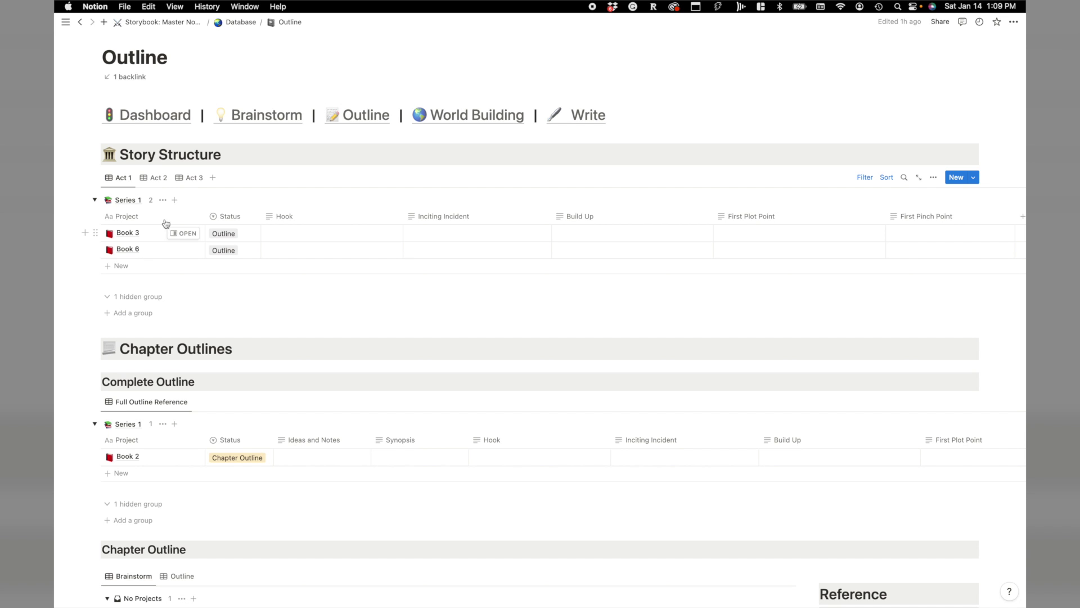
# Set the status of Book 6 in the Story Structure table to Chapter Outline
pyautogui.scroll(-1, 268, 254)
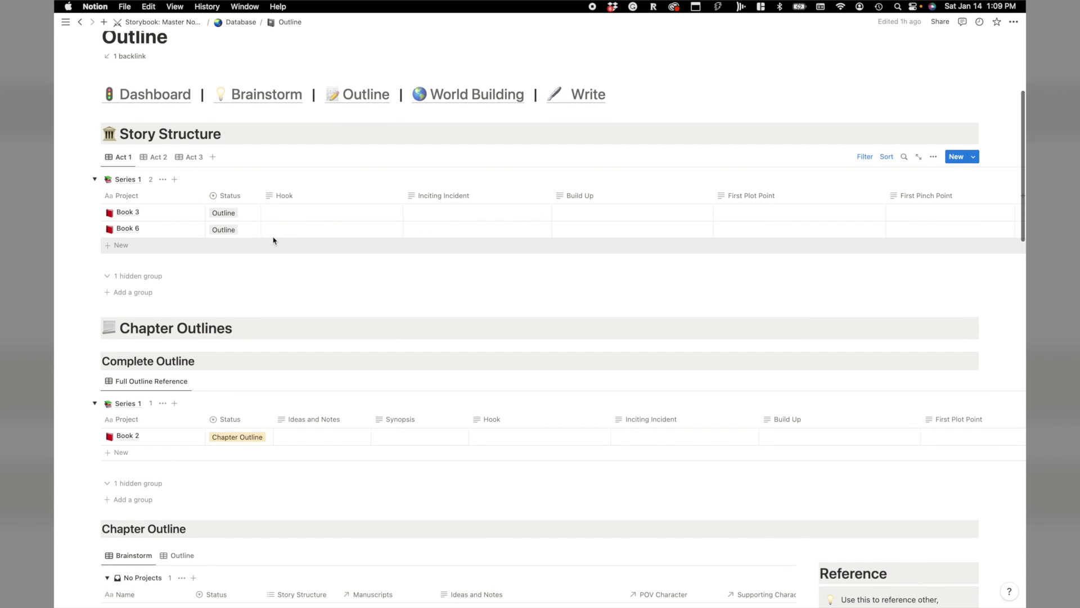
pyautogui.scroll(-3, 287, 222)
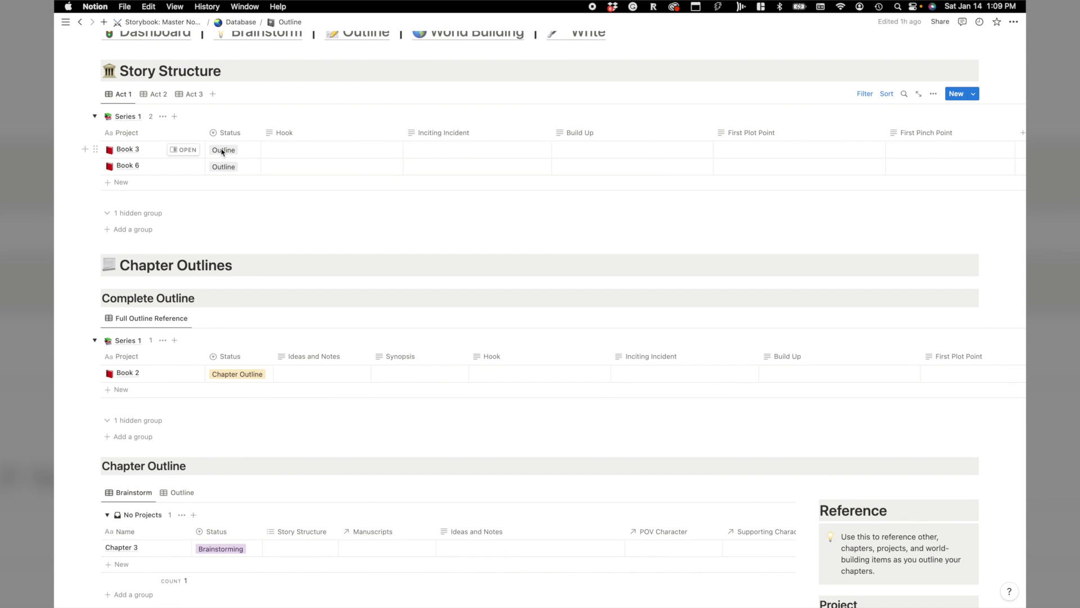
pyautogui.click(231, 168)
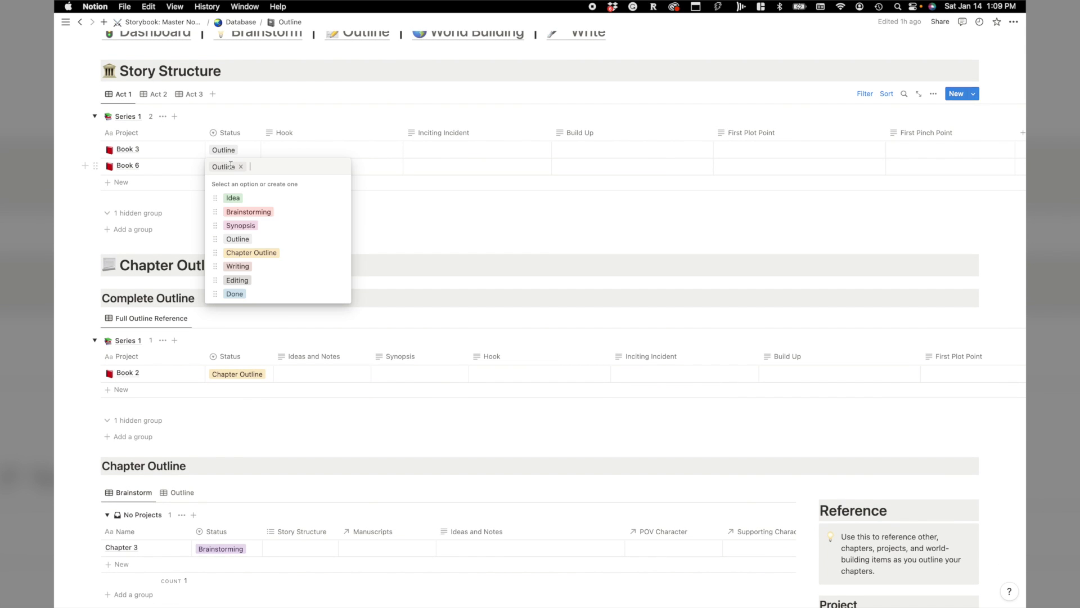
pyautogui.click(254, 256)
# Examine the Complete Outline table under Chapter Outlines across all its columns through Resolution, and return to its first columns
pyautogui.scroll(-6, 254, 257)
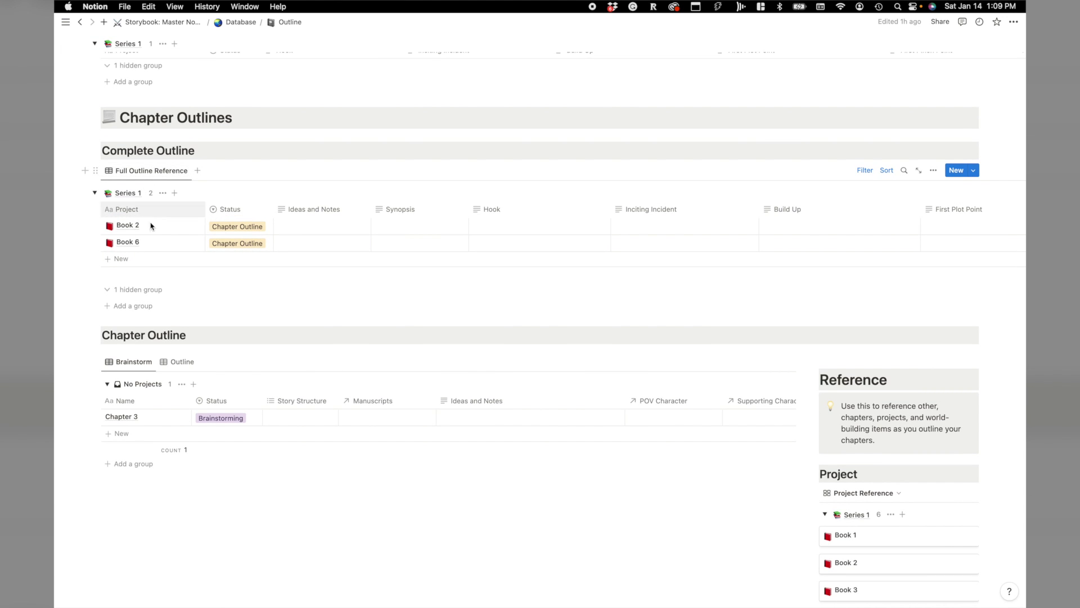
pyautogui.scroll(-2, 213, 242)
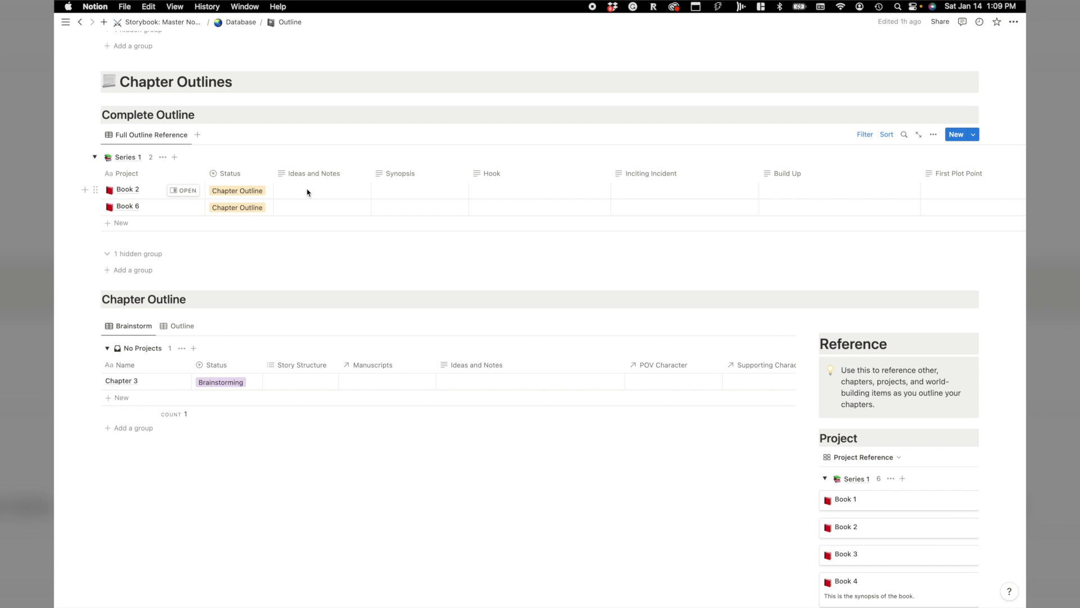
pyautogui.hscroll(5, 308, 192)
pyautogui.hscroll(10, 308, 192)
pyautogui.hscroll(6, 307, 192)
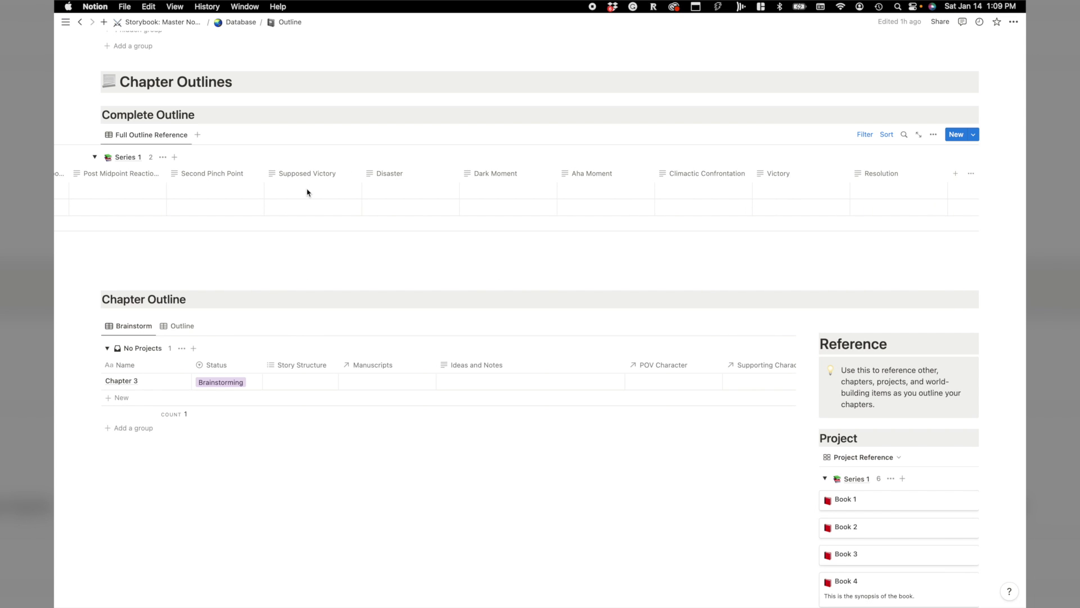
pyautogui.hscroll(-15, 307, 193)
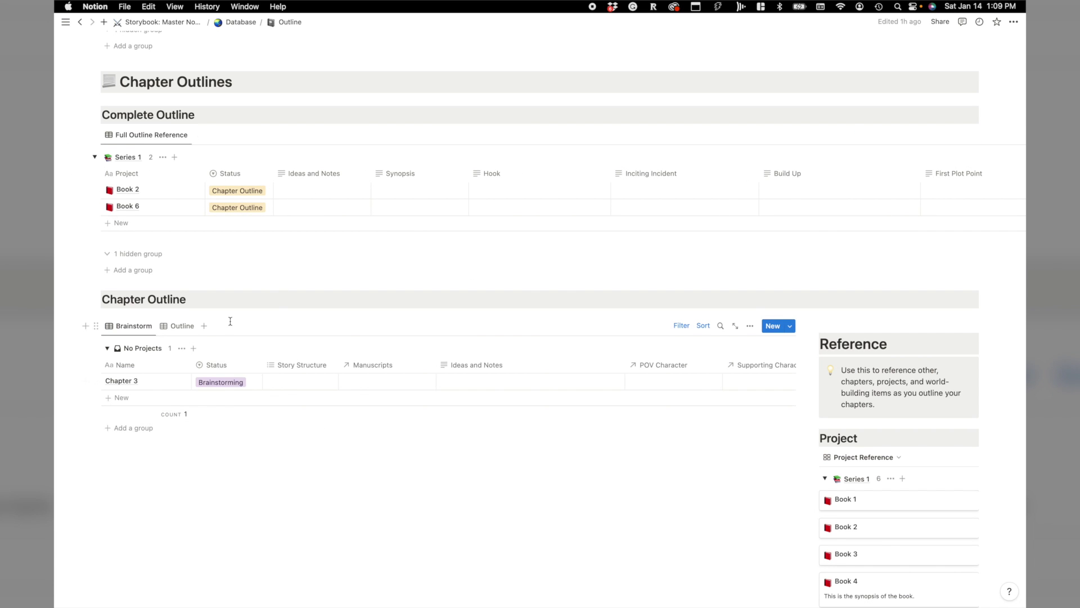
# Add a group for Book 6 to the Brainstorm view of the Chapter Outline table
pyautogui.scroll(-3, 231, 321)
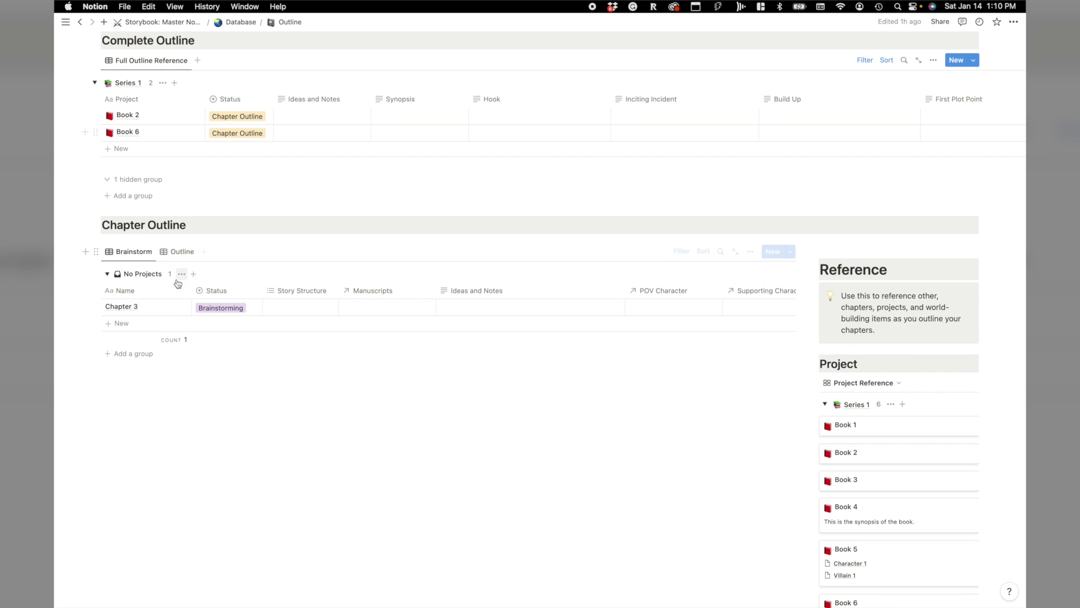
pyautogui.click(144, 356)
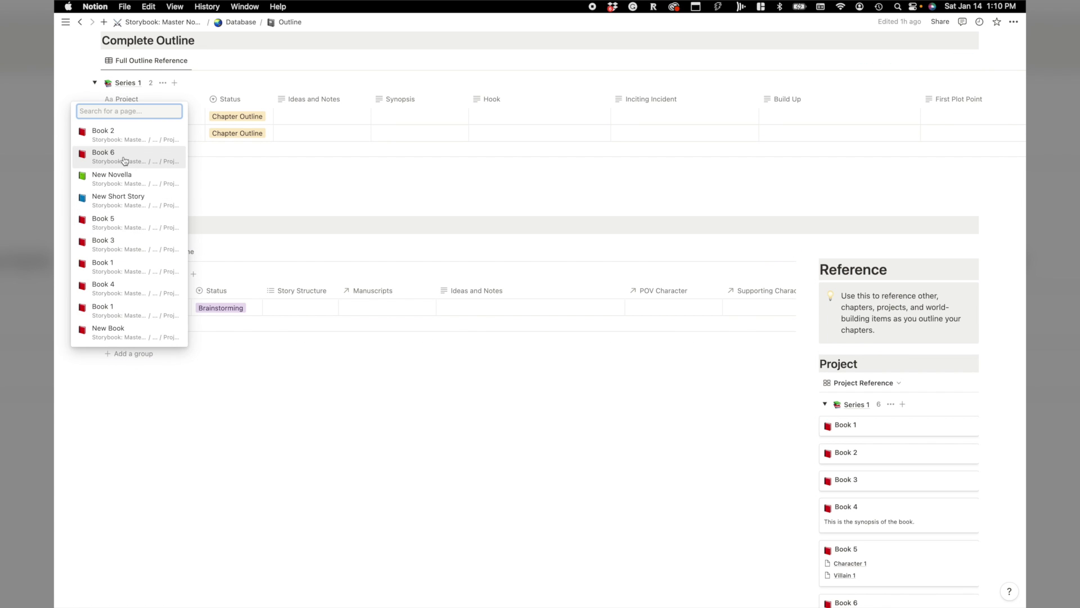
pyautogui.click(124, 161)
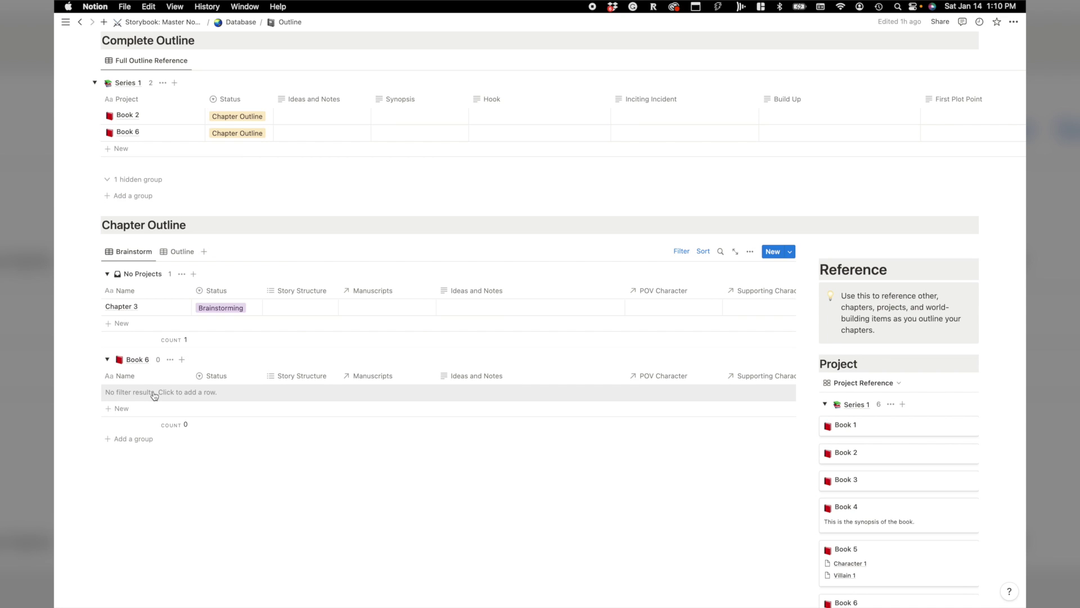
# Add three chapters named Chapter 1, Chapter 2 and Chapter 3 to the Book 6 group
pyautogui.click(153, 394)
pyautogui.write('Chapter 1')
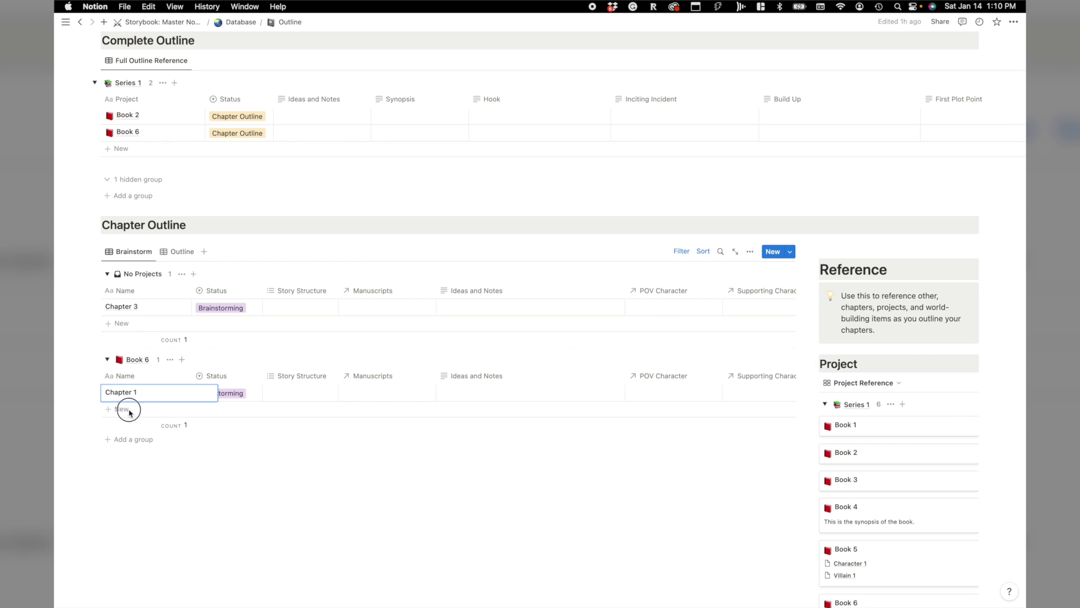
pyautogui.press('Escape')
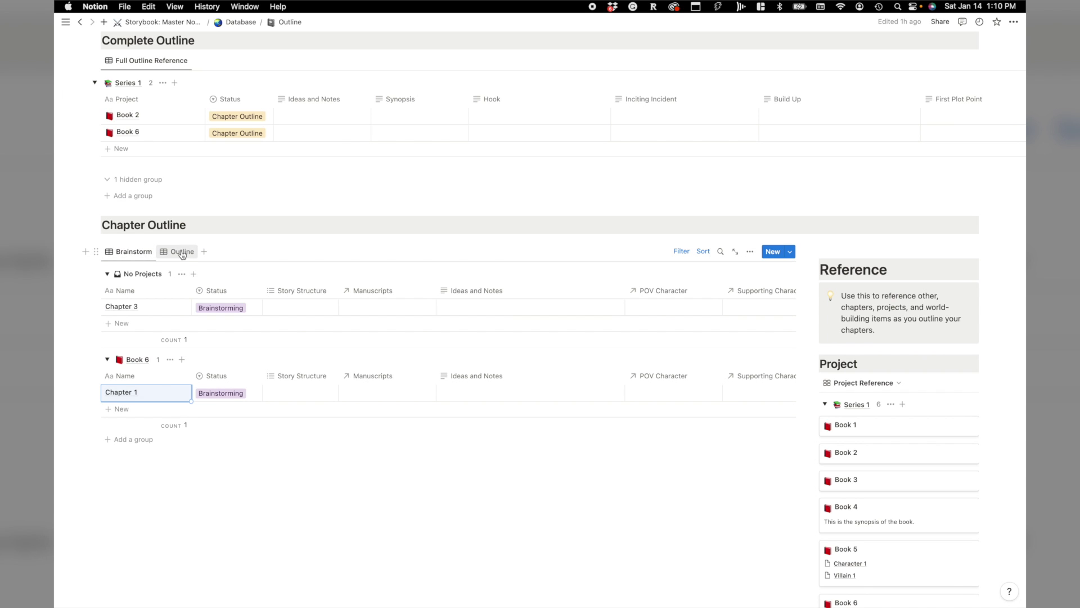
pyautogui.click(125, 409)
pyautogui.write('Chapter 2')
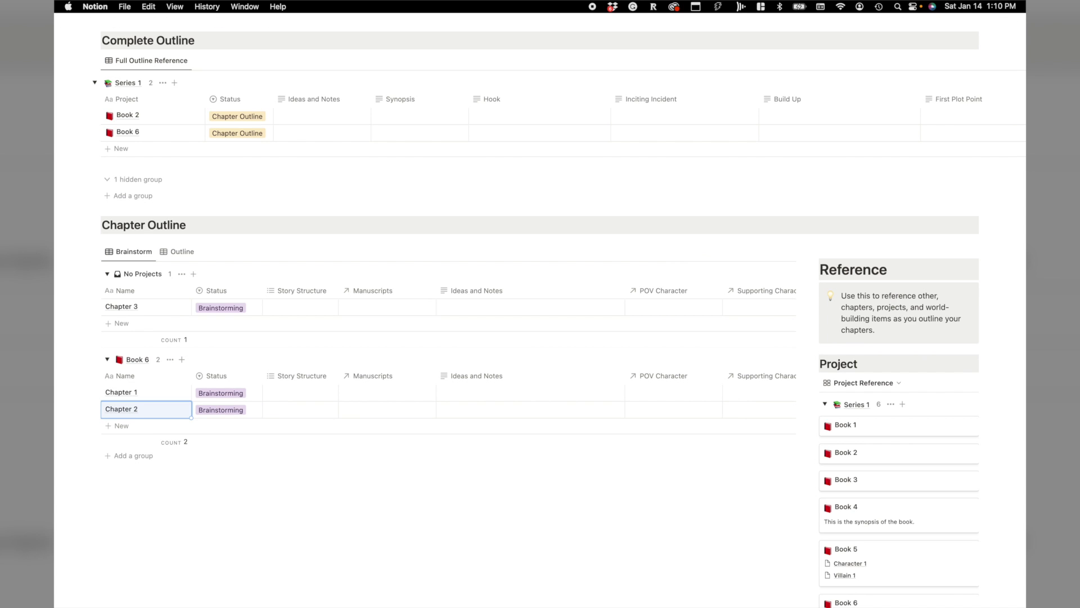
pyautogui.click(125, 426)
pyautogui.write('Chapter 3')
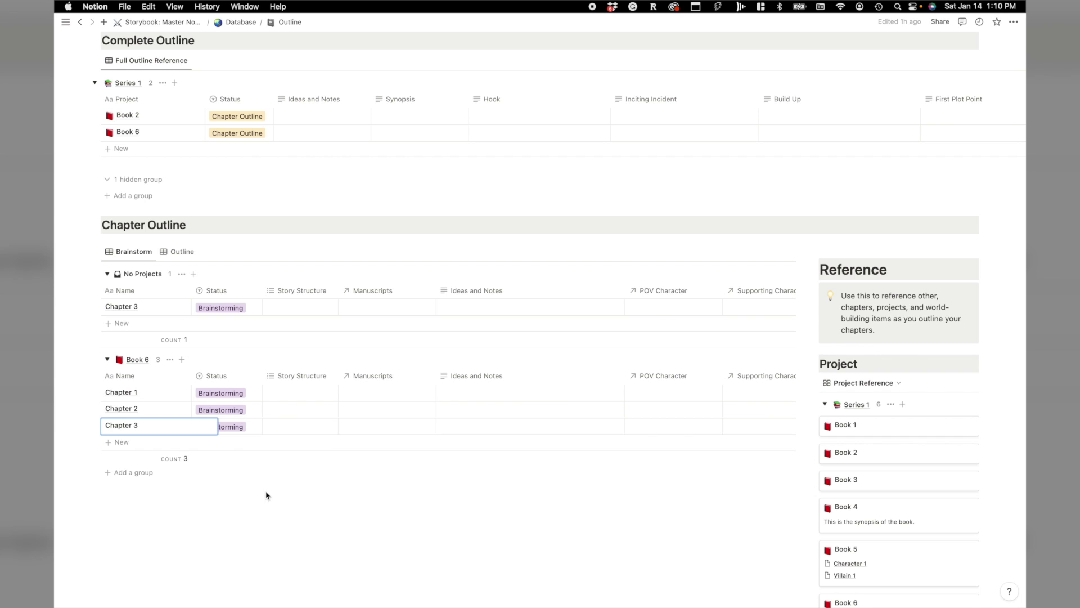
pyautogui.press('Escape')
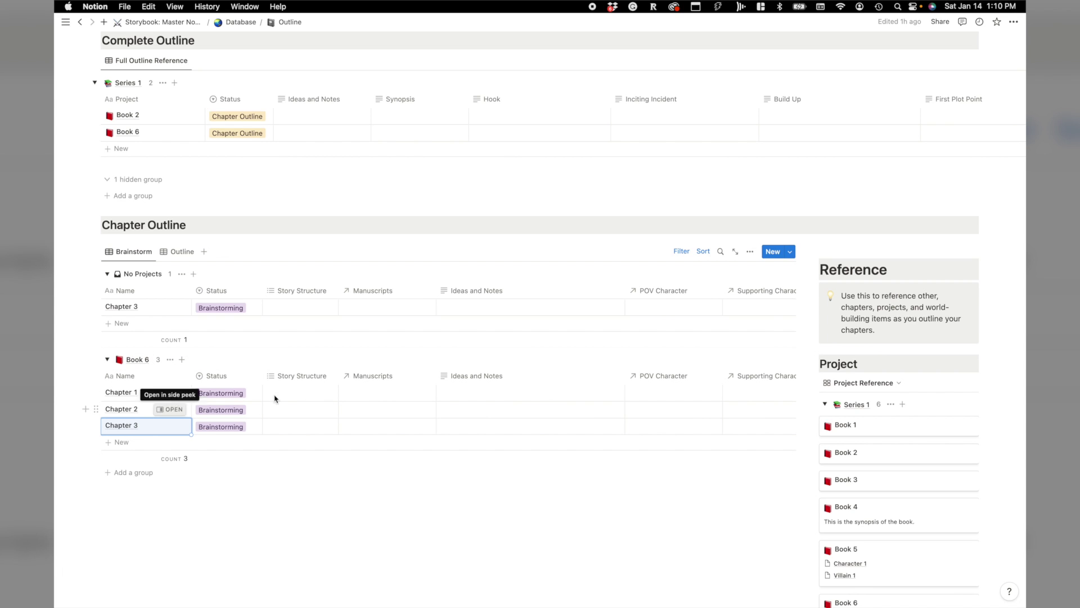
# Collapse the No Projects group and set Book 6's Story Structure to Hook for Chapter 1, Inciting Incident for Chapter 2 and Build Up for Chapter 3
pyautogui.click(107, 274)
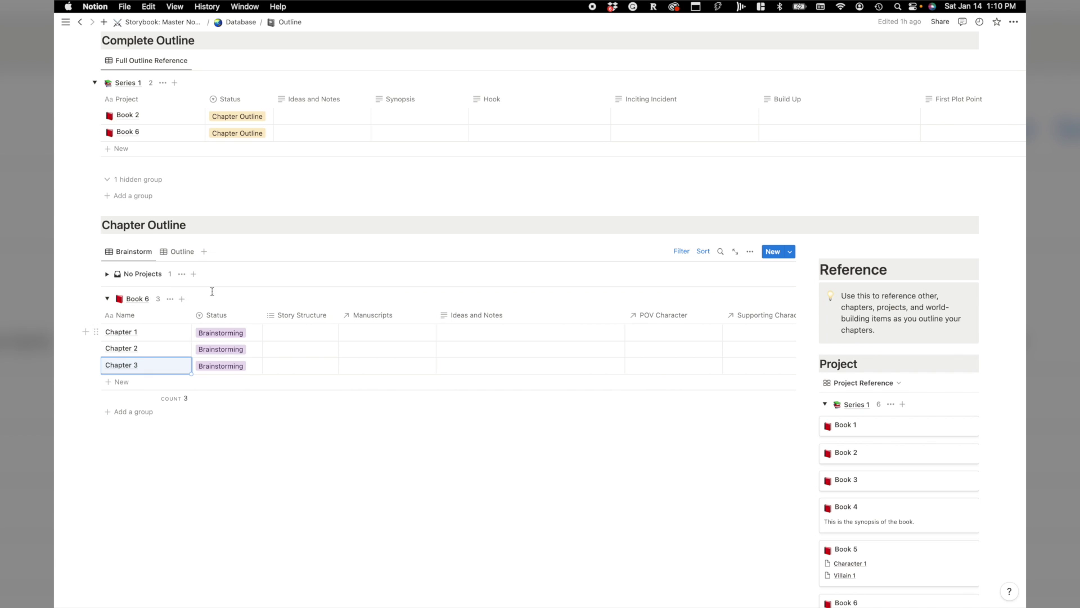
pyautogui.click(294, 333)
pyautogui.click(314, 363)
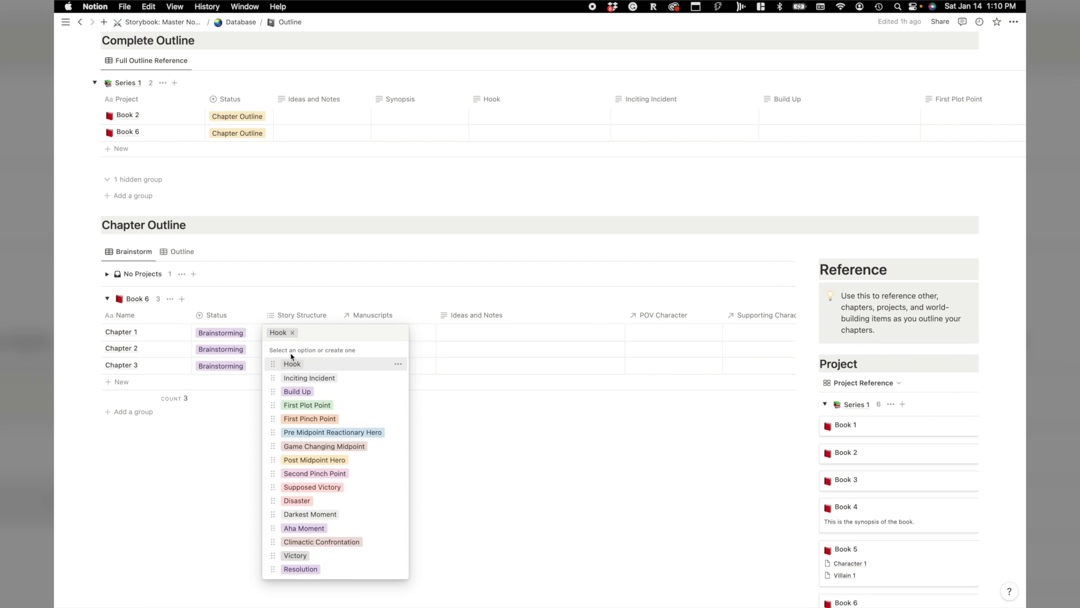
pyautogui.press('Escape')
pyautogui.click(289, 350)
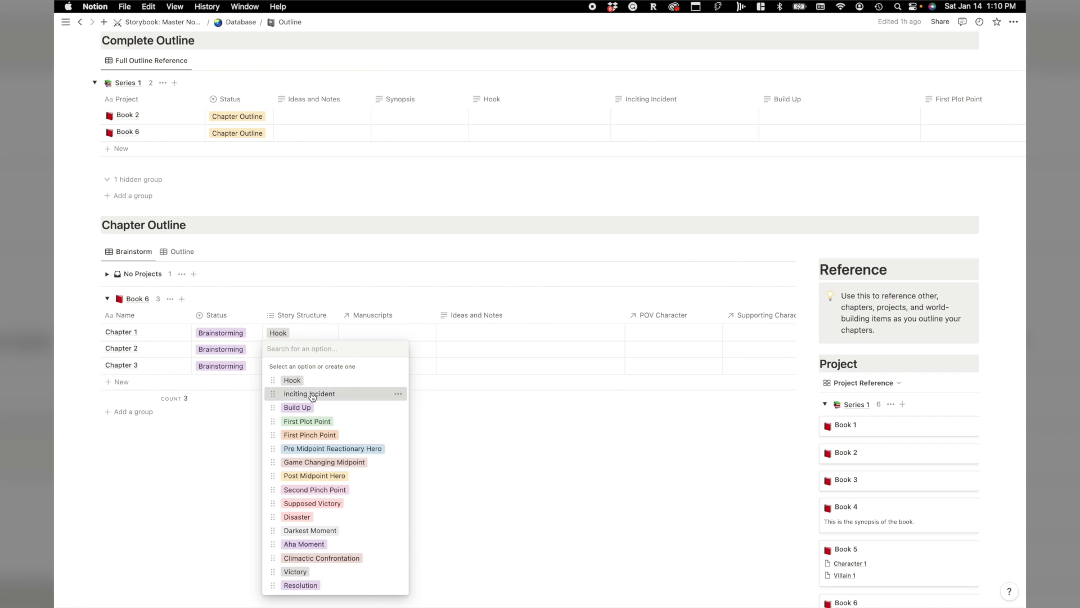
pyautogui.click(310, 395)
pyautogui.press('Escape')
pyautogui.click(281, 366)
pyautogui.press('Escape')
pyautogui.click(296, 367)
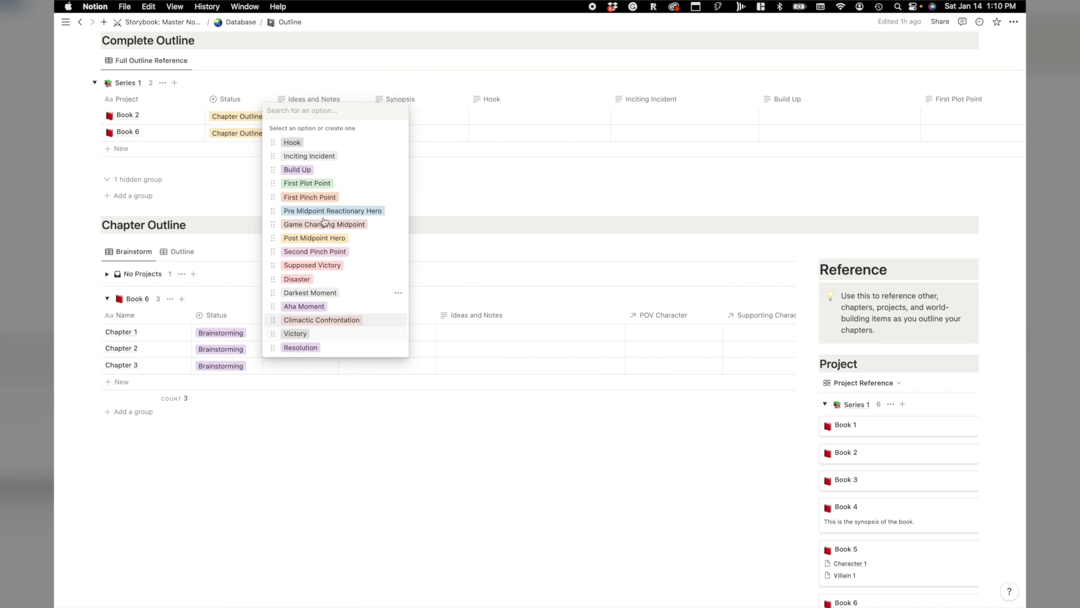
pyautogui.click(323, 171)
pyautogui.press('Escape')
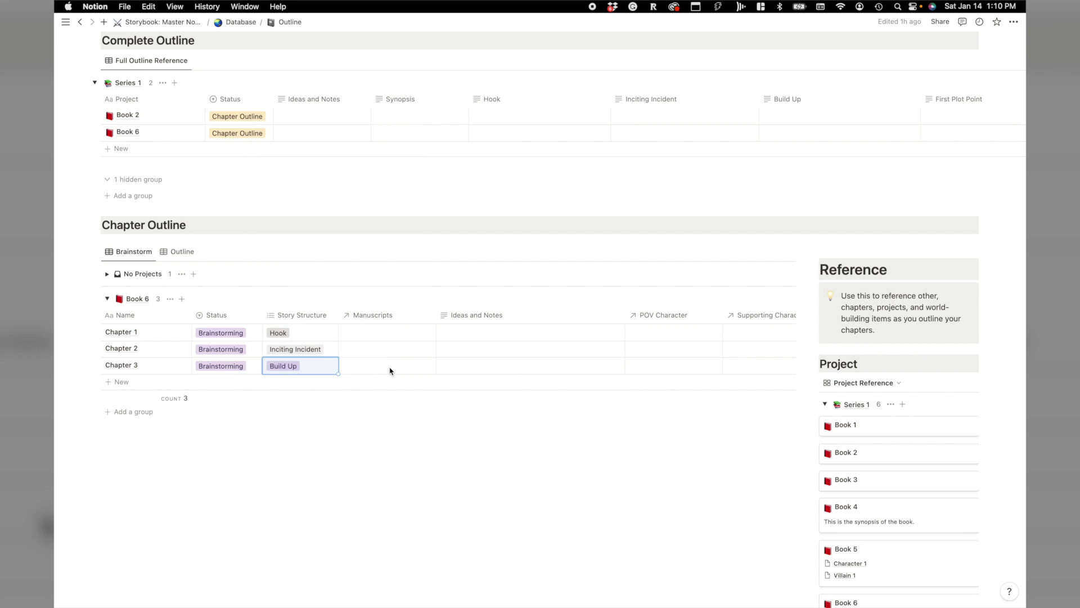
# Create a manuscript page named Book 6 from Chapter 1's Manuscripts property and link it to that chapter
pyautogui.click(389, 330)
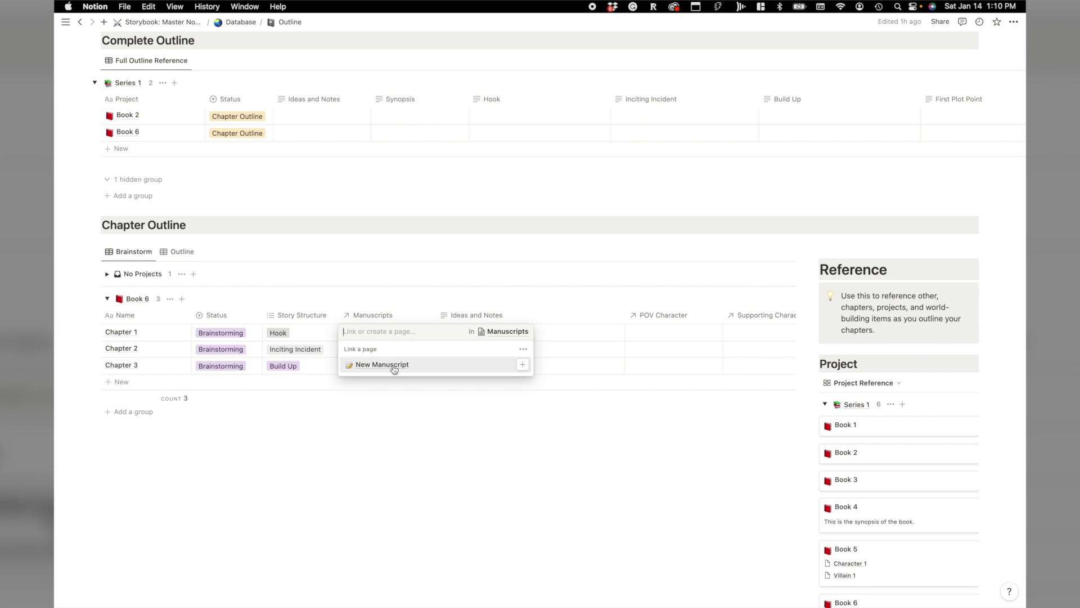
pyautogui.write('Bo')
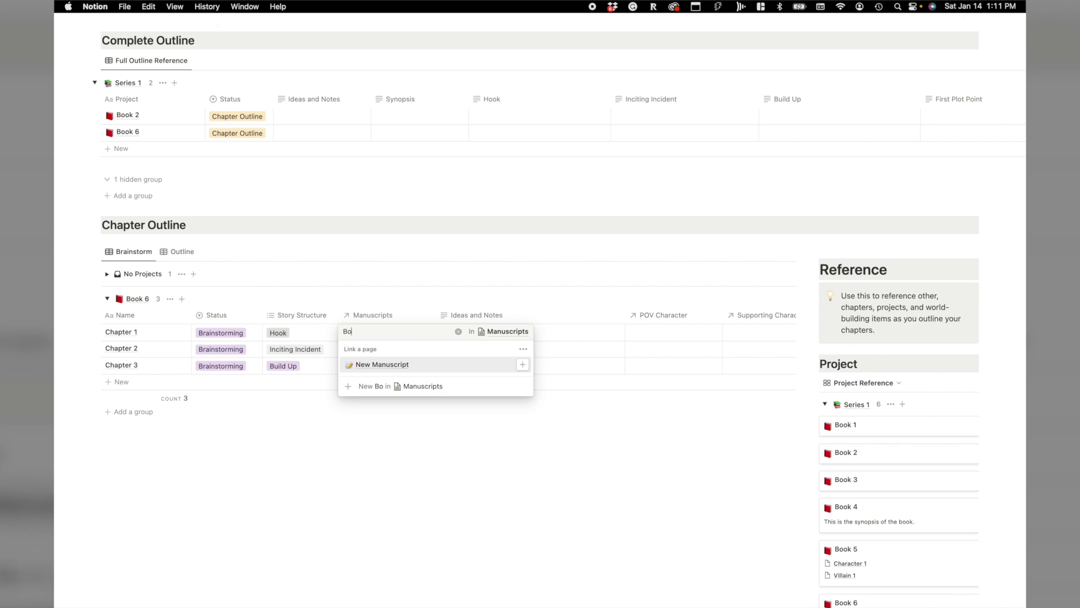
pyautogui.write('ok 6')
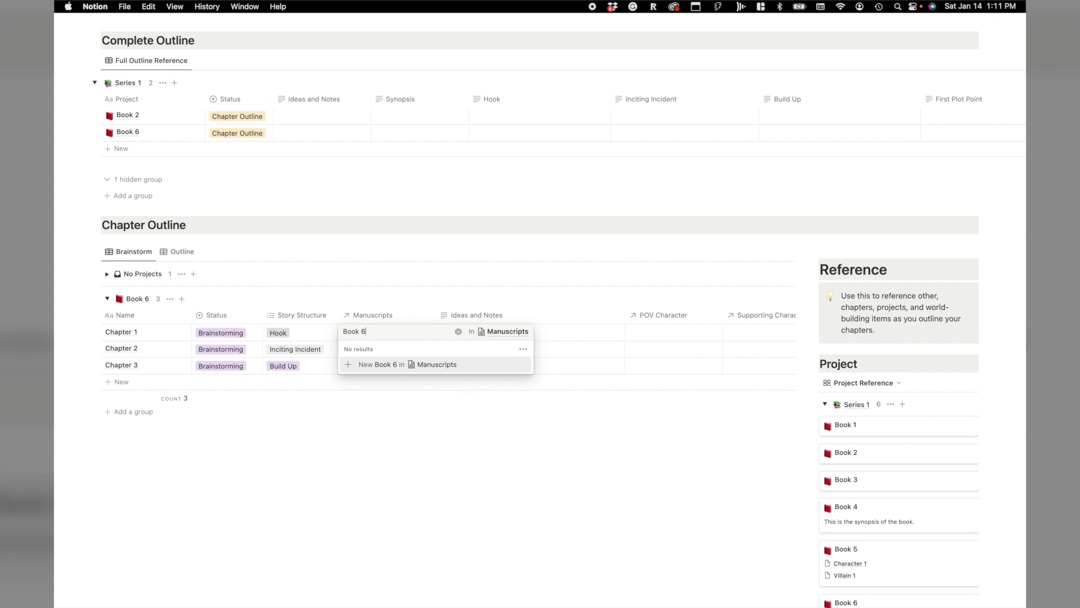
pyautogui.click(400, 364)
pyautogui.click(390, 403)
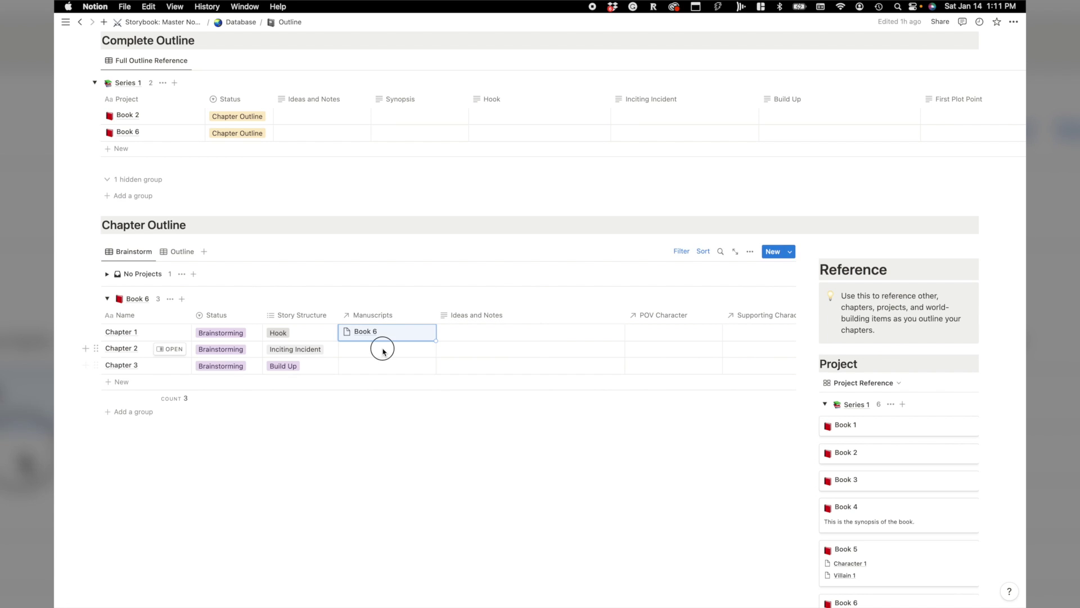
# Link the Book 6 manuscript to Chapter 2 and Chapter 3 in the Book 6 group
pyautogui.click(378, 338)
pyautogui.click(388, 401)
pyautogui.press('Escape')
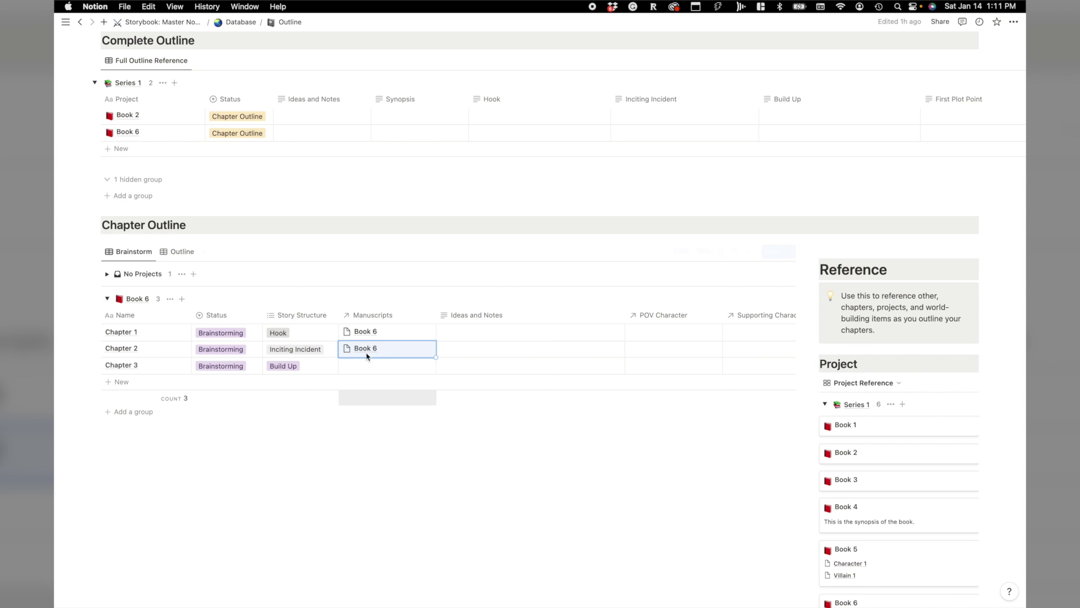
pyautogui.click(367, 366)
pyautogui.click(386, 412)
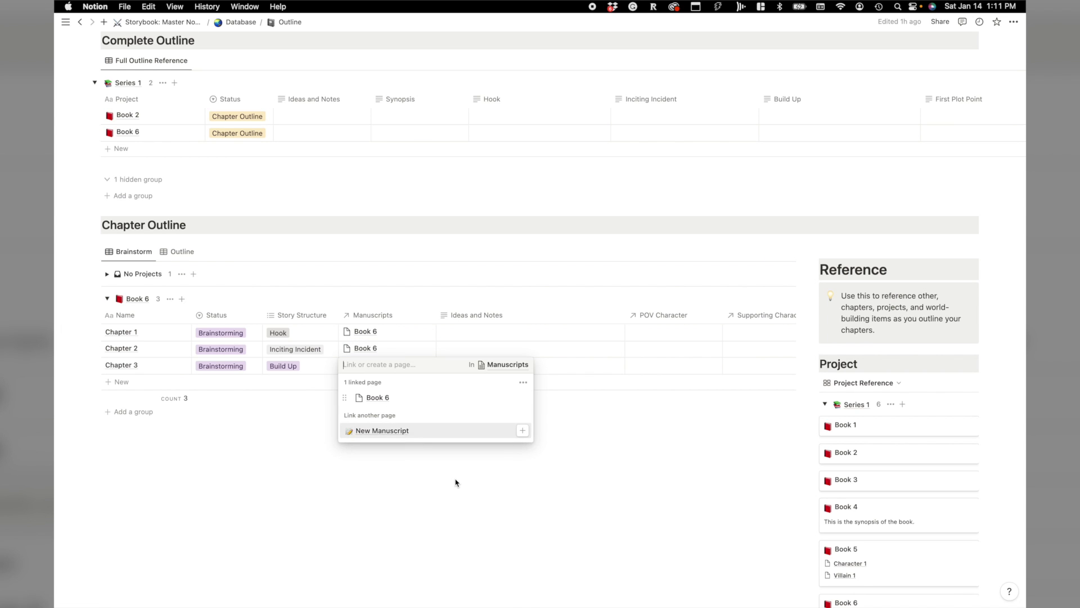
pyautogui.press('Escape')
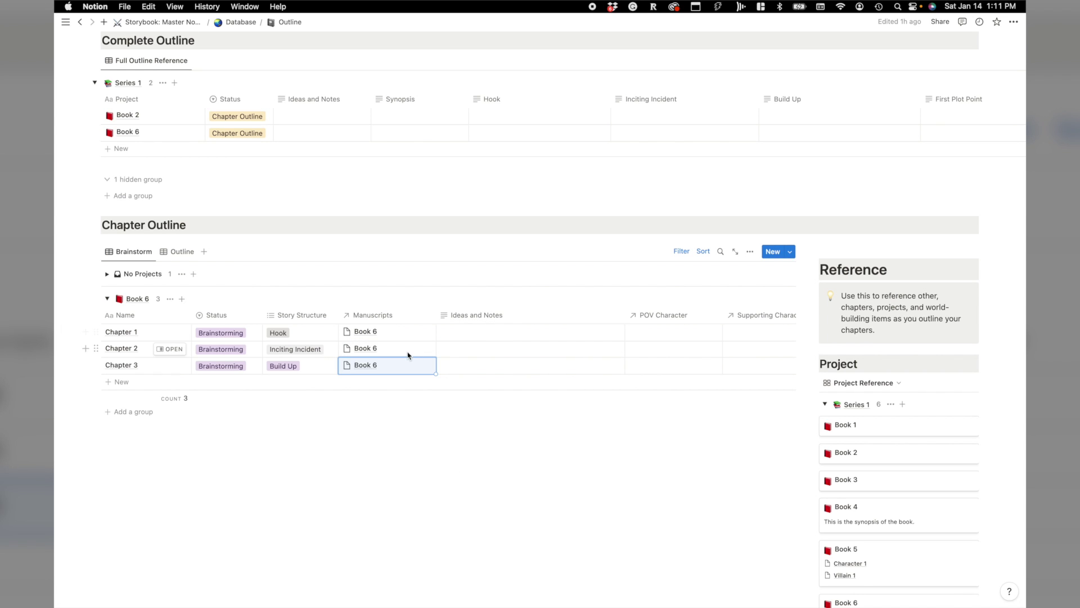
# Examine the Brainstorm view's columns from Ideas and Notes through Items, and return to its first columns
pyautogui.hscroll(2, 473, 334)
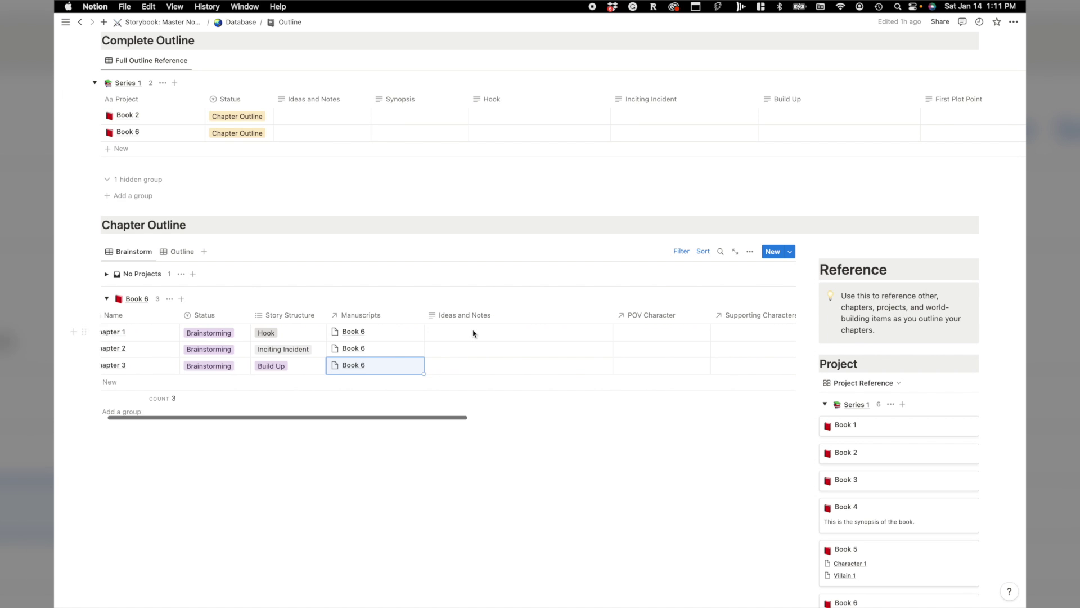
pyautogui.hscroll(6, 473, 333)
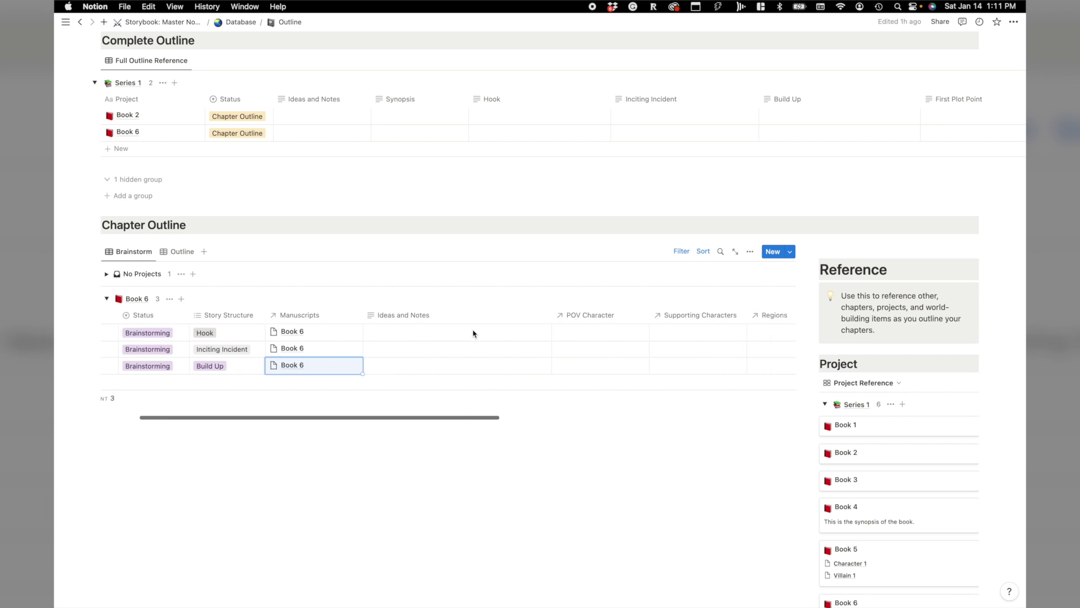
pyautogui.hscroll(8, 516, 337)
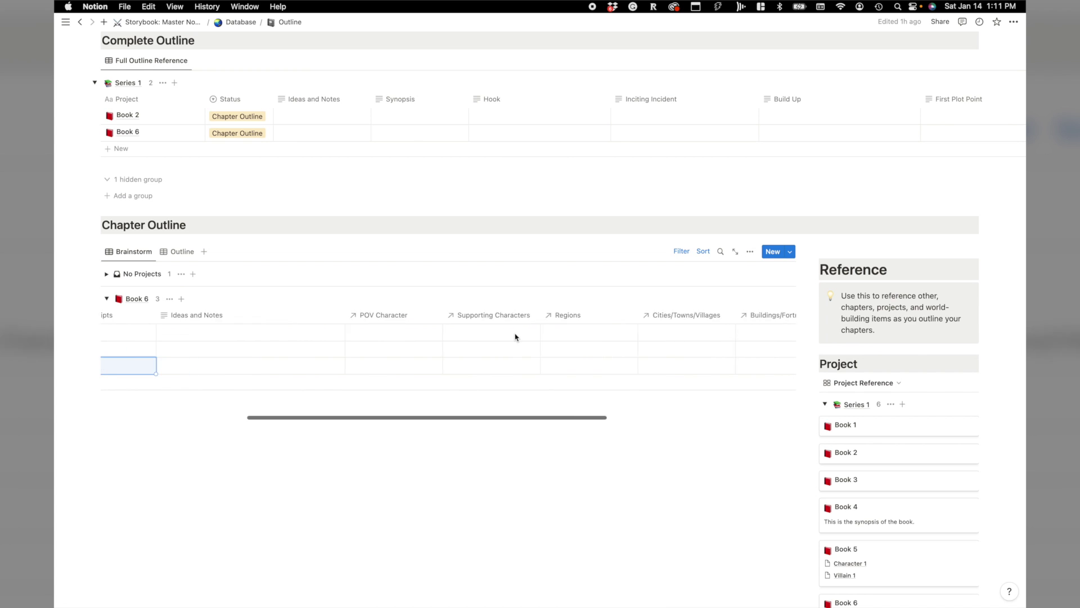
pyautogui.hscroll(5, 562, 337)
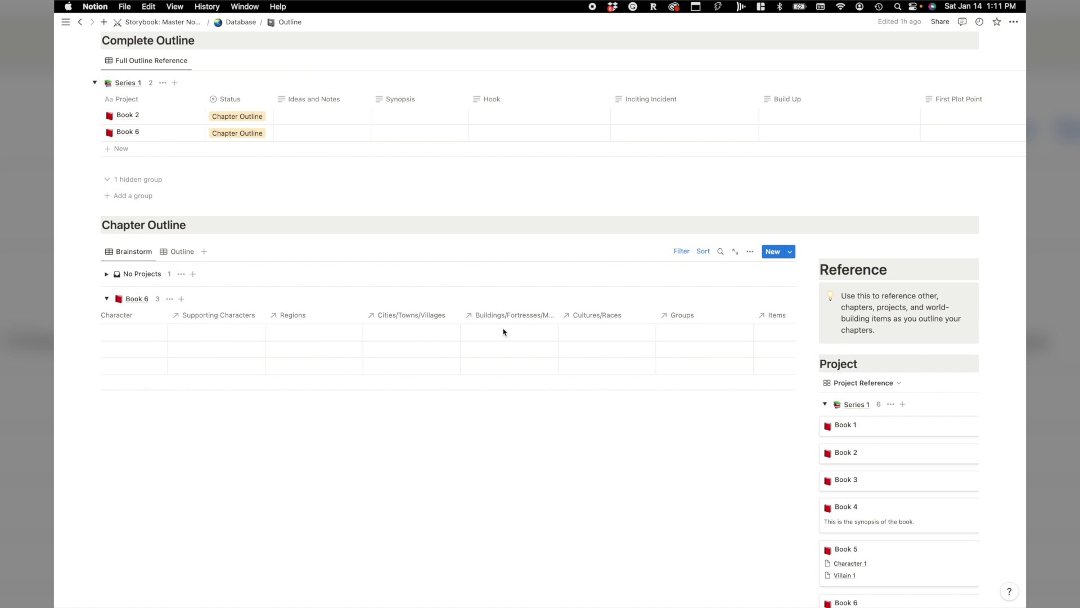
pyautogui.hscroll(3, 515, 340)
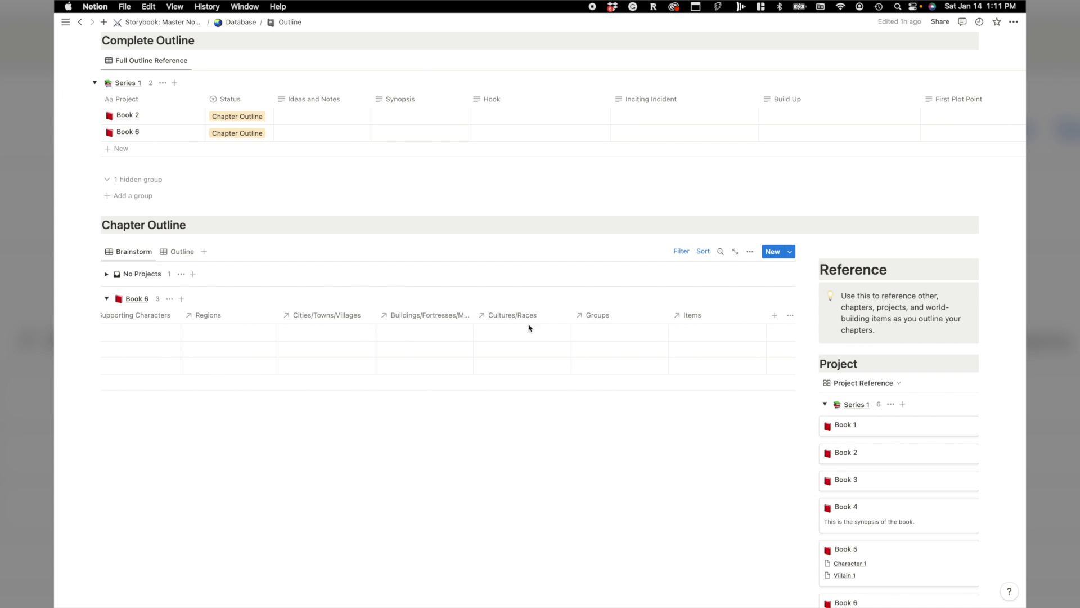
pyautogui.hscroll(-10, 671, 340)
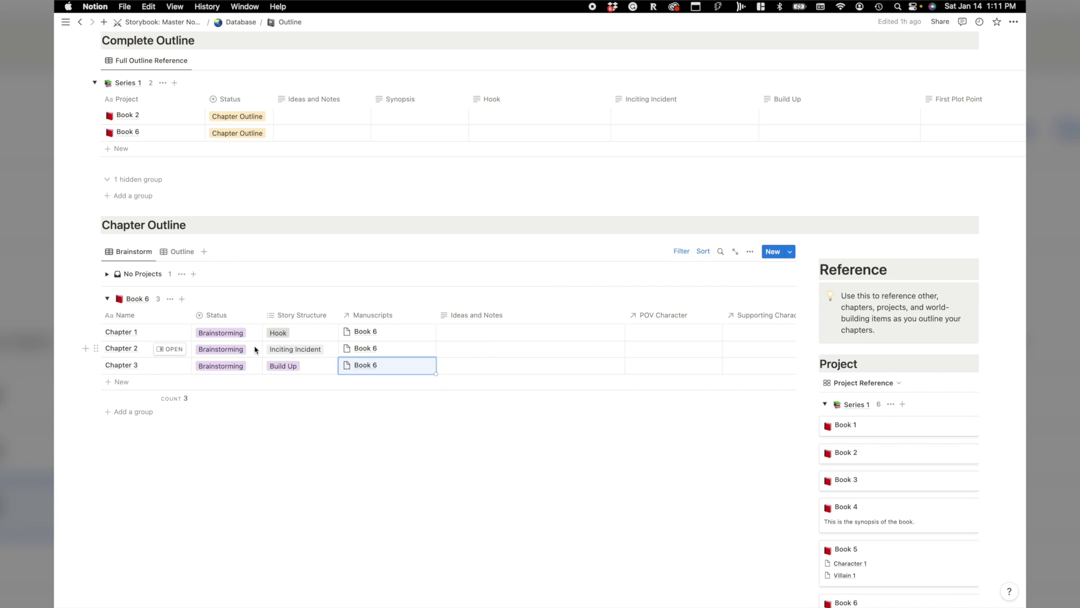
# Set the status of Book 6's Chapter 1 to Outlining and switch the Chapter Outline table to its Outline view
pyautogui.click(237, 332)
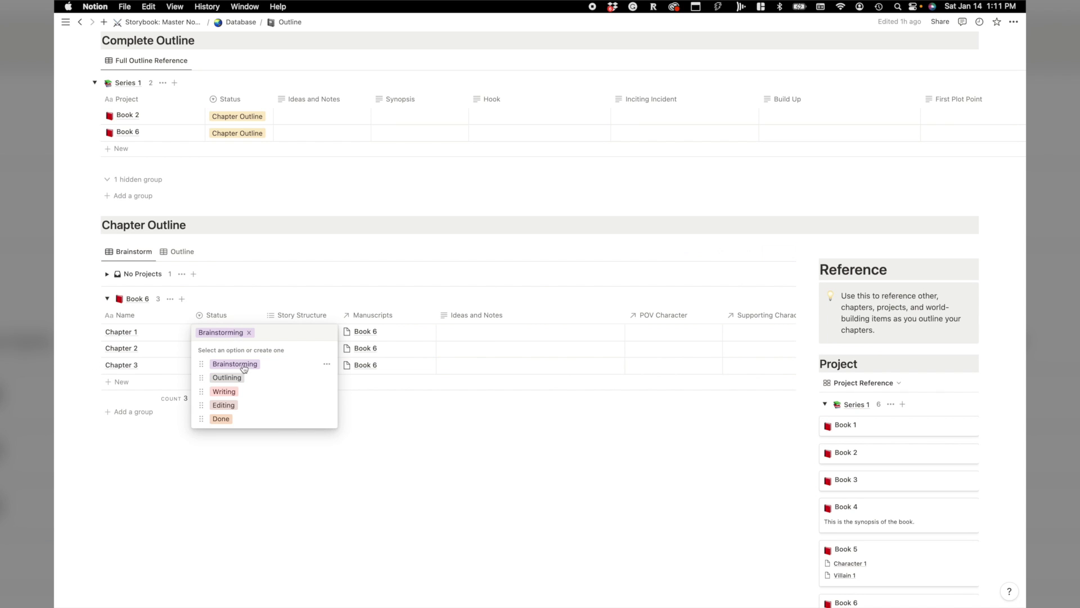
pyautogui.click(242, 376)
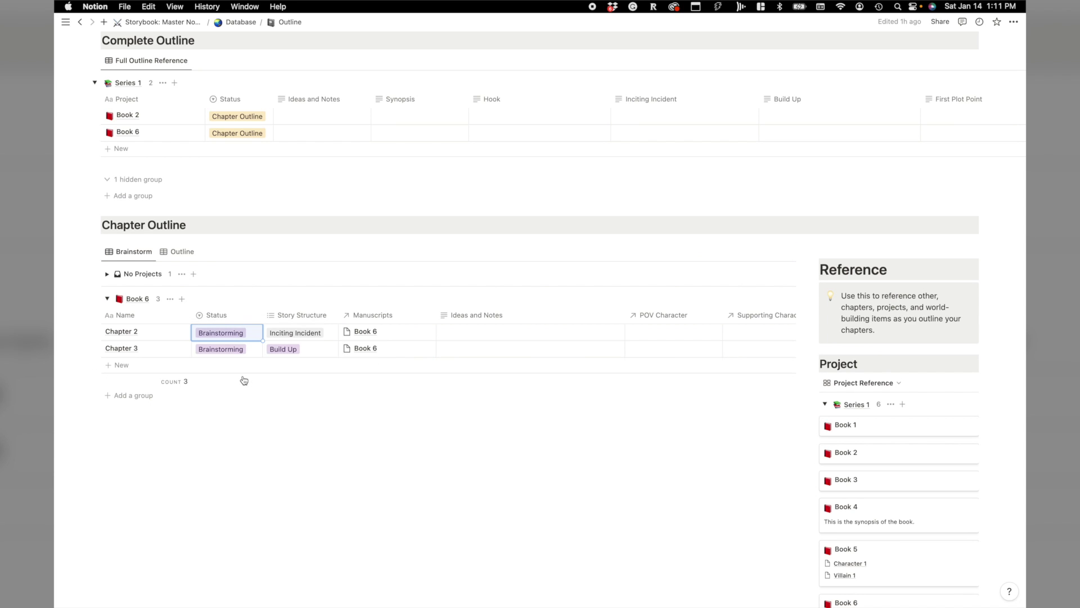
pyautogui.click(181, 253)
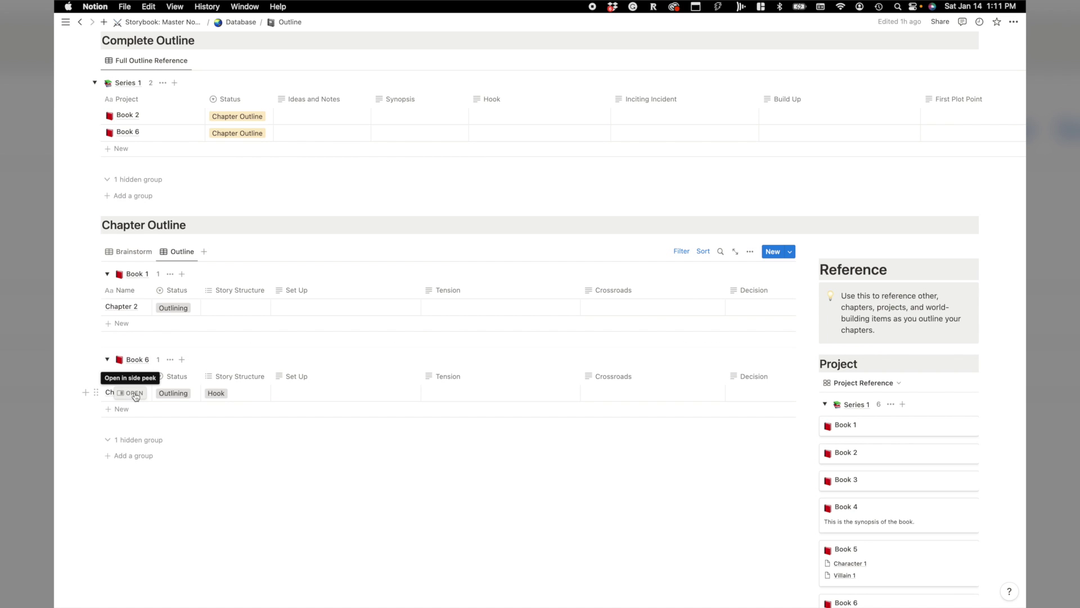
# Compare the Book 1 and Book 6 groups in the Outline view, leaving Book 1 collapsed and Book 6 expanded
pyautogui.click(107, 275)
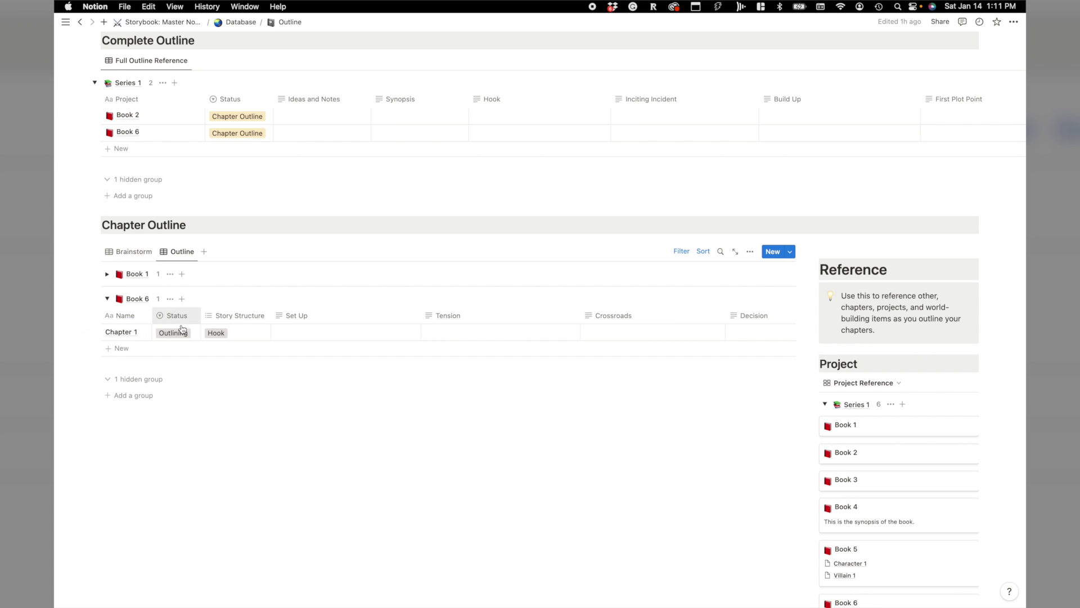
pyautogui.click(108, 274)
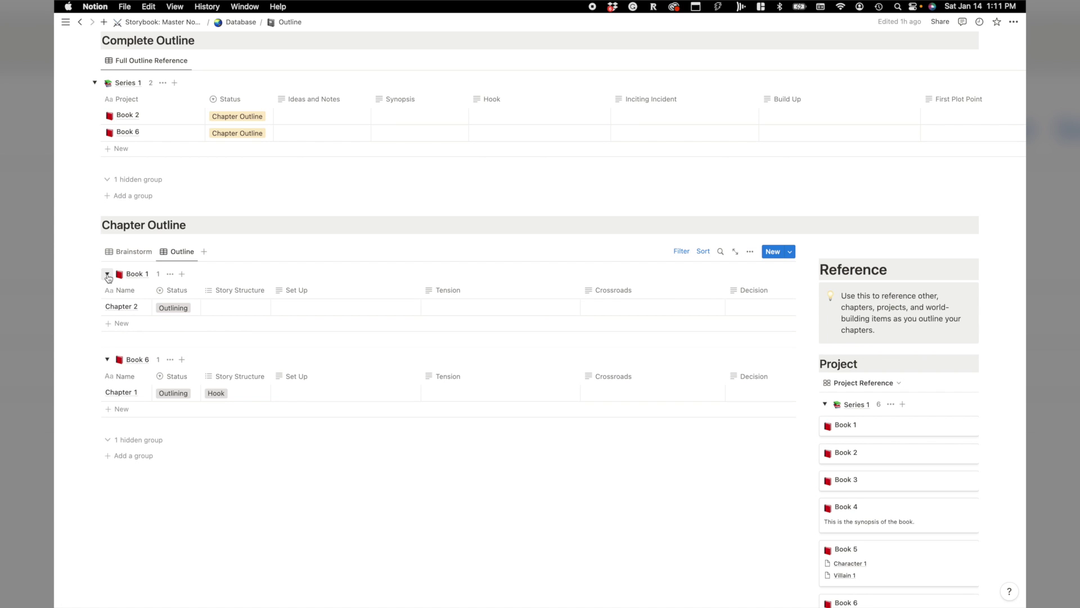
pyautogui.click(107, 274)
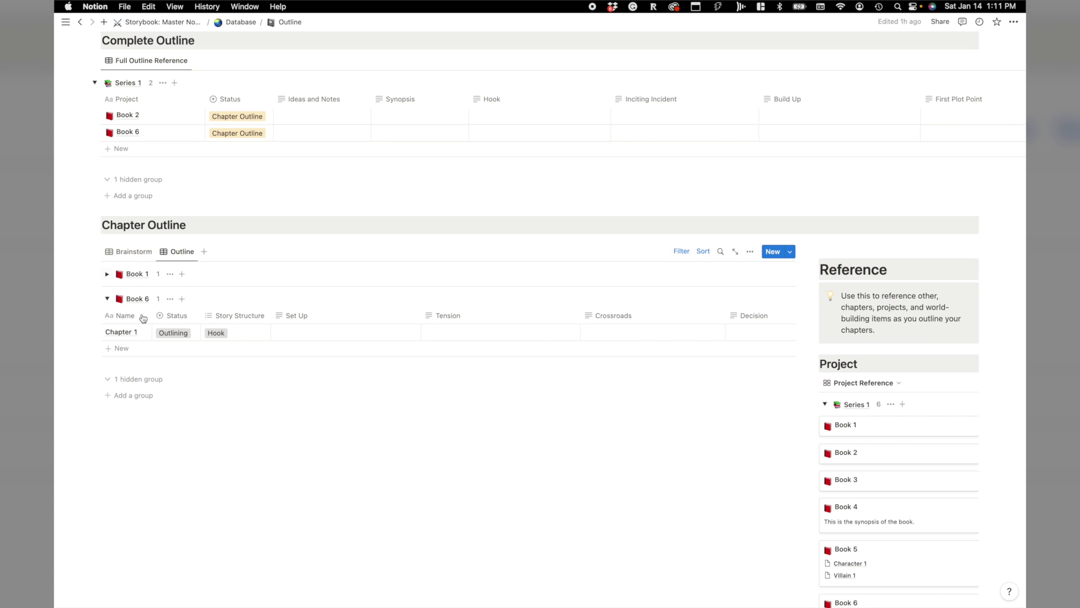
pyautogui.scroll(-2, 169, 307)
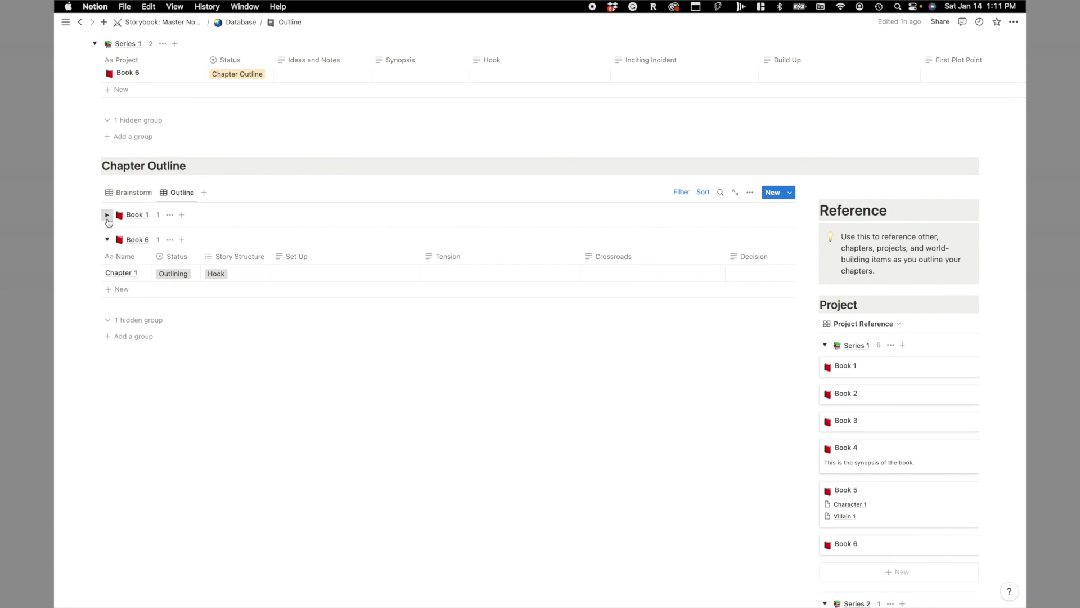
pyautogui.click(107, 217)
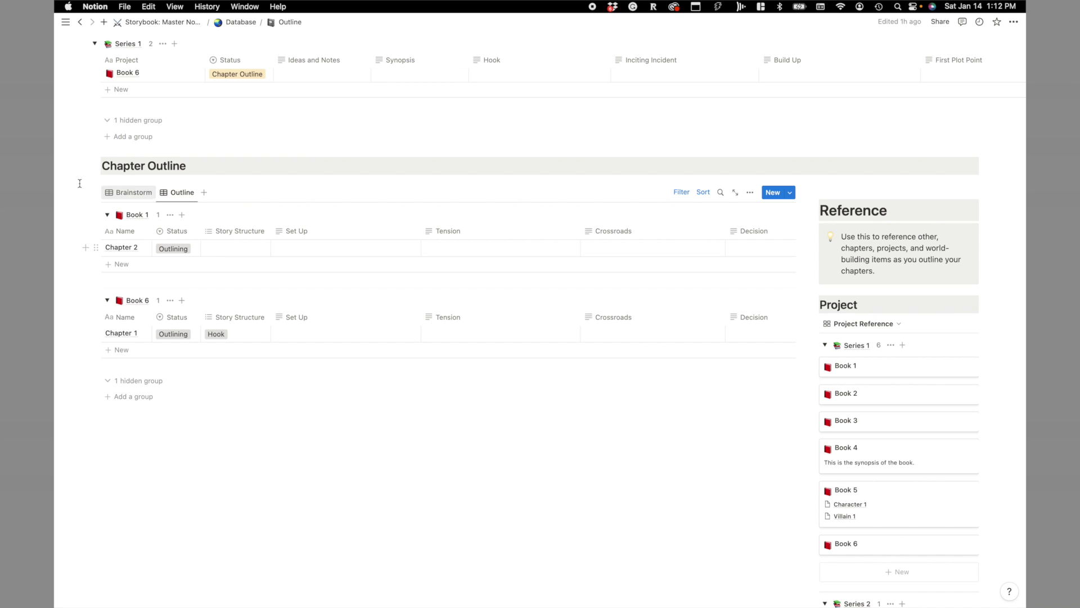
pyautogui.click(108, 216)
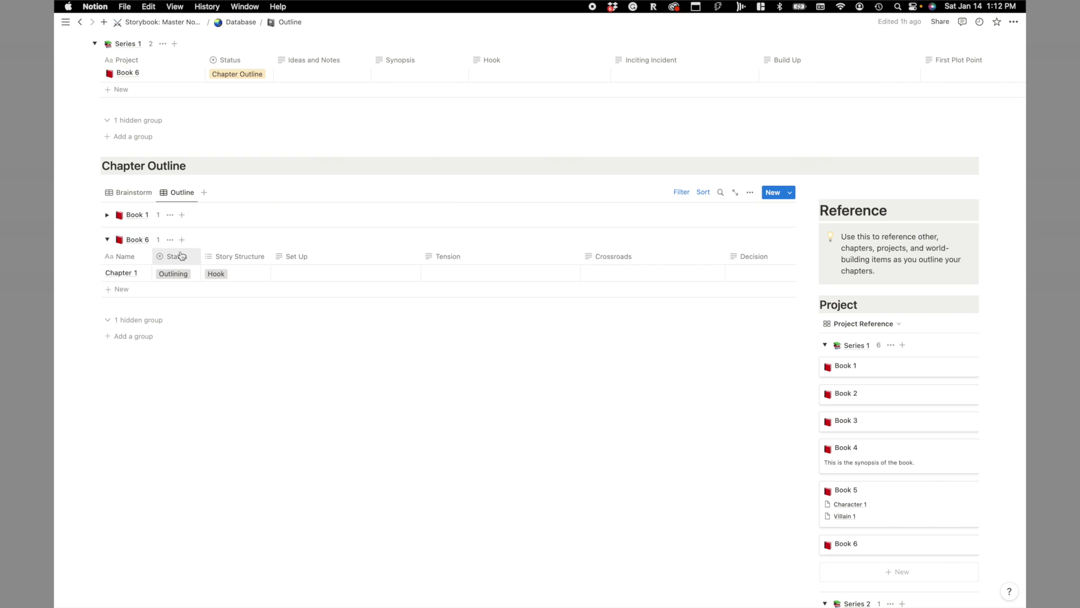
# Hide the Book 1 group in the Chapter Outline table's Outline view
pyautogui.click(170, 216)
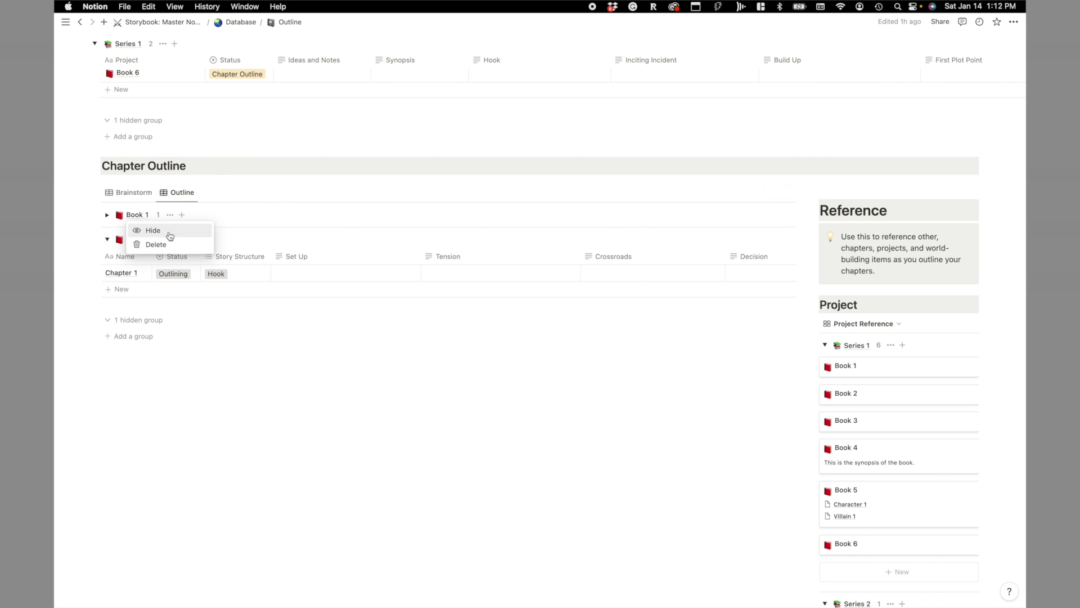
pyautogui.click(87, 219)
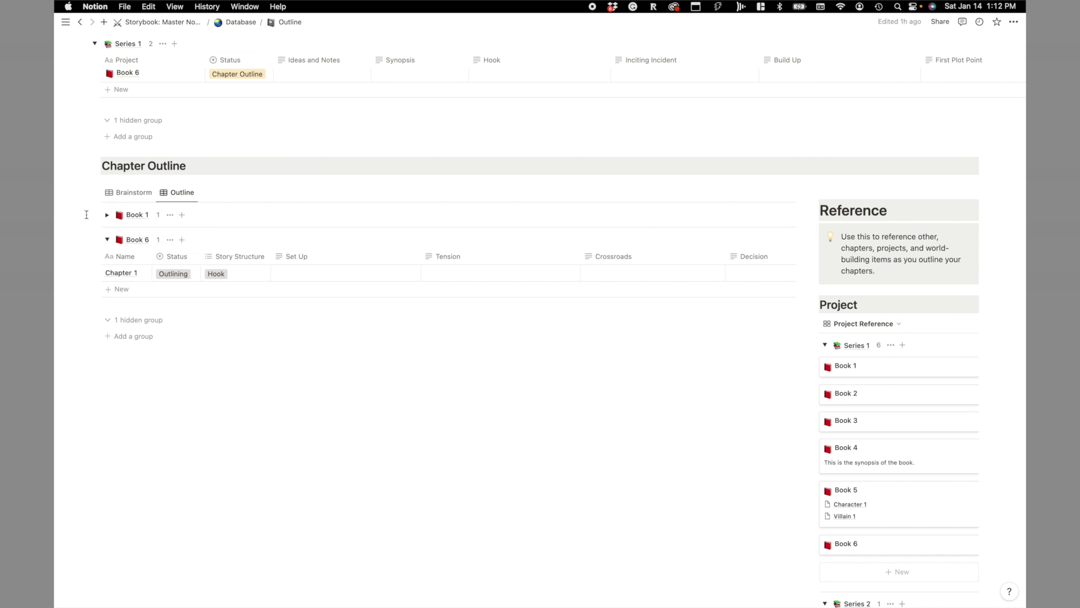
pyautogui.click(169, 216)
pyautogui.click(163, 230)
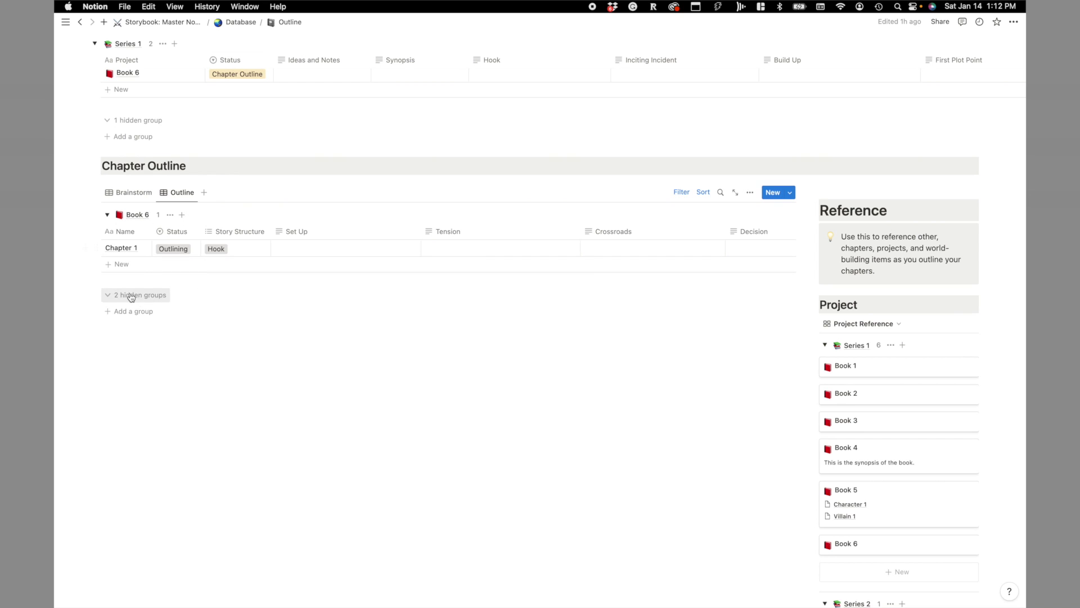
# Show the Book 1 group again from the hidden groups, and collapse the hidden groups list
pyautogui.click(108, 296)
pyautogui.click(170, 402)
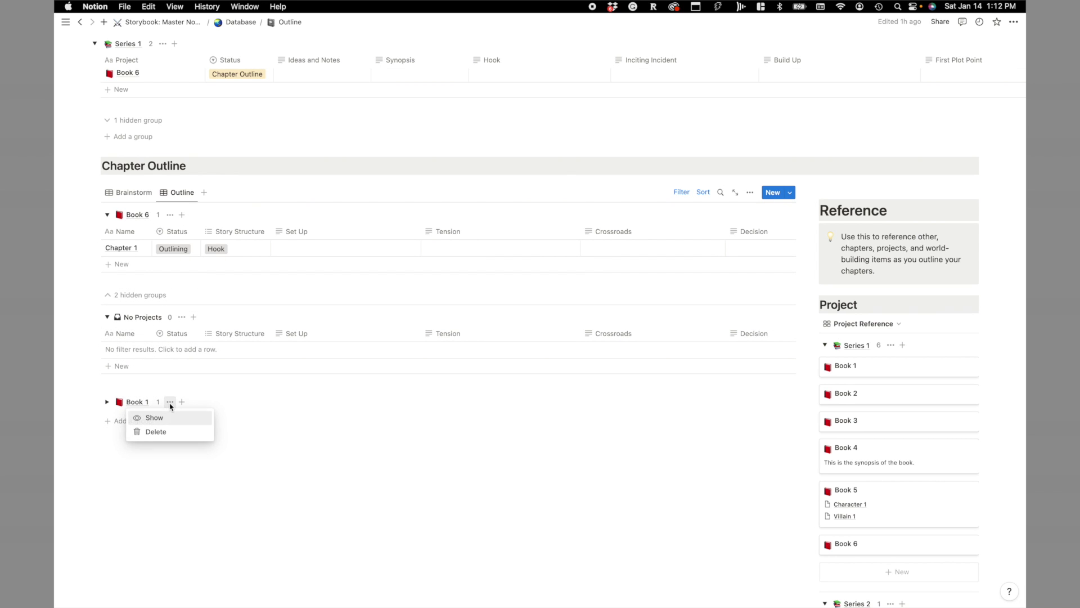
pyautogui.click(154, 417)
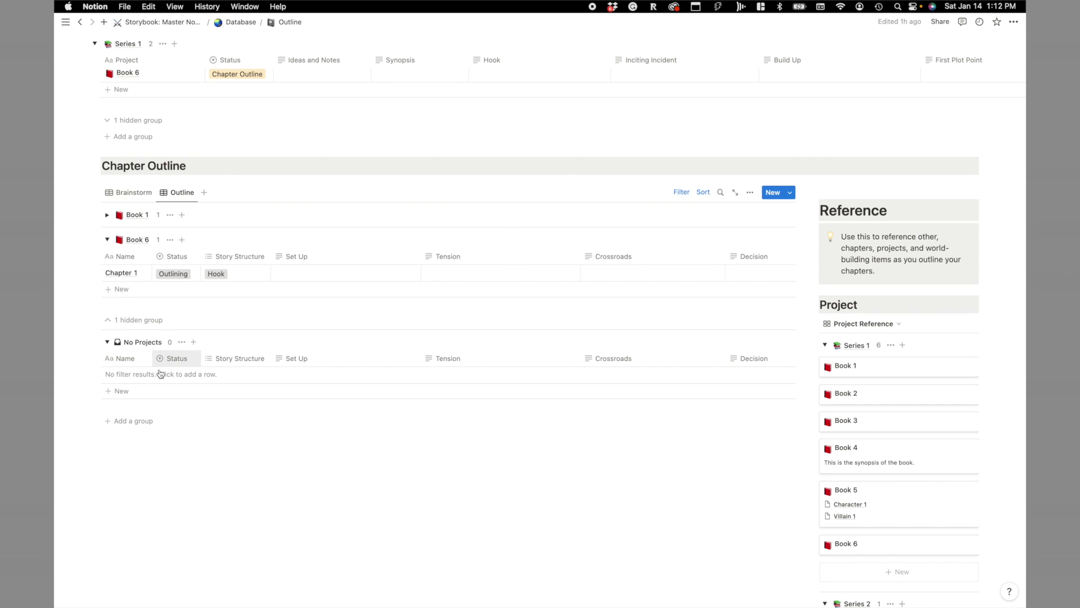
pyautogui.click(140, 320)
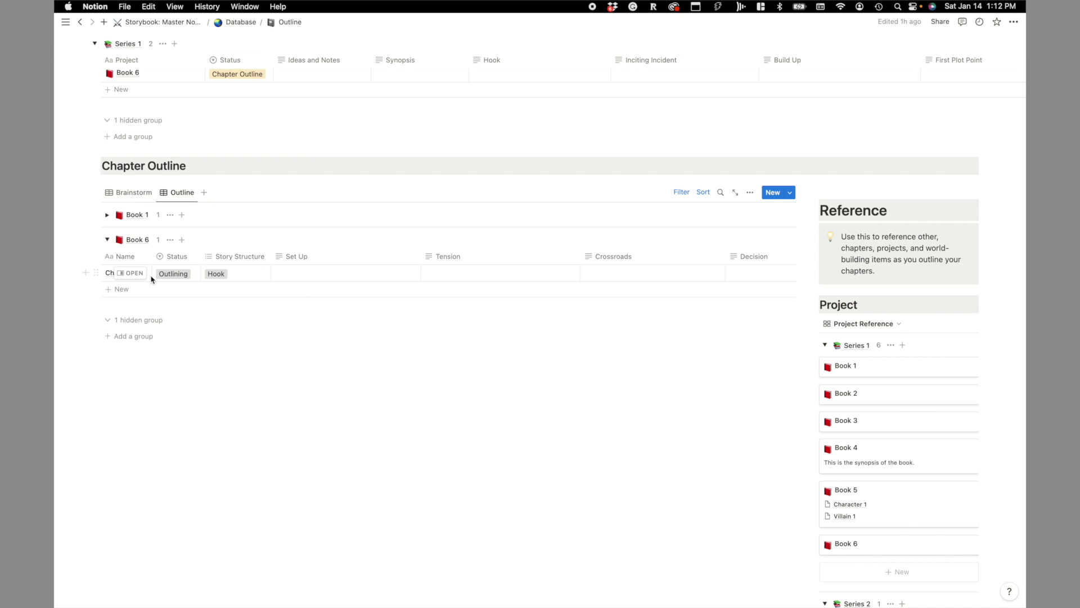
# Examine the Outline view's columns from Set Up through Outcome, and return to its first columns
pyautogui.hscroll(5, 293, 272)
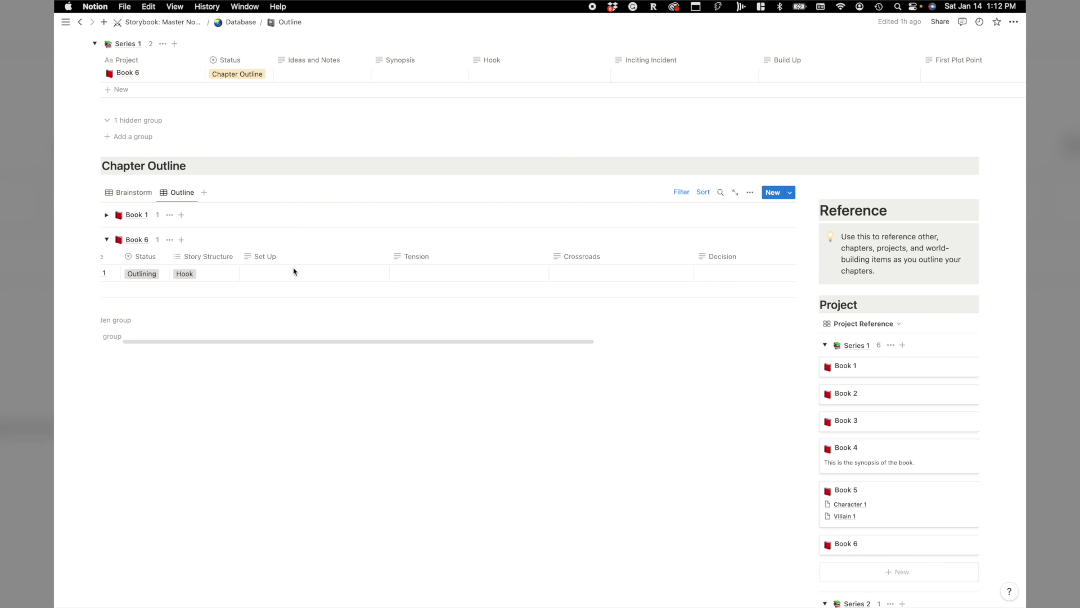
pyautogui.hscroll(10, 565, 270)
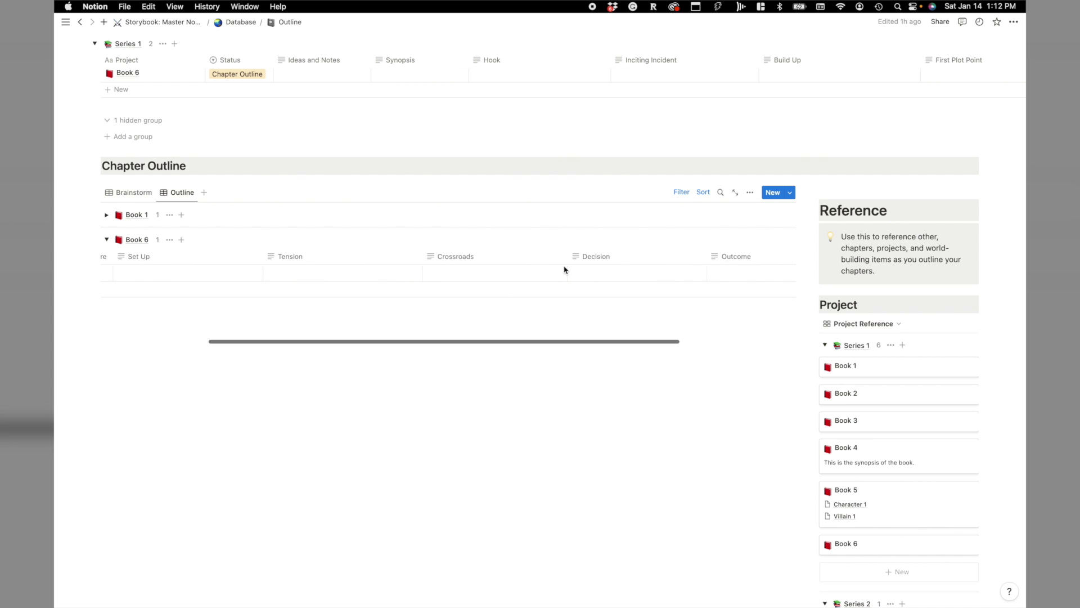
pyautogui.hscroll(-15, 509, 258)
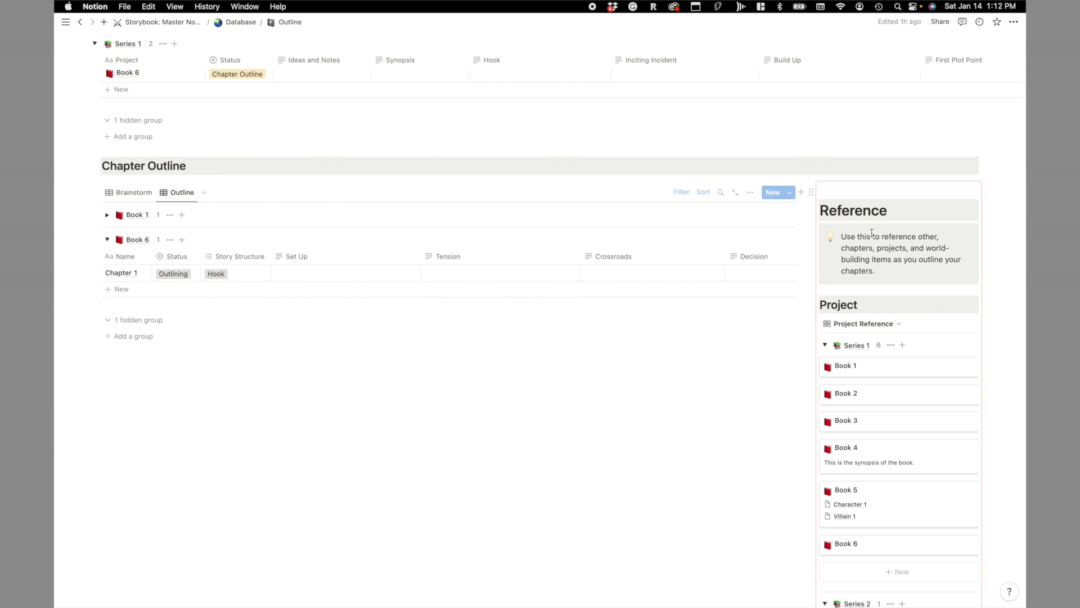
# Switch the Project reference list to Chapter Reference and collapse its Book 1 and No Projects groups
pyautogui.scroll(-3, 872, 232)
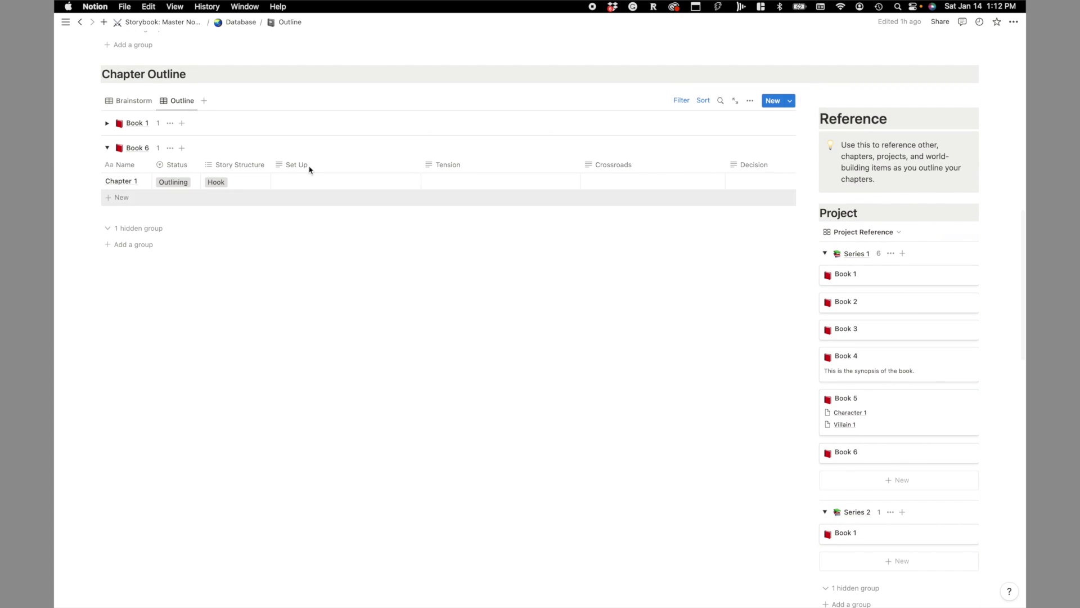
pyautogui.click(895, 233)
pyautogui.click(874, 265)
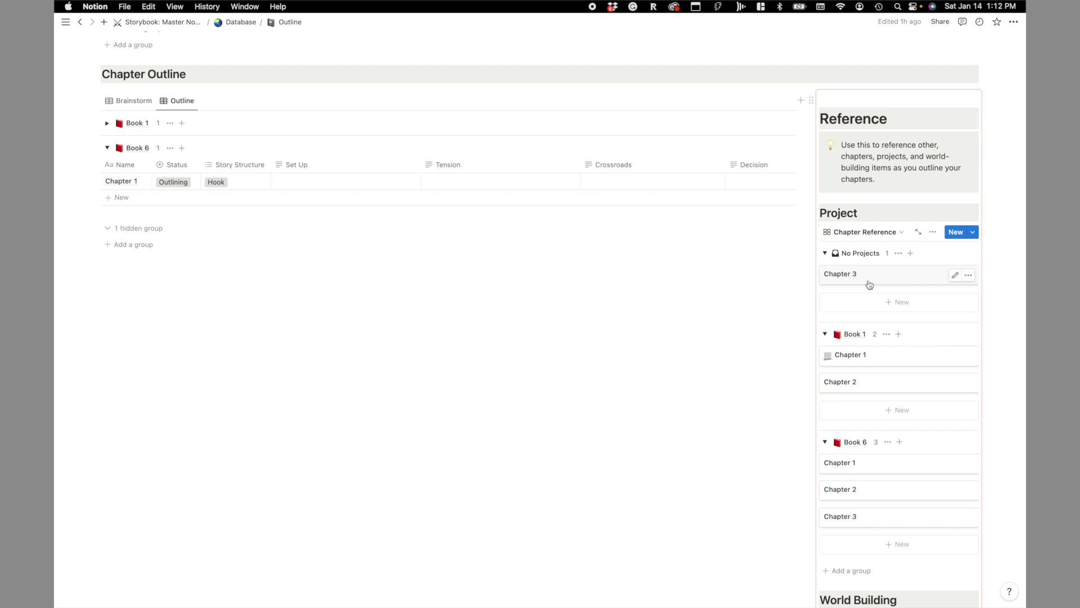
pyautogui.scroll(-2, 871, 273)
pyautogui.scroll(-3, 864, 274)
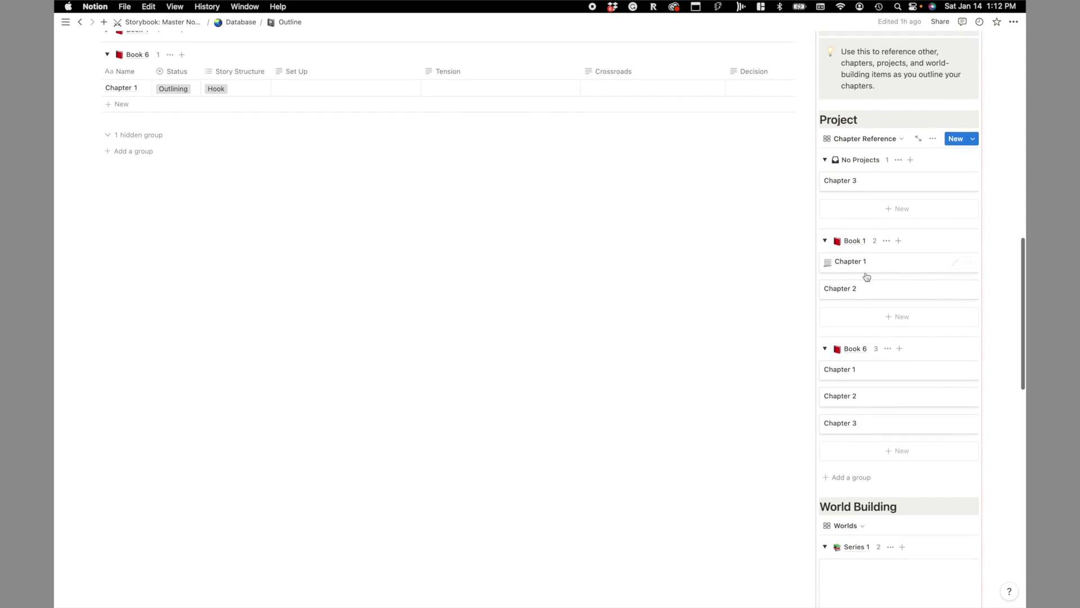
pyautogui.click(825, 213)
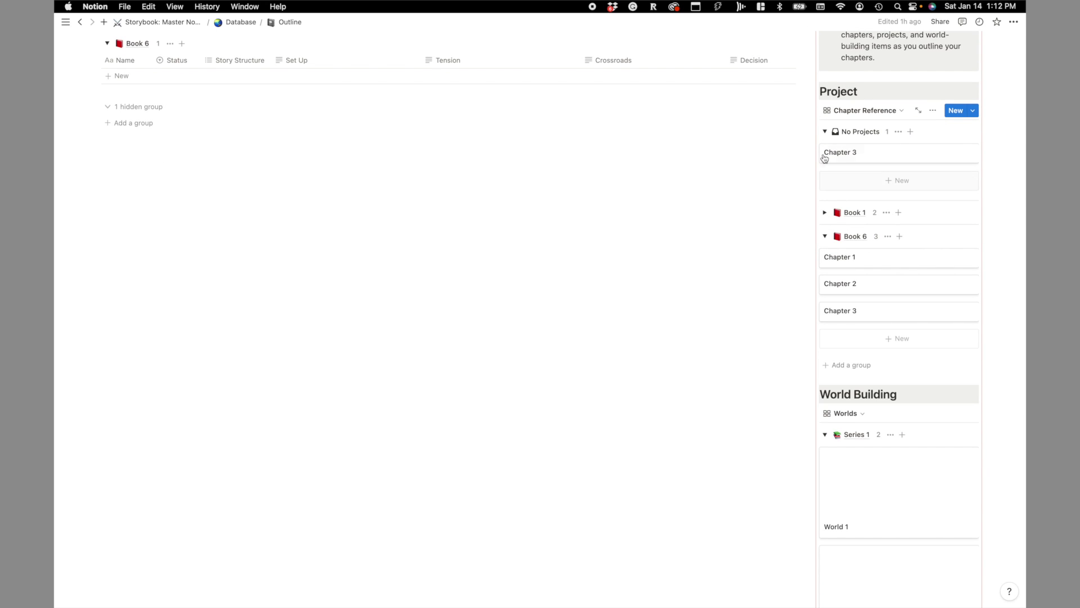
pyautogui.click(825, 132)
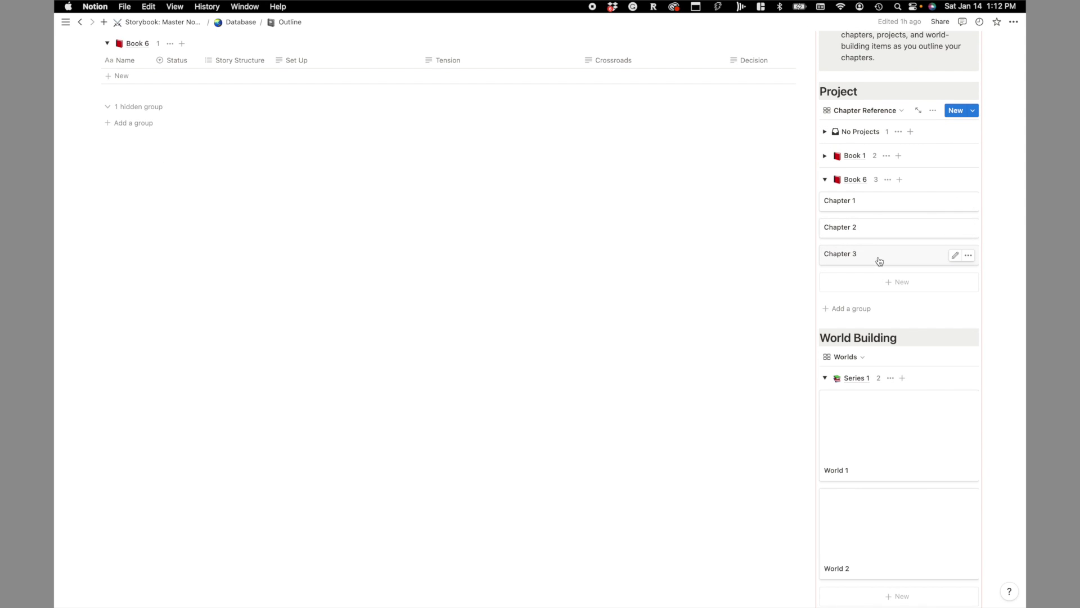
# In the Chapter Outline's Brainstorm view, enter "Idea" in Chapter 2's Ideas and Notes and link Character 1 as its POV Character
pyautogui.scroll(5, 394, 169)
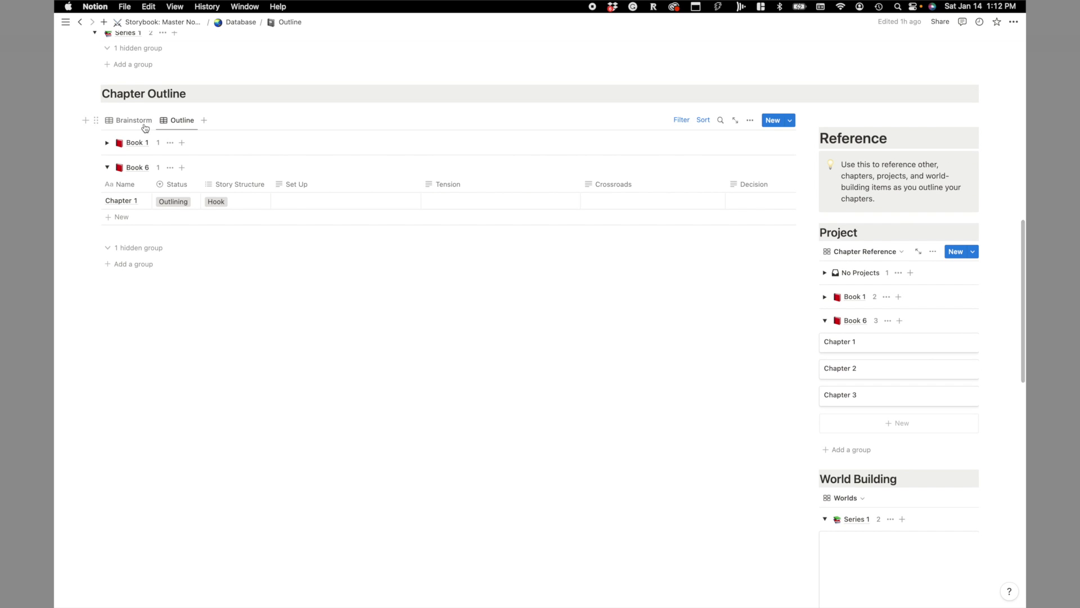
pyautogui.click(138, 121)
pyautogui.click(472, 200)
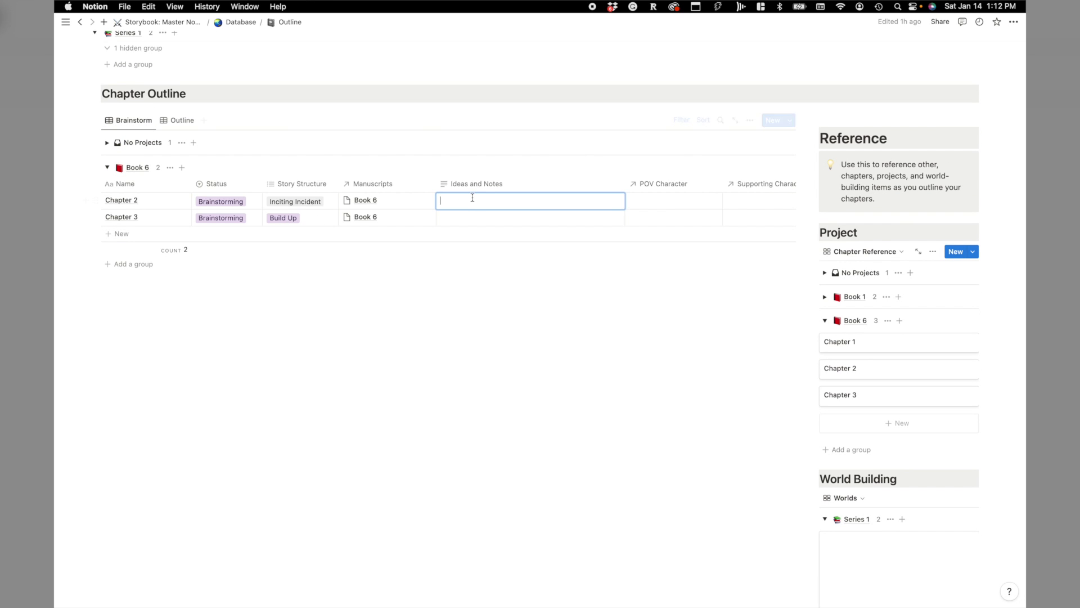
pyautogui.write('Idea')
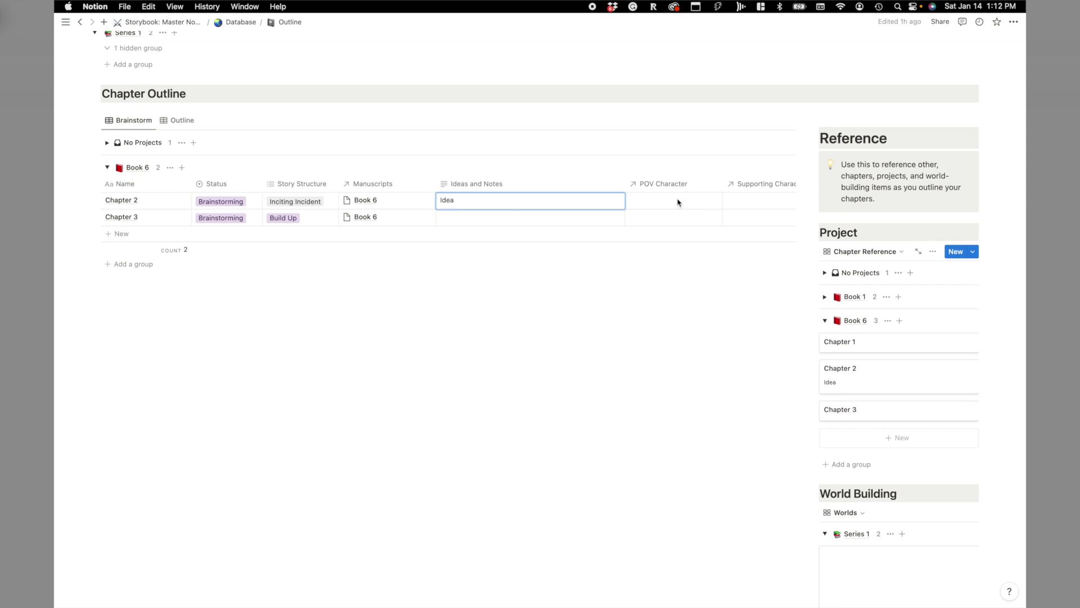
pyautogui.click(673, 204)
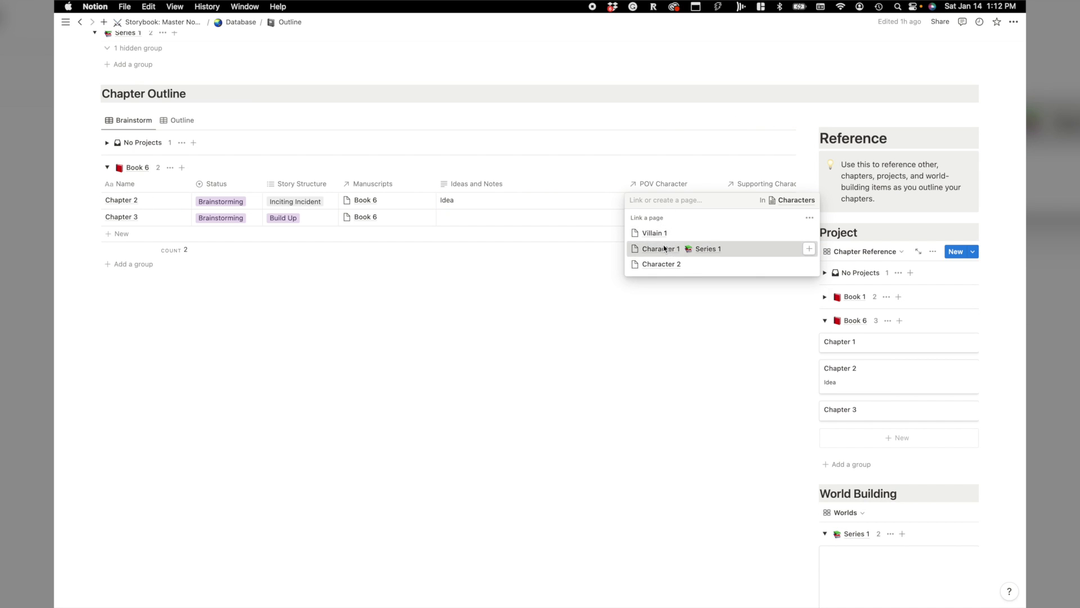
pyautogui.click(663, 249)
pyautogui.press('Escape')
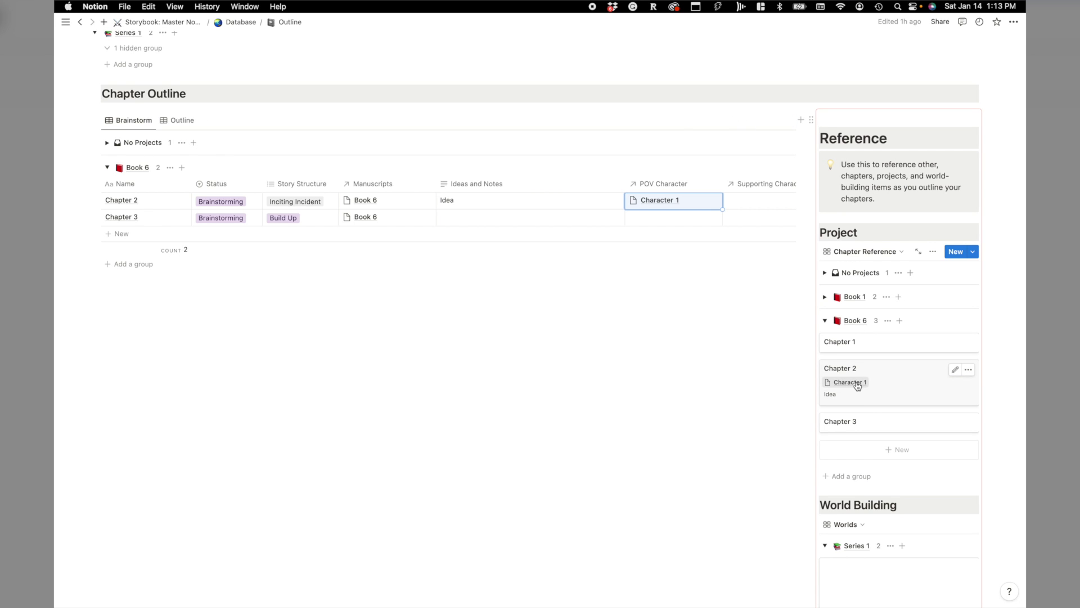
# Switch the World Building reference gallery from Worlds to Characters
pyautogui.scroll(-10, 866, 390)
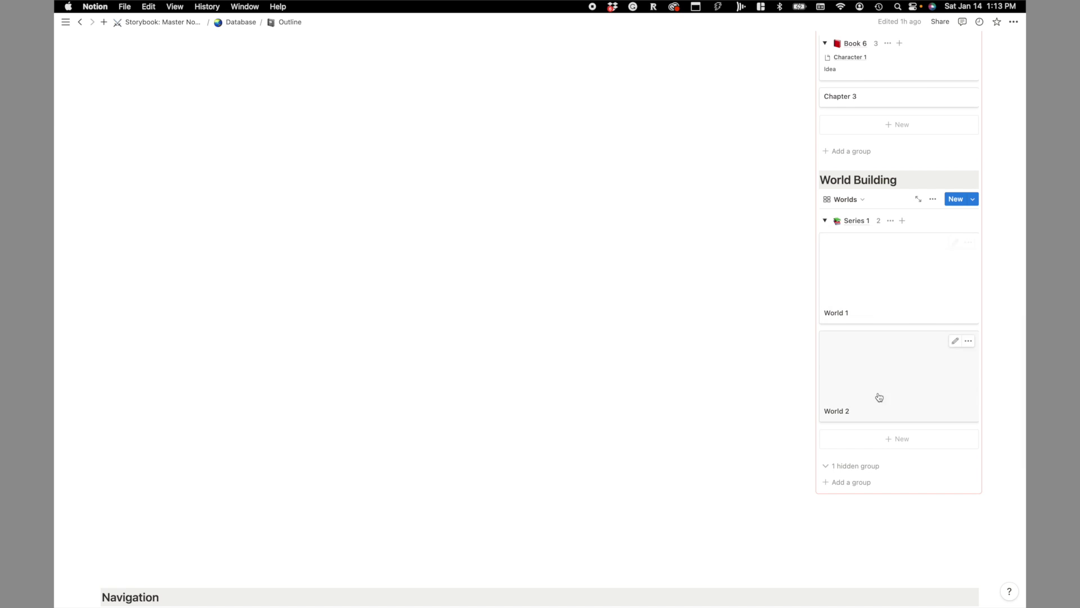
pyautogui.click(857, 199)
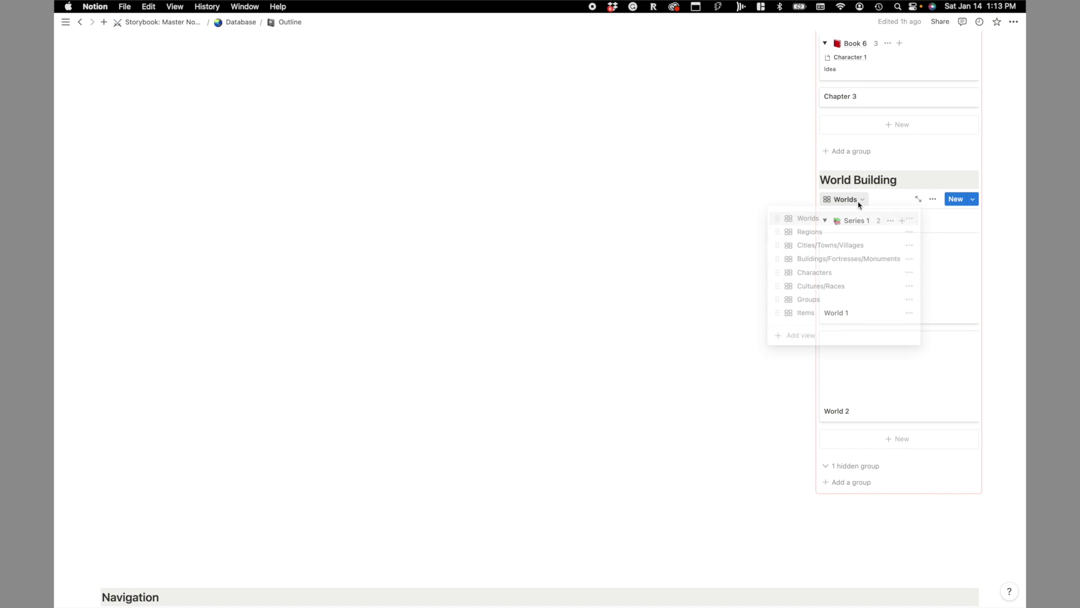
pyautogui.click(837, 274)
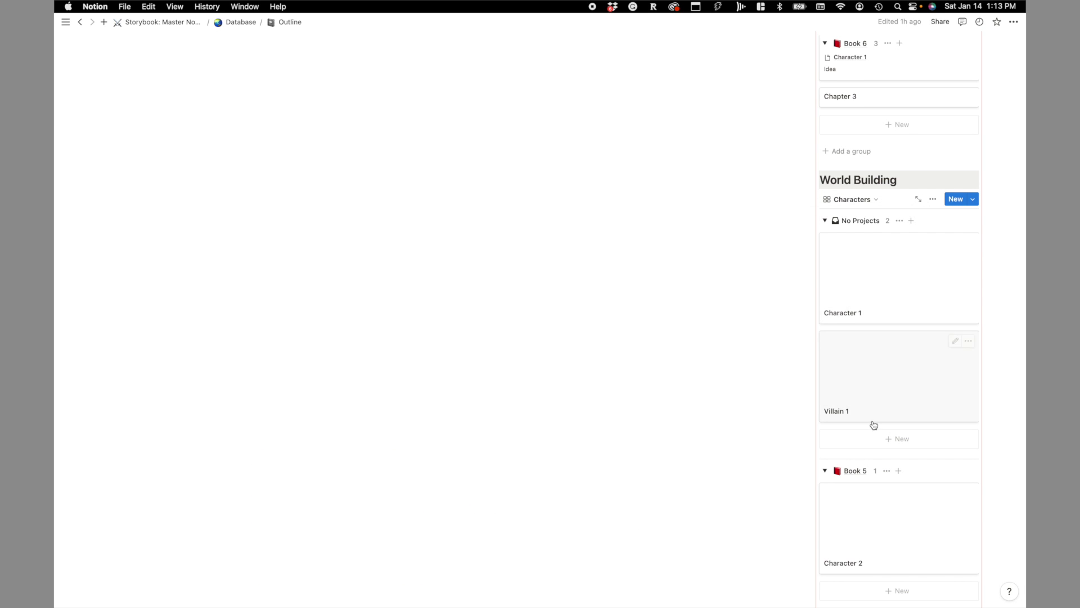
# Open Character 2 from the Book 5 group to view its properties, and close it again
pyautogui.scroll(-6, 874, 425)
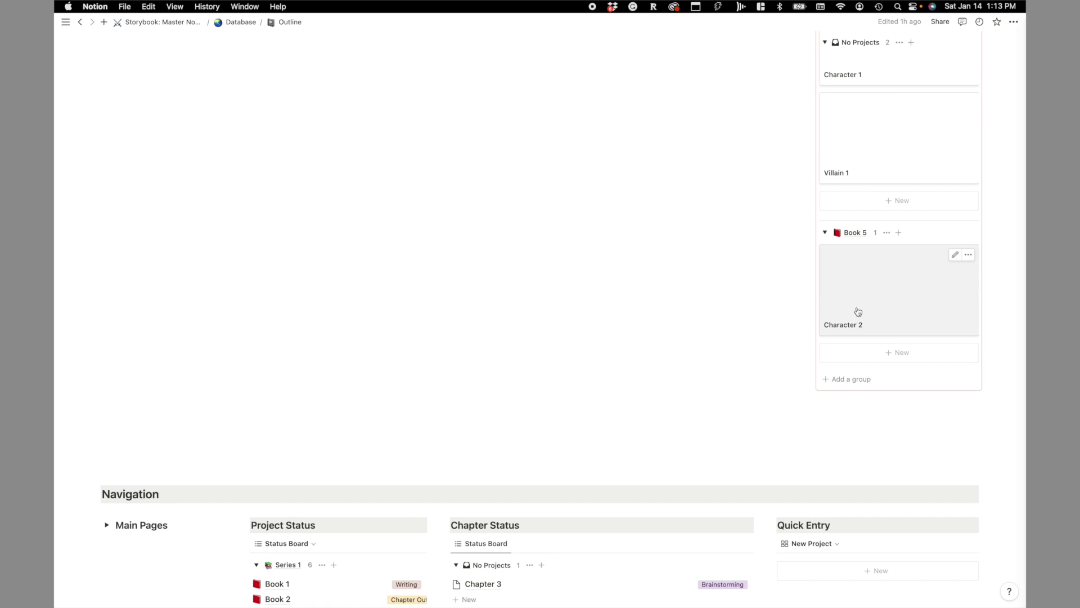
pyautogui.click(869, 311)
pyautogui.scroll(7, 515, 278)
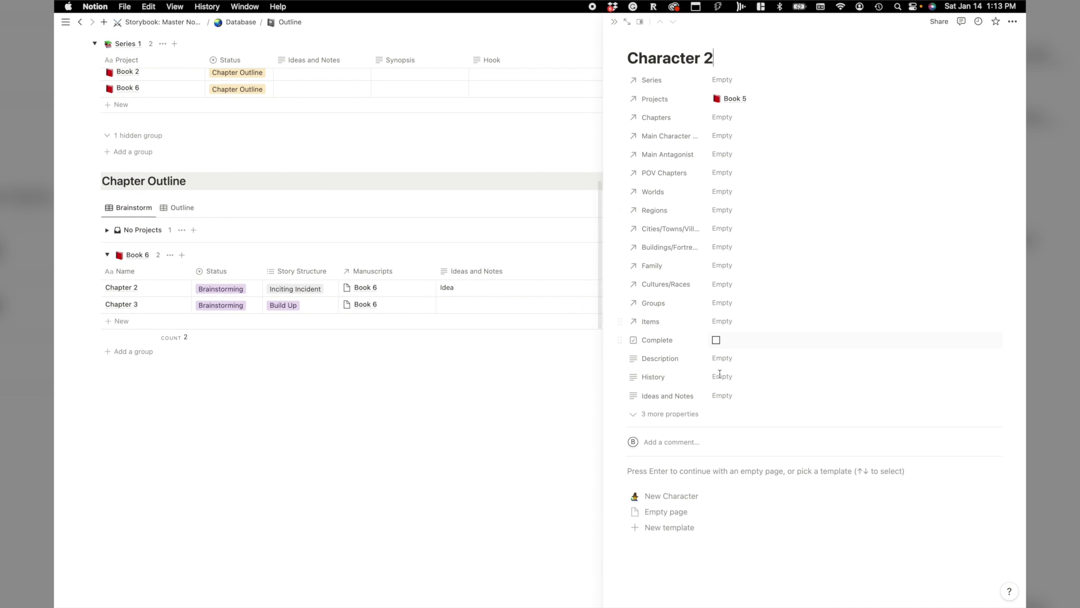
pyautogui.click(615, 24)
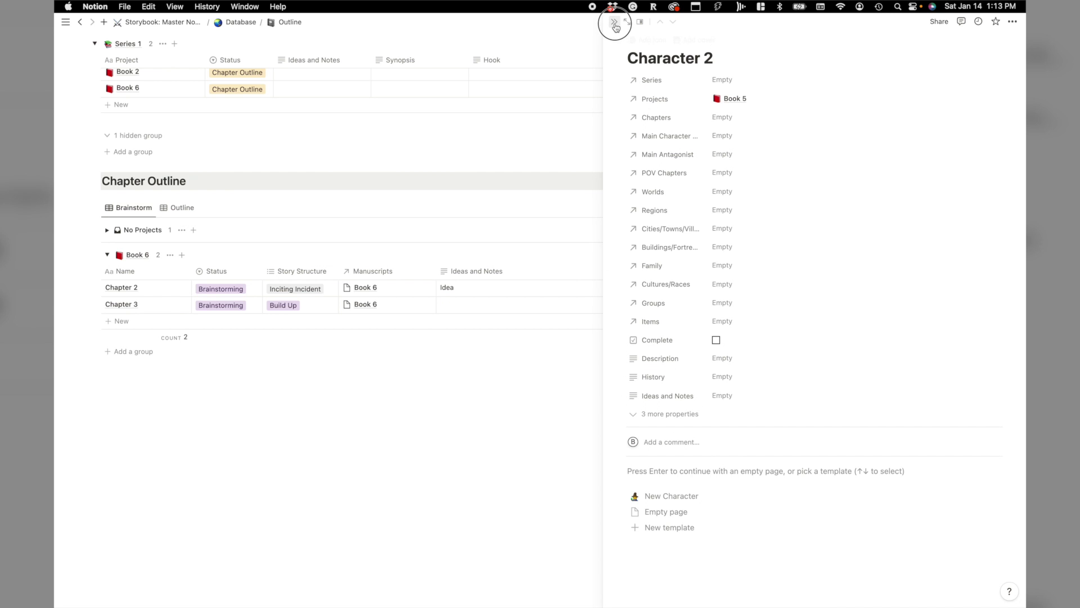
# Switch the Chapter Outline table to the Outline view and set the status of Book 6's Chapter 1 to Writing
pyautogui.scroll(8, 496, 382)
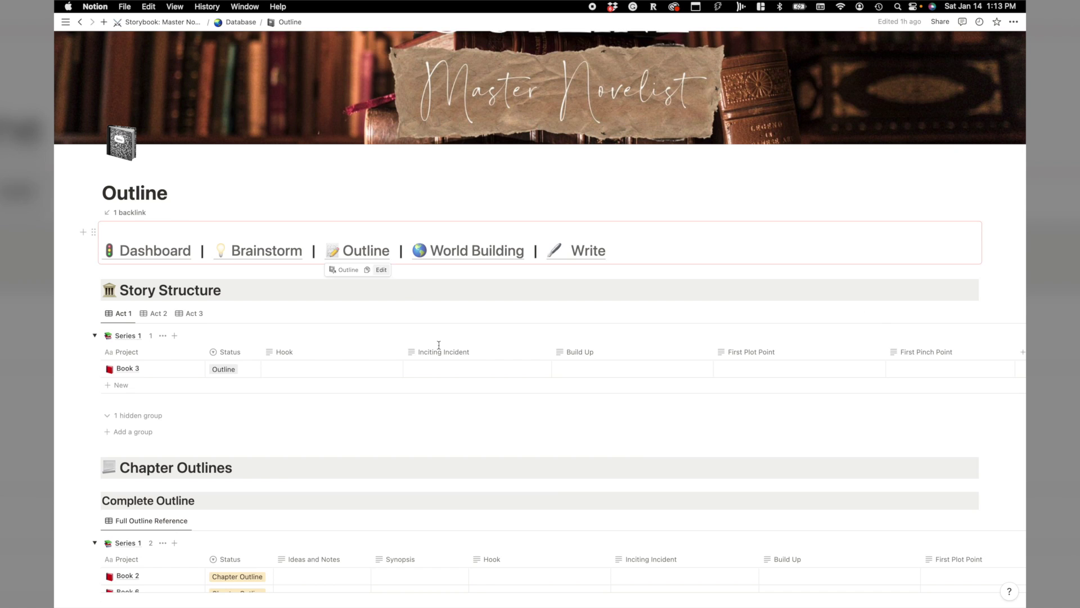
pyautogui.scroll(-3, 440, 349)
pyautogui.scroll(-7, 440, 349)
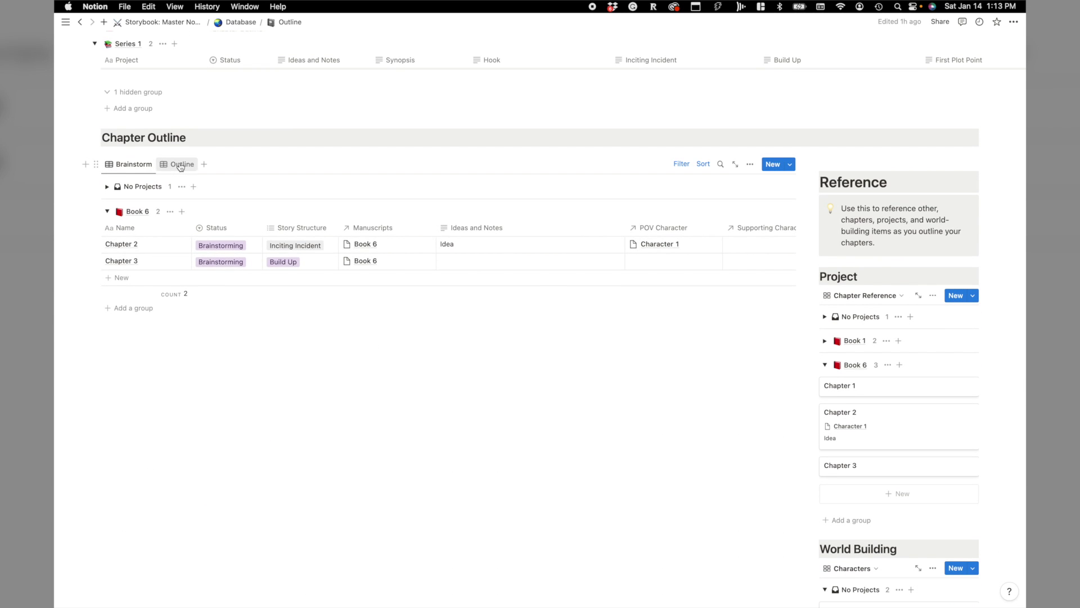
pyautogui.click(179, 163)
pyautogui.click(189, 246)
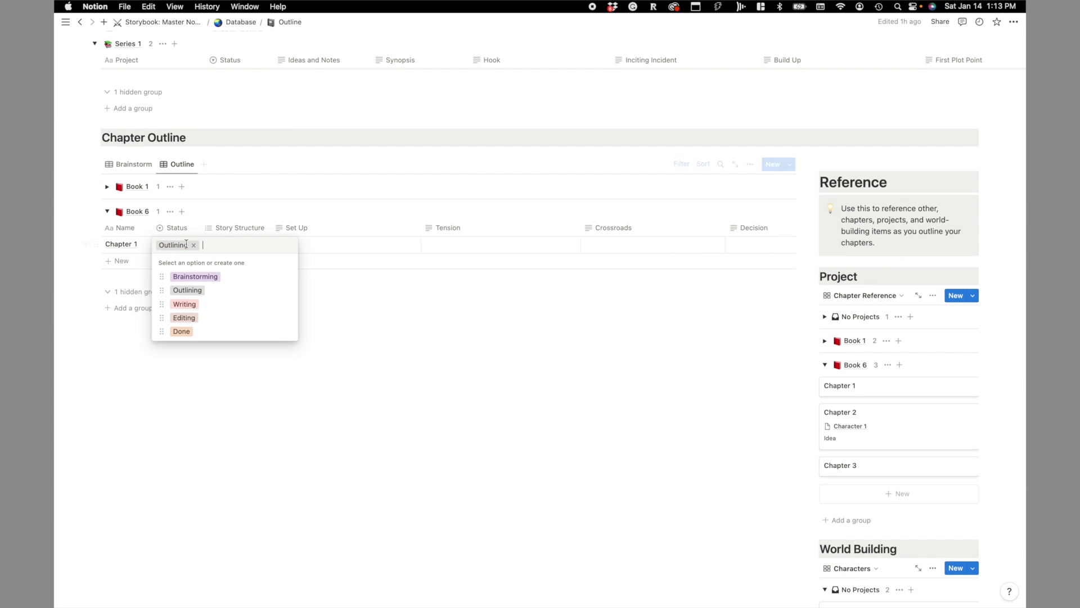
pyautogui.click(202, 308)
# Go to the Dashboard and move Book 6's Chapter 2 from Brainstorming to Outlining on the Chapters status board
pyautogui.scroll(9, 300, 315)
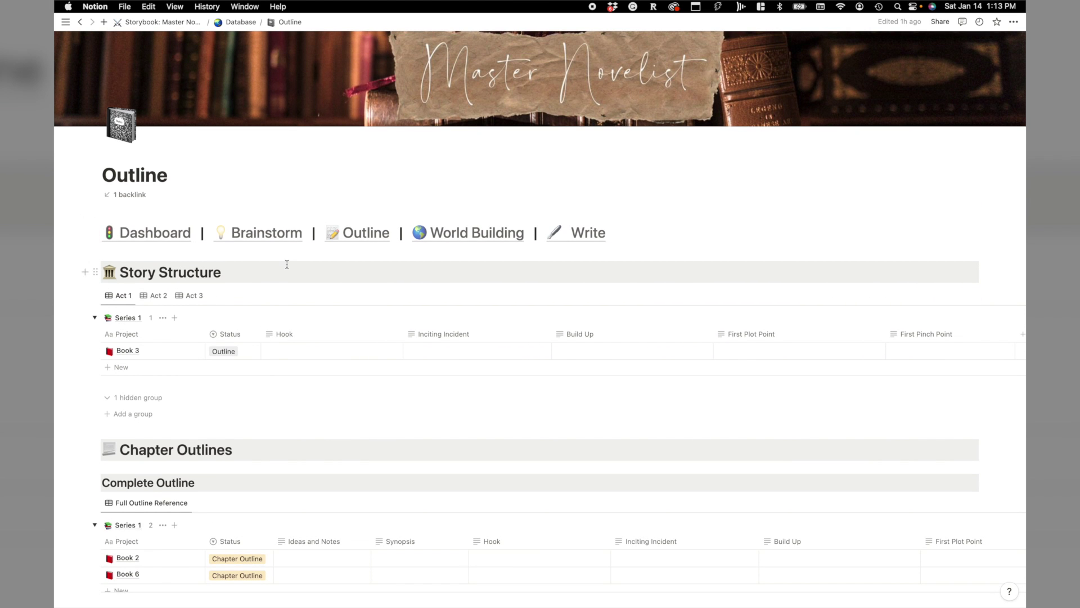
pyautogui.click(178, 237)
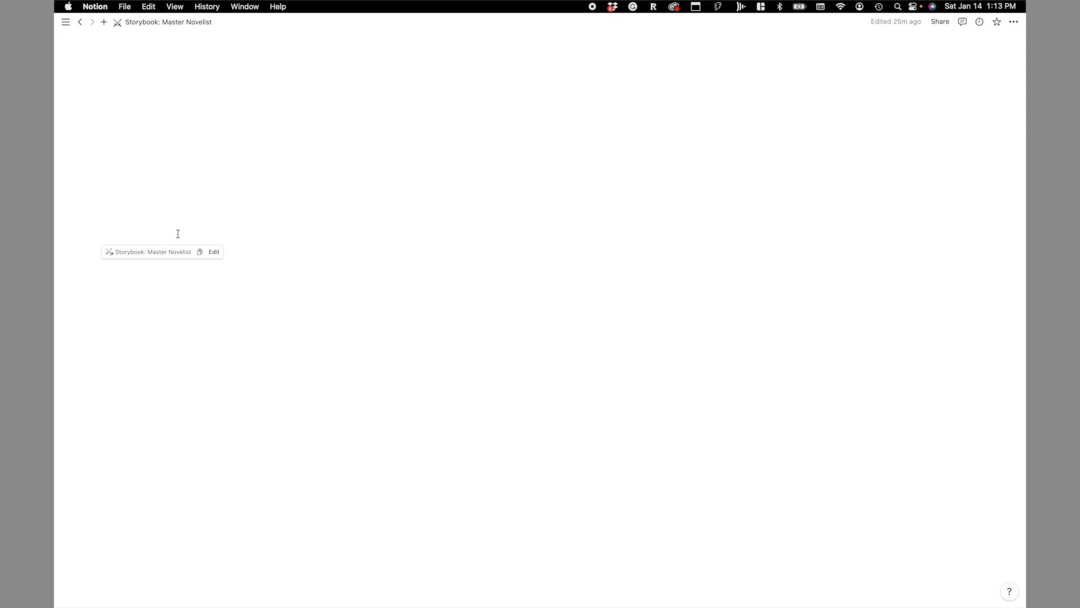
pyautogui.scroll(-5, 384, 288)
pyautogui.scroll(-6, 384, 288)
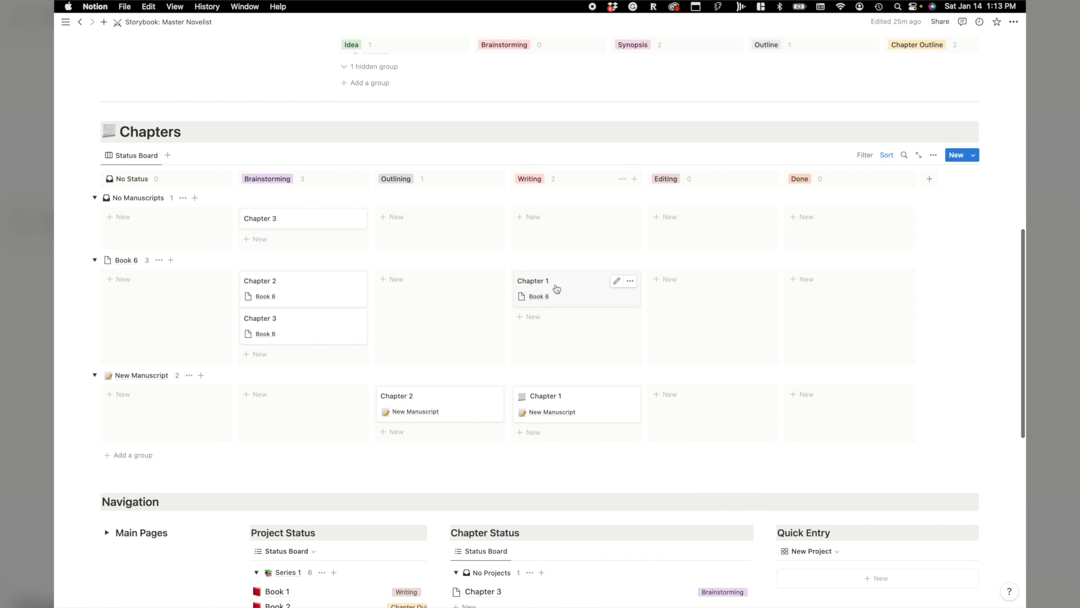
pyautogui.moveTo(322, 296); pyautogui.dragTo(443, 296)
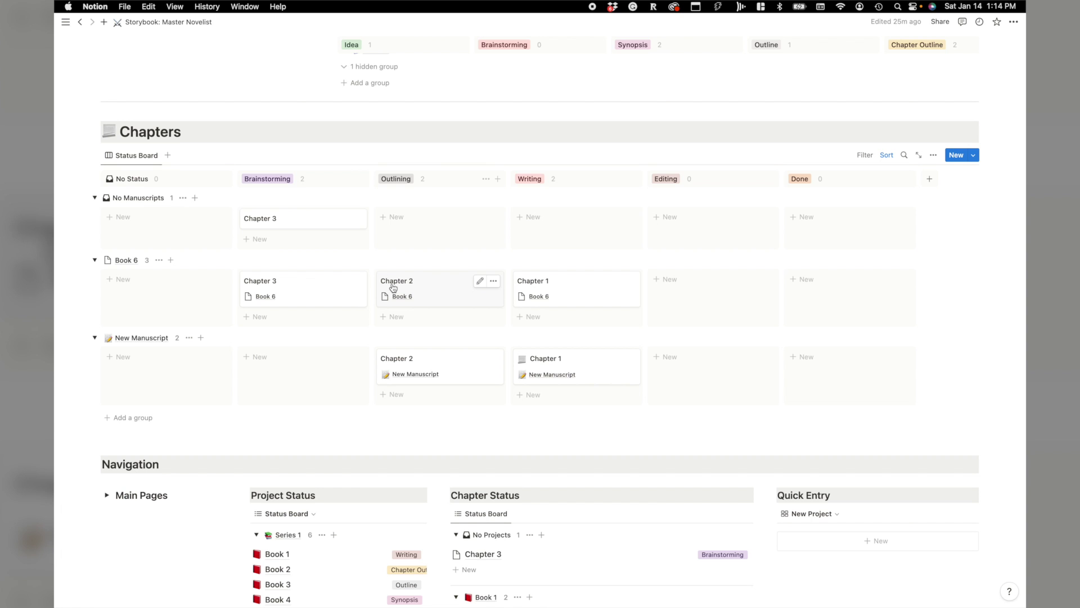
# Open the World Building page and view its Geography and History, Society and Culture, and Items sections
pyautogui.scroll(10, 471, 277)
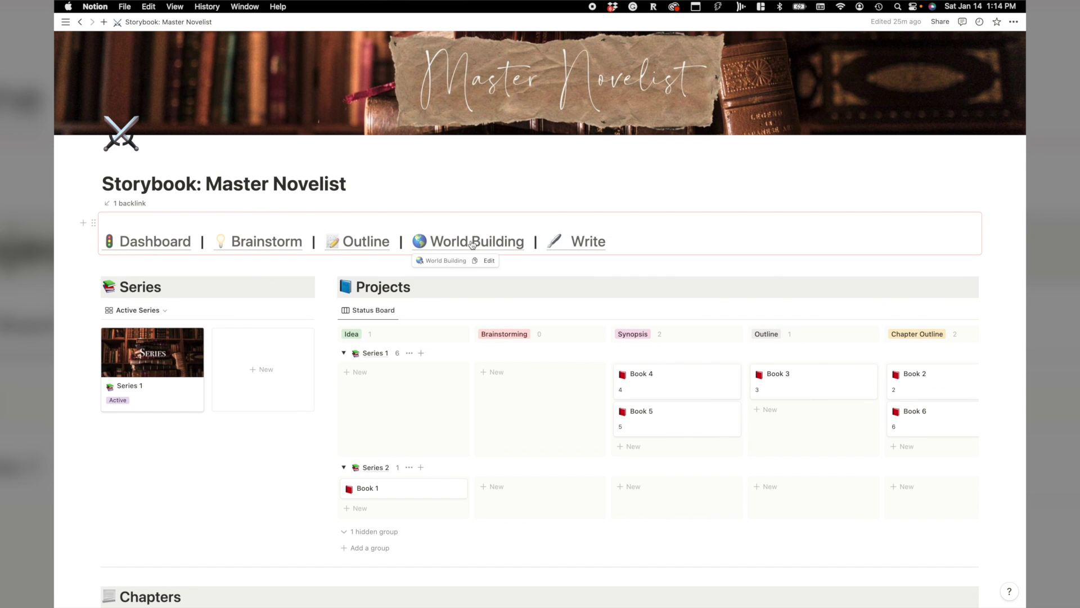
pyautogui.click(472, 244)
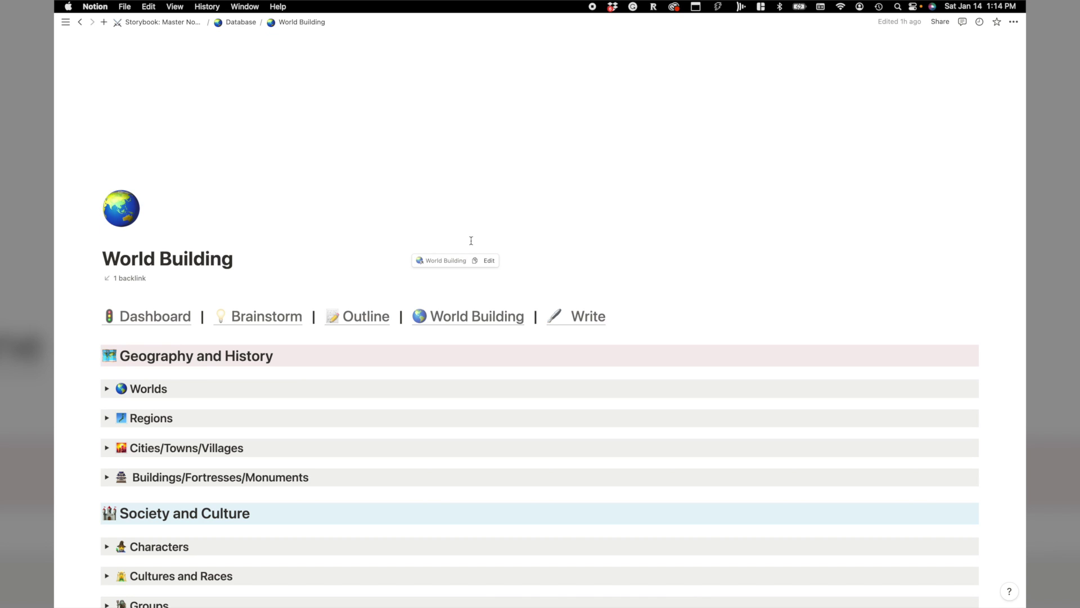
pyautogui.scroll(-5, 318, 389)
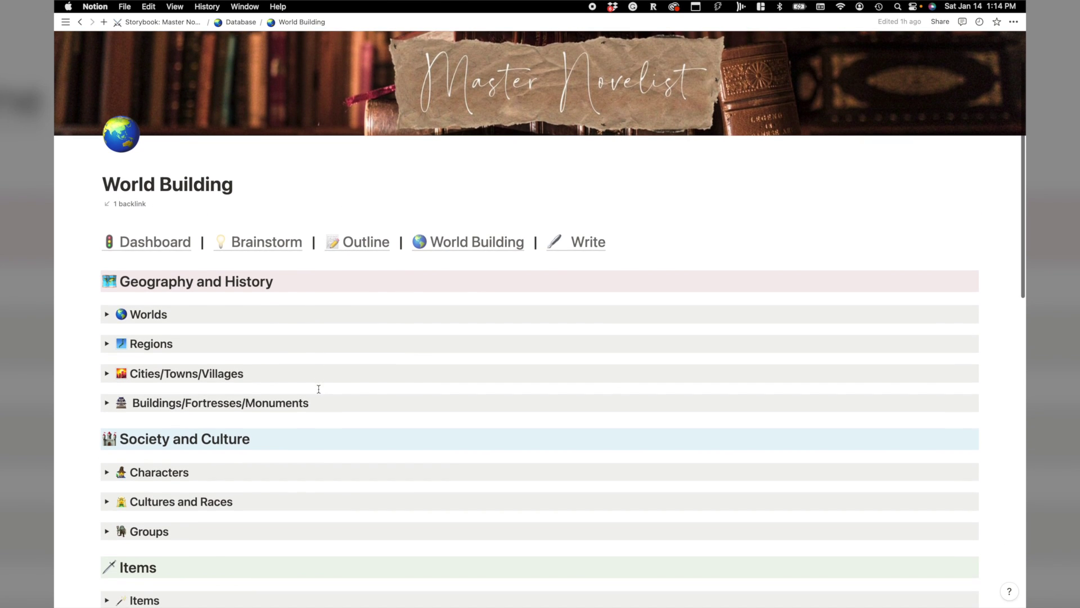
# Open World 1 from the Worlds section under Geography and History and apply the New World template to its page
pyautogui.scroll(-2, 393, 310)
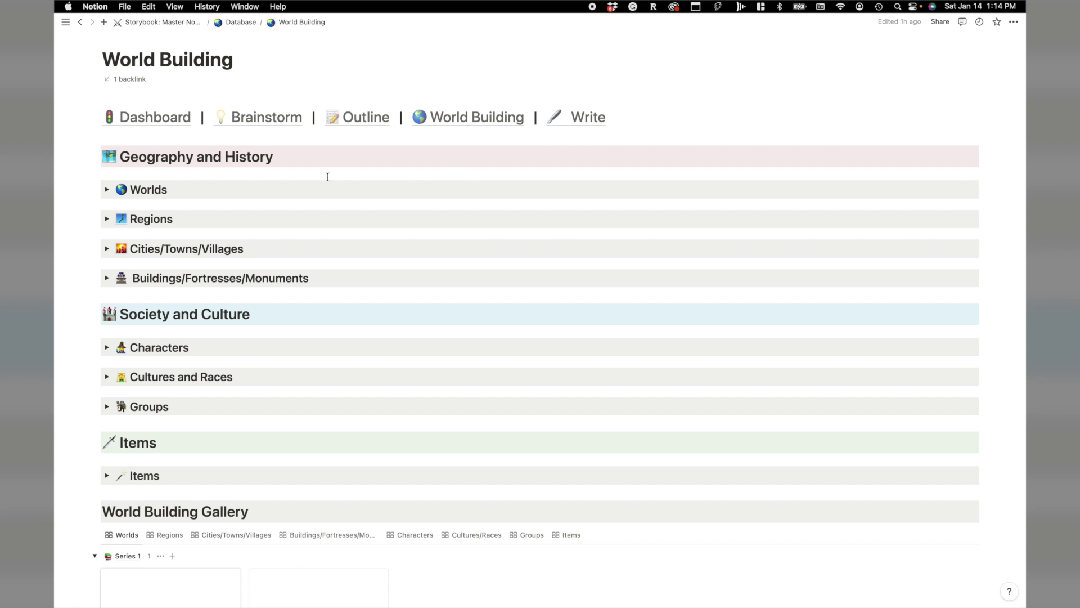
pyautogui.scroll(-3, 327, 177)
pyautogui.scroll(2, 313, 188)
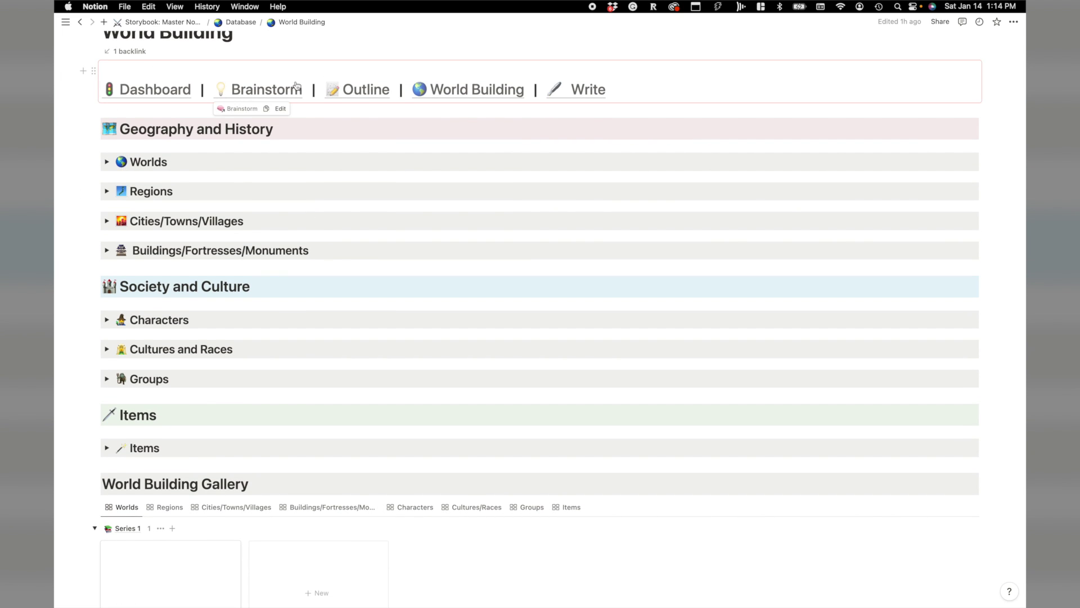
pyautogui.click(107, 162)
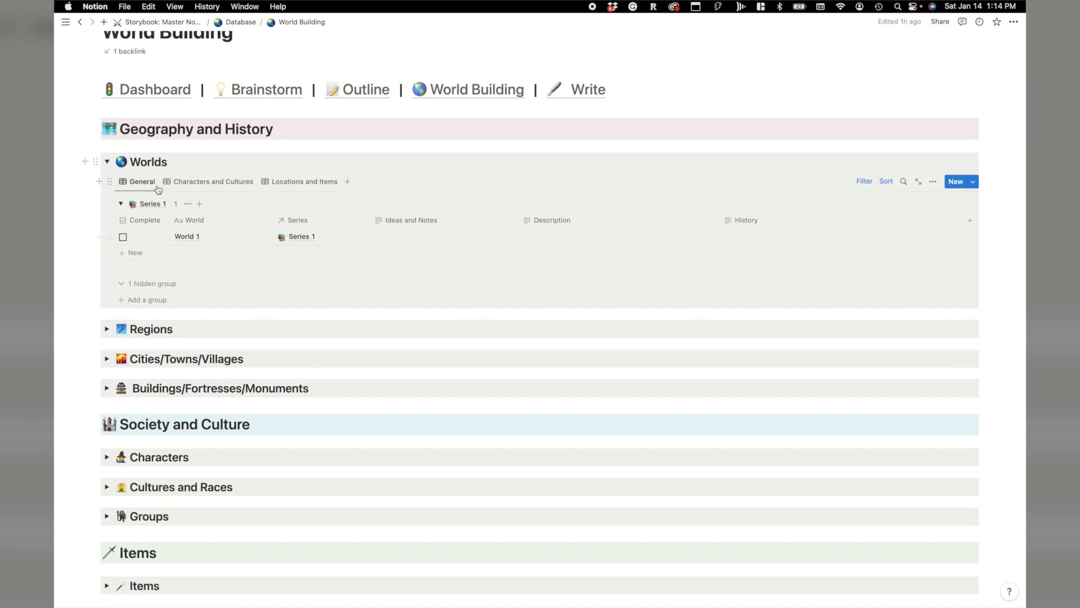
pyautogui.click(255, 237)
pyautogui.click(402, 428)
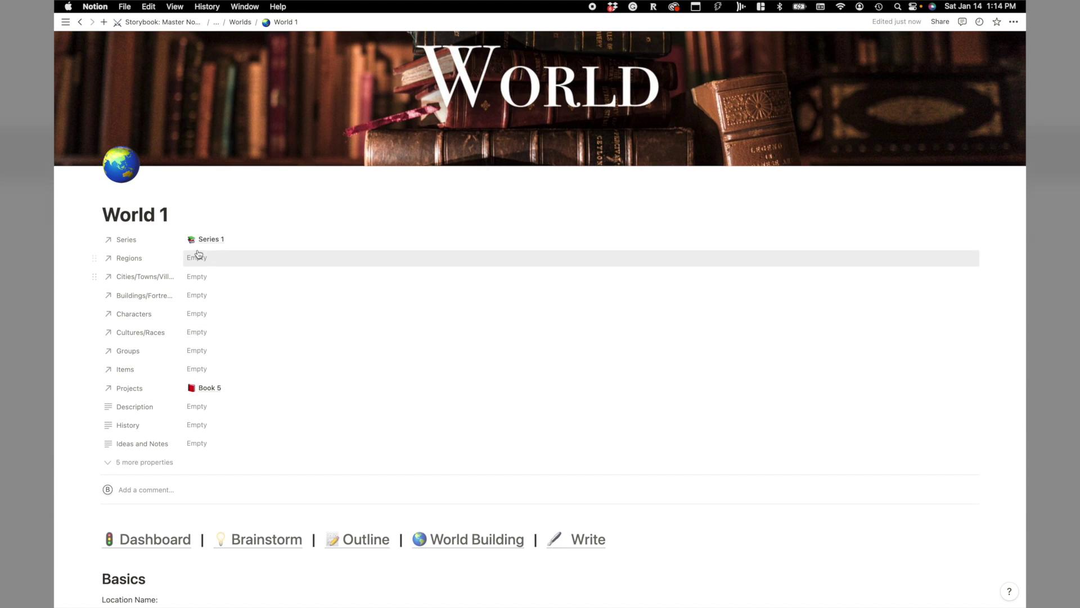
# View the World 1 page's Basics, Geography and People prompts, and return to the World Building page
pyautogui.scroll(-5, 317, 344)
pyautogui.scroll(-3, 317, 343)
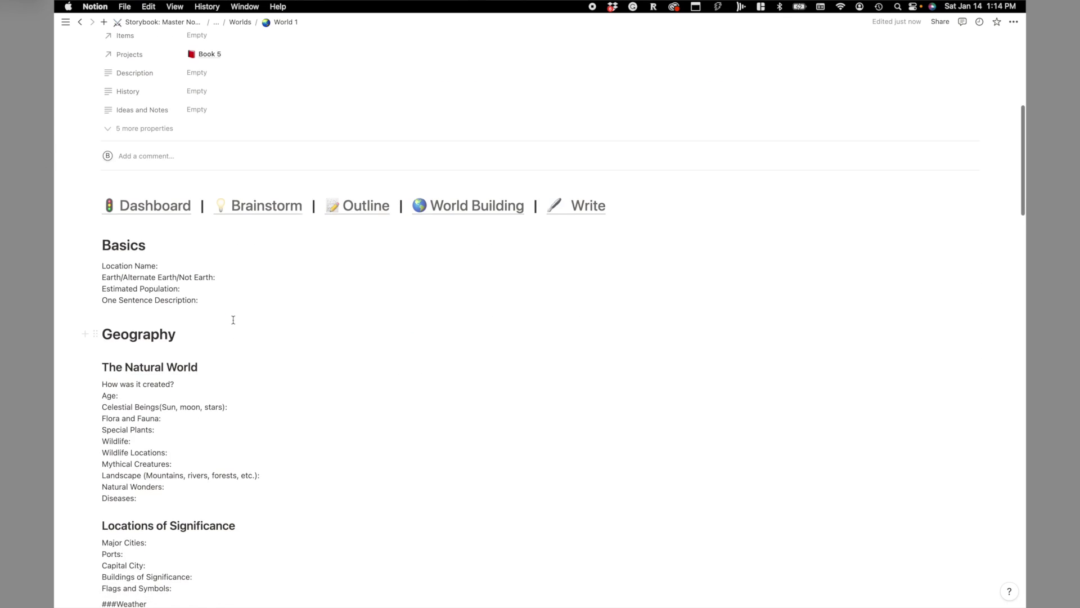
pyautogui.scroll(-4, 205, 369)
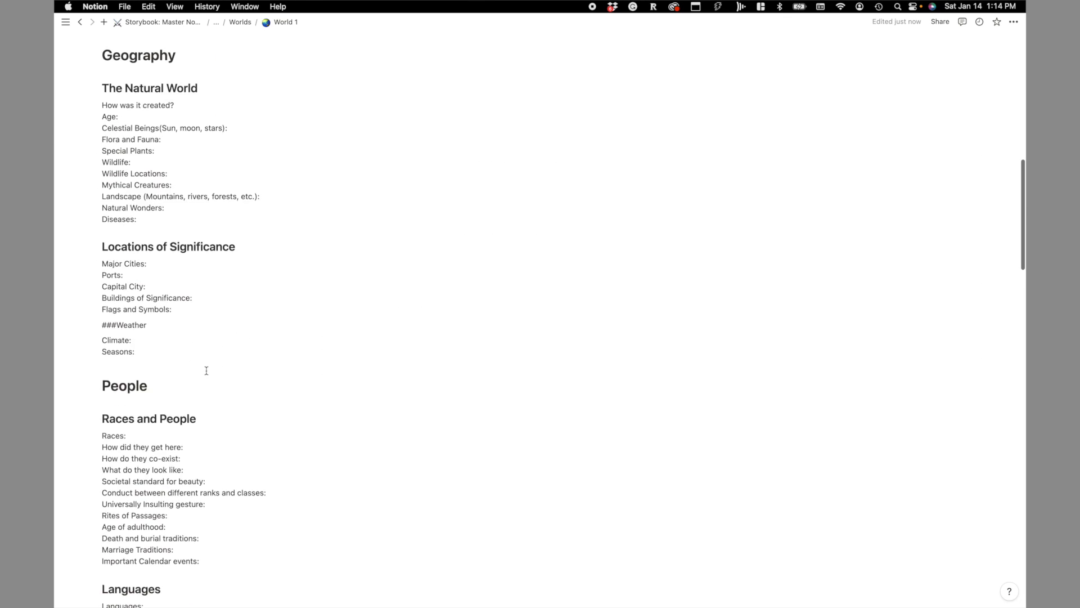
pyautogui.scroll(9, 206, 369)
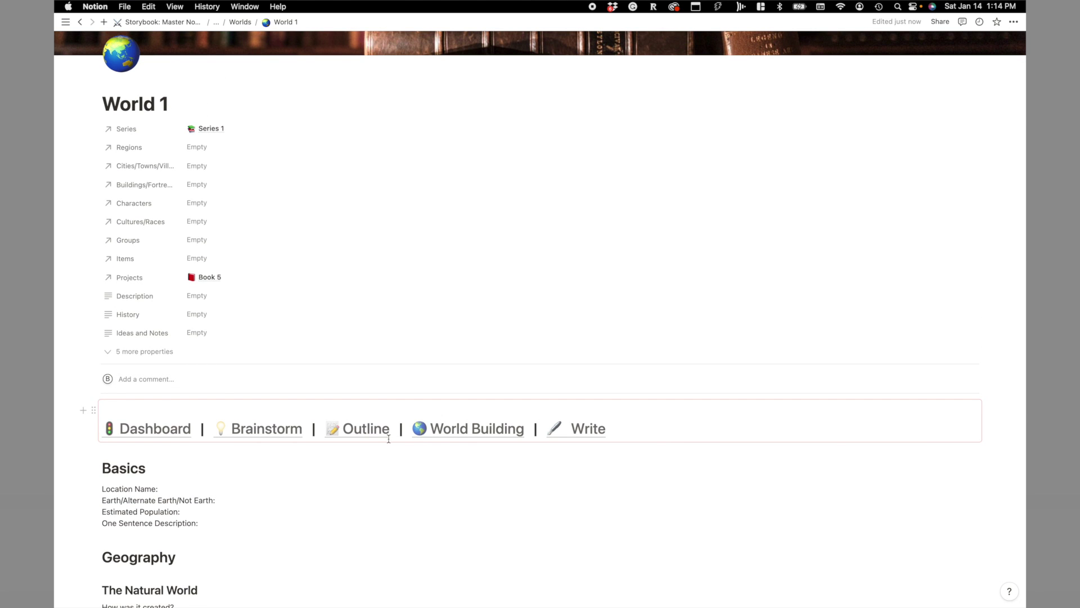
pyautogui.click(452, 426)
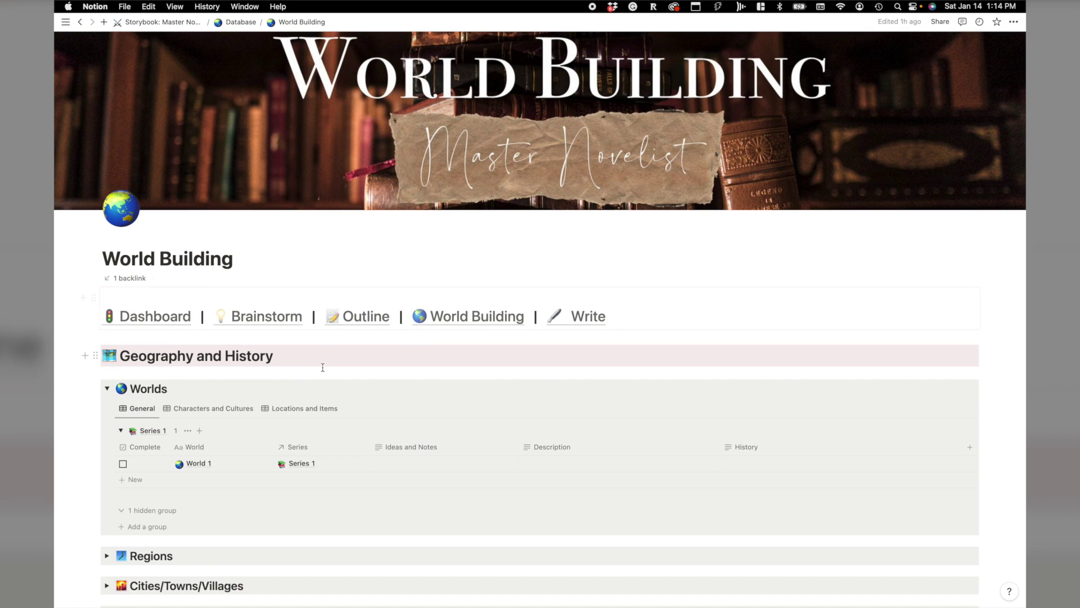
# View the Worlds table in its Characters and Cultures and its Locations and Items views, and return it to General
pyautogui.scroll(-3, 323, 367)
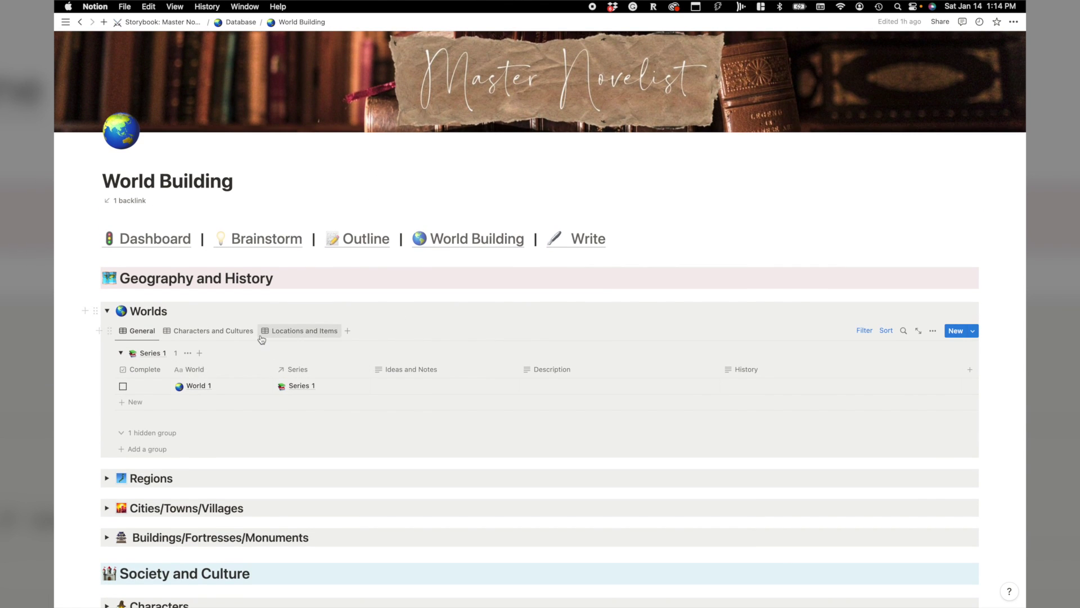
pyautogui.scroll(-4, 261, 339)
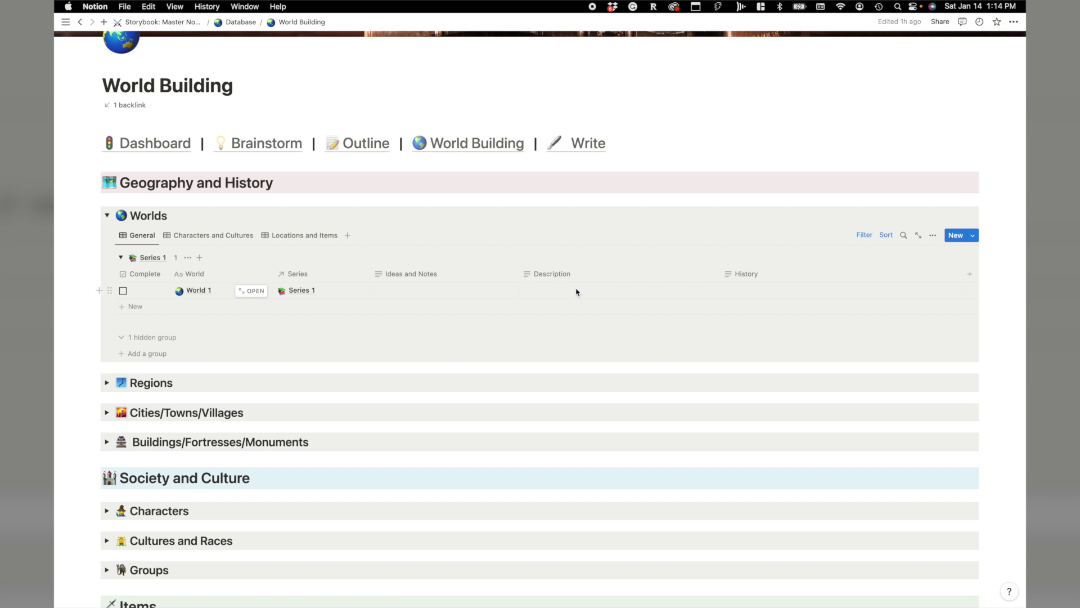
pyautogui.click(213, 235)
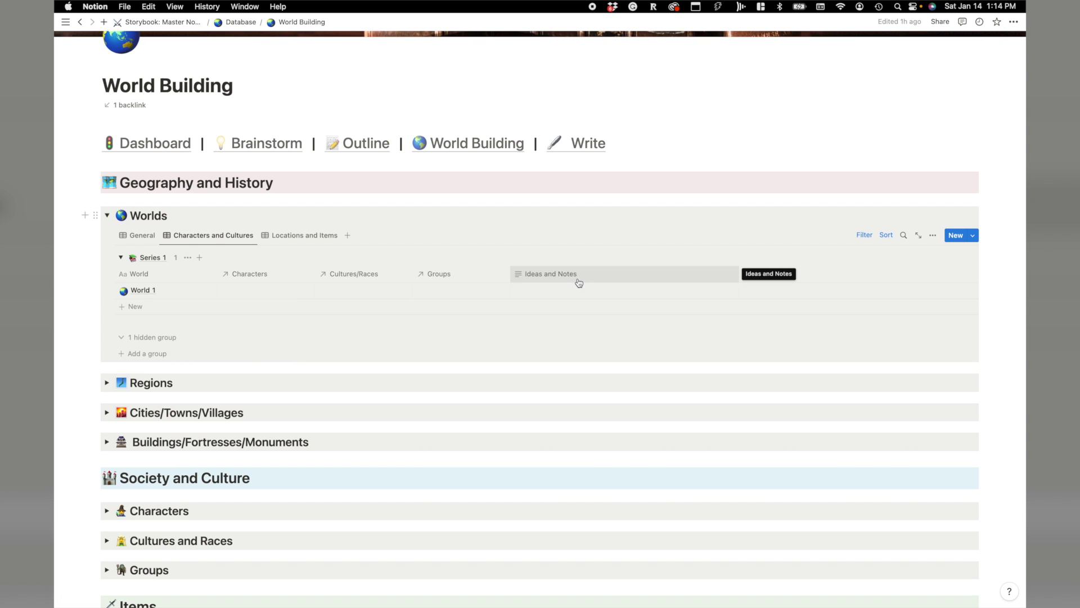
pyautogui.click(290, 237)
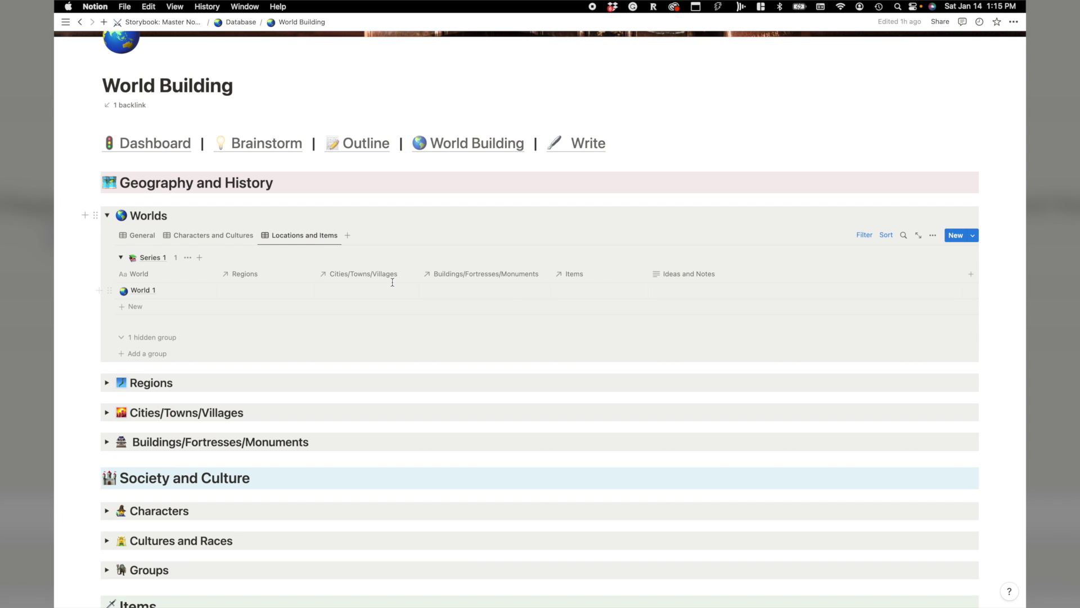
pyautogui.click(135, 236)
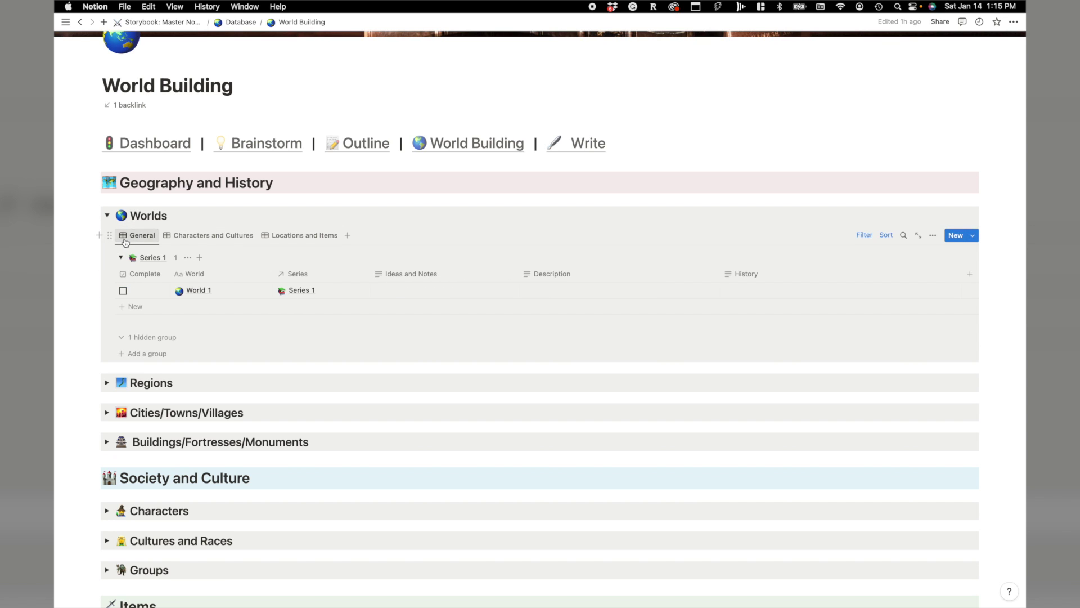
# Collapse the Worlds section and view the Regions section's table, collapsing it again
pyautogui.click(107, 217)
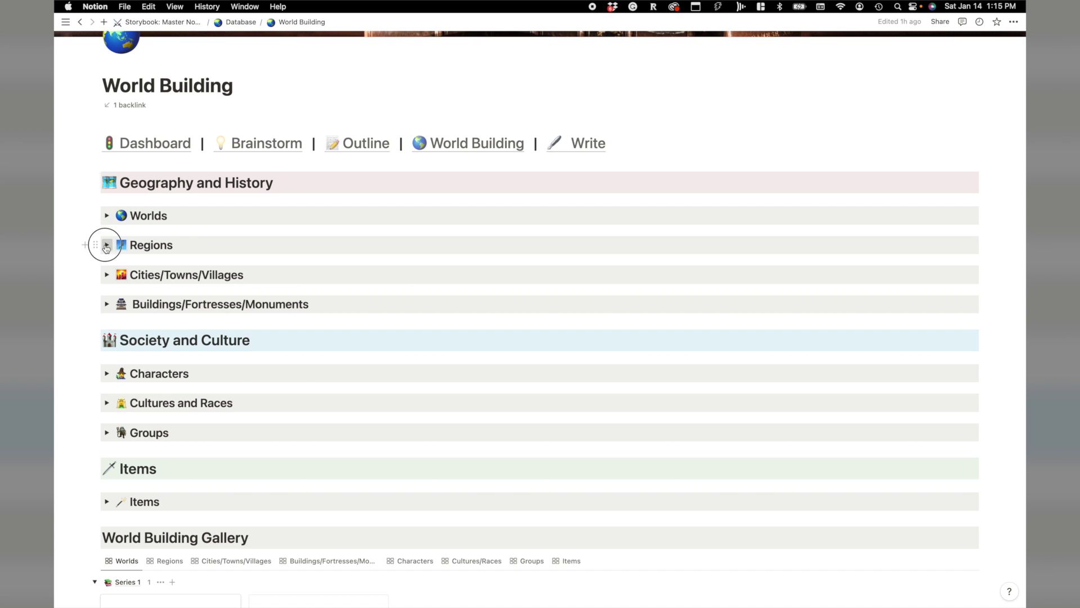
pyautogui.click(106, 246)
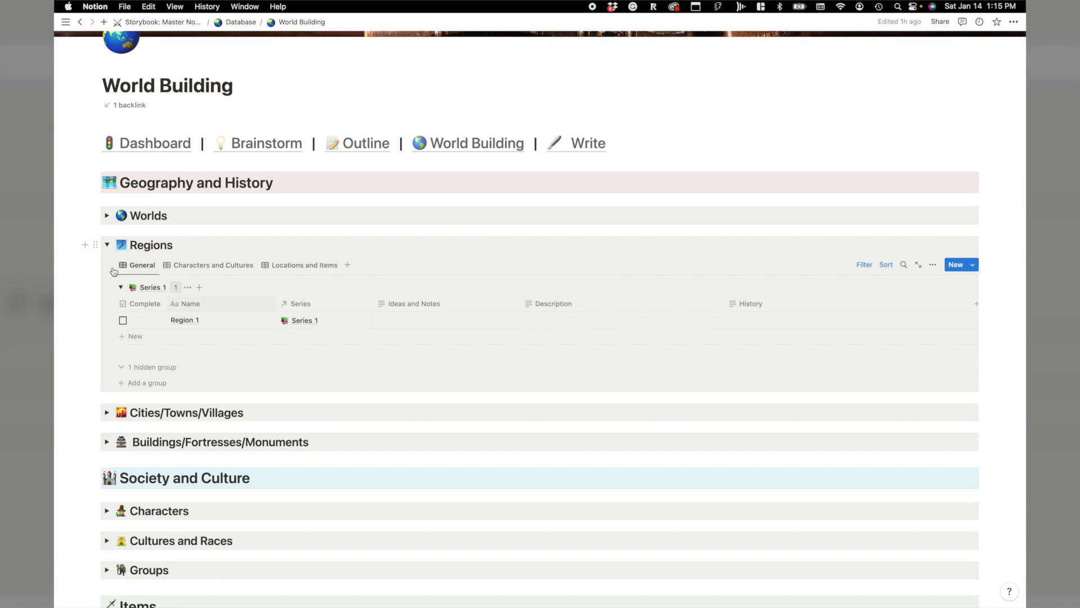
pyautogui.click(107, 245)
# Open Character 2 from the Characters section under Society and Culture and apply the New Character template to its page
pyautogui.scroll(-5, 113, 281)
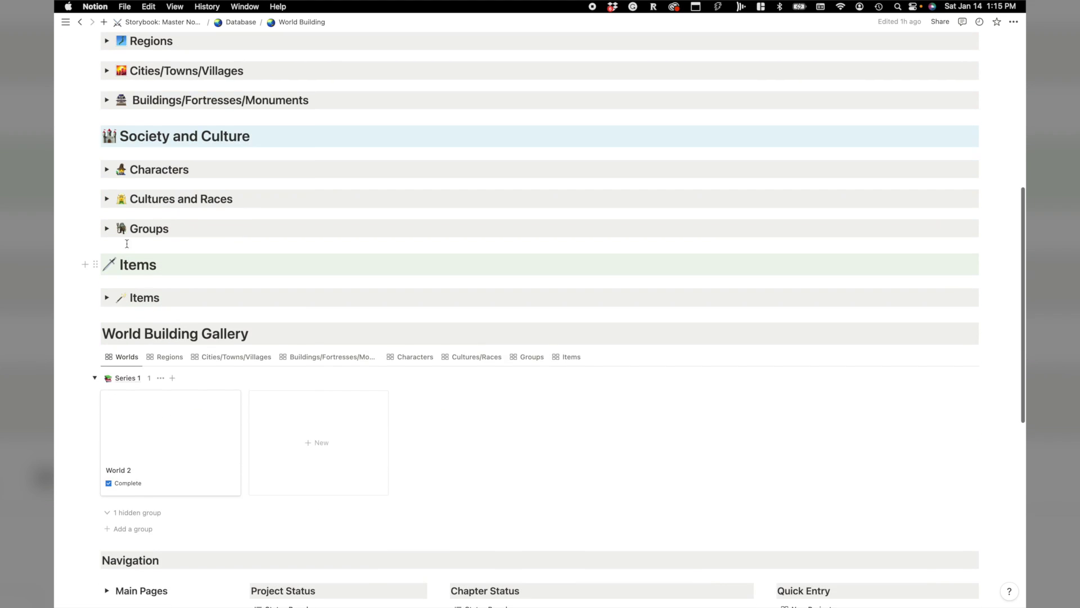
pyautogui.click(107, 169)
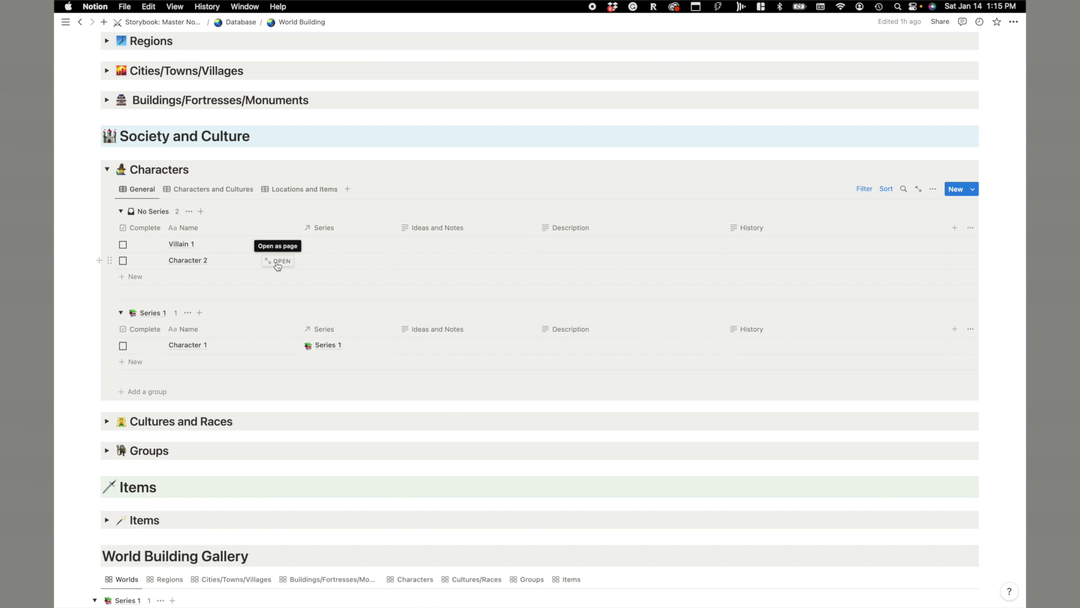
pyautogui.click(276, 261)
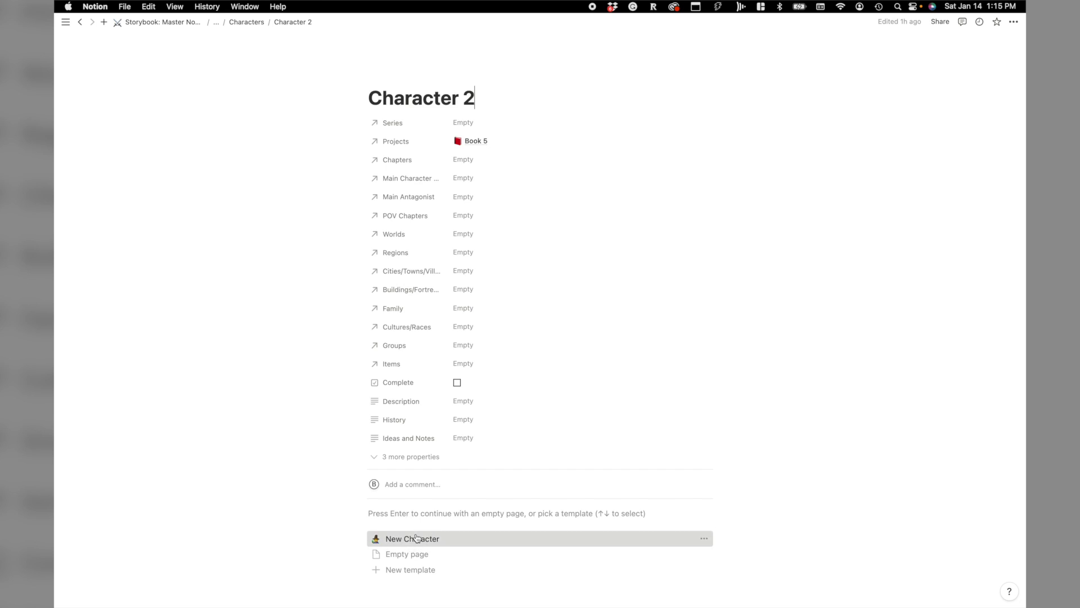
pyautogui.click(416, 538)
# View Character 2's Basics and Family/Status prompts, and return to the World Building page
pyautogui.scroll(-4, 340, 323)
pyautogui.scroll(-5, 275, 397)
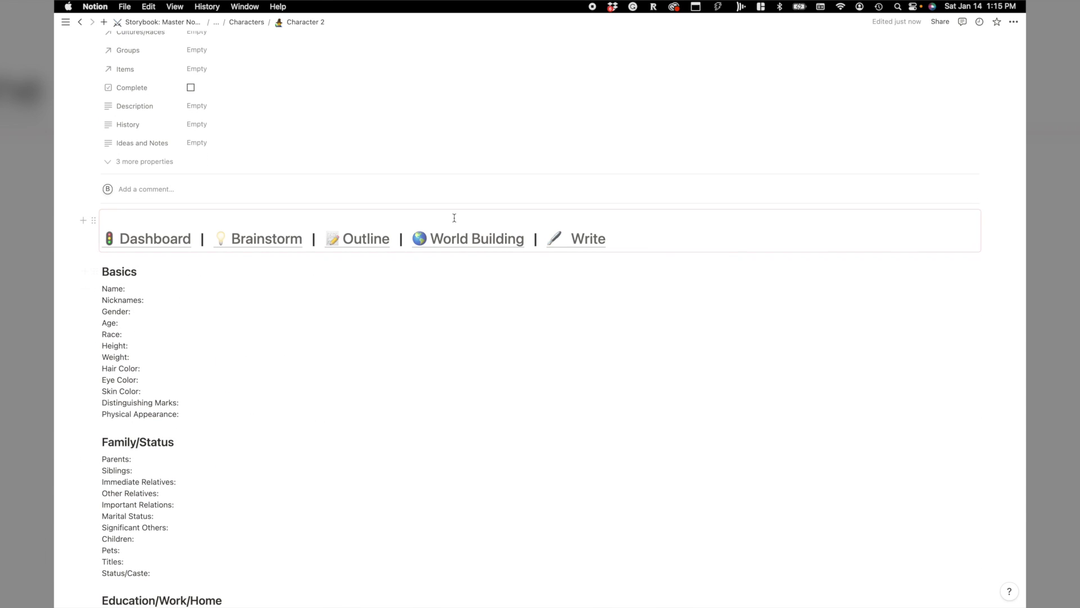
pyautogui.click(466, 243)
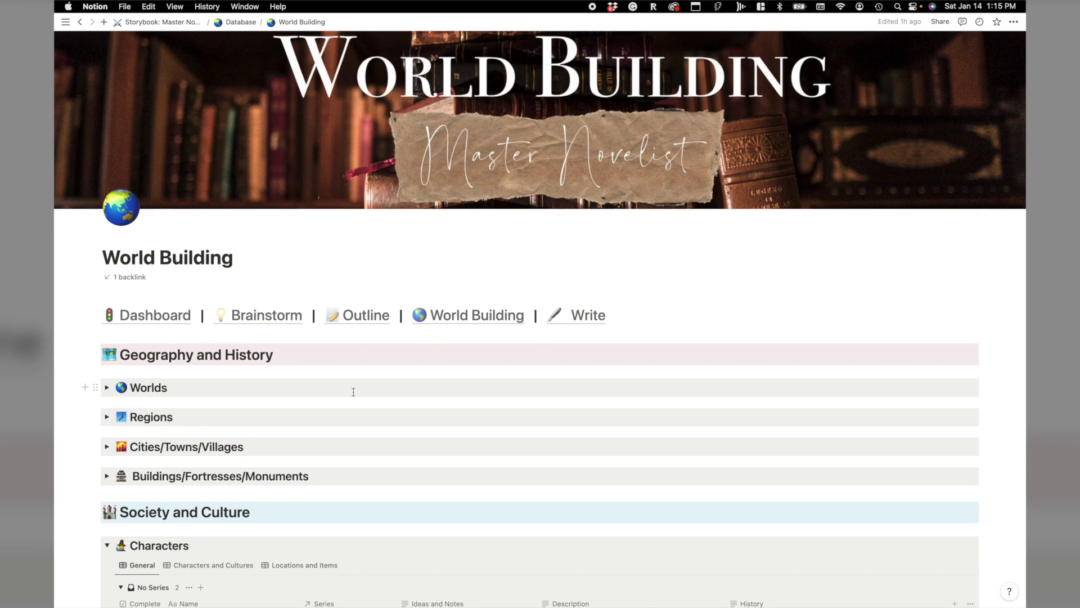
# Link Character 2 to Series 1 in the Characters table and collapse the Characters section
pyautogui.scroll(-5, 354, 391)
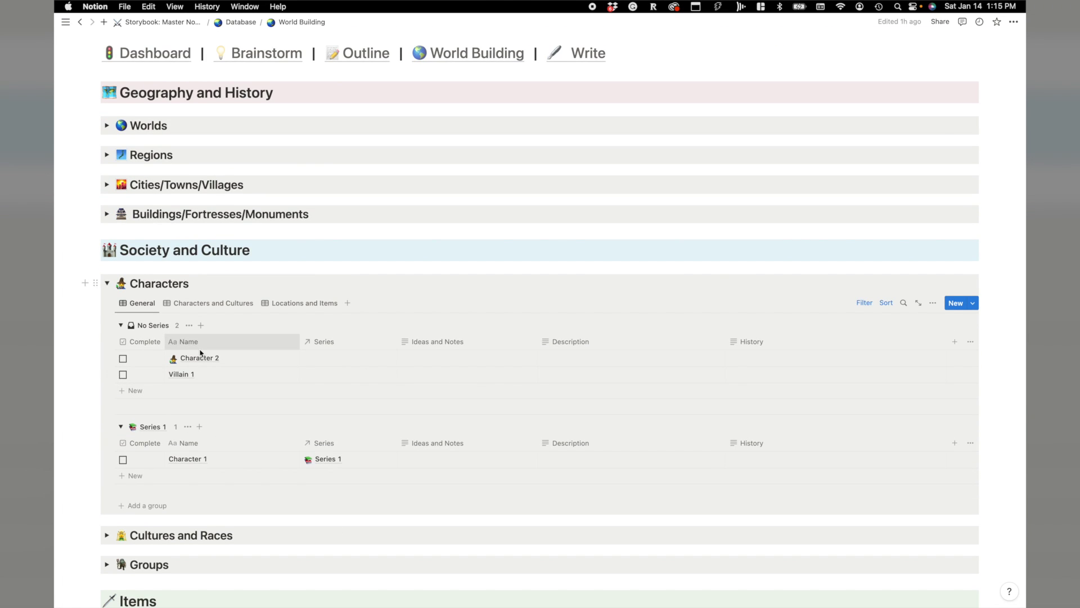
pyautogui.scroll(-2, 200, 353)
pyautogui.click(323, 297)
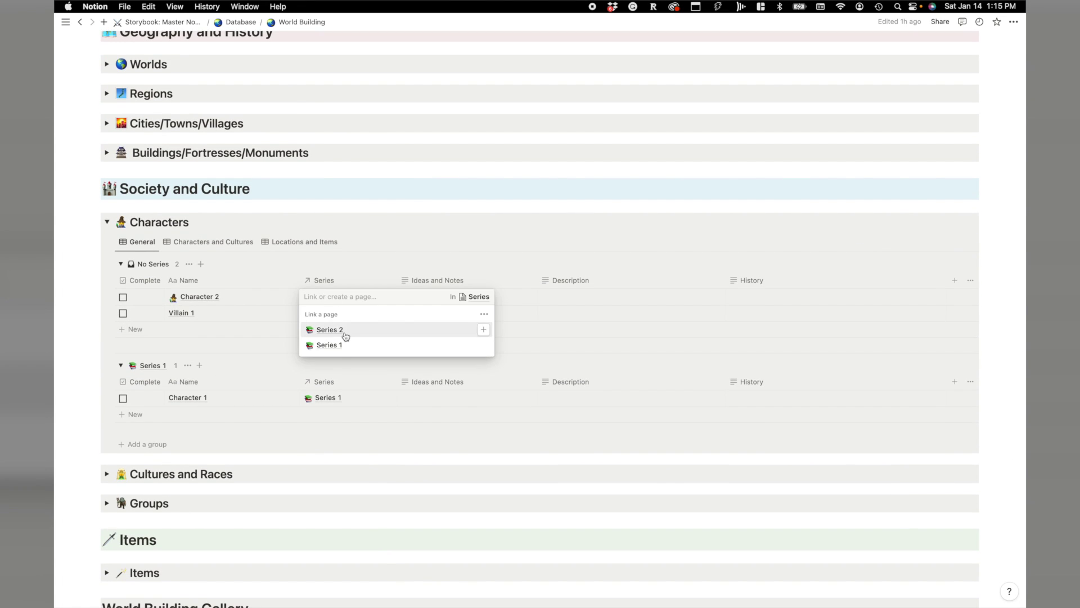
pyautogui.click(345, 345)
pyautogui.click(272, 333)
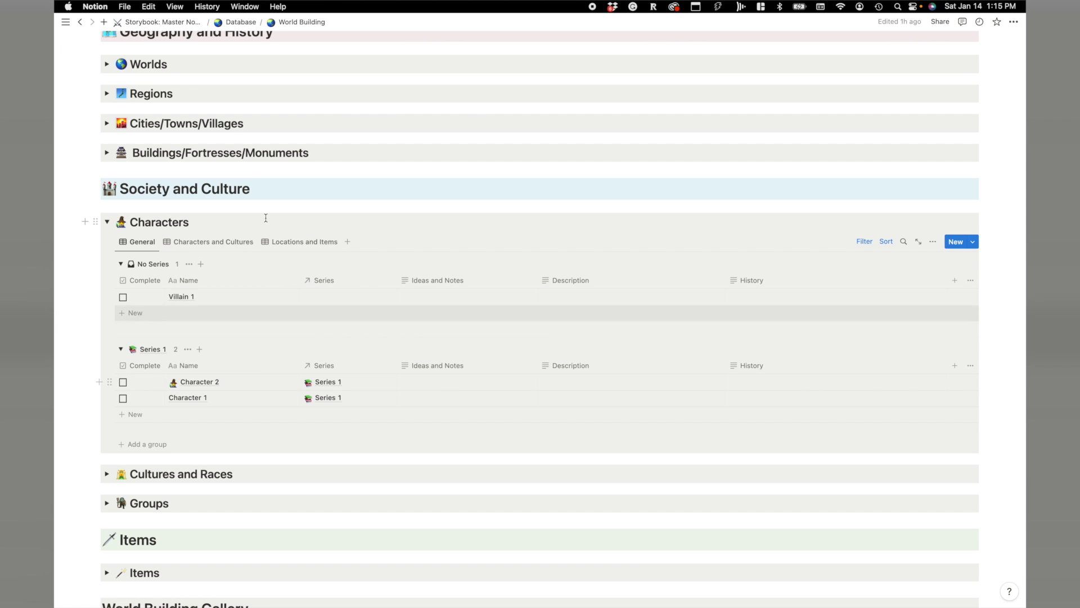
pyautogui.click(107, 222)
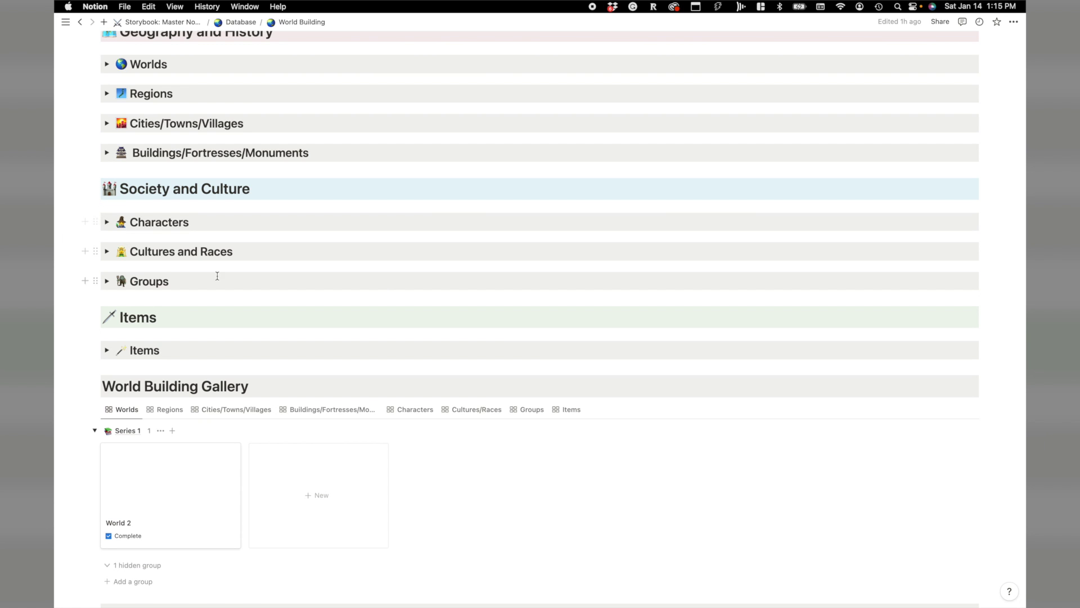
# Expand the Cultures and Races, Groups, and Items sections one after another to view them, collapsing each again
pyautogui.click(106, 252)
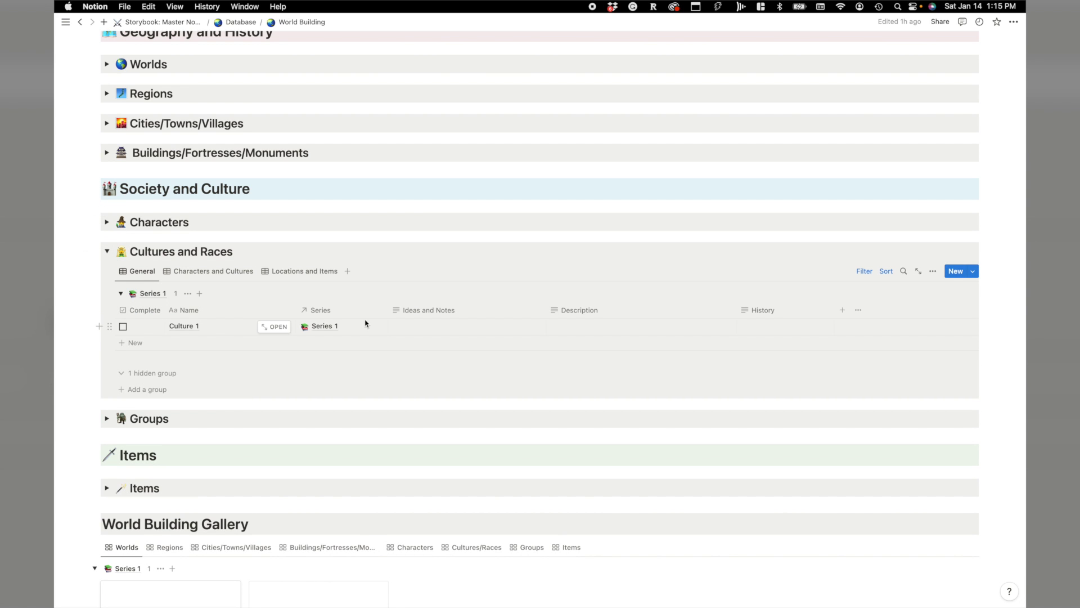
pyautogui.click(108, 252)
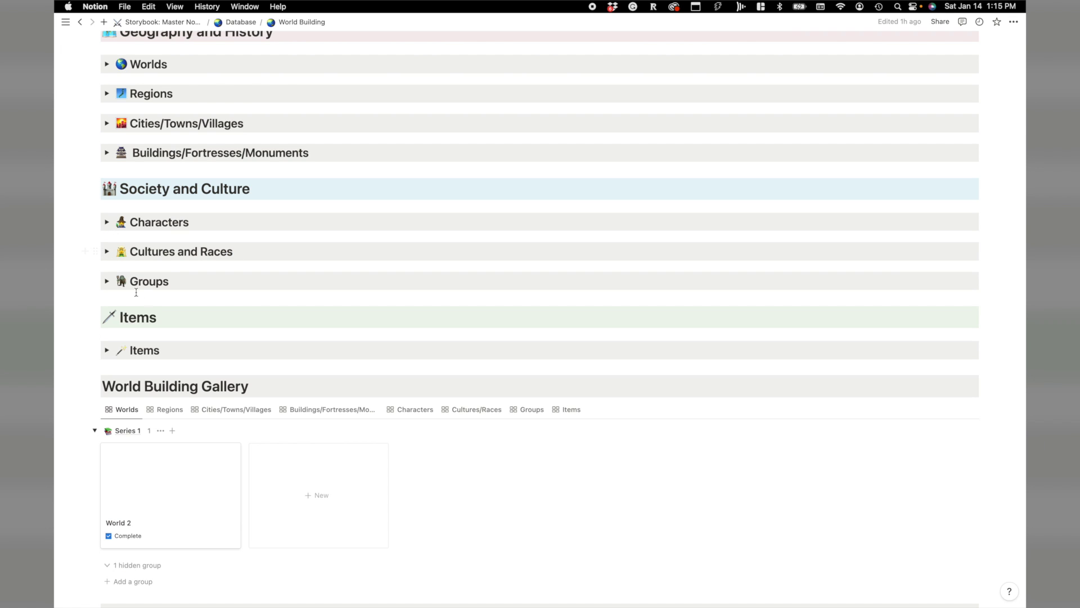
pyautogui.click(108, 282)
pyautogui.click(107, 283)
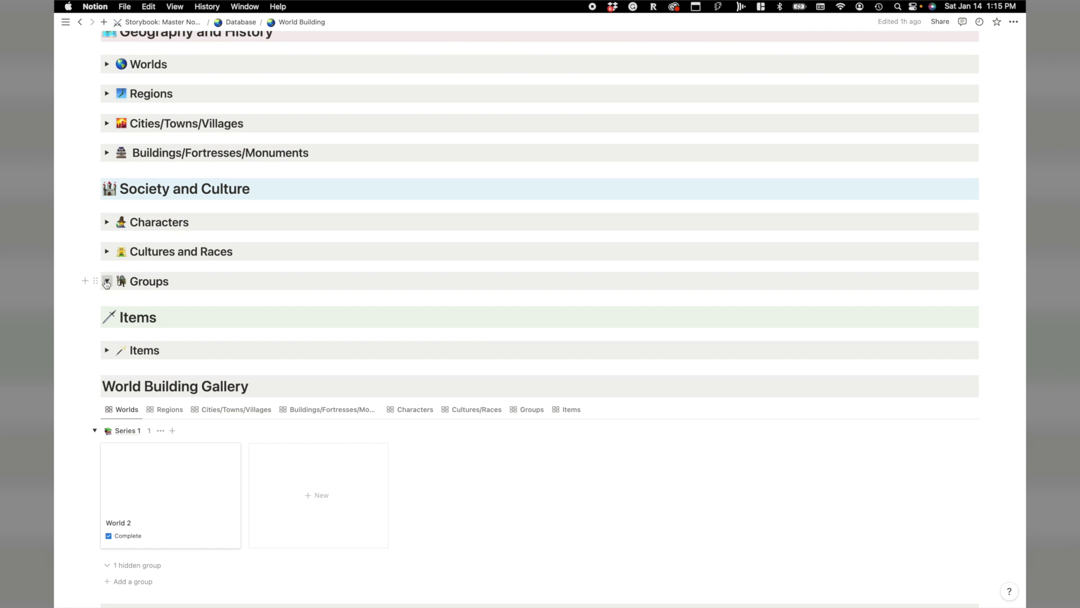
pyautogui.click(108, 350)
pyautogui.click(108, 350)
# Create a new page in the Worlds table from the New World template and view its properties
pyautogui.scroll(6, 683, 381)
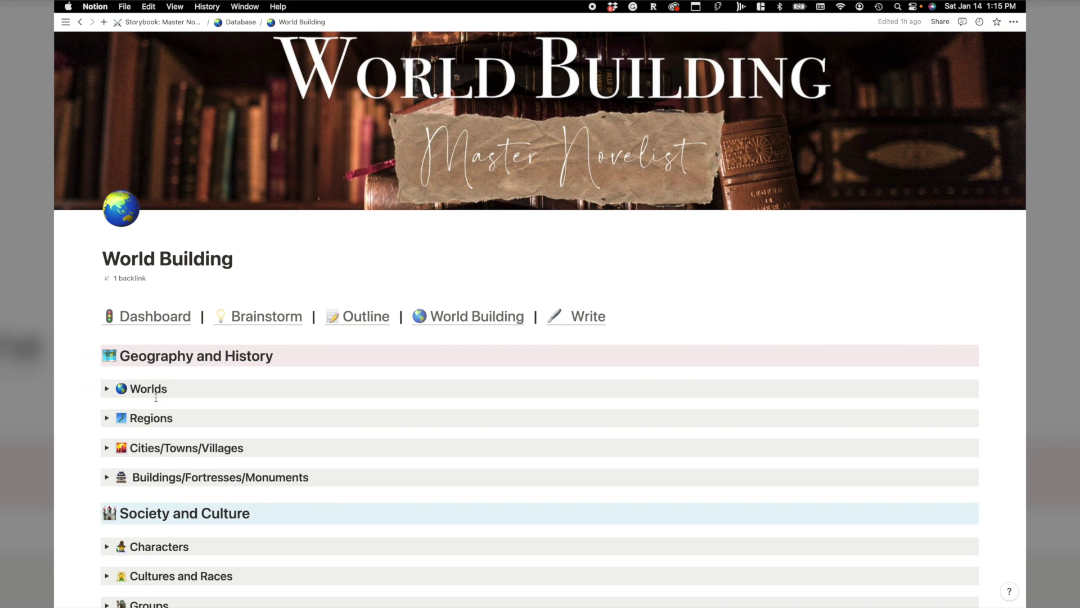
pyautogui.click(107, 389)
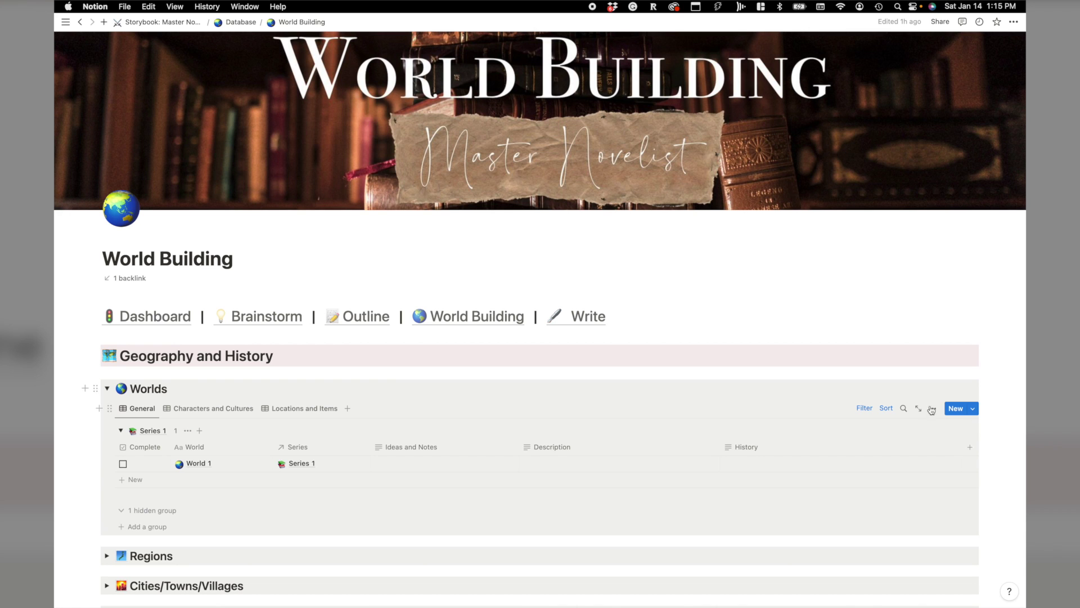
pyautogui.click(975, 409)
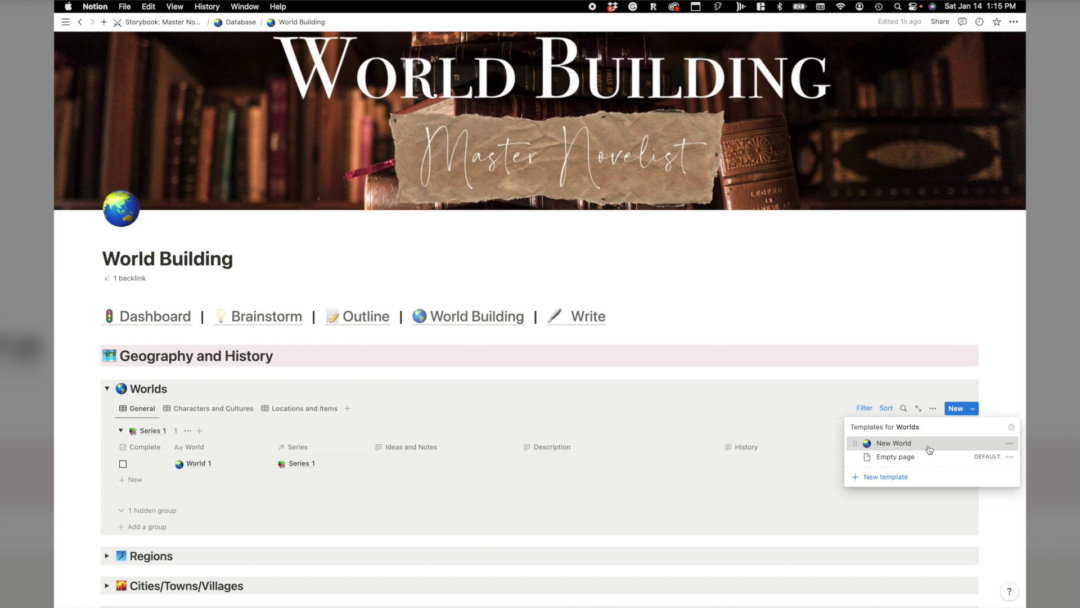
pyautogui.click(928, 447)
pyautogui.scroll(-5, 277, 373)
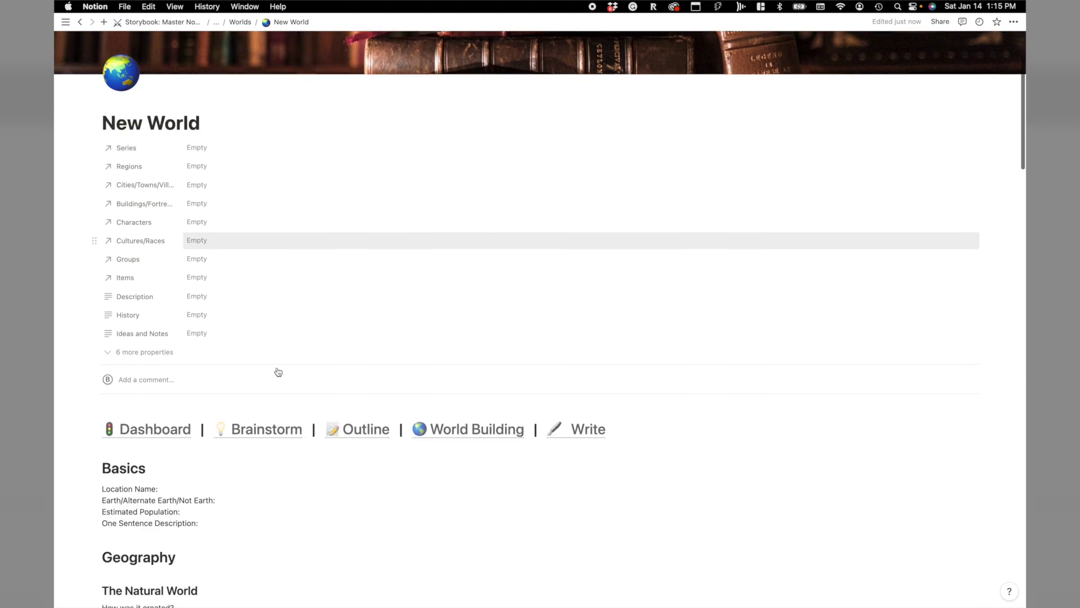
pyautogui.scroll(1, 328, 412)
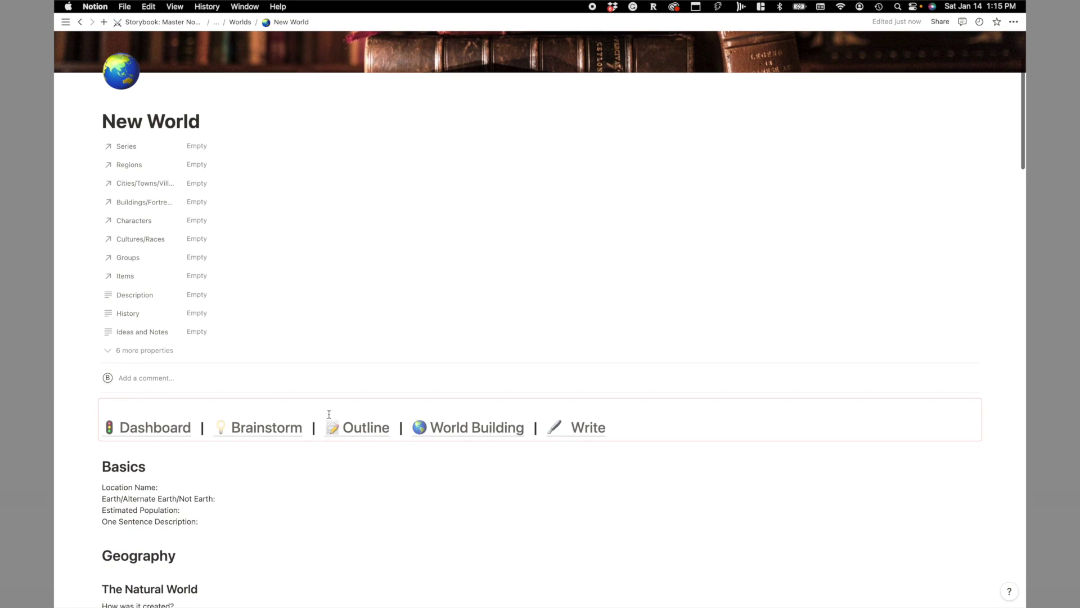
# Link the New World page to Series 2 through its Series property
pyautogui.click(202, 152)
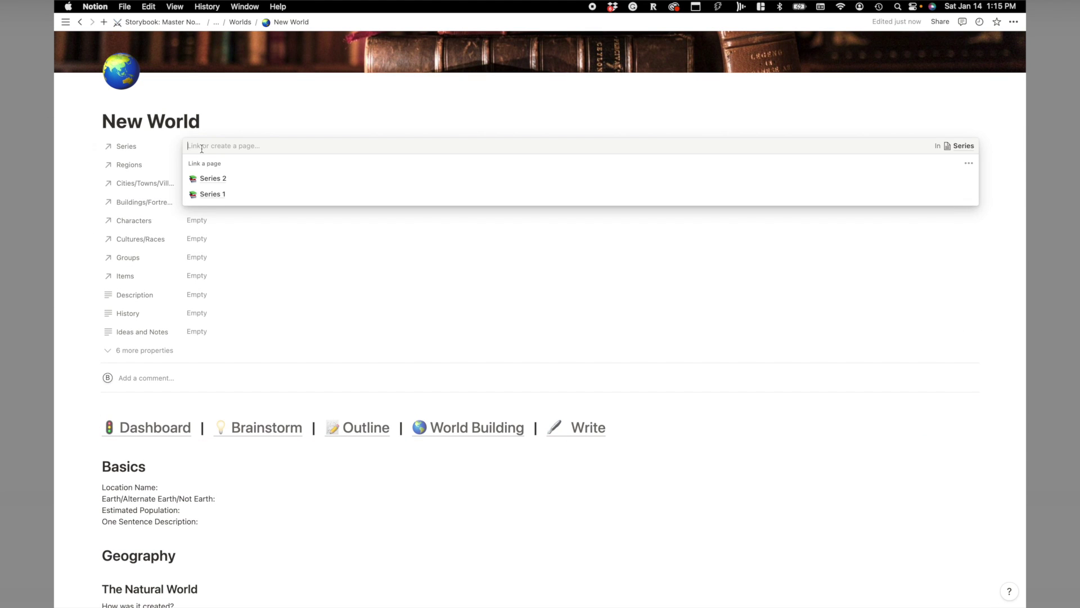
pyautogui.click(209, 178)
pyautogui.click(172, 172)
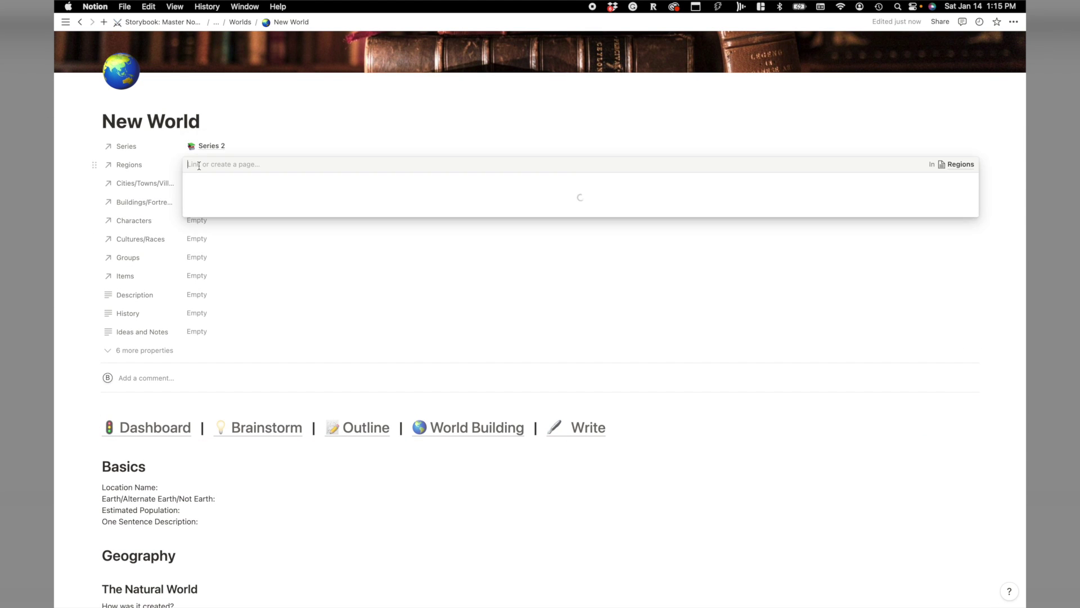
# Create a Region 2 entry in the new world's Regions property and link it
pyautogui.click(197, 164)
pyautogui.write('Regio')
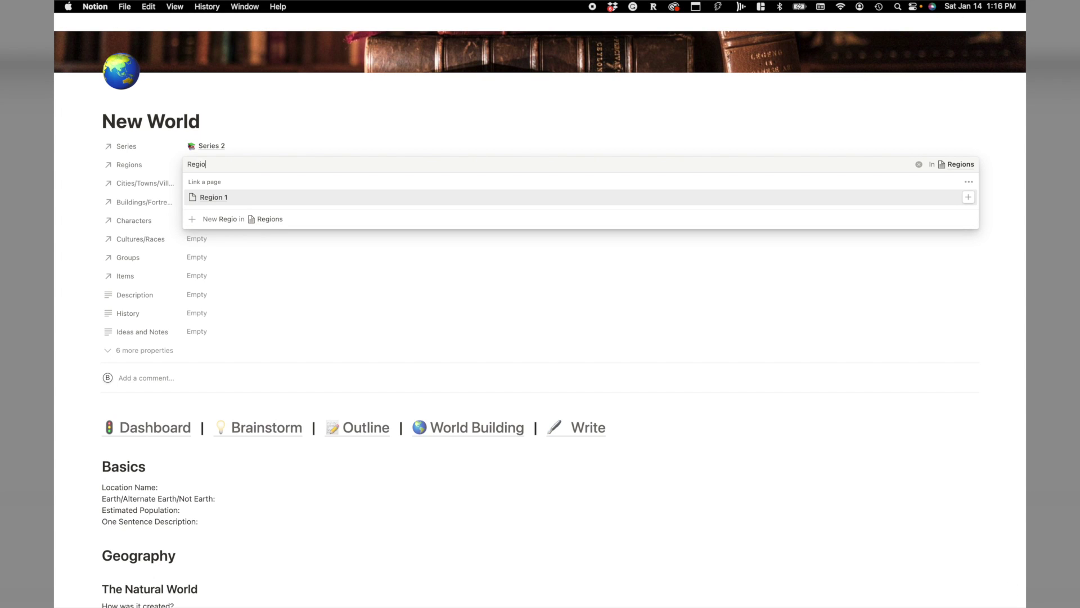
pyautogui.write('n 2')
pyautogui.click(224, 197)
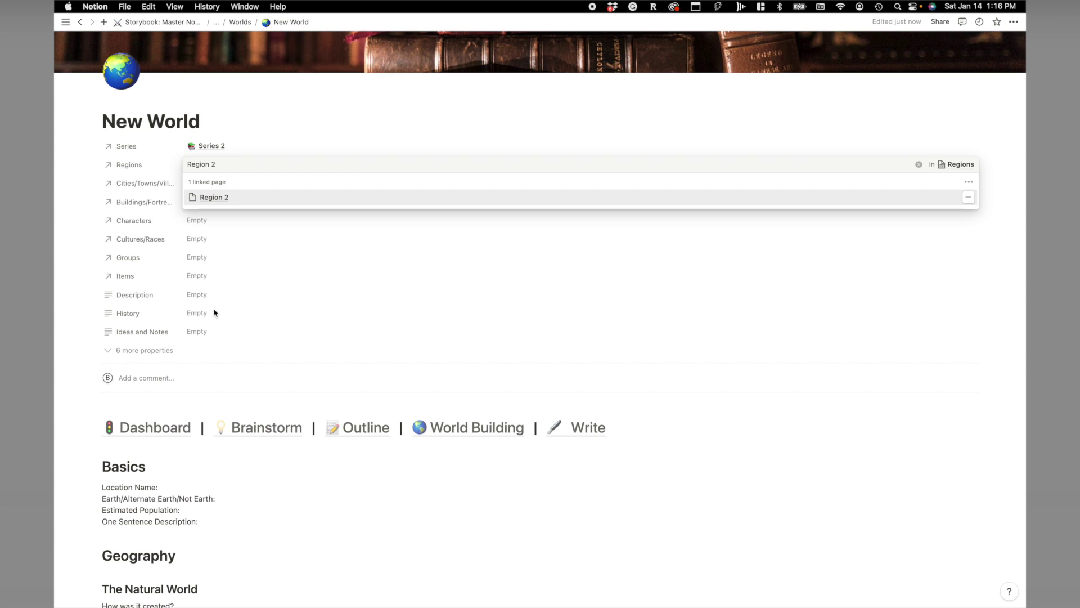
pyautogui.click(365, 360)
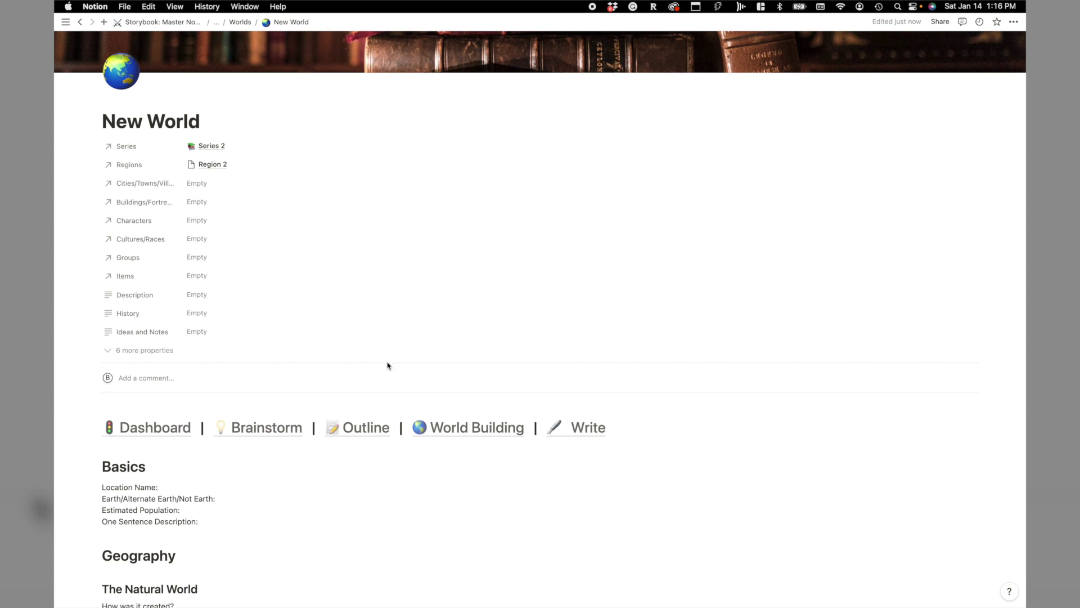
# Return to the World Building page, collapse the Worlds section, and look over the section headings and World Building Gallery
pyautogui.click(445, 428)
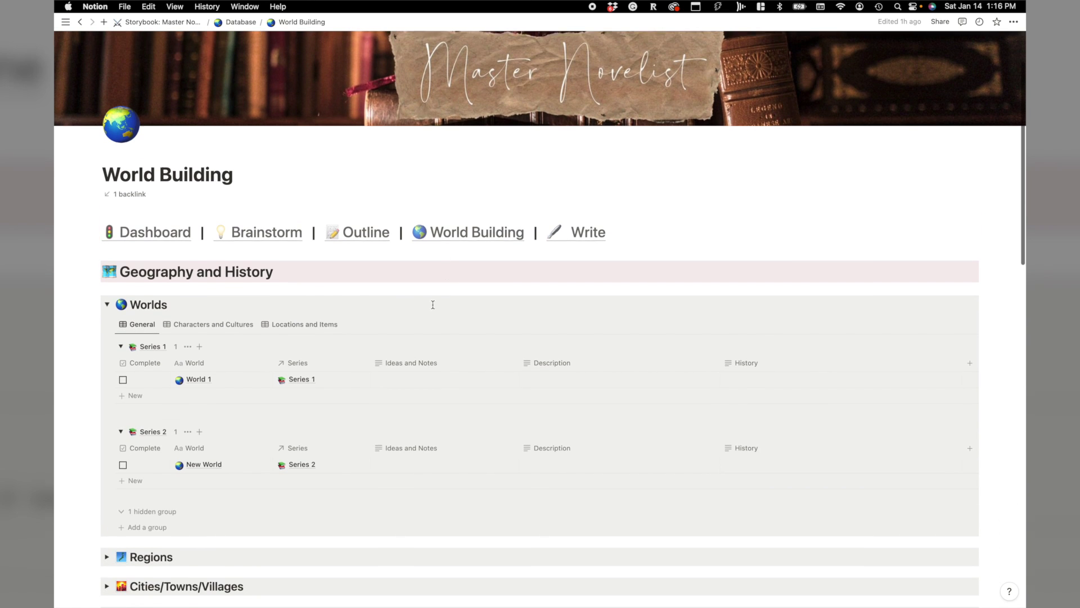
pyautogui.click(111, 304)
pyautogui.scroll(-5, 201, 366)
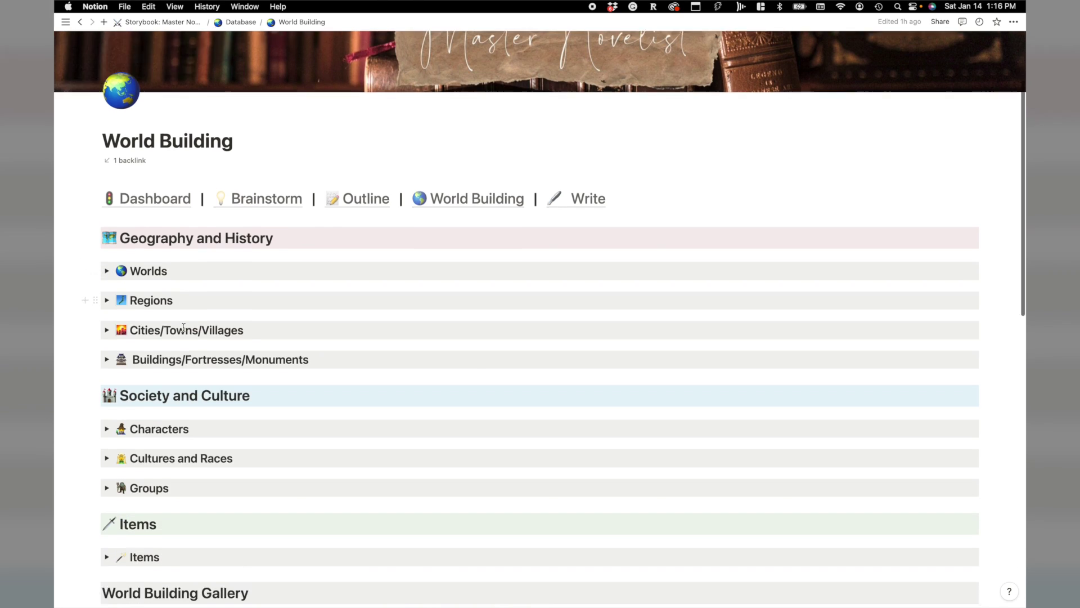
pyautogui.scroll(2, 201, 366)
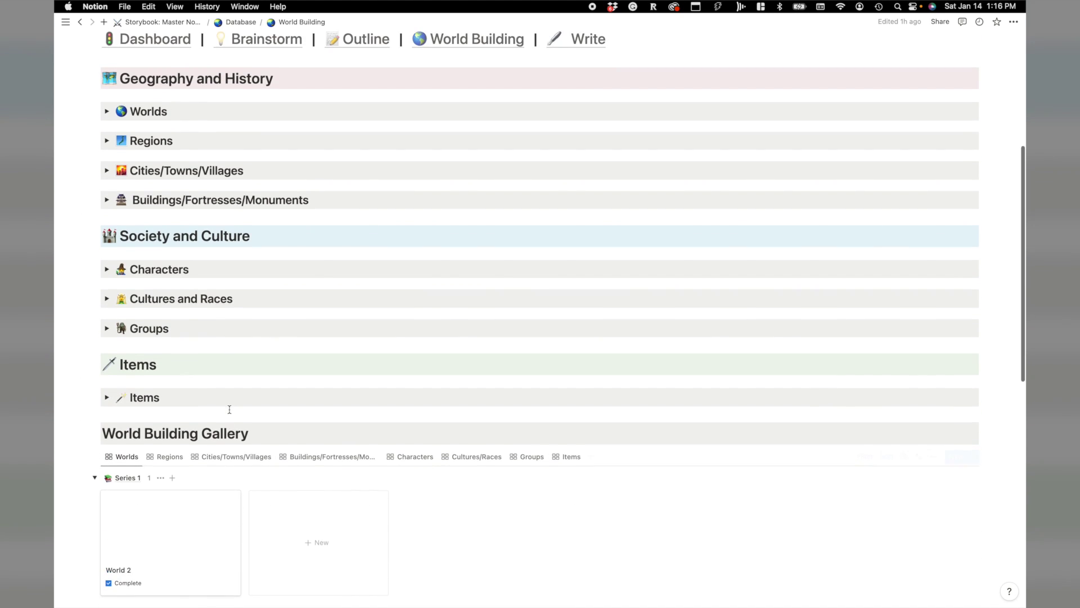
pyautogui.scroll(-3, 229, 409)
pyautogui.scroll(1, 298, 312)
pyautogui.scroll(2, 299, 313)
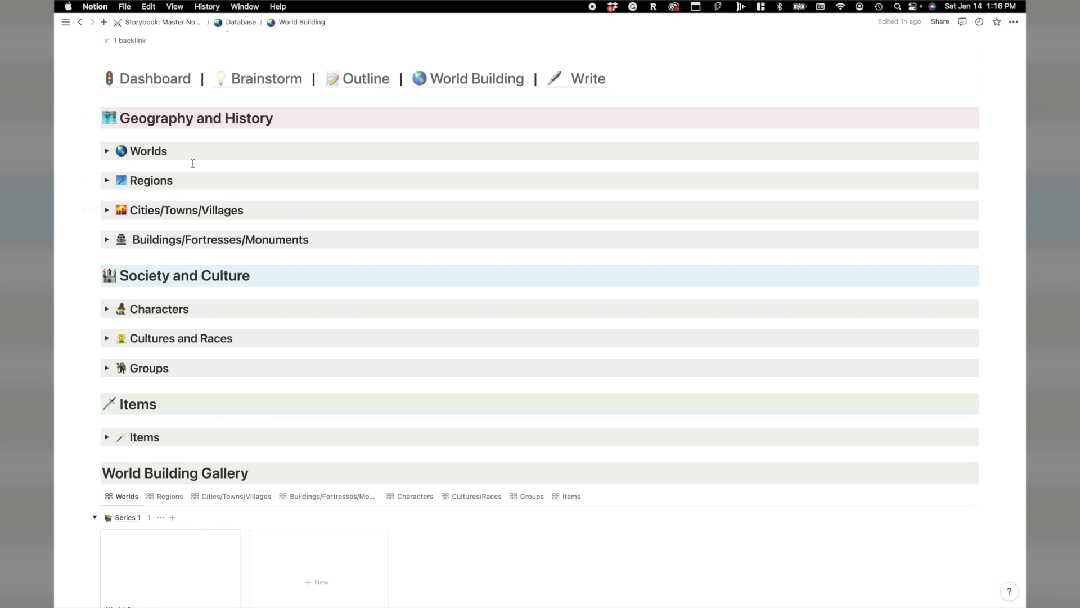
pyautogui.scroll(-5, 224, 185)
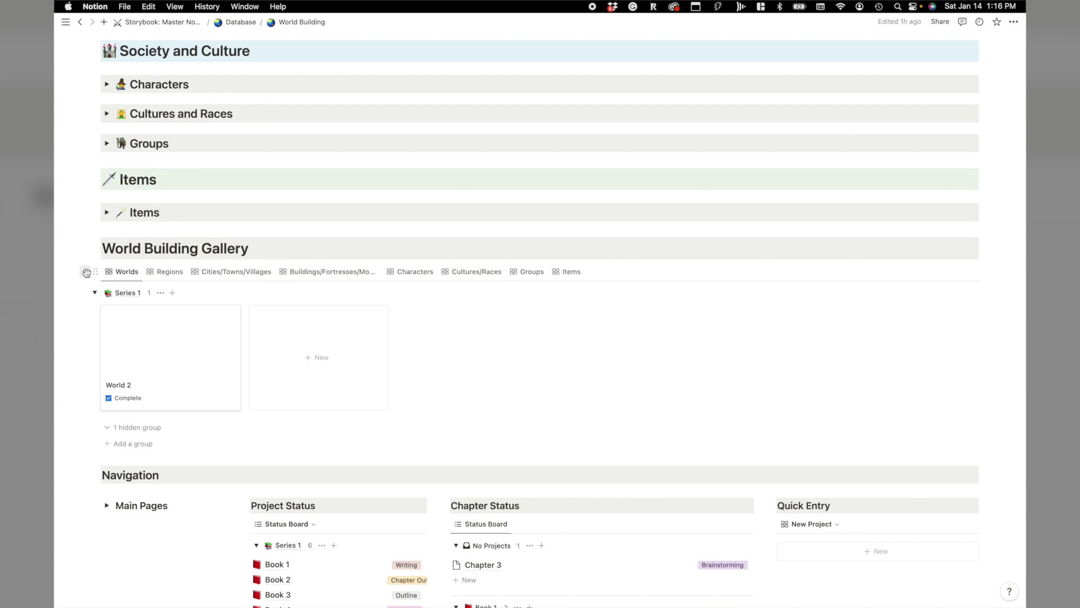
pyautogui.scroll(1, 191, 358)
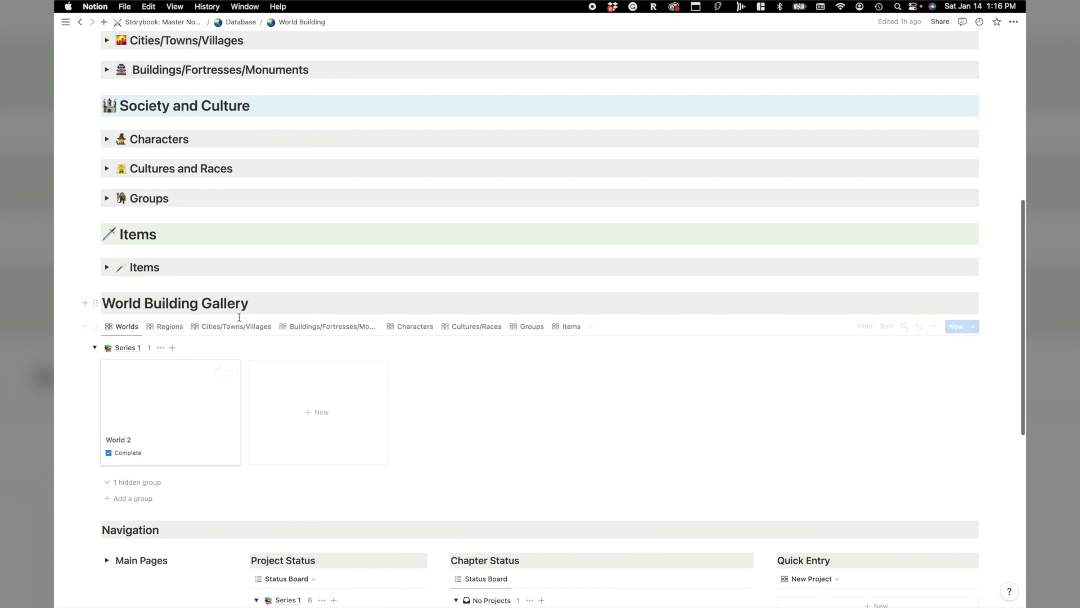
pyautogui.scroll(3, 192, 358)
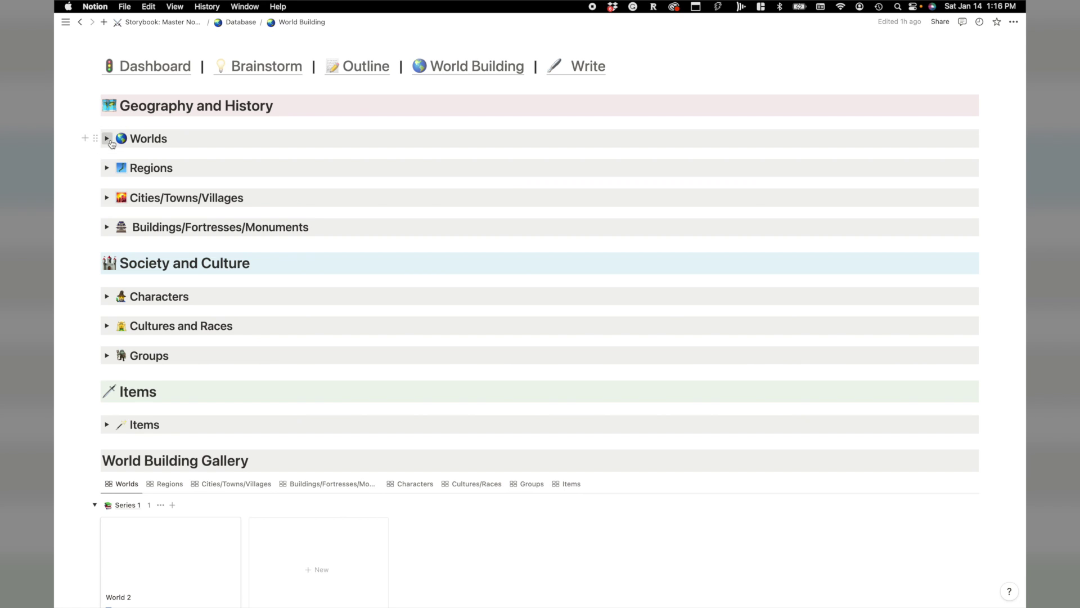
# Expand the Worlds section, view its Locations and Items view, and return to the General view
pyautogui.click(107, 138)
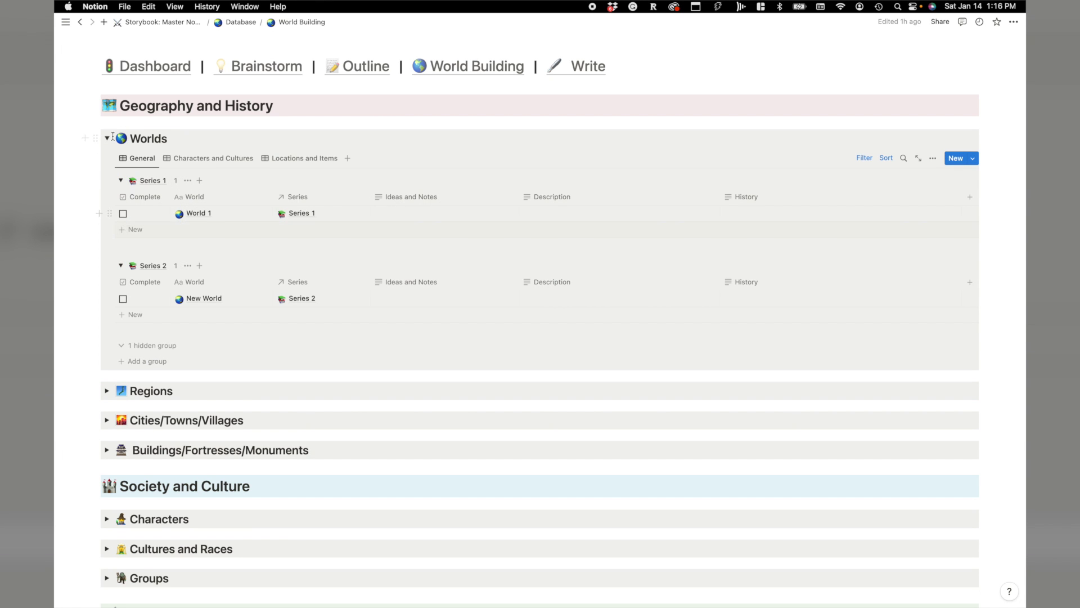
pyautogui.click(282, 158)
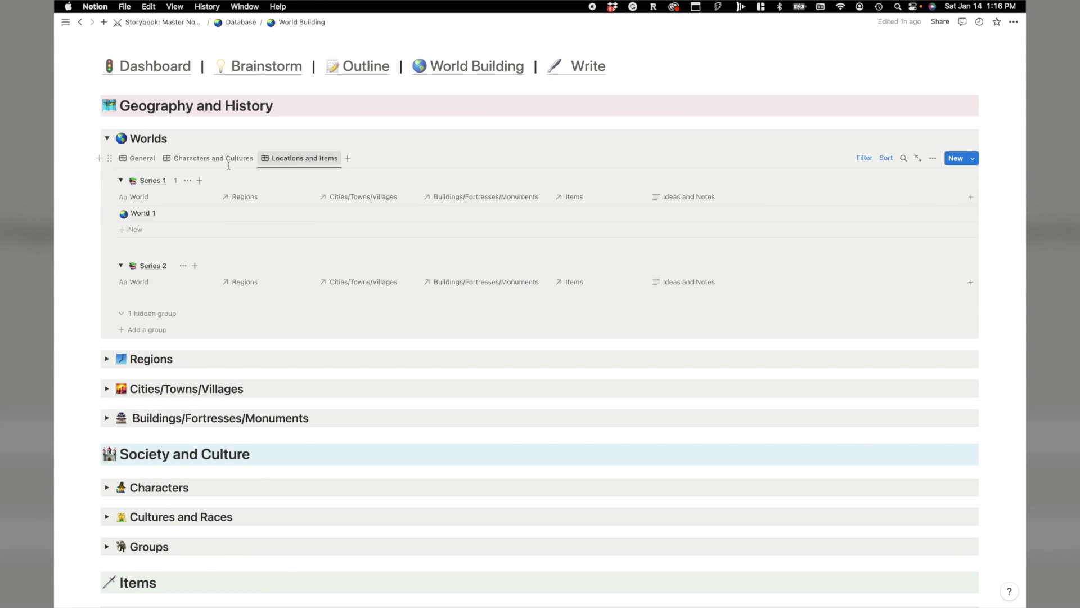
pyautogui.click(129, 160)
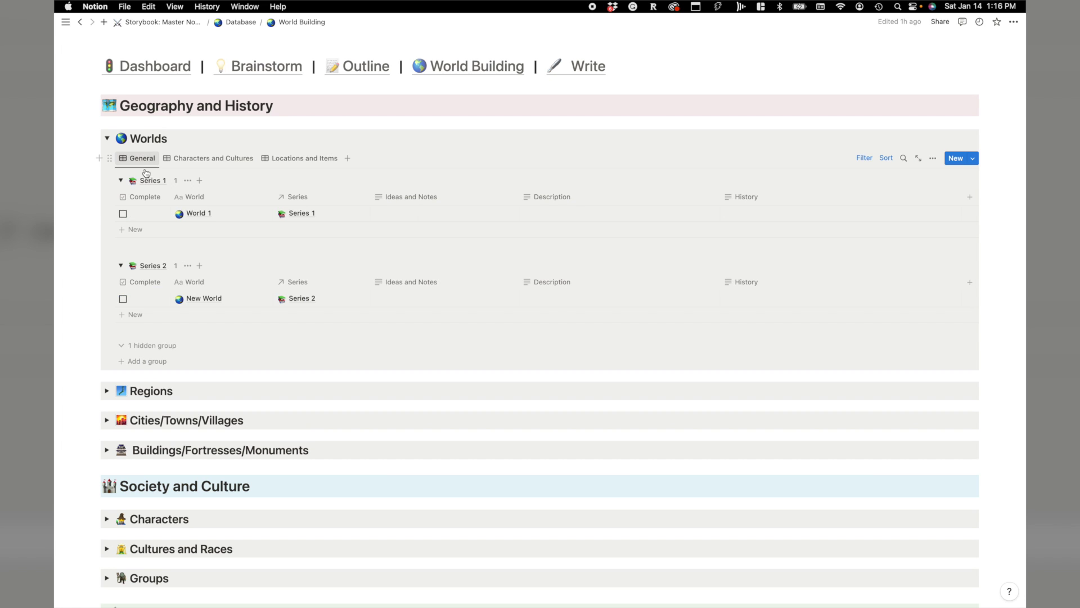
# Mark World 1 as complete in the Worlds table and clear World 2's Complete checkbox in the gallery
pyautogui.click(123, 215)
pyautogui.scroll(-10, 195, 244)
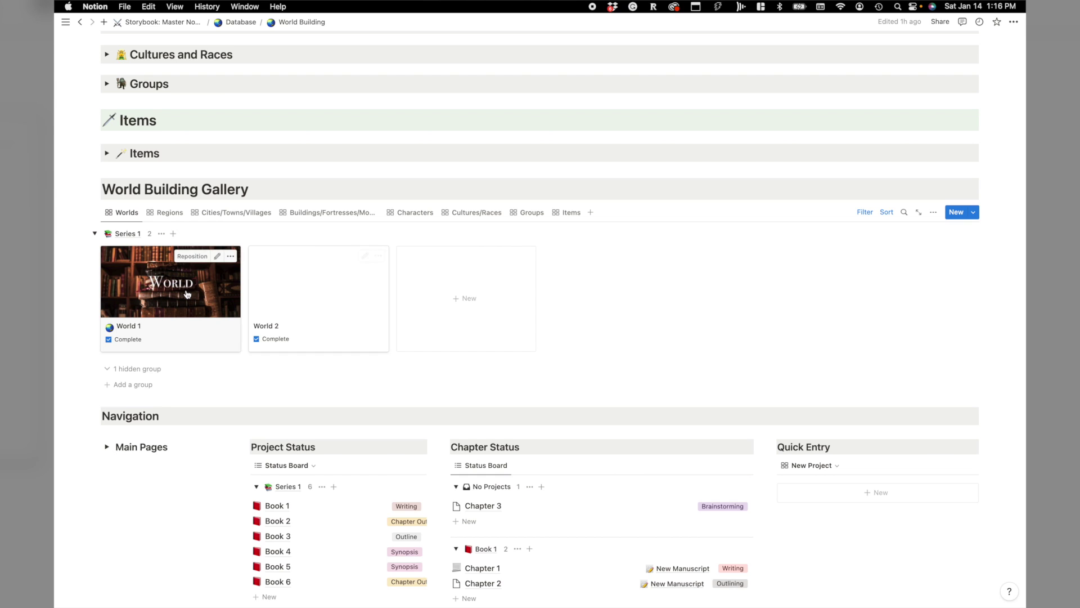
pyautogui.click(257, 338)
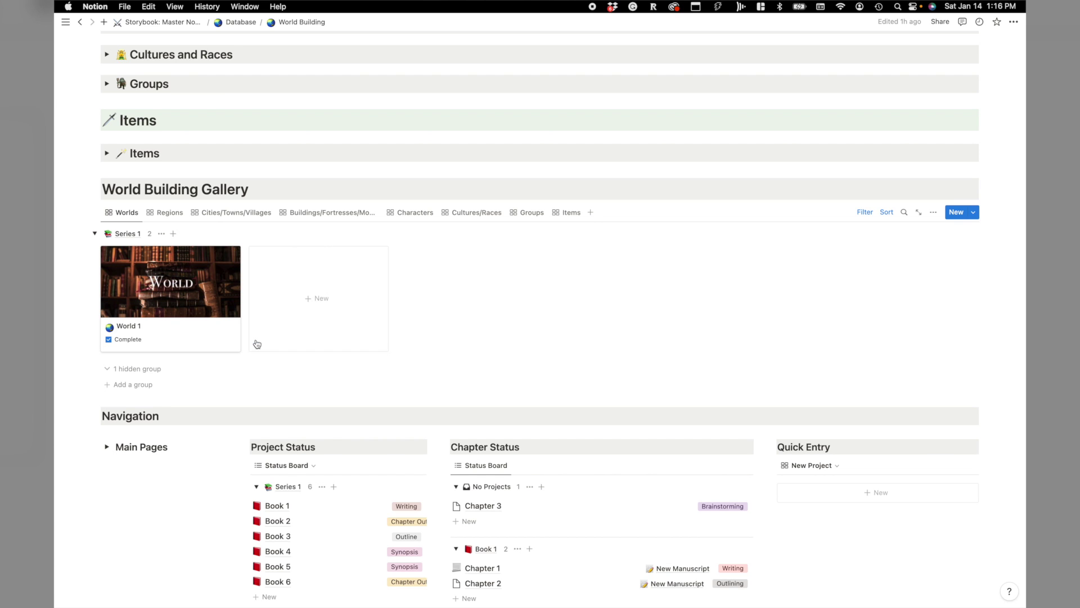
# Browse the gallery's Regions, Cities/Towns/Villages, Buildings and Characters views, ending on the Worlds view
pyautogui.click(166, 212)
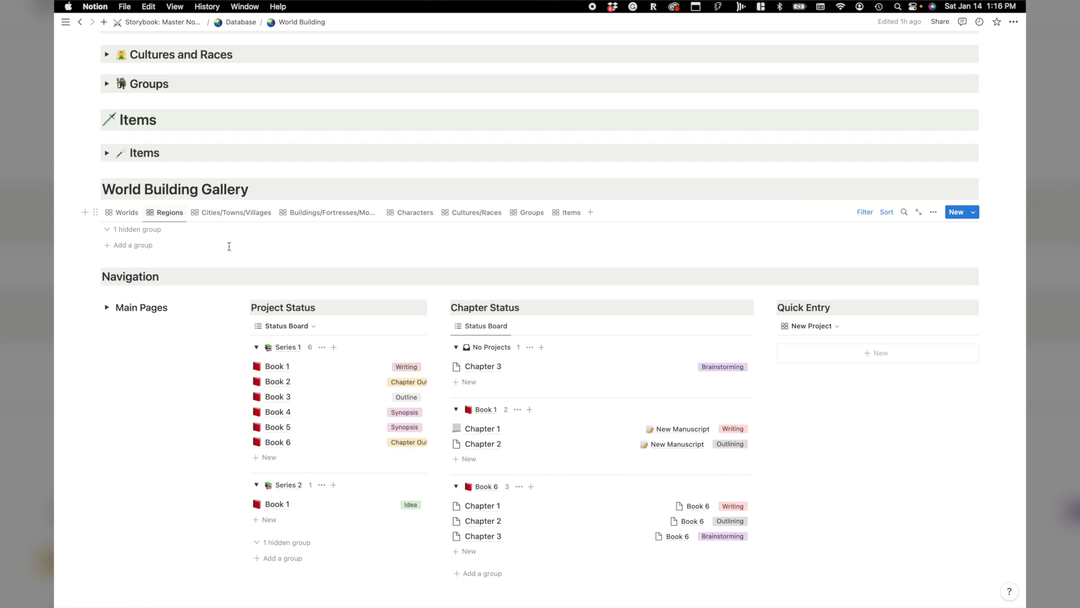
pyautogui.click(241, 214)
pyautogui.click(329, 212)
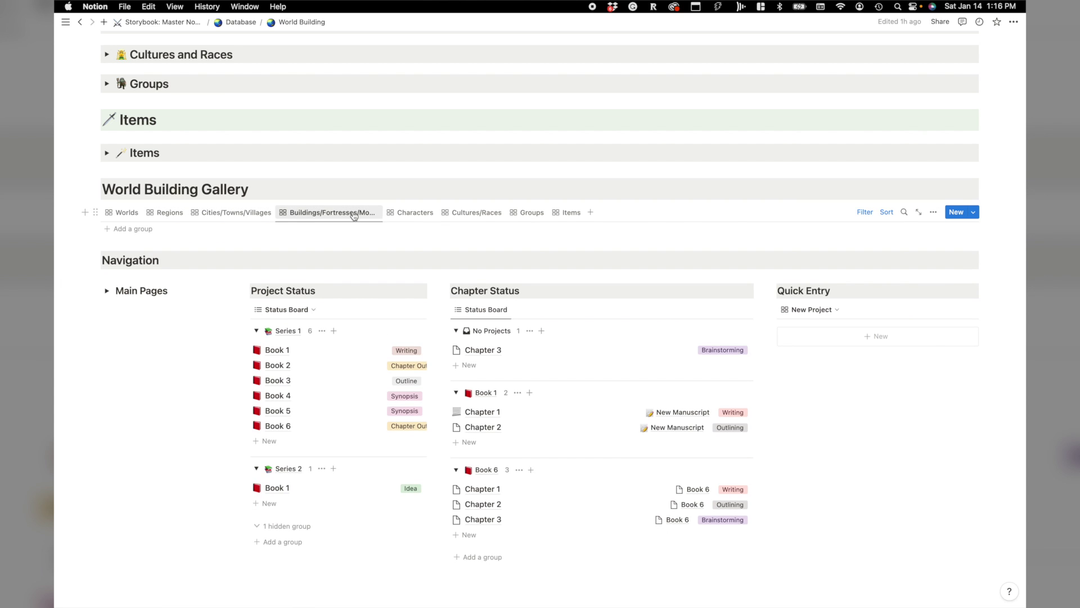
pyautogui.click(414, 212)
pyautogui.click(123, 212)
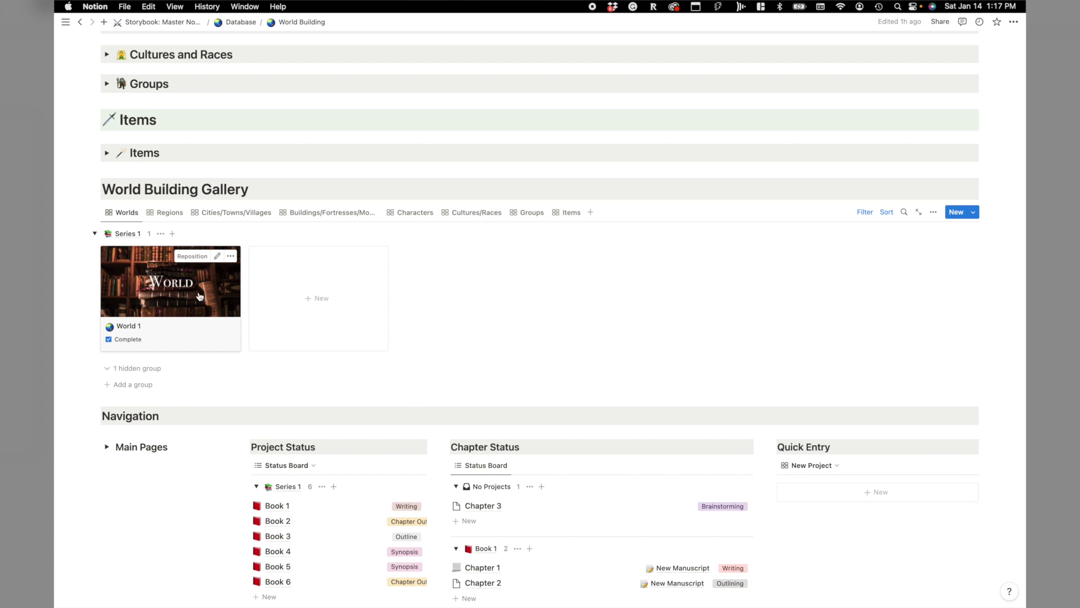
pyautogui.click(409, 212)
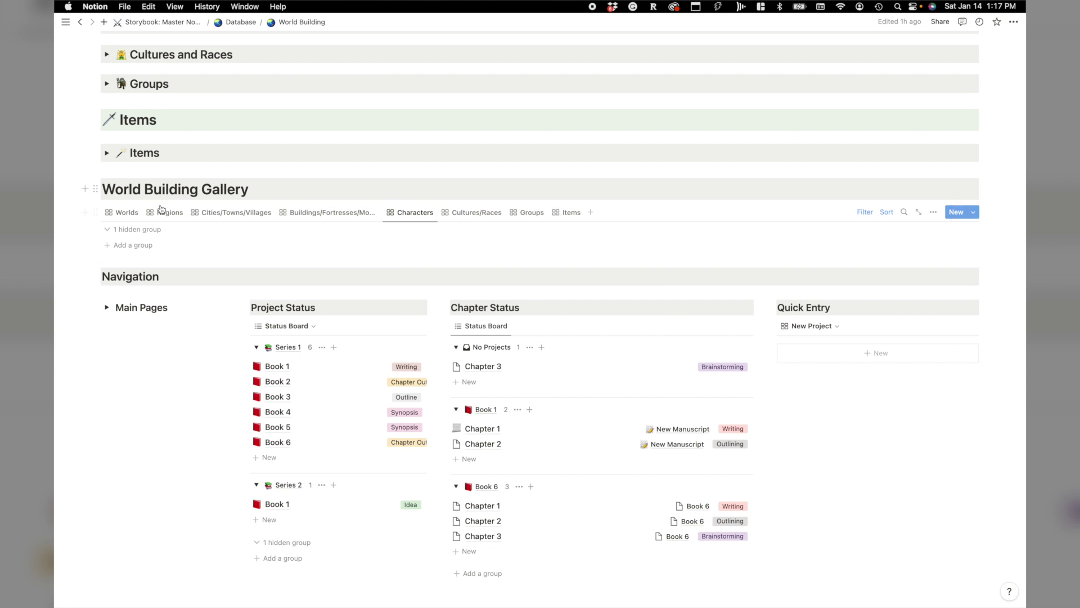
pyautogui.click(122, 212)
# Collapse the Worlds section on the World Building page
pyautogui.scroll(20, 266, 235)
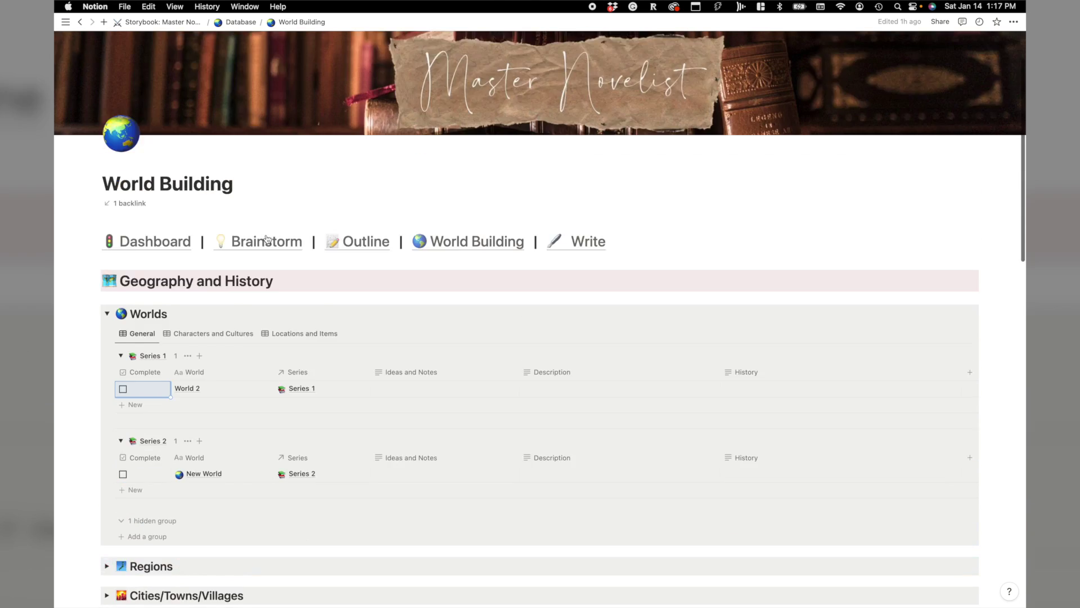
pyautogui.scroll(-3, 556, 272)
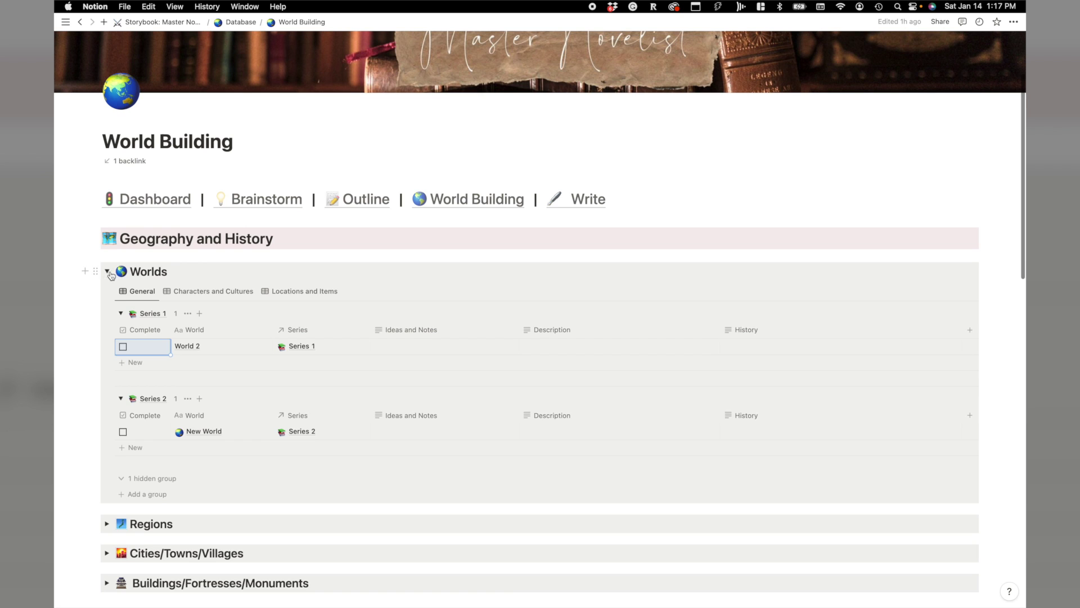
pyautogui.click(107, 271)
# Open the Write page and move the Book 6 manuscript to First Draft under Series 1 on the progress board
pyautogui.click(582, 199)
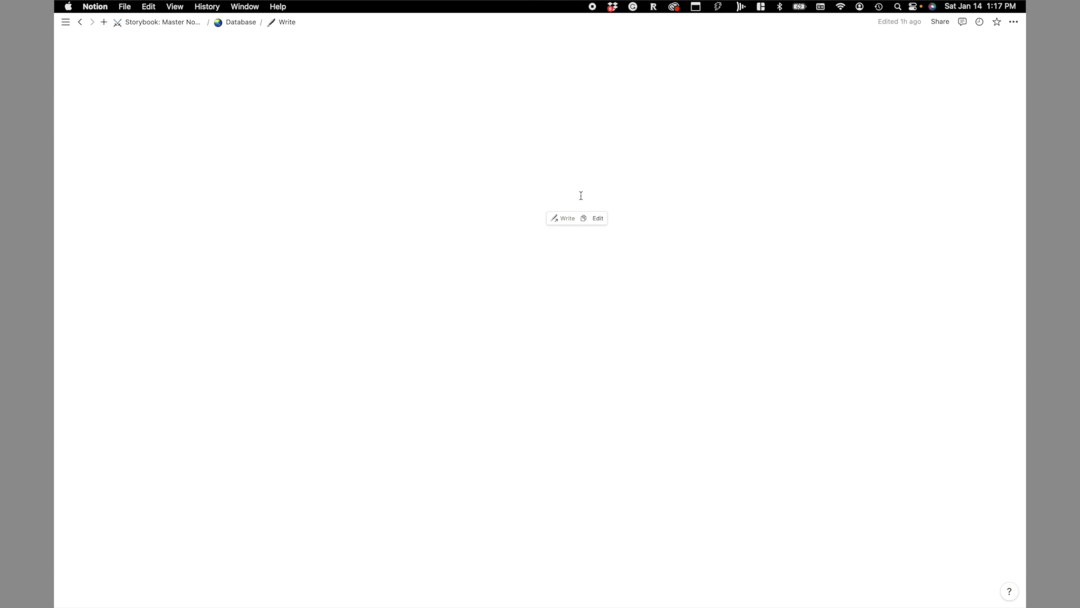
pyautogui.scroll(-5, 511, 261)
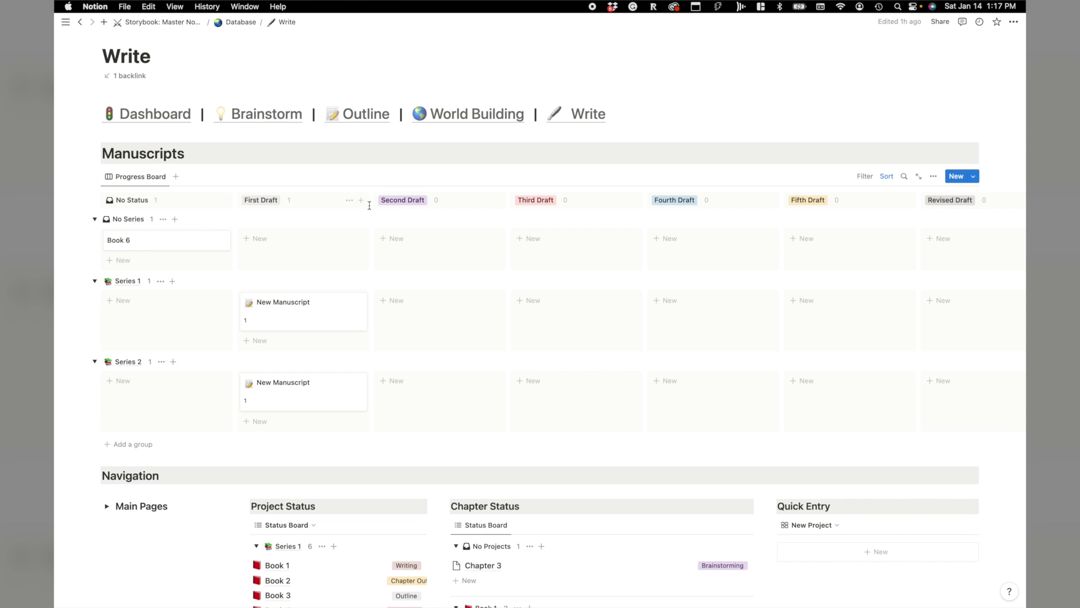
pyautogui.scroll(-1, 371, 168)
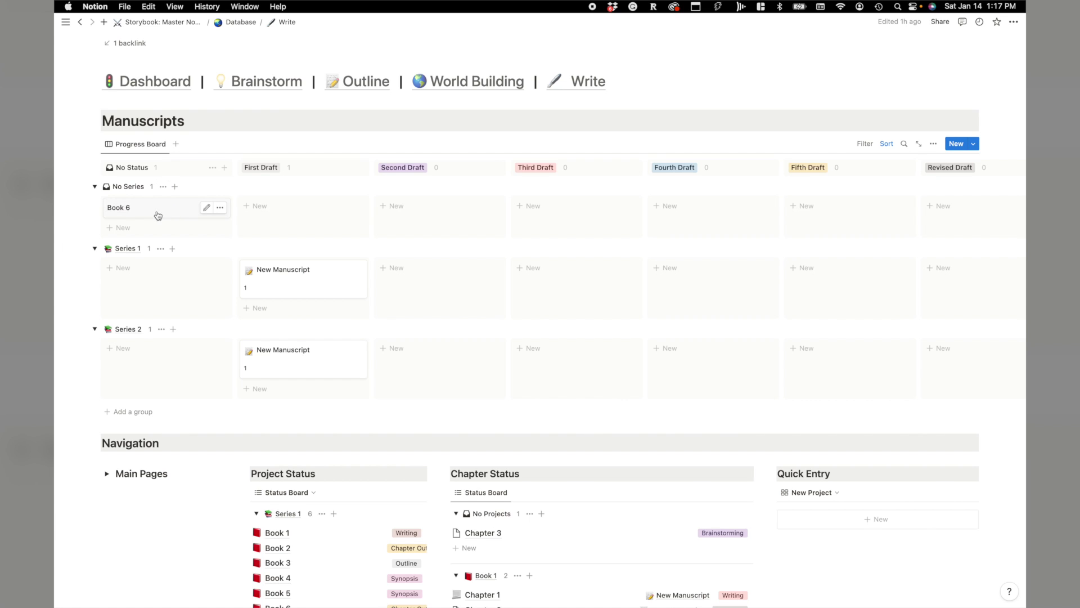
pyautogui.moveTo(157, 214); pyautogui.dragTo(287, 304)
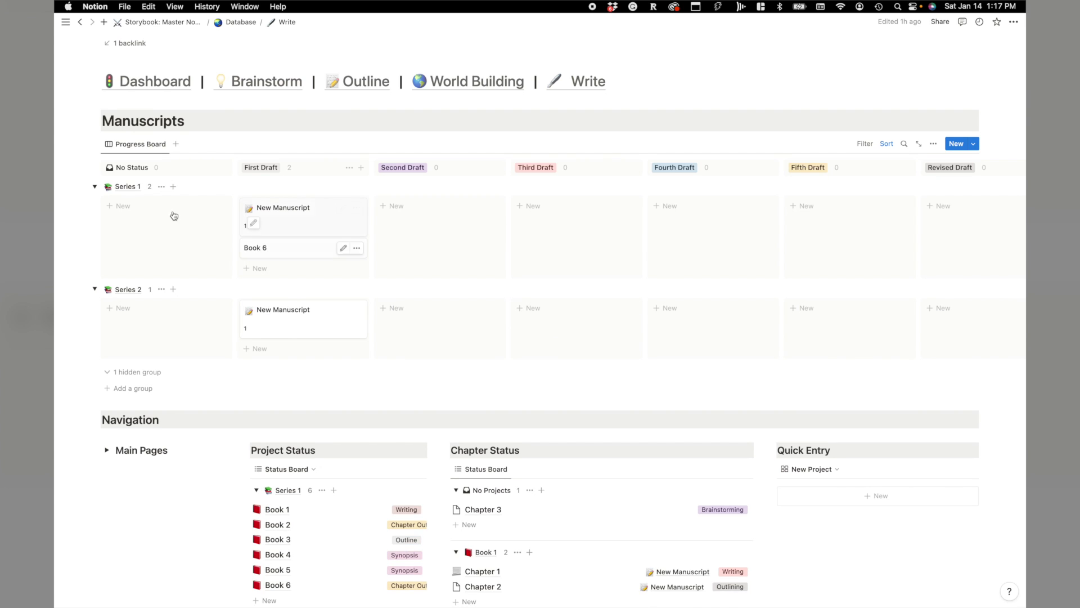
# Apply the New Manuscript template to the Book 6 manuscript and link it to the Book 6 project of Series 1
pyautogui.click(288, 249)
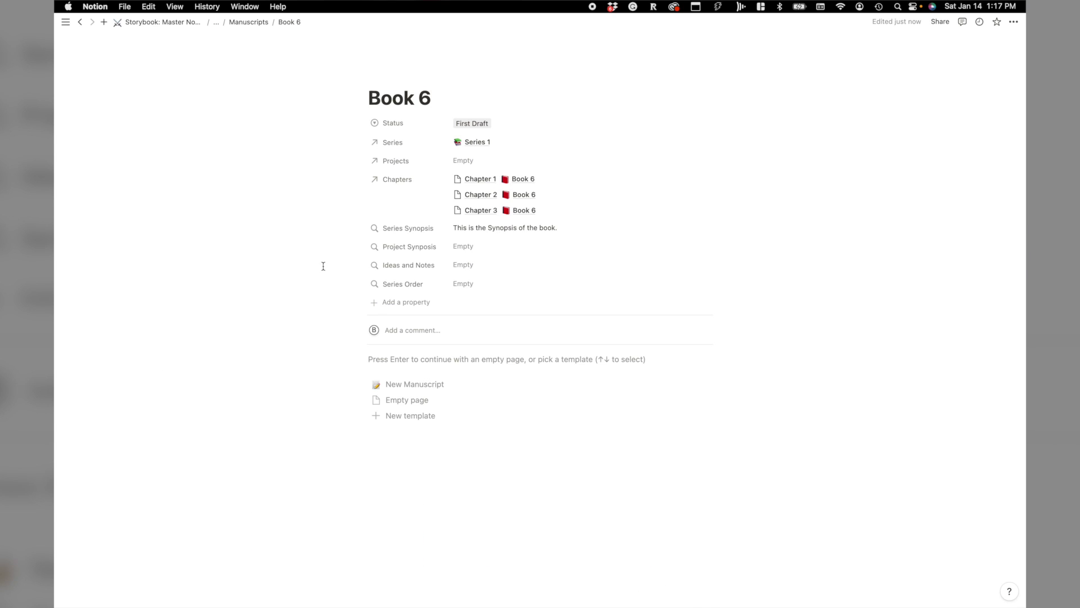
pyautogui.click(428, 387)
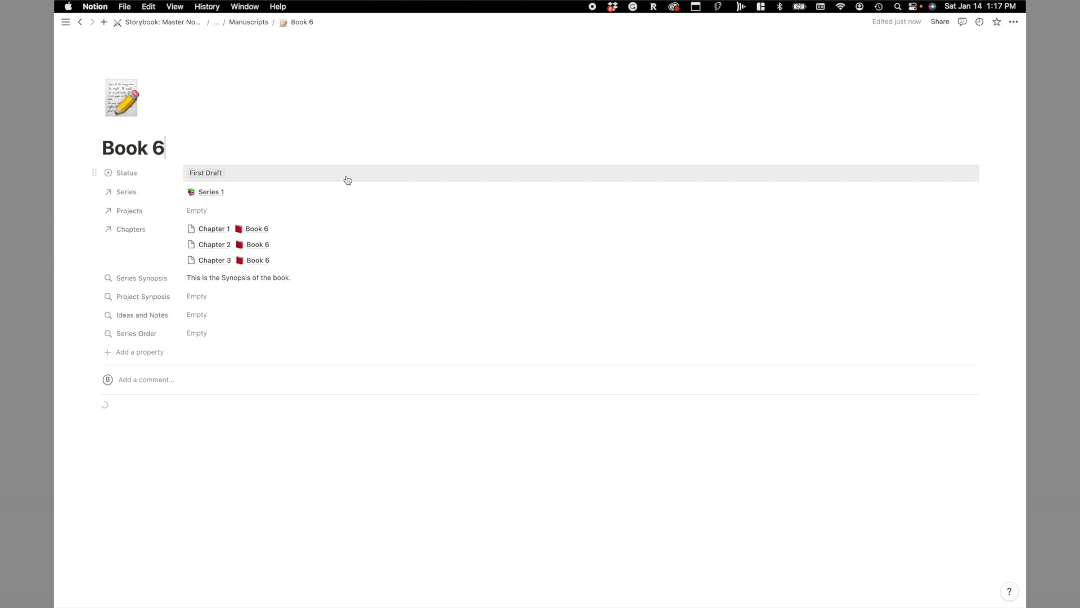
pyautogui.click(236, 210)
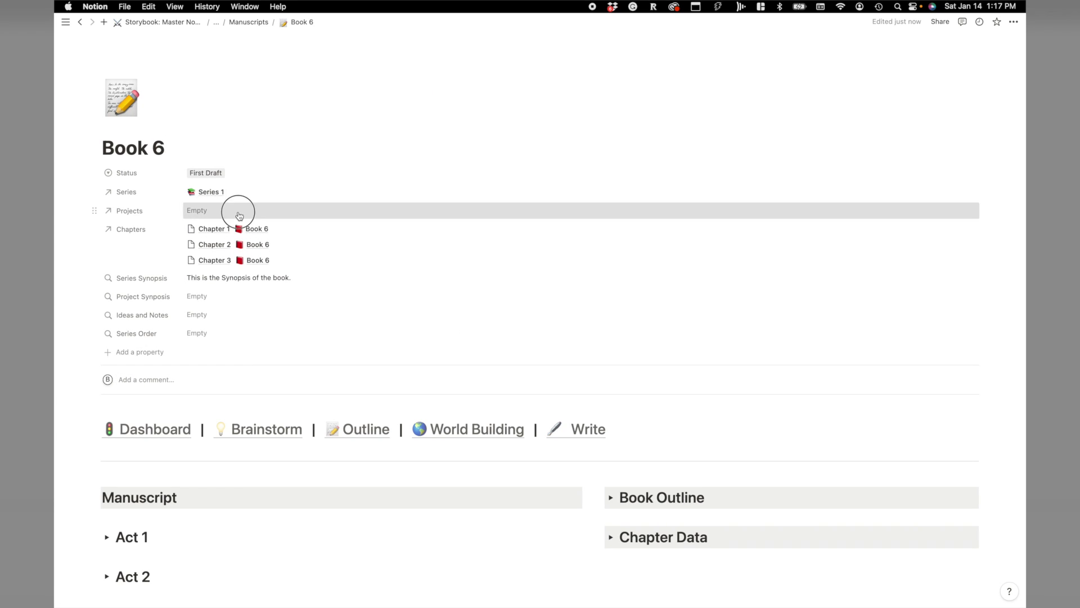
pyautogui.click(85, 223)
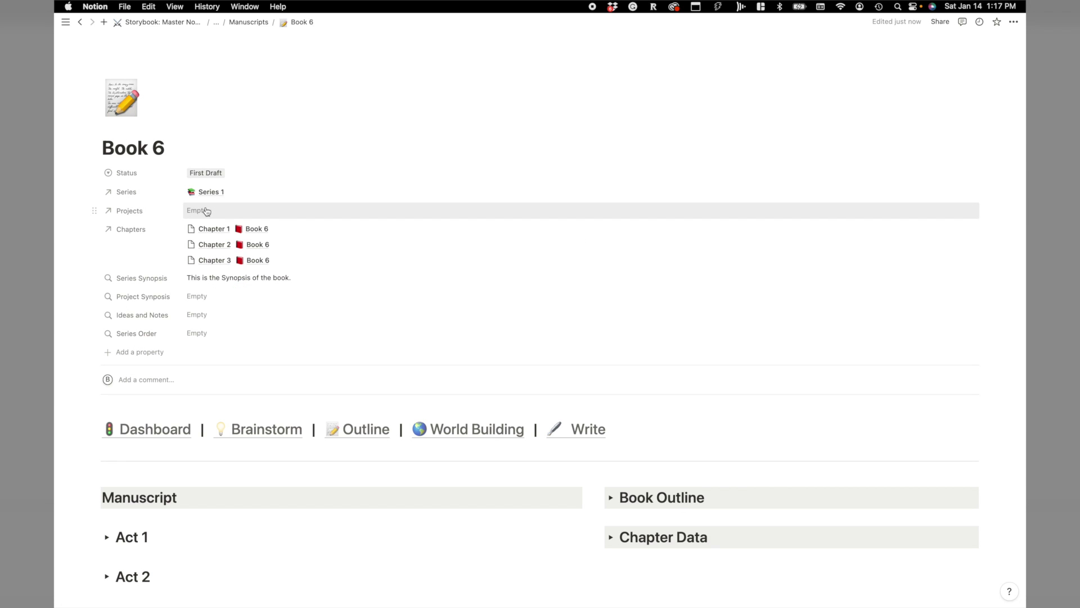
pyautogui.click(218, 211)
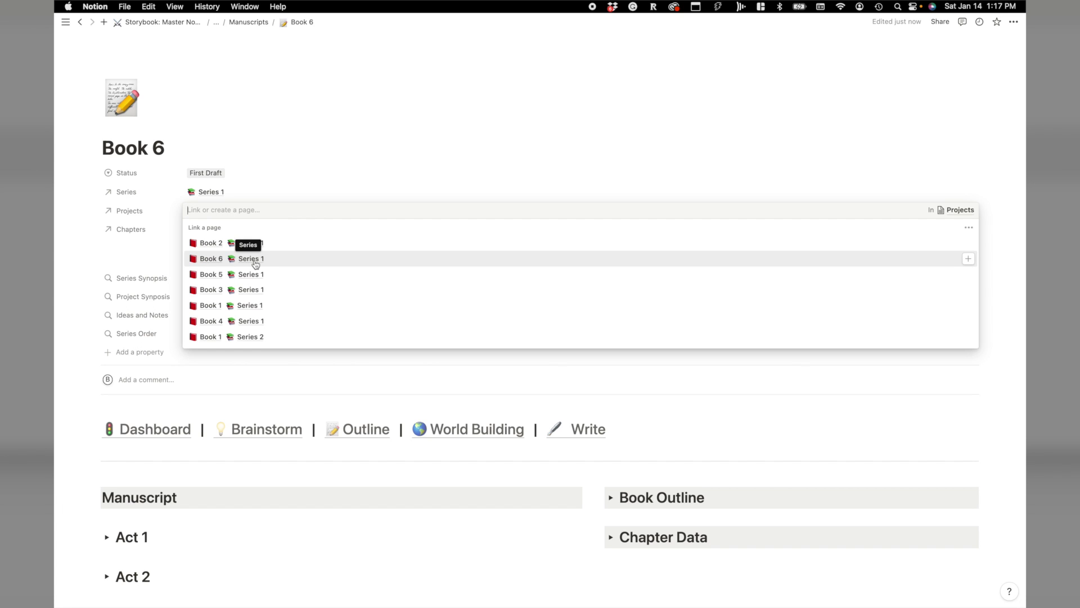
pyautogui.click(256, 260)
pyautogui.click(87, 260)
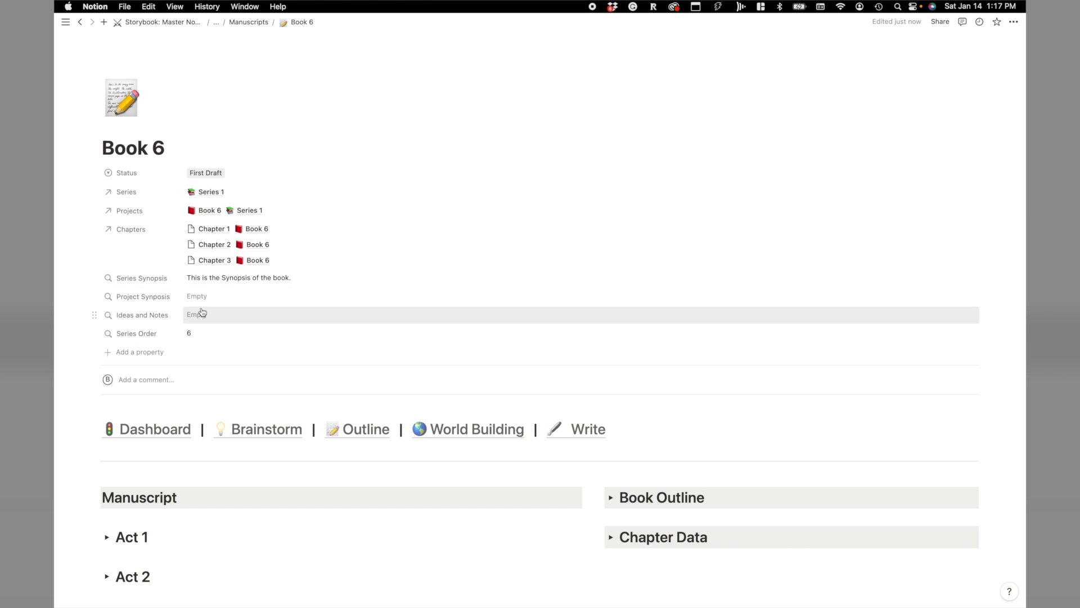
# Open the linked Book 6 project, set Ideas and Notes to "Here are some Ideas" and Synopsis to "A Synopsis", and close it
pyautogui.click(208, 211)
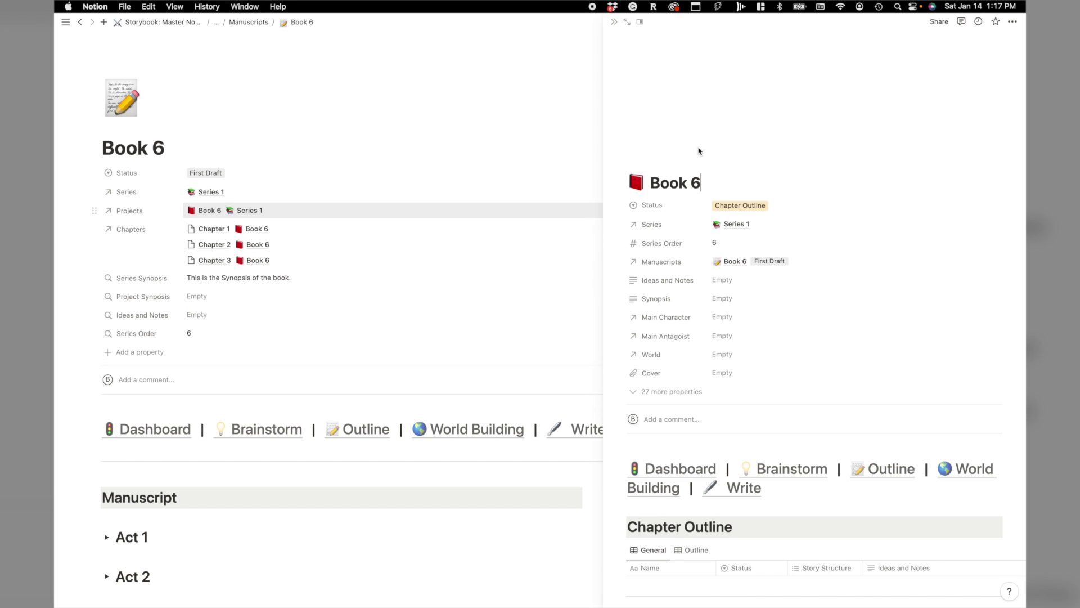
pyautogui.click(731, 280)
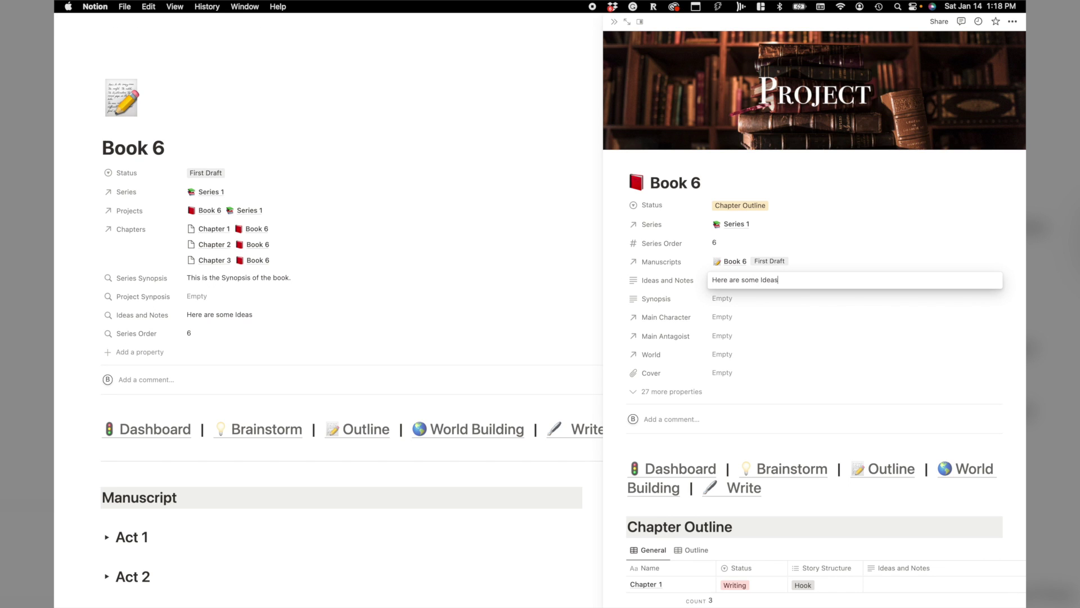
pyautogui.click(724, 298)
pyautogui.click(724, 299)
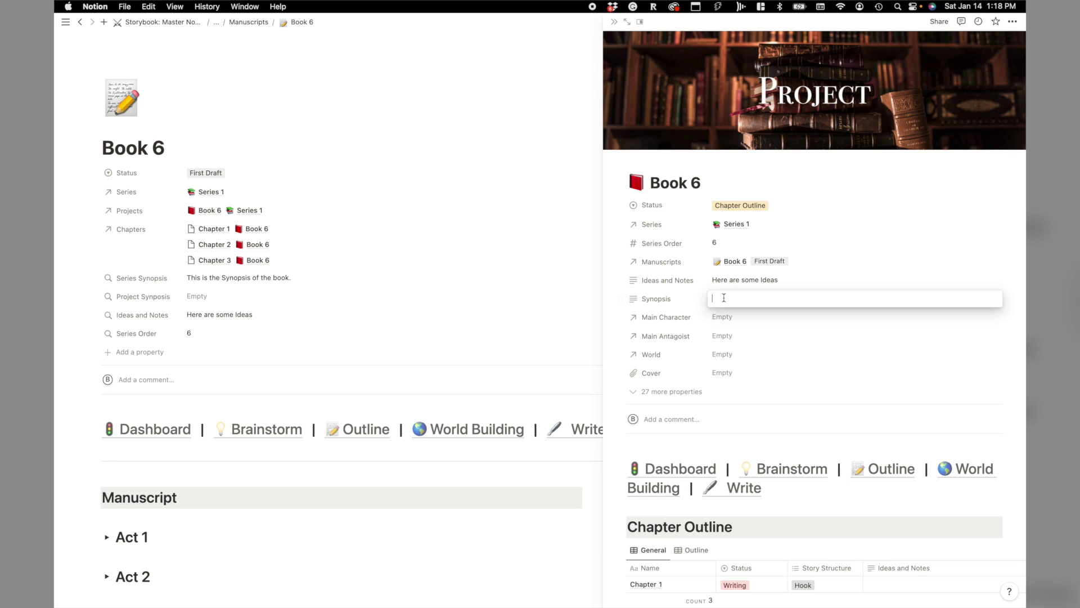
pyautogui.write('A')
pyautogui.click(616, 23)
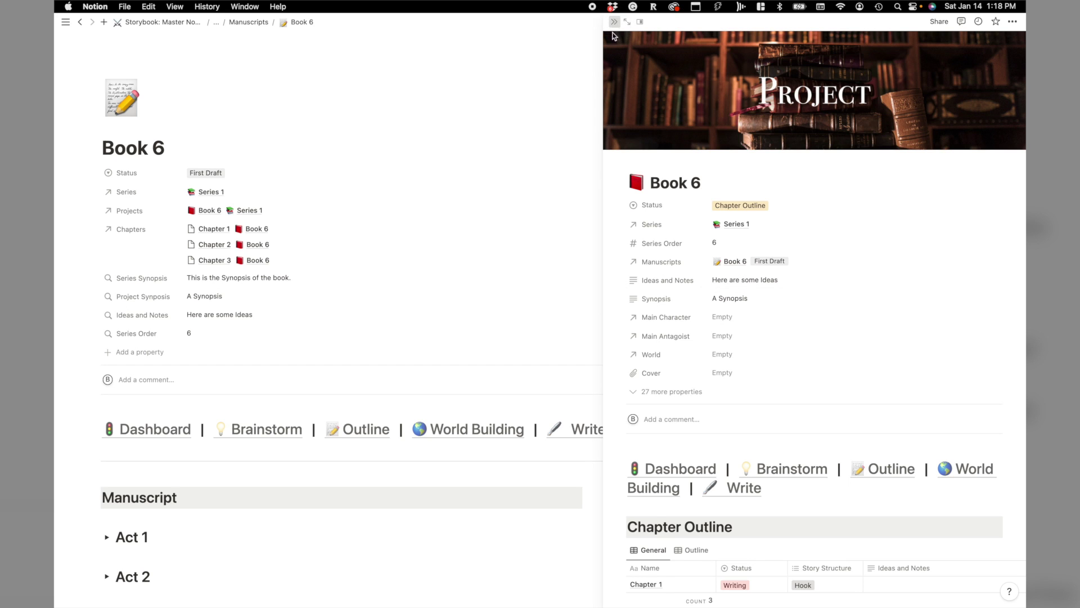
pyautogui.click(613, 22)
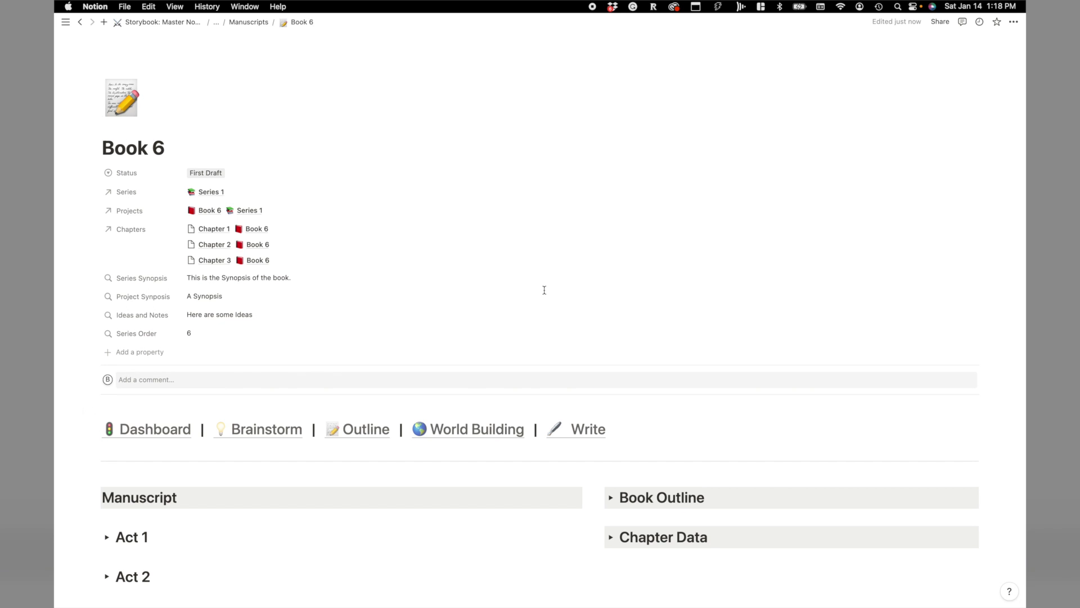
# Return to the Write page and reopen the Book 6 manuscript from the progress board
pyautogui.scroll(-3, 471, 248)
pyautogui.scroll(-1, 378, 346)
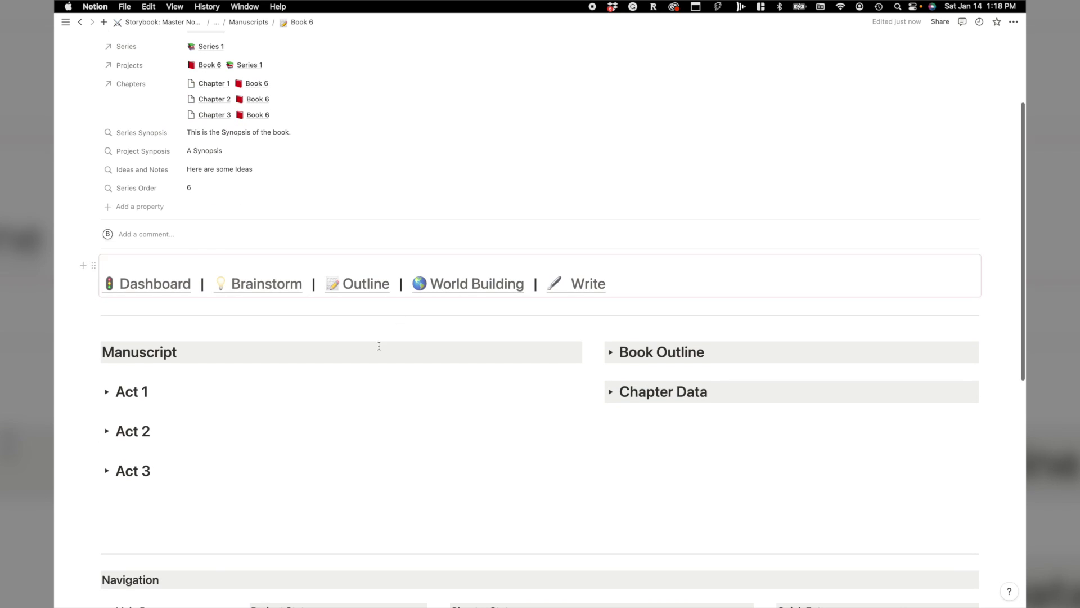
pyautogui.scroll(-3, 379, 345)
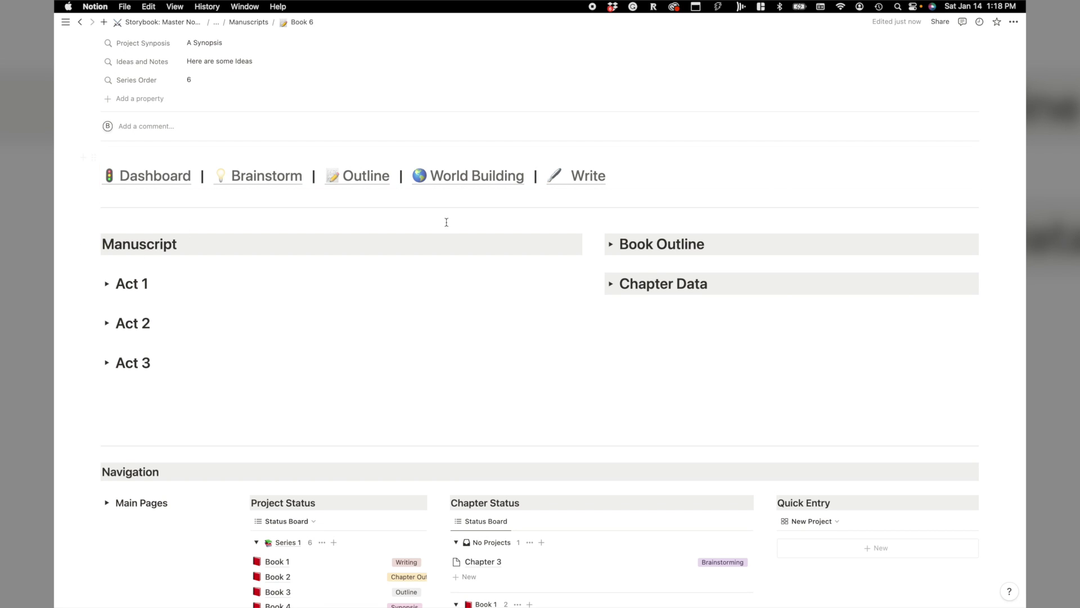
pyautogui.click(562, 181)
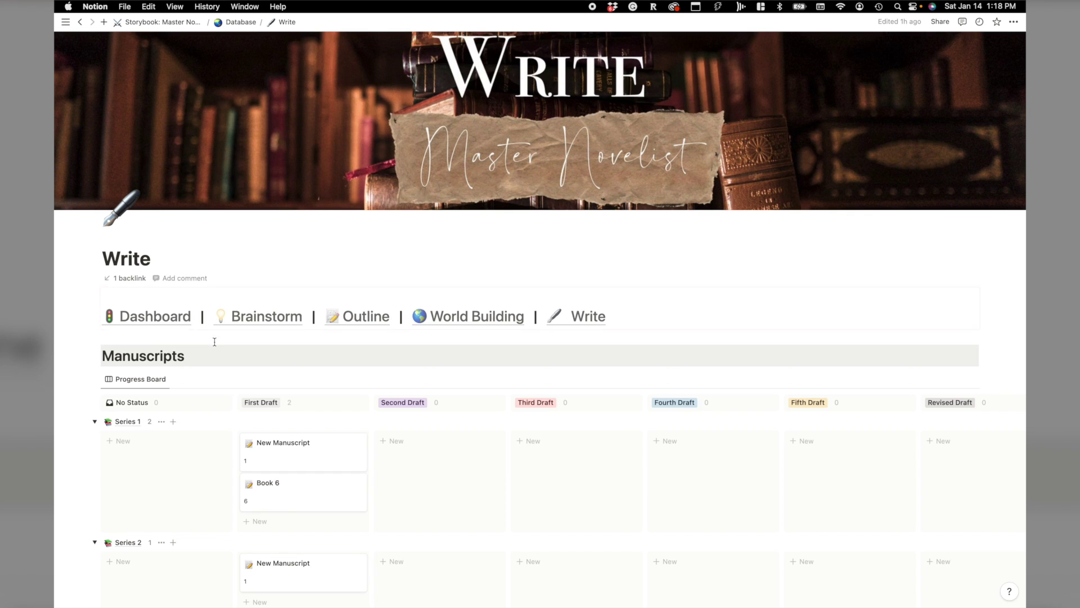
pyautogui.click(305, 490)
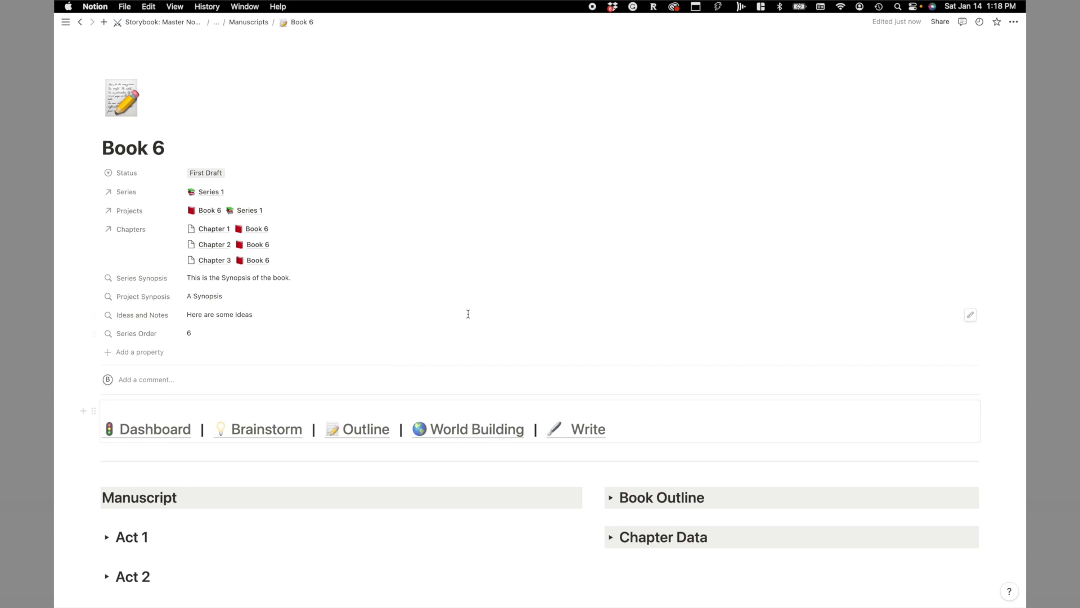
# Add a "Chapter 1" entry under Act 1 of the manuscript and replace its placeholder prose with "Hello this is chapter 1 of my book."
pyautogui.scroll(-4, 427, 381)
pyautogui.scroll(-3, 427, 381)
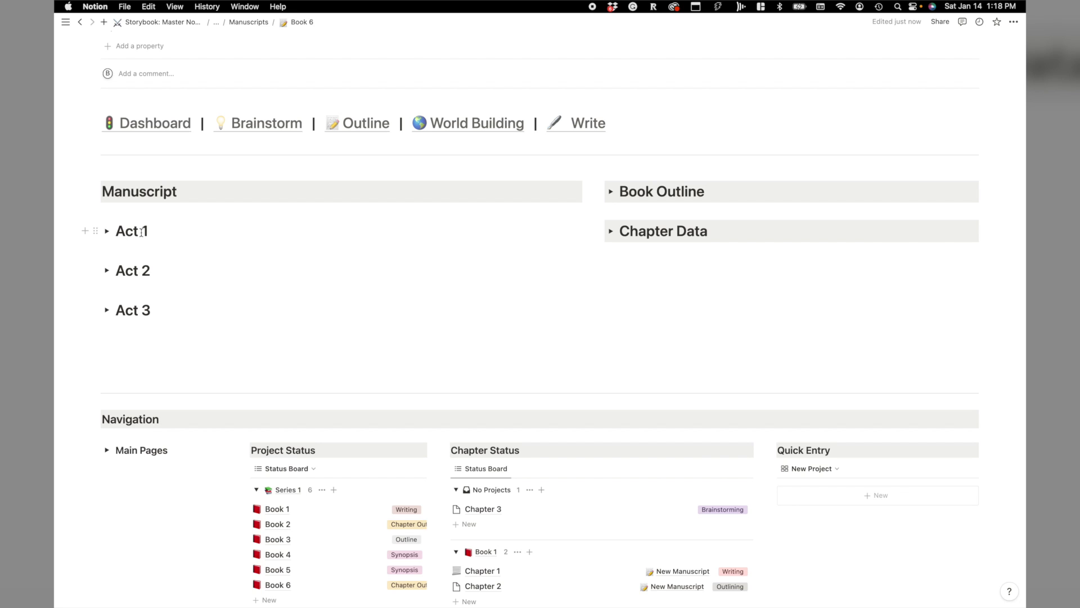
pyautogui.click(107, 232)
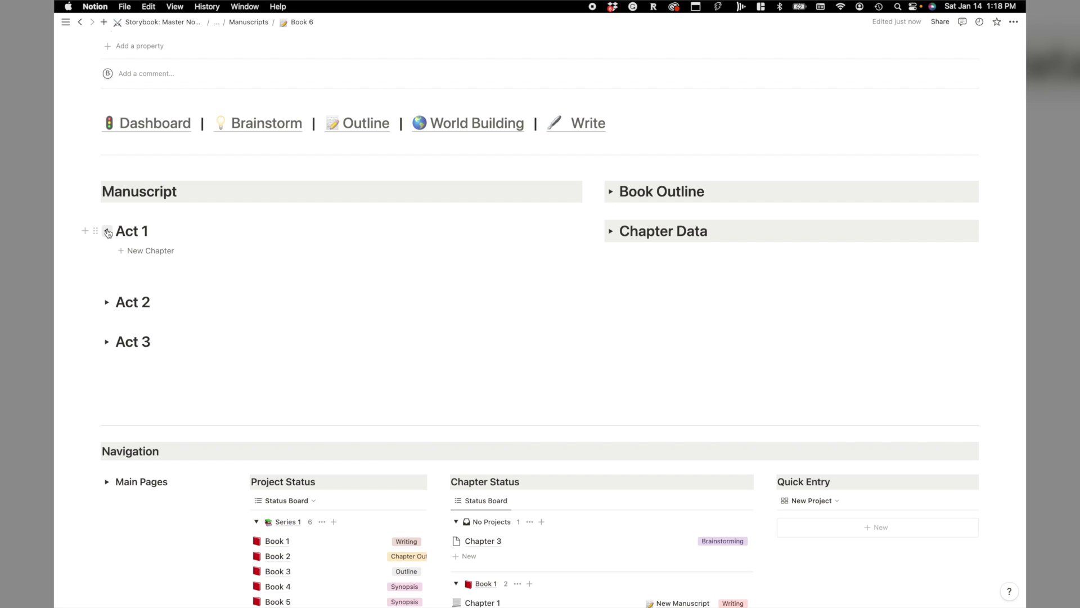
pyautogui.click(155, 251)
pyautogui.press('BackSpace')
pyautogui.press('BackSpace')
pyautogui.write('1')
pyautogui.click(119, 279)
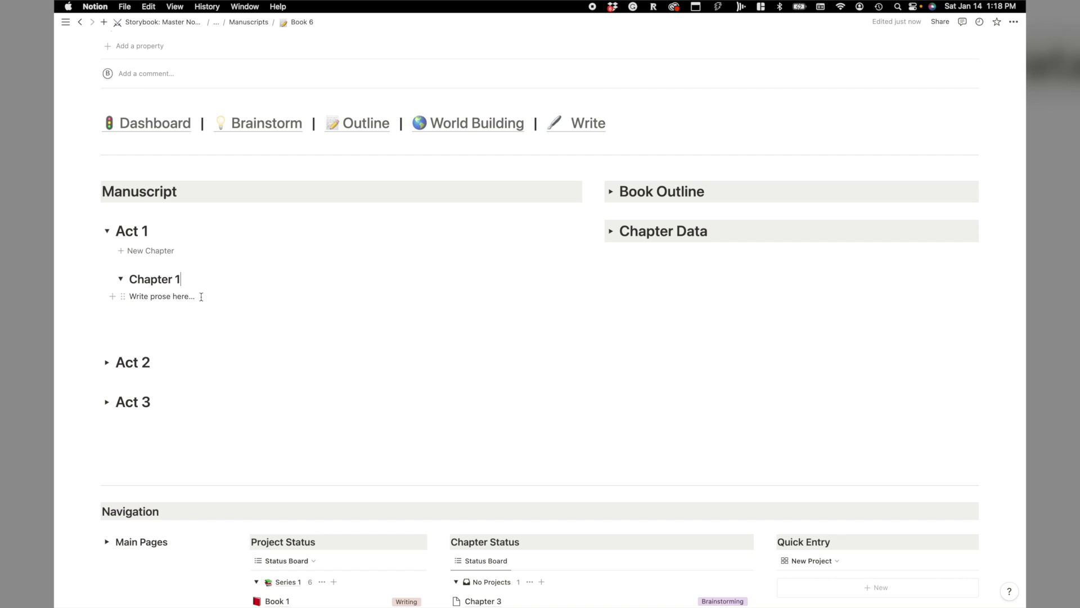
pyautogui.moveTo(173, 297); pyautogui.dragTo(129, 296)
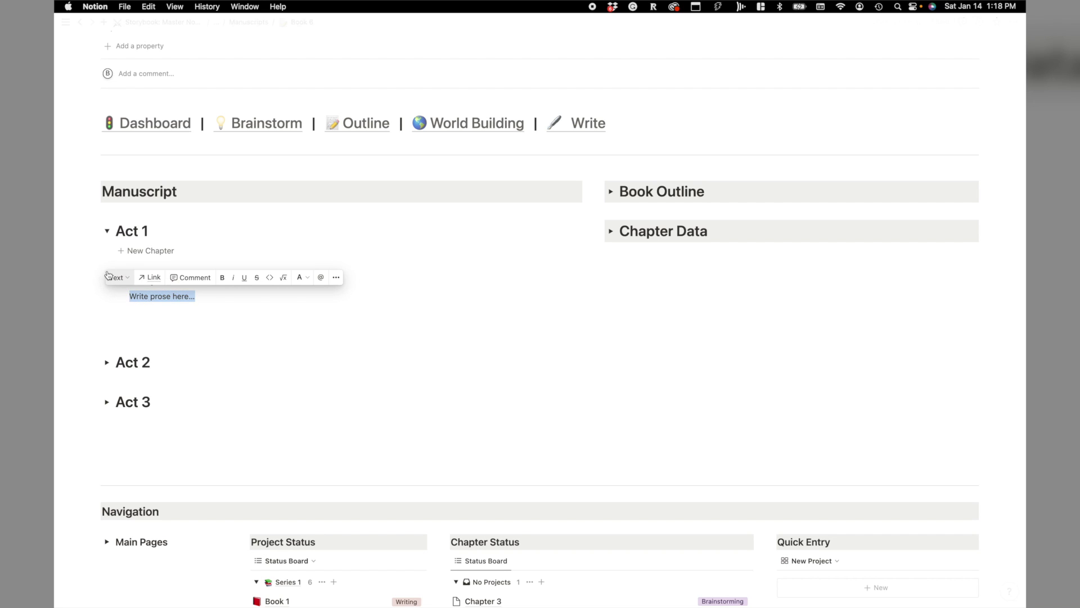
pyautogui.write('Hello this is chapter 1 of my book.')
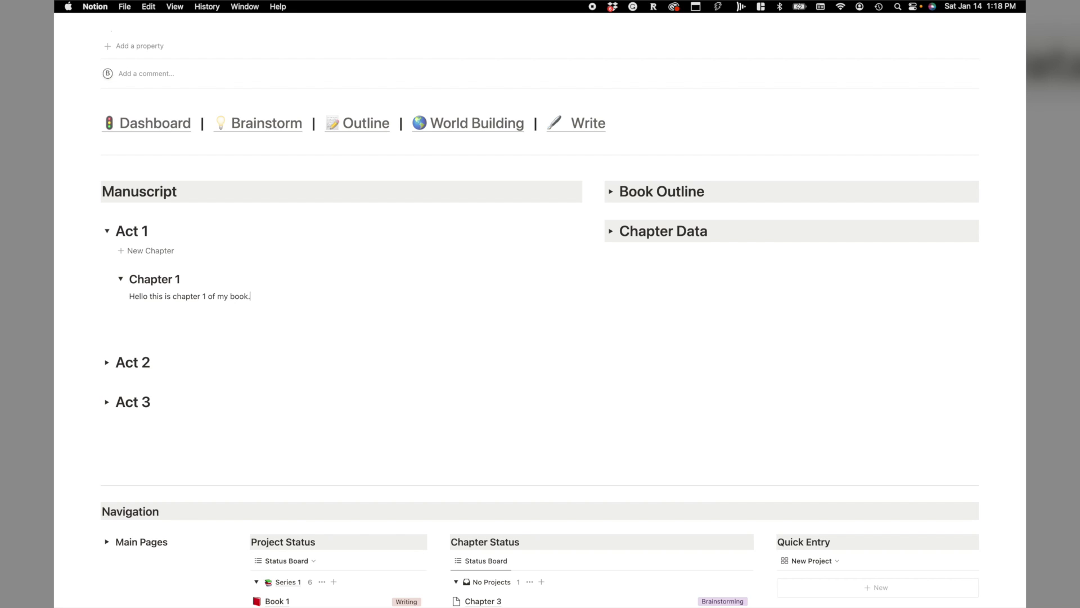
# Expand the Book Outline and Chapter Data sections beside the manuscript and review the Act 1 Outline columns
pyautogui.click(612, 193)
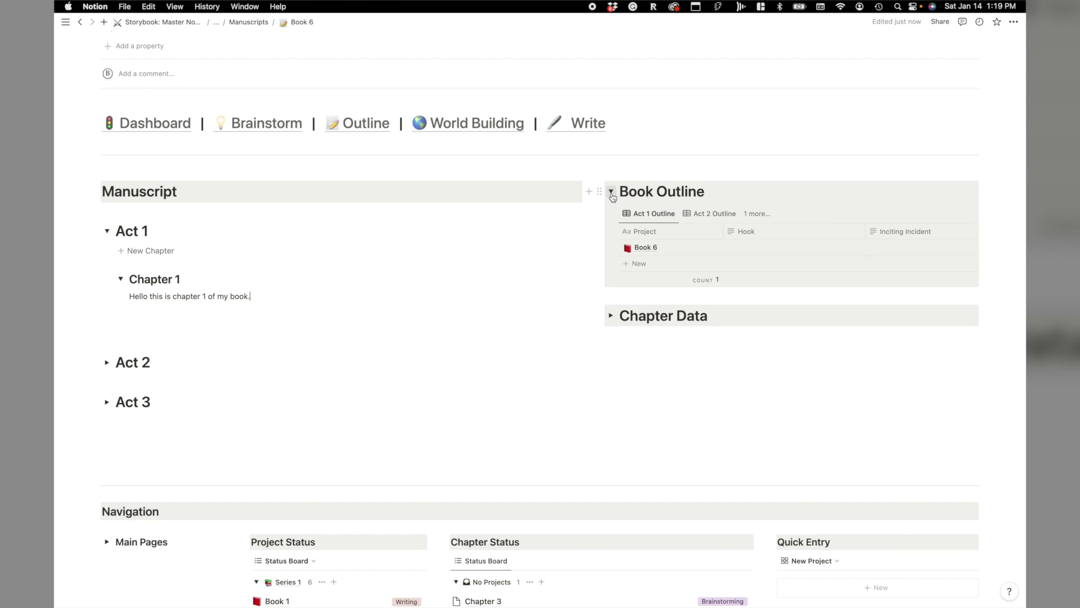
pyautogui.click(611, 315)
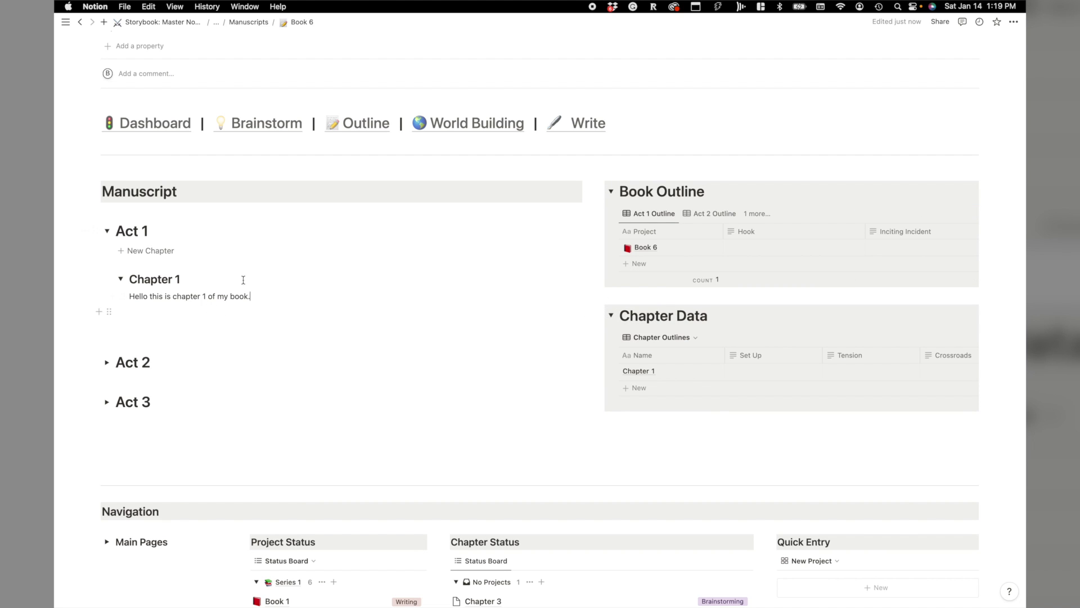
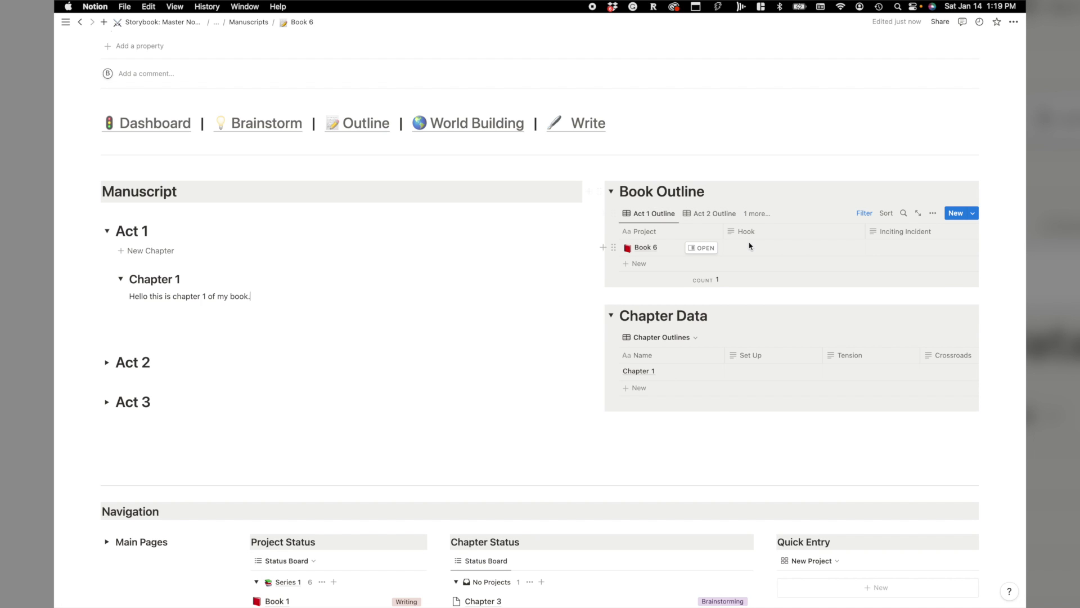
pyautogui.hscroll(5, 691, 246)
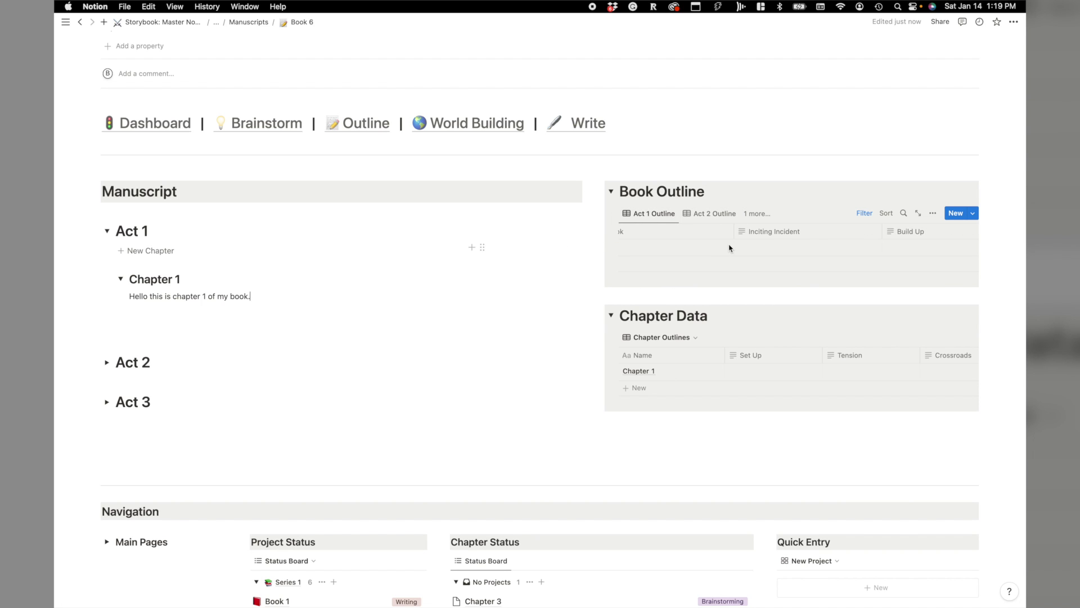
pyautogui.hscroll(-5, 729, 248)
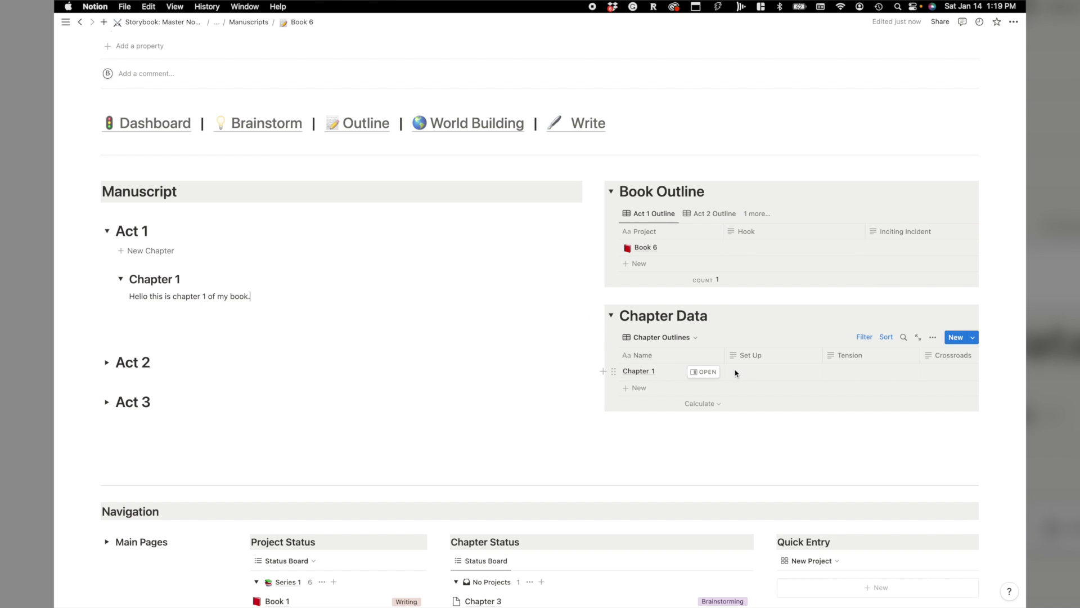
# Examine the columns of the Chapter Outlines table in Chapter Data, from Set Up through Story Structure
pyautogui.hscroll(5, 748, 374)
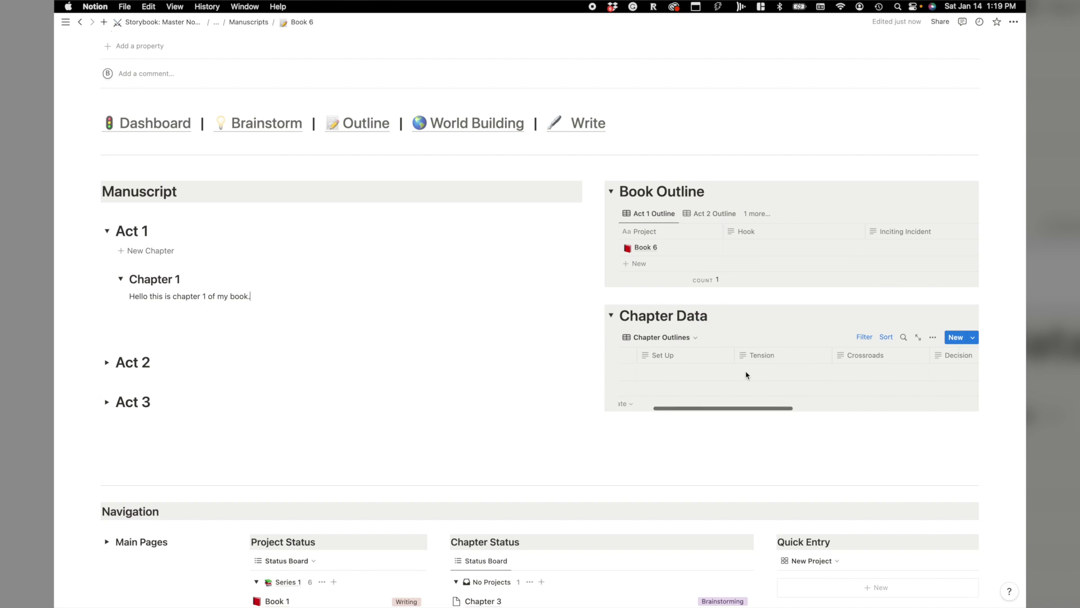
pyautogui.hscroll(-5, 748, 375)
pyautogui.hscroll(3, 763, 375)
pyautogui.hscroll(-3, 765, 375)
pyautogui.hscroll(5, 810, 375)
pyautogui.hscroll(5, 814, 375)
pyautogui.hscroll(5, 816, 369)
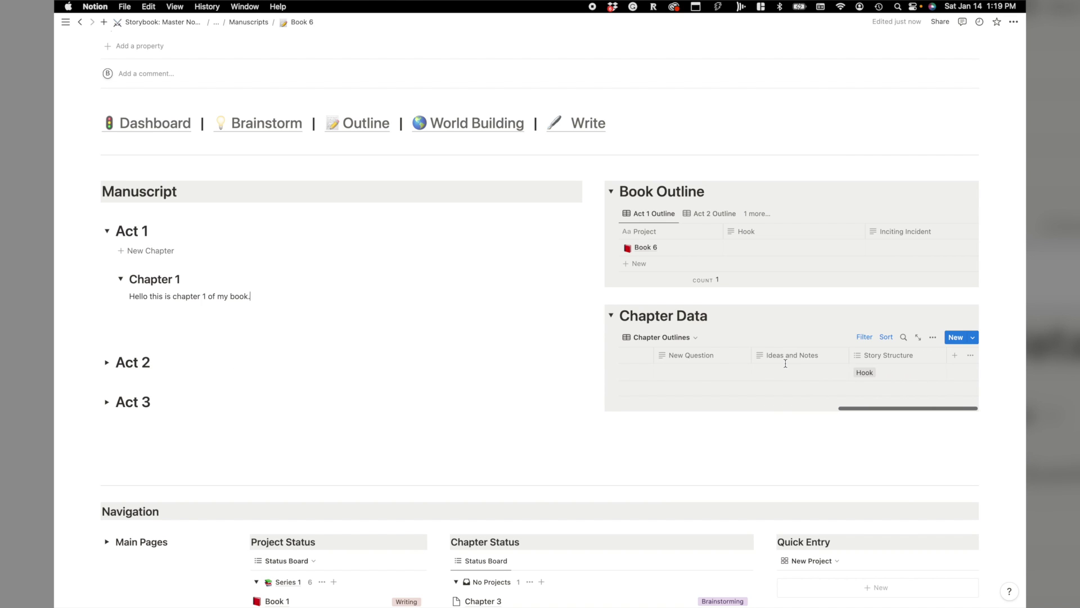
pyautogui.hscroll(-10, 786, 363)
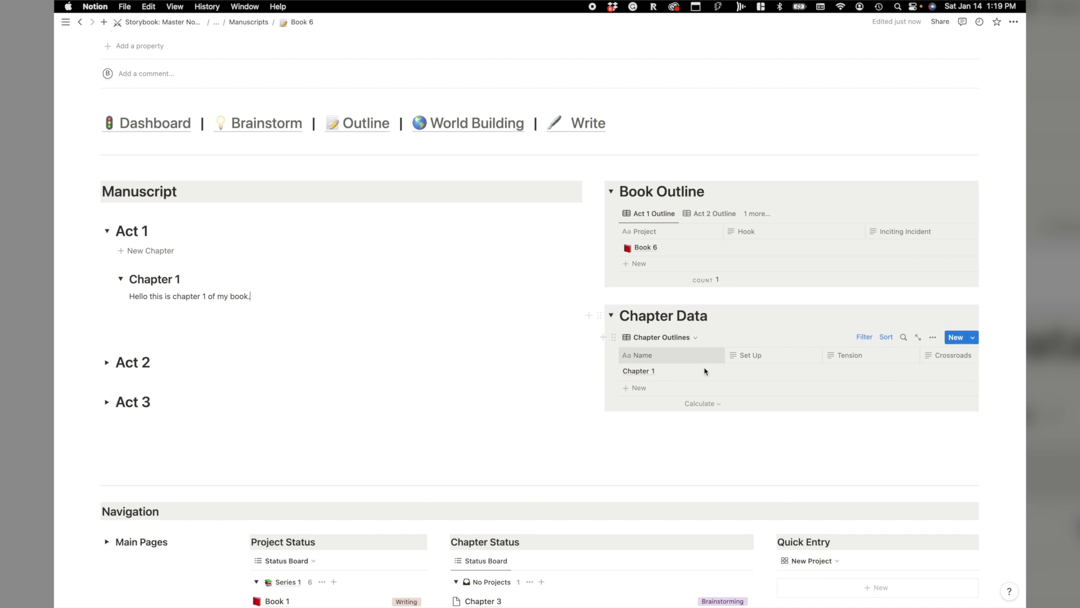
# Open Chapter 1 from Chapter Data, apply the New Chapter template and review its properties
pyautogui.click(705, 374)
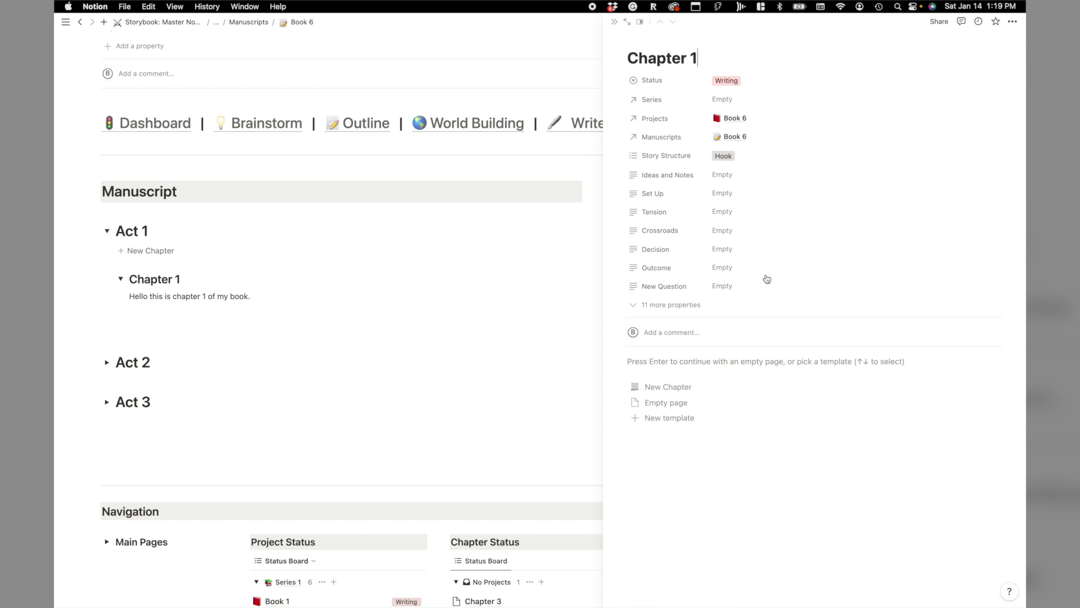
pyautogui.click(697, 386)
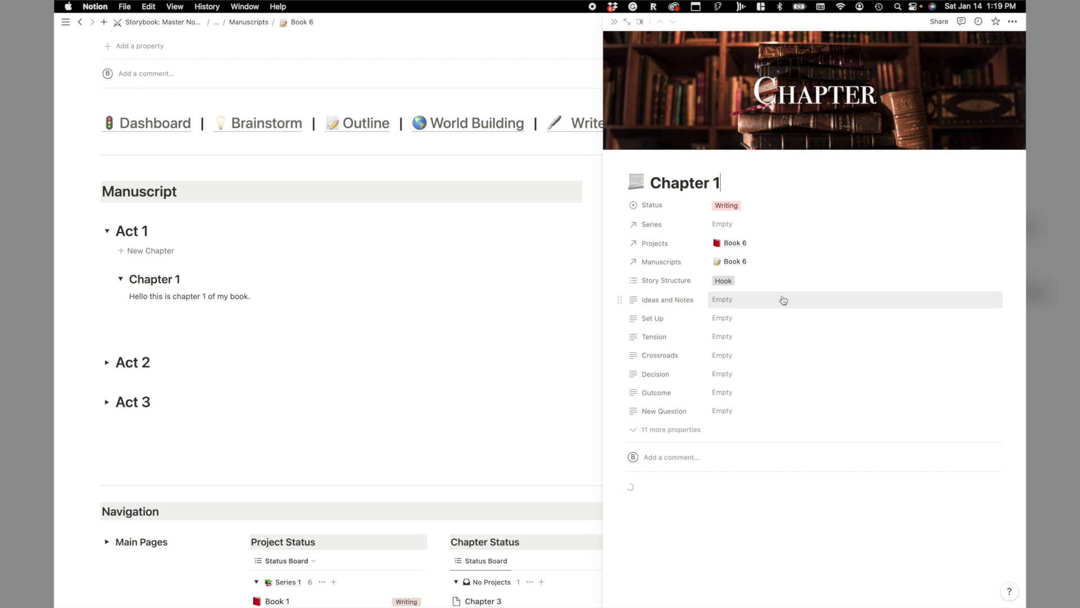
pyautogui.scroll(-2, 788, 265)
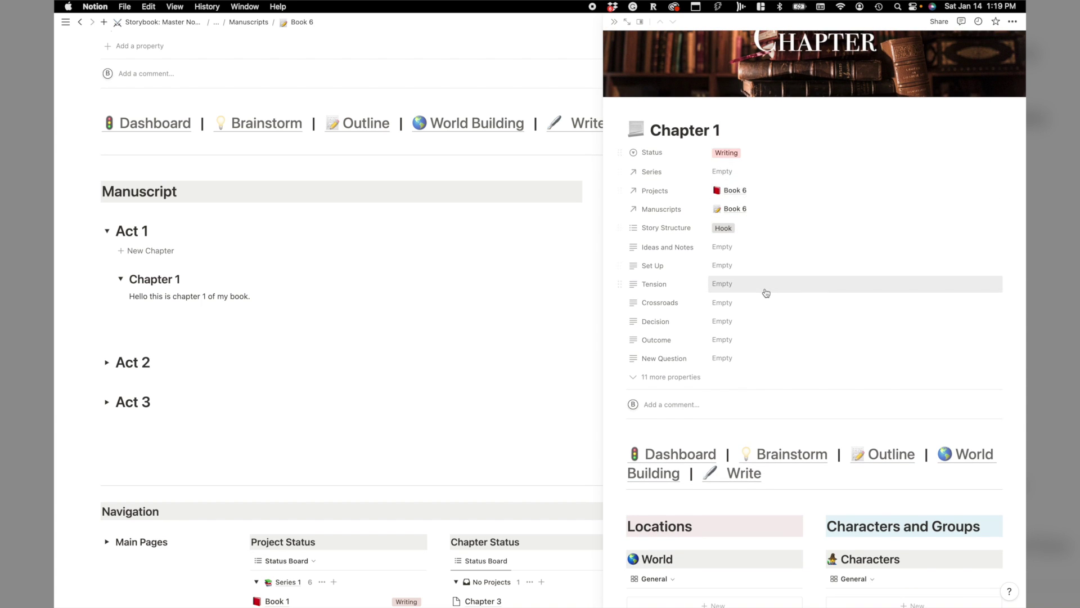
pyautogui.scroll(2, 765, 292)
pyautogui.scroll(-4, 758, 311)
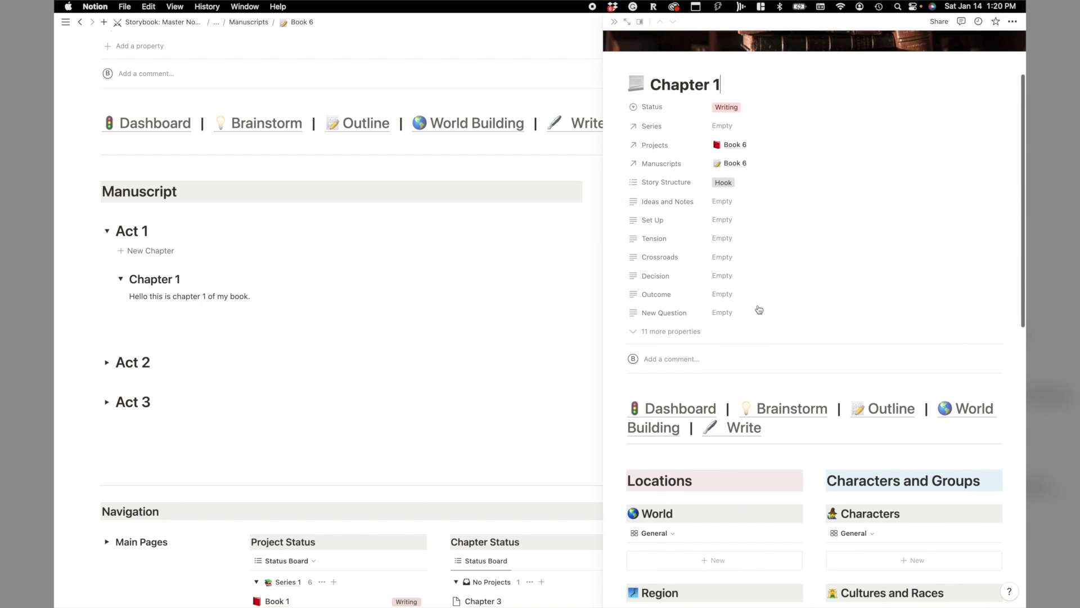
pyautogui.scroll(2, 735, 247)
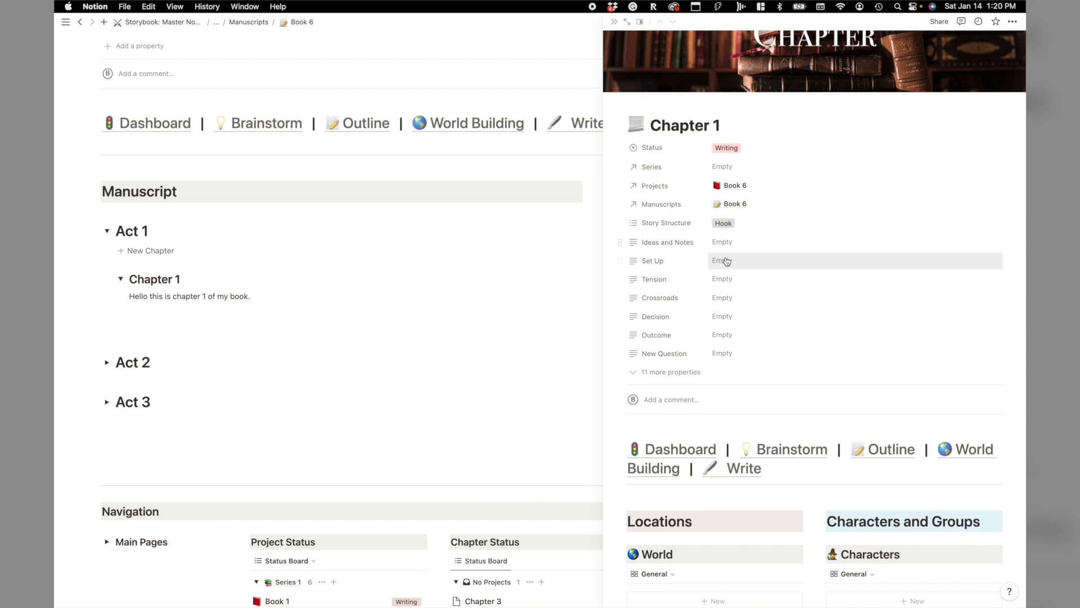
# Look over the Locations, Characters and Groups, and Items sections of the Chapter 1 page and close it
pyautogui.scroll(-6, 732, 345)
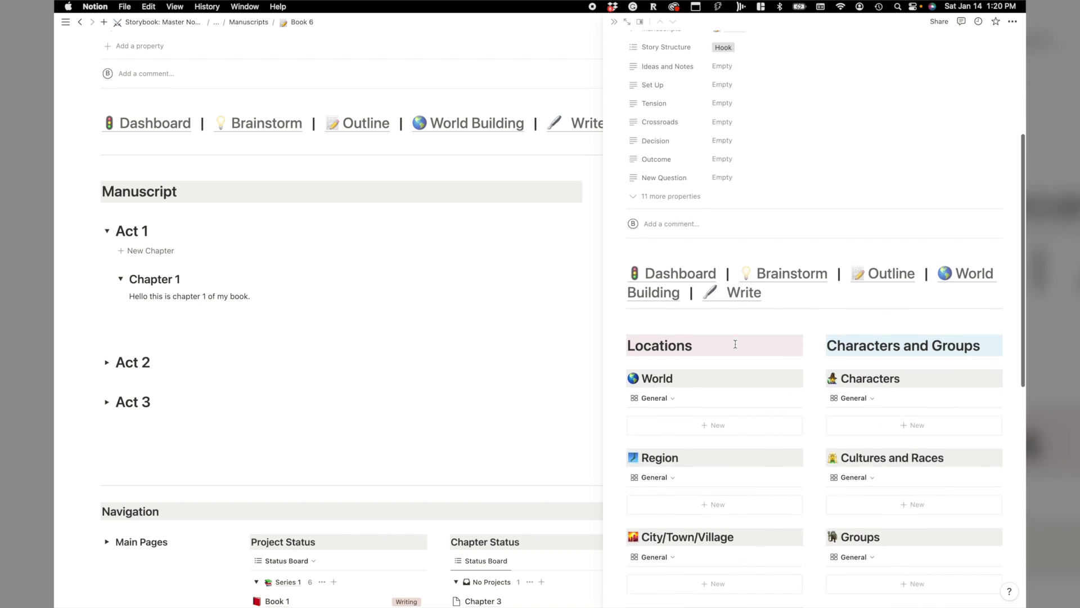
pyautogui.scroll(-5, 735, 344)
pyautogui.scroll(-4, 782, 358)
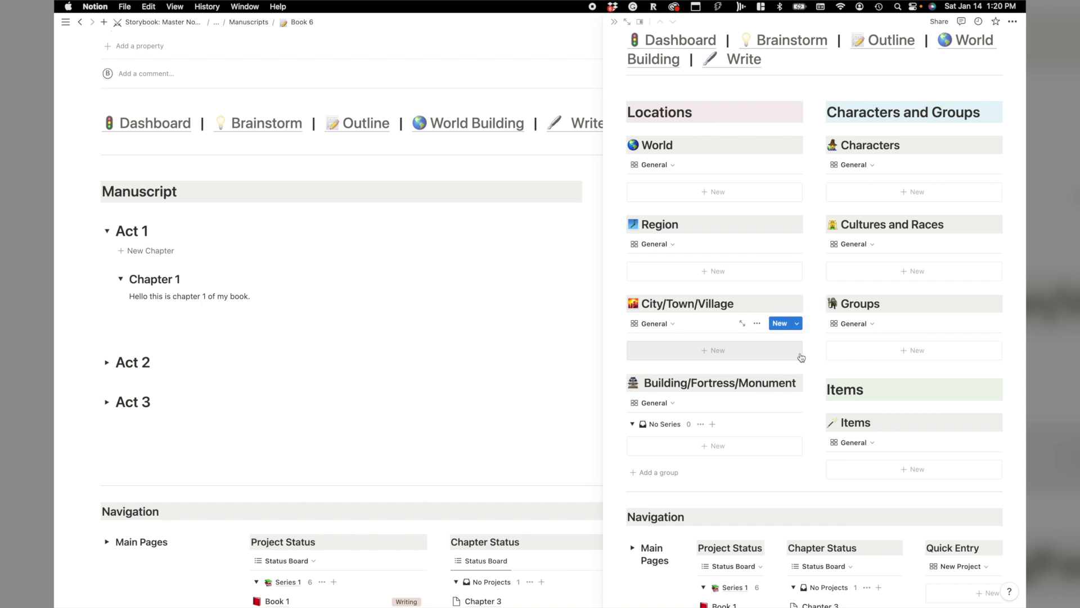
pyautogui.scroll(10, 801, 357)
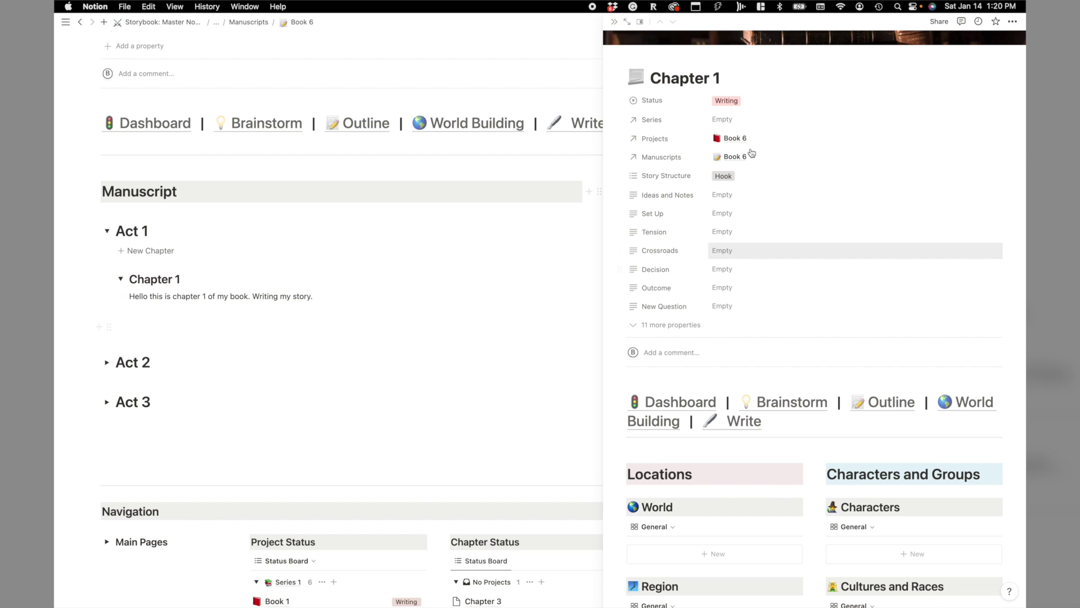
pyautogui.click(613, 22)
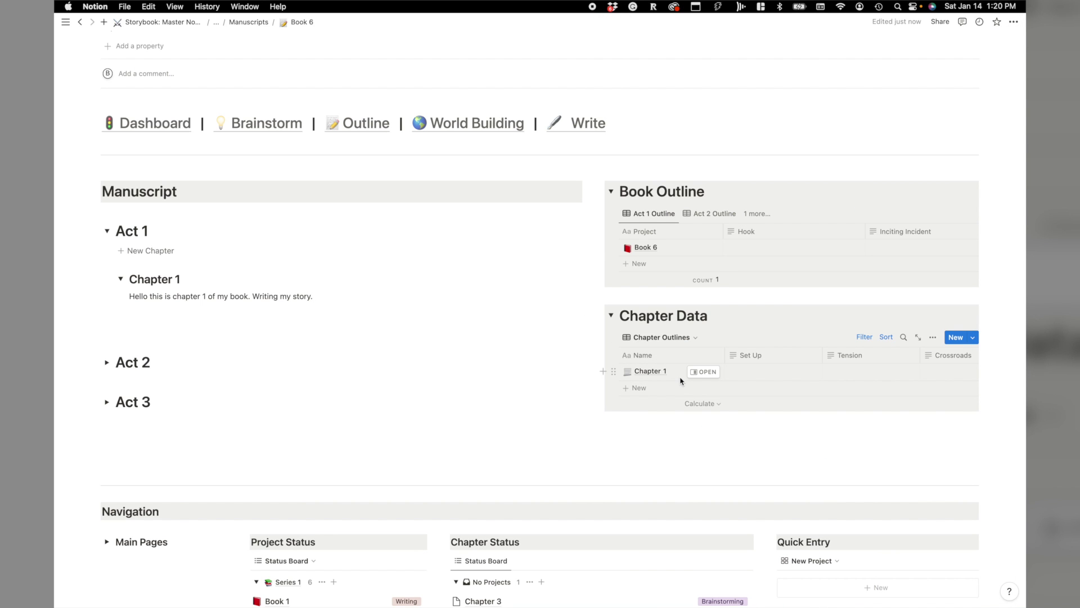
# Add a "Chapter 4" entry to the Chapter Data table, open it and apply the New Chapter template
pyautogui.click(640, 387)
pyautogui.write('Chapter 4')
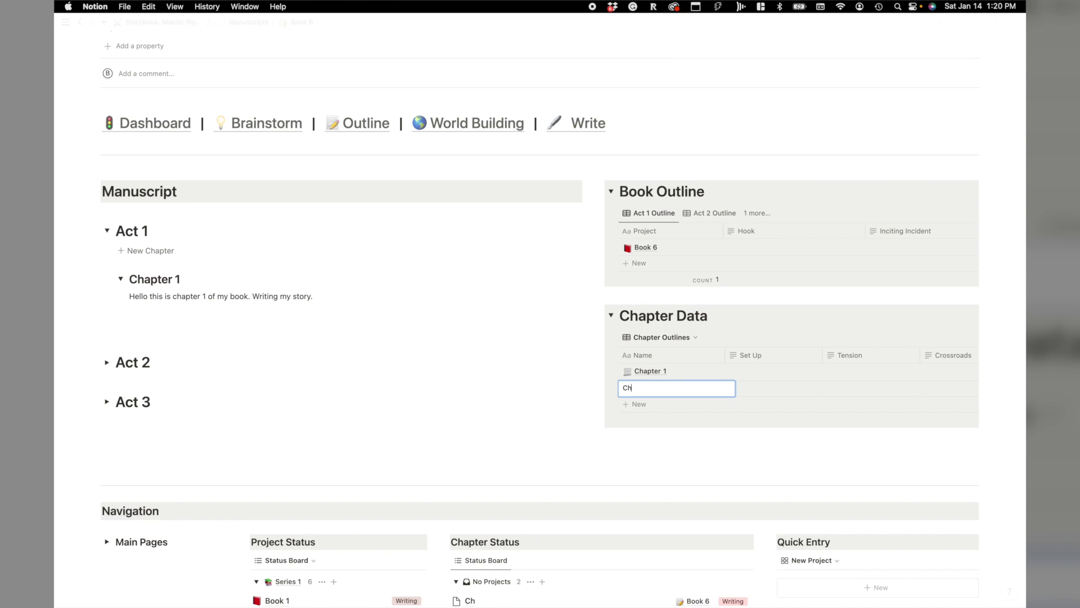
pyautogui.click(753, 394)
pyautogui.click(710, 389)
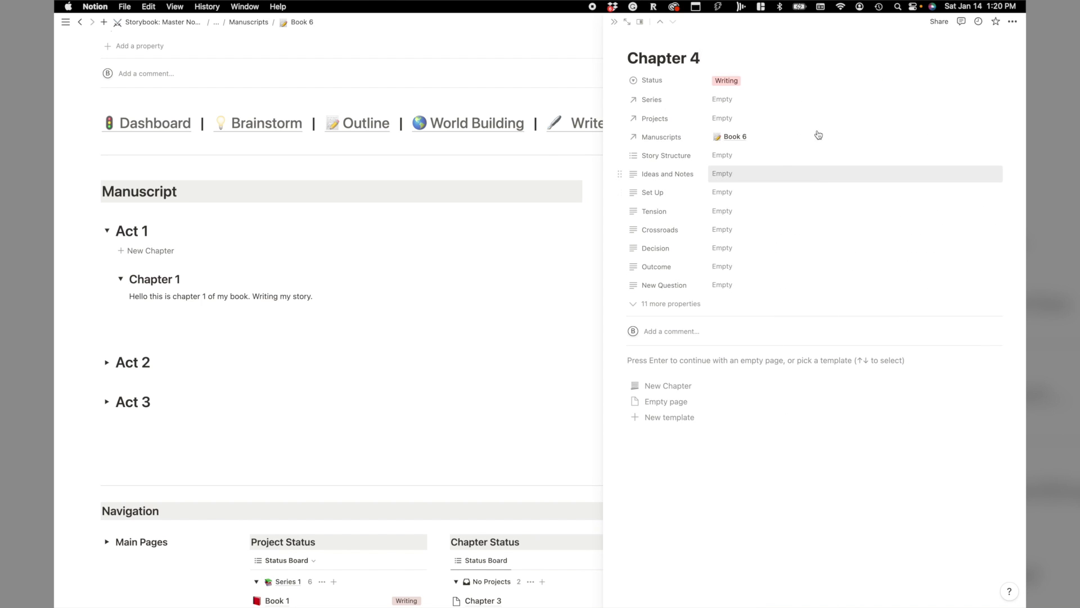
pyautogui.click(653, 385)
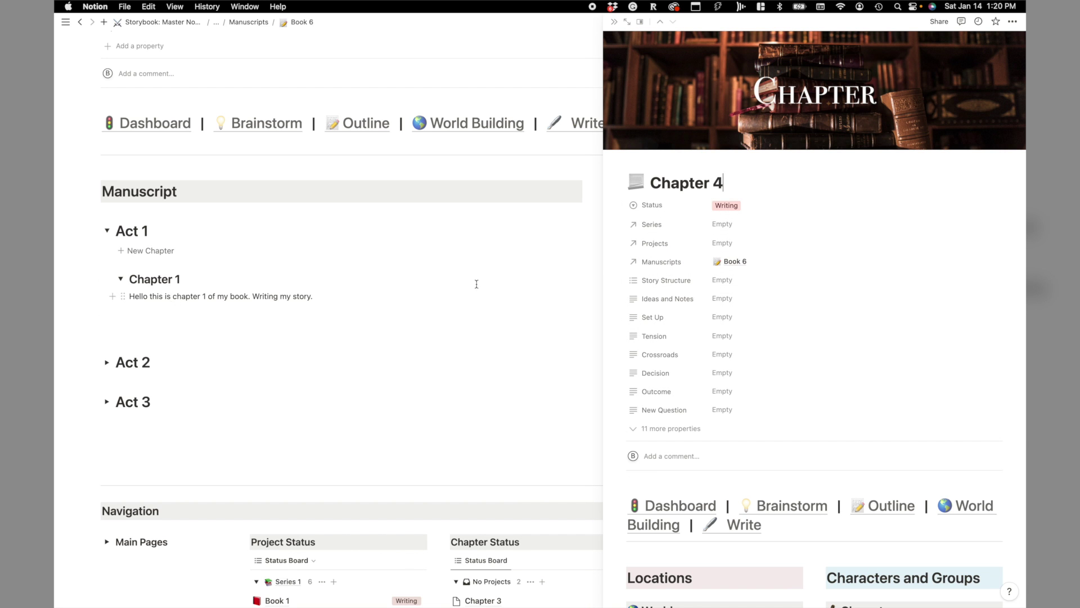
pyautogui.scroll(-3, 717, 271)
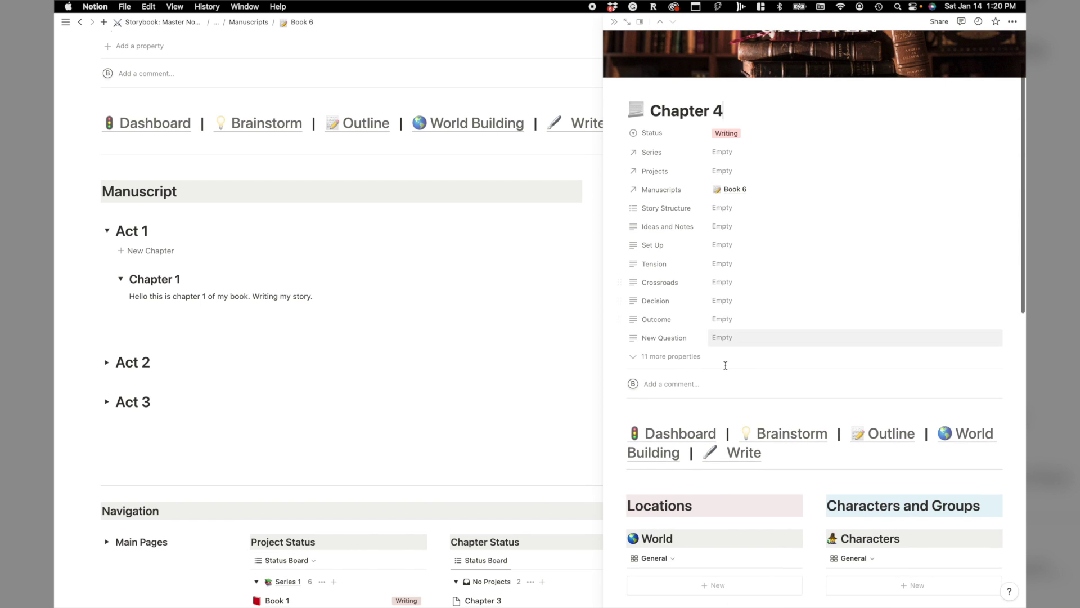
# Close the Chapter 4 page and look over the Book 6 manuscript page, including the Project Status and Chapter Status boards under Navigation
pyautogui.scroll(3, 716, 322)
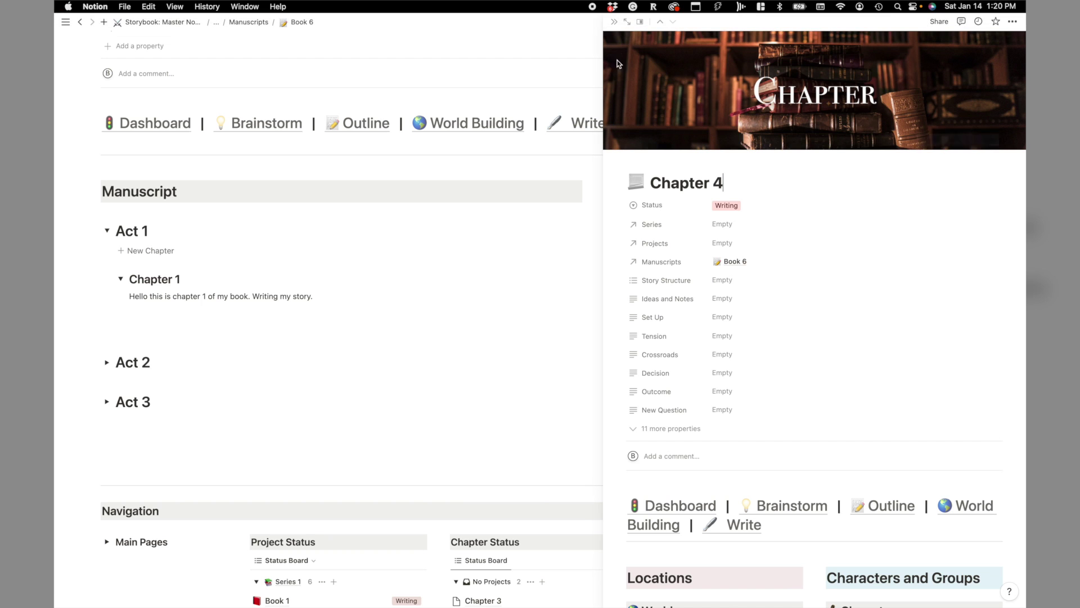
pyautogui.click(615, 23)
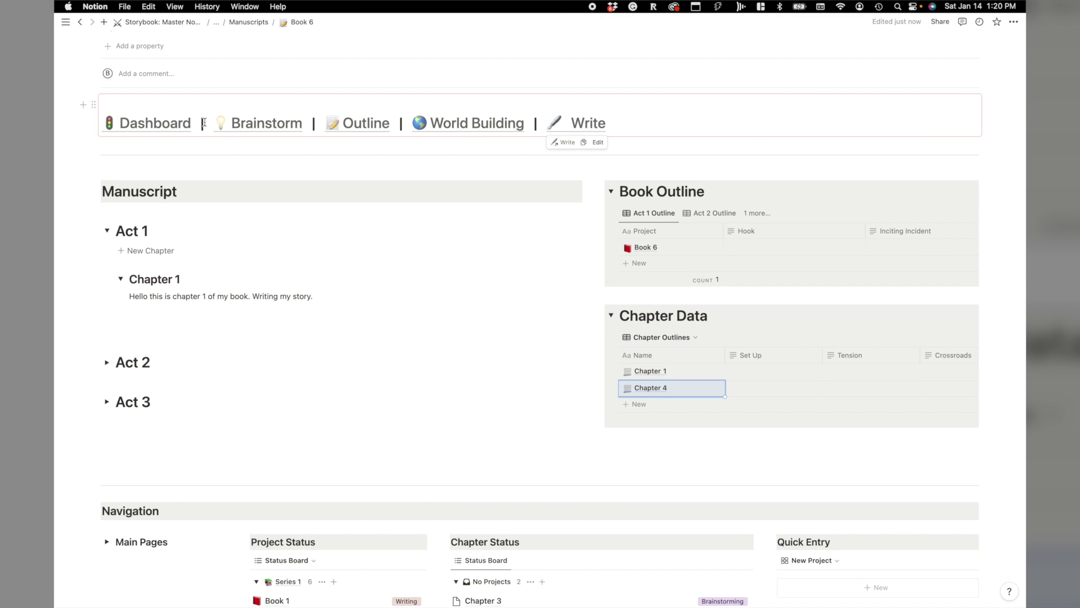
pyautogui.scroll(1, 170, 126)
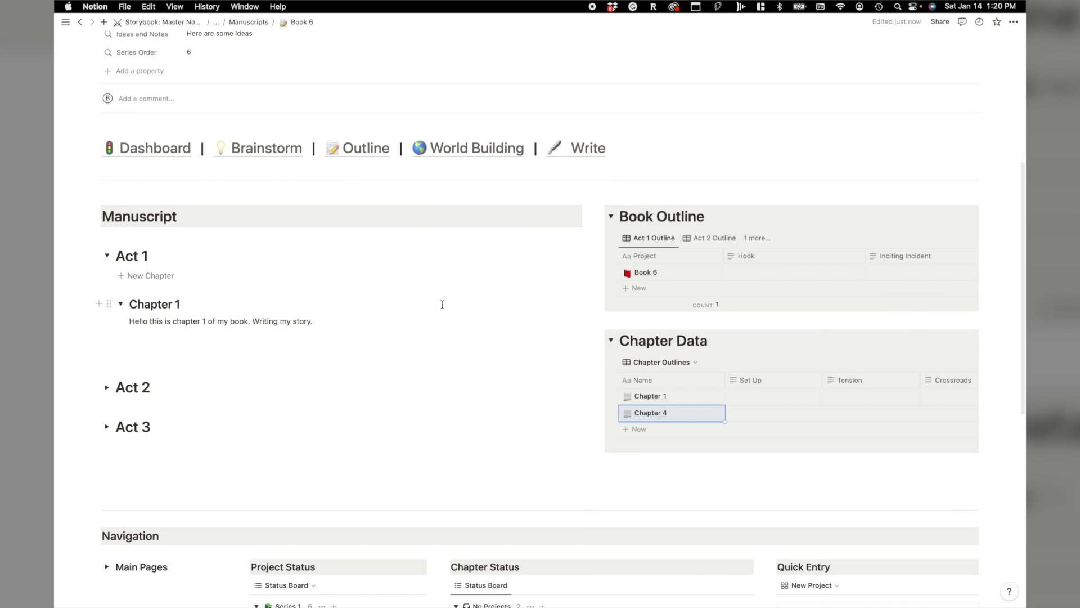
pyautogui.scroll(-5, 411, 272)
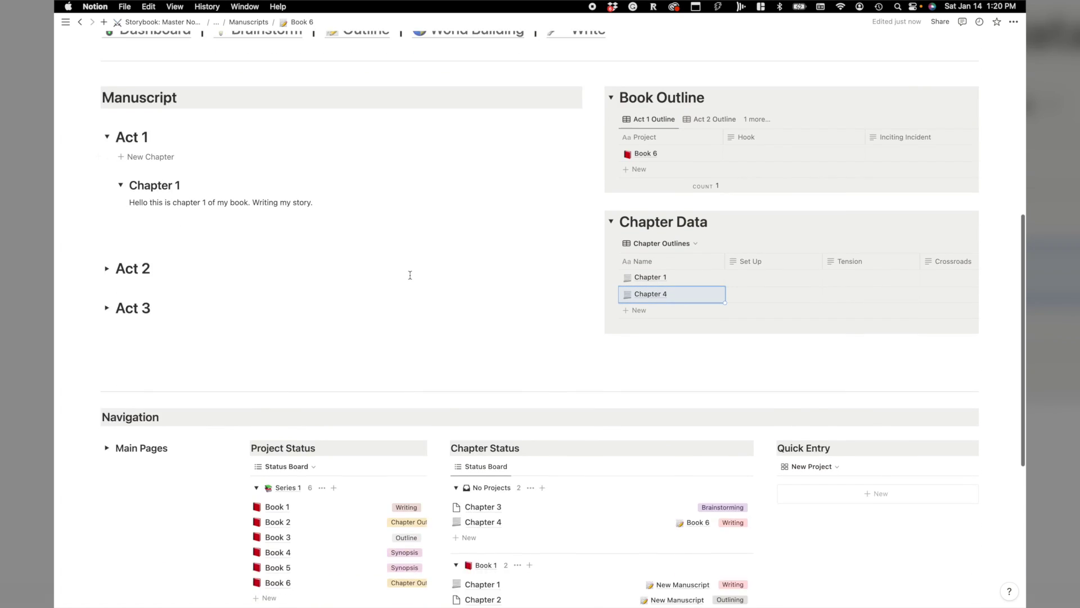
pyautogui.scroll(-5, 466, 338)
pyautogui.scroll(8, 478, 360)
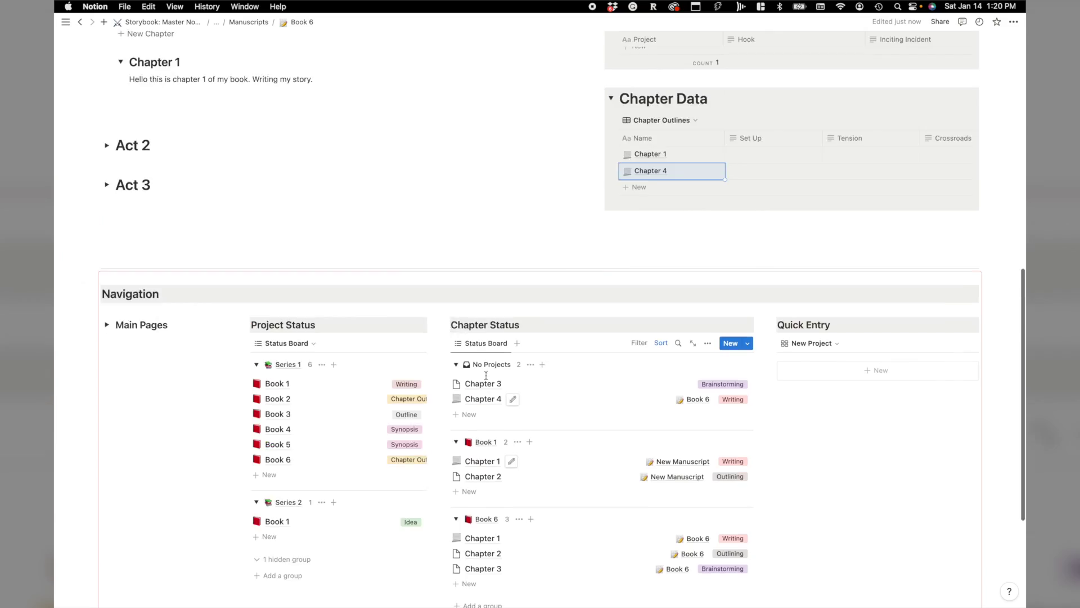
pyautogui.scroll(5, 506, 337)
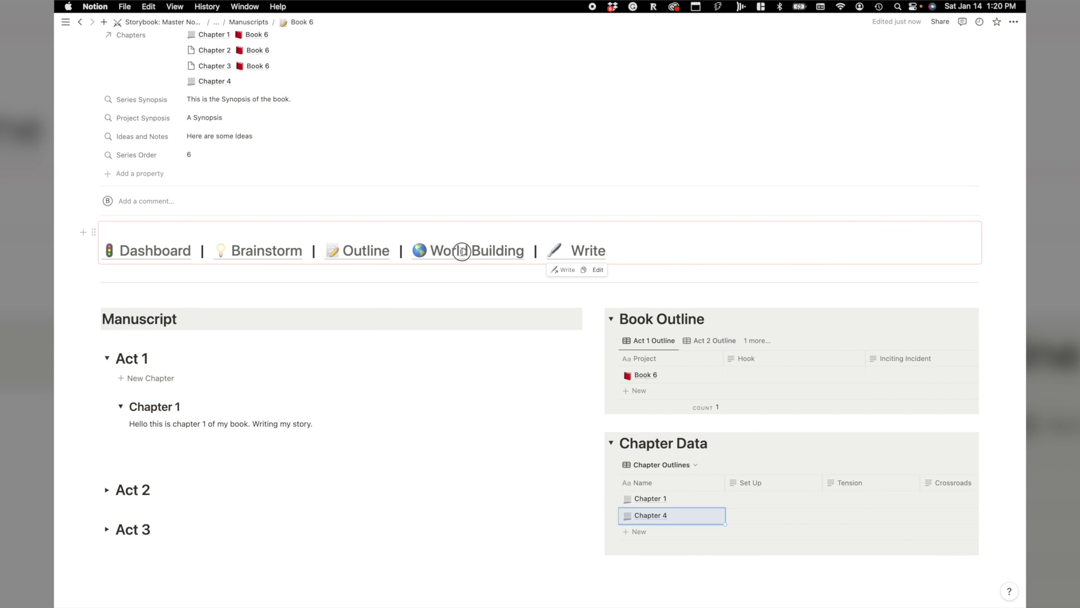
# Visit the World Building, Outline and Brainstorm pages one after another through the linked page headings
pyautogui.click(438, 248)
pyautogui.click(350, 306)
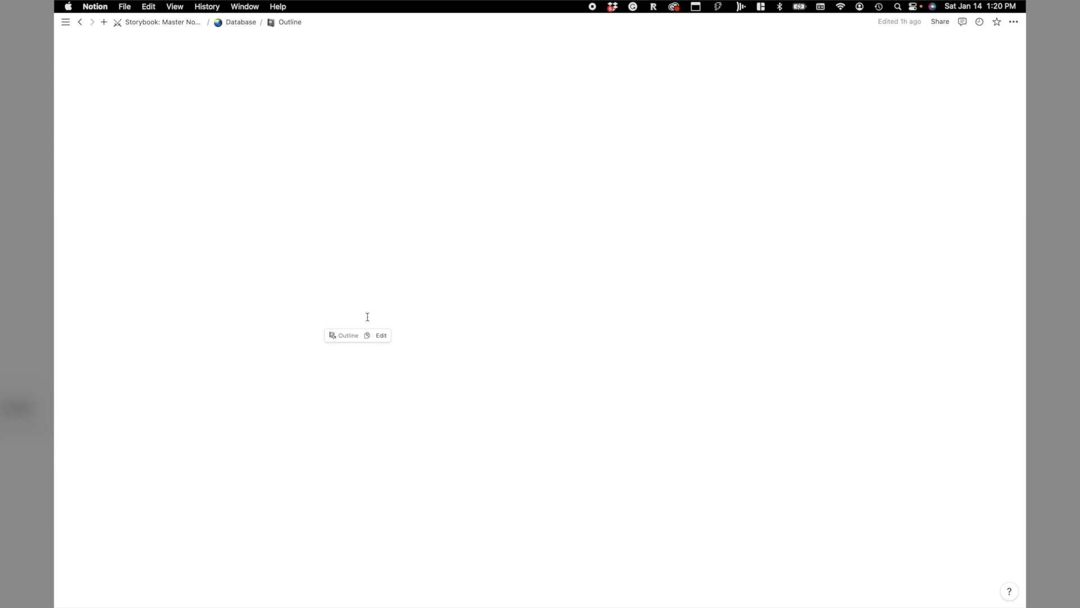
pyautogui.scroll(-2, 264, 237)
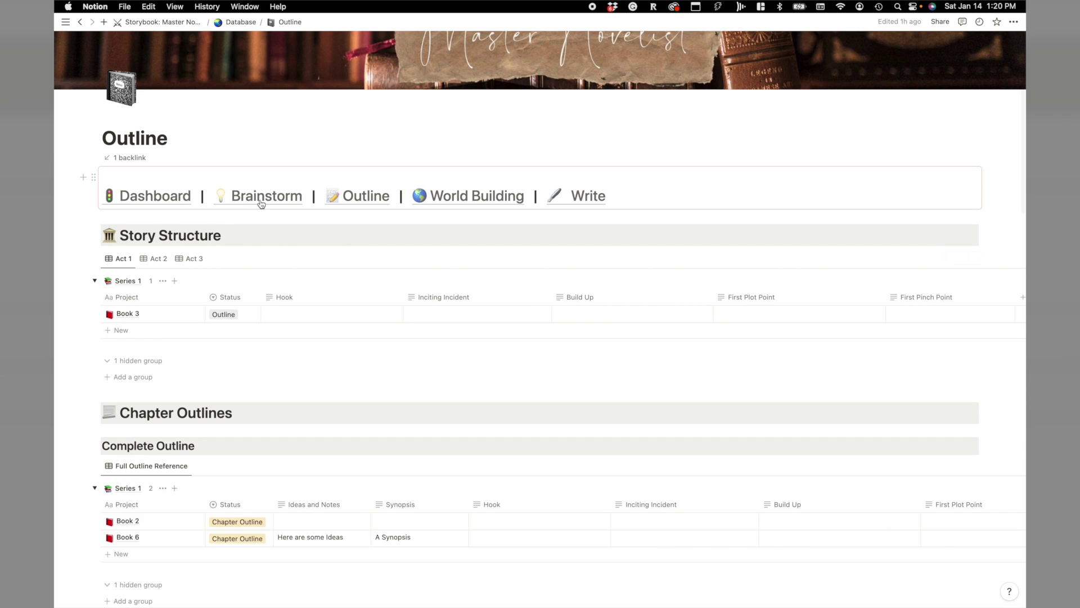
pyautogui.click(262, 194)
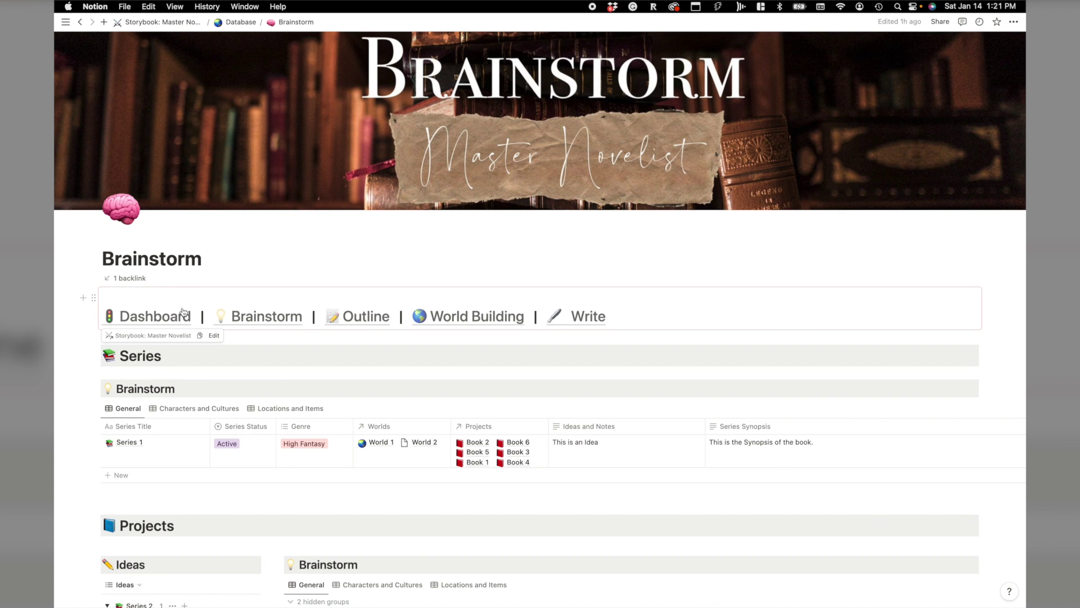
pyautogui.scroll(-2, 197, 292)
pyautogui.scroll(-2, 198, 292)
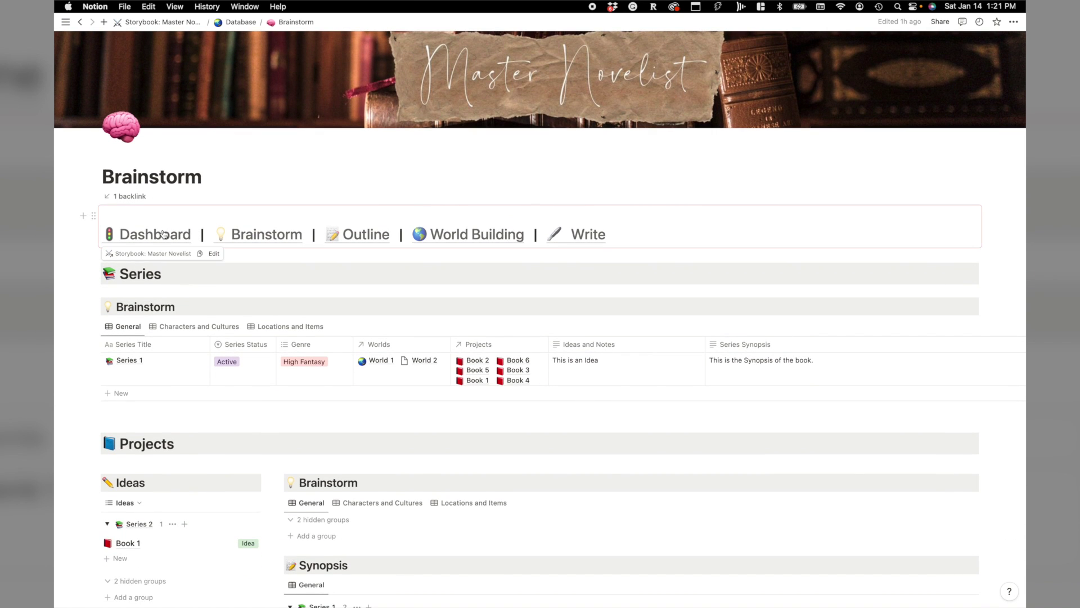
# Return to the Storybook: Master Novelist dashboard and look over its Series, Projects and Chapters sections
pyautogui.click(162, 230)
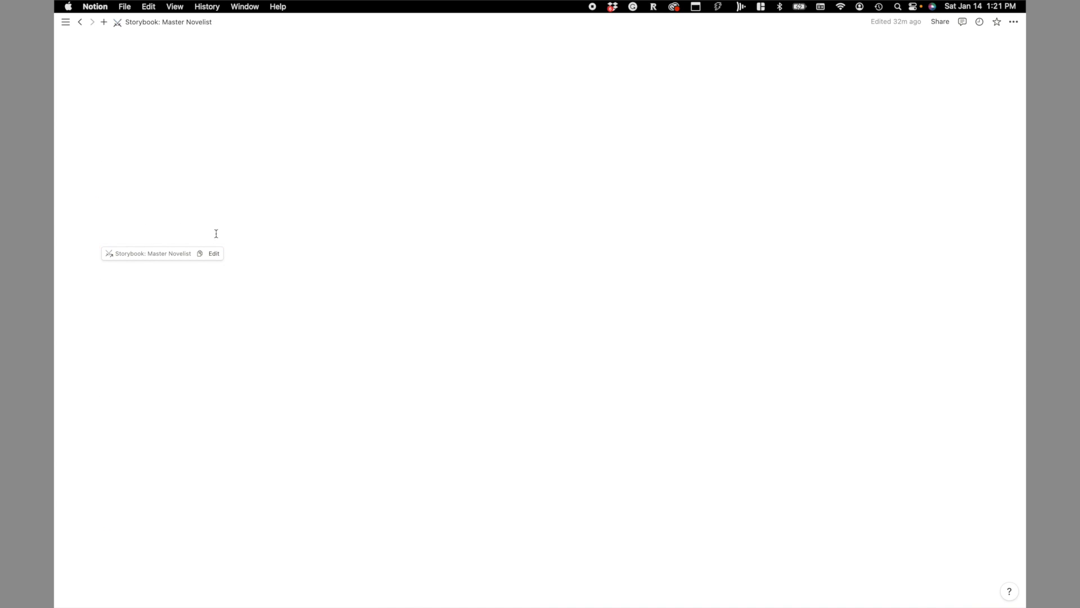
pyautogui.scroll(-5, 432, 234)
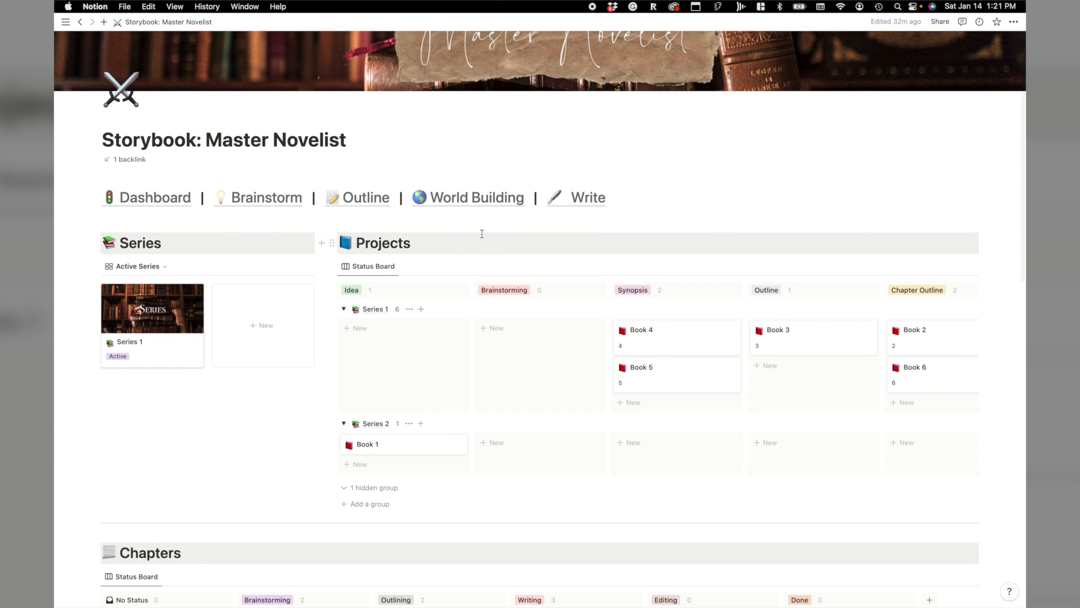
pyautogui.scroll(5, 482, 233)
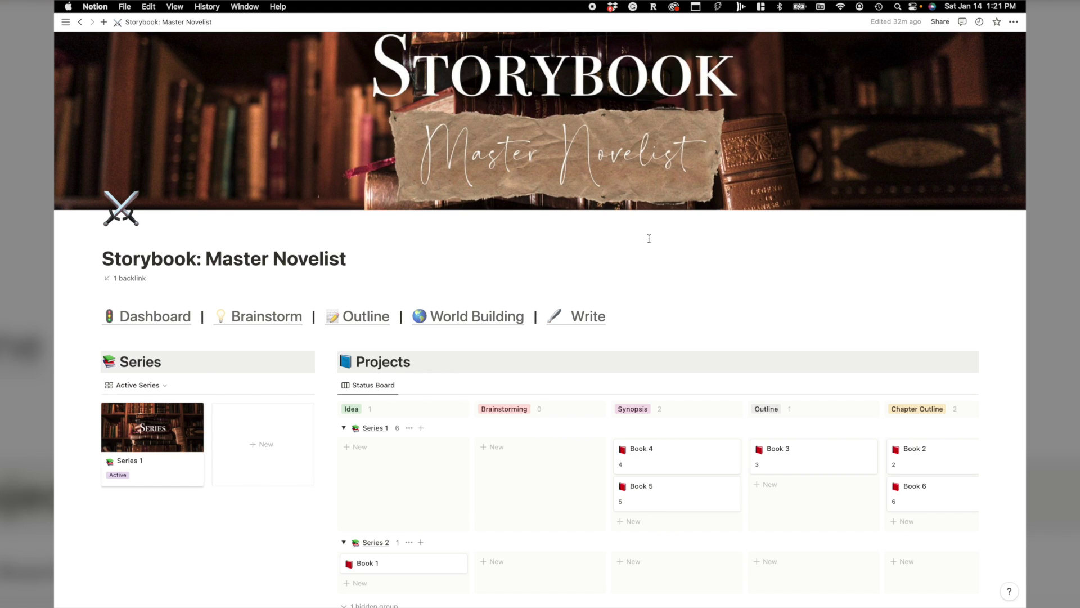
pyautogui.scroll(-3, 661, 254)
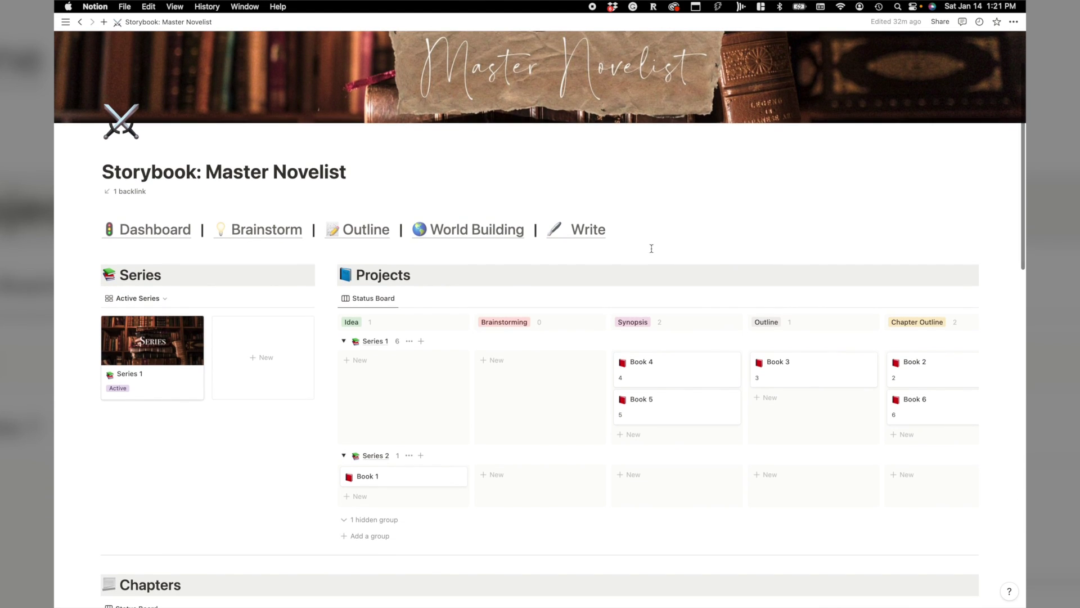
pyautogui.scroll(-4, 654, 243)
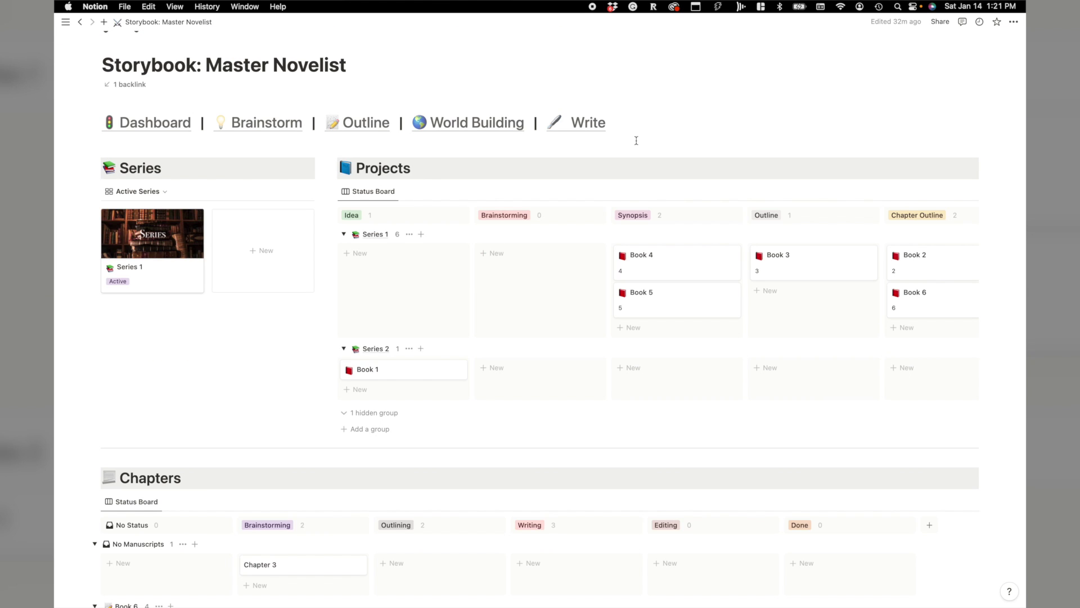